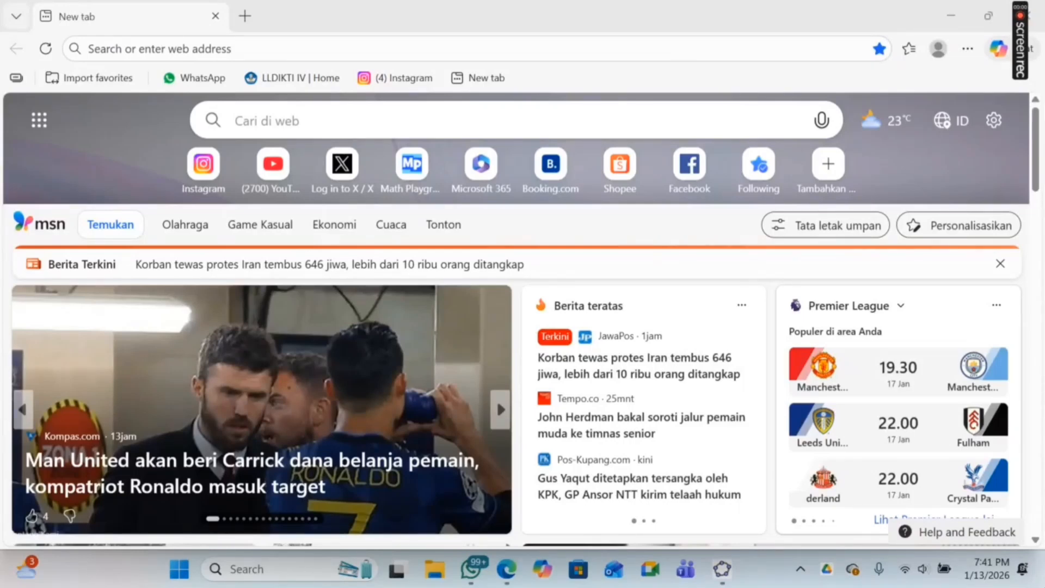
# Search the web for "geogebra clasic" and open the GeoGebra Classic web app from the results.
pyautogui.click(537, 131)
pyautogui.write('geog')
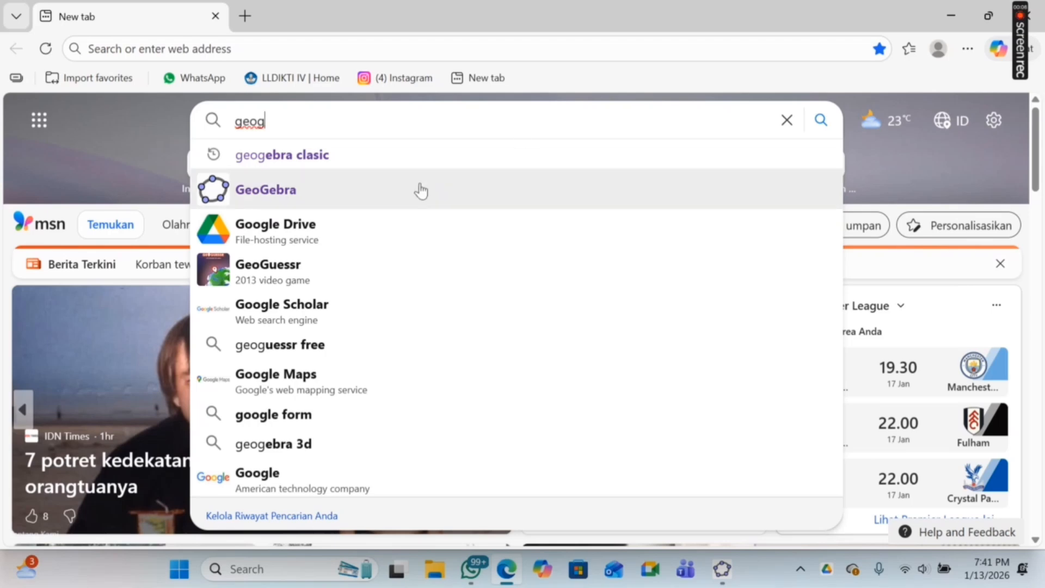
pyautogui.click(420, 164)
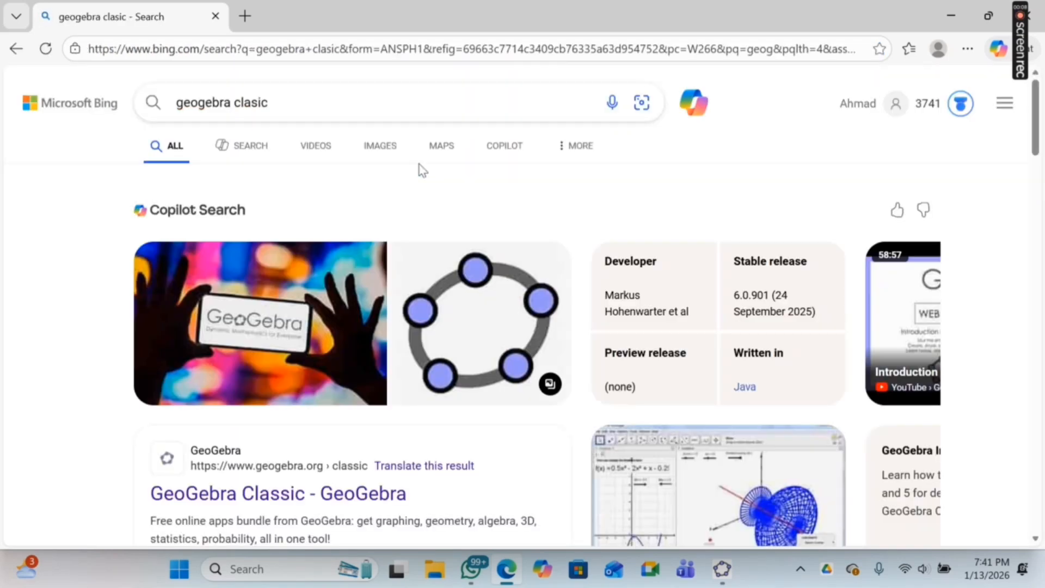
pyautogui.click(304, 495)
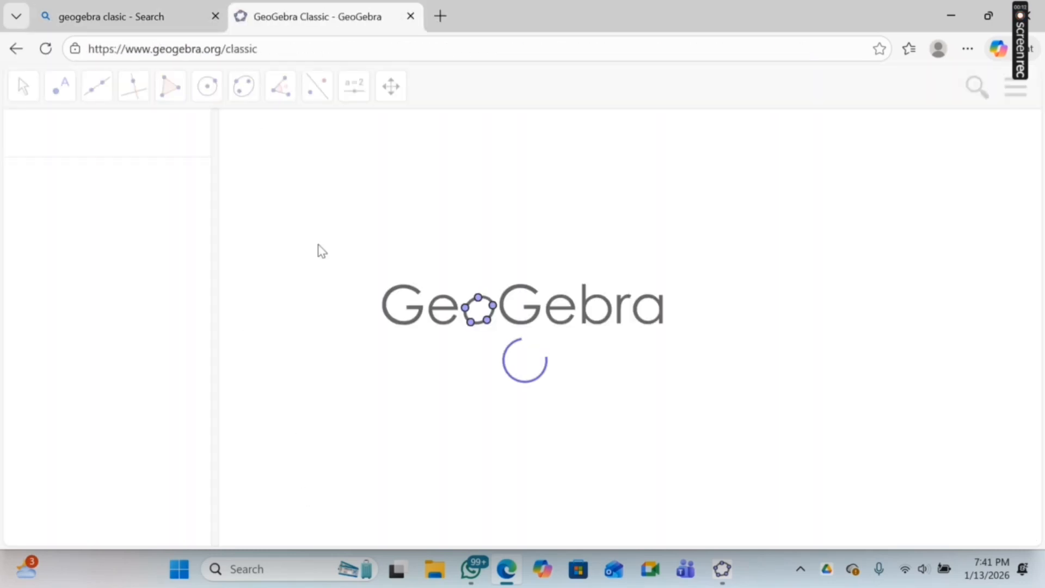
# Define the quadratic function f(x) = ax² + bx + c with sliders for a, b and c.
pyautogui.click(129, 131)
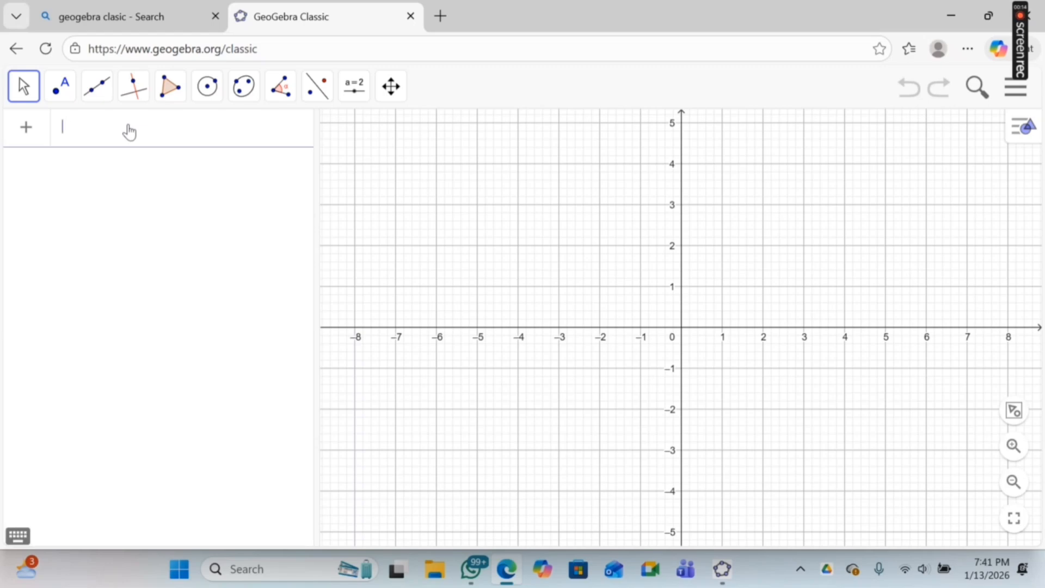
pyautogui.write('f(x')
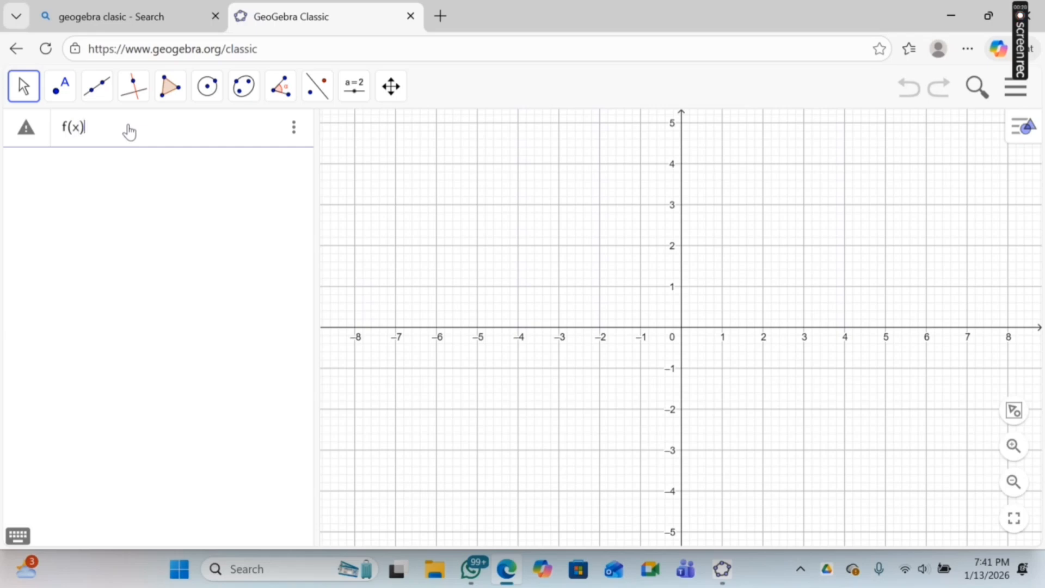
pyautogui.write('=')
pyautogui.write('ax')
pyautogui.write('2')
pyautogui.write('+bx')
pyautogui.write('+c')
pyautogui.press('Return')
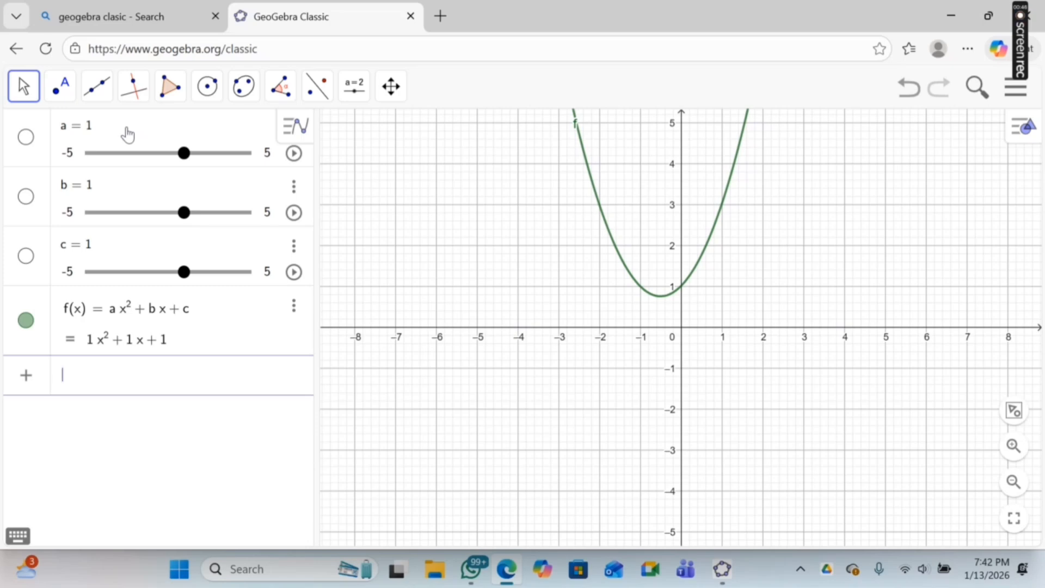
# Define the discriminant as D = b² − 4ac.
pyautogui.write('D =b')
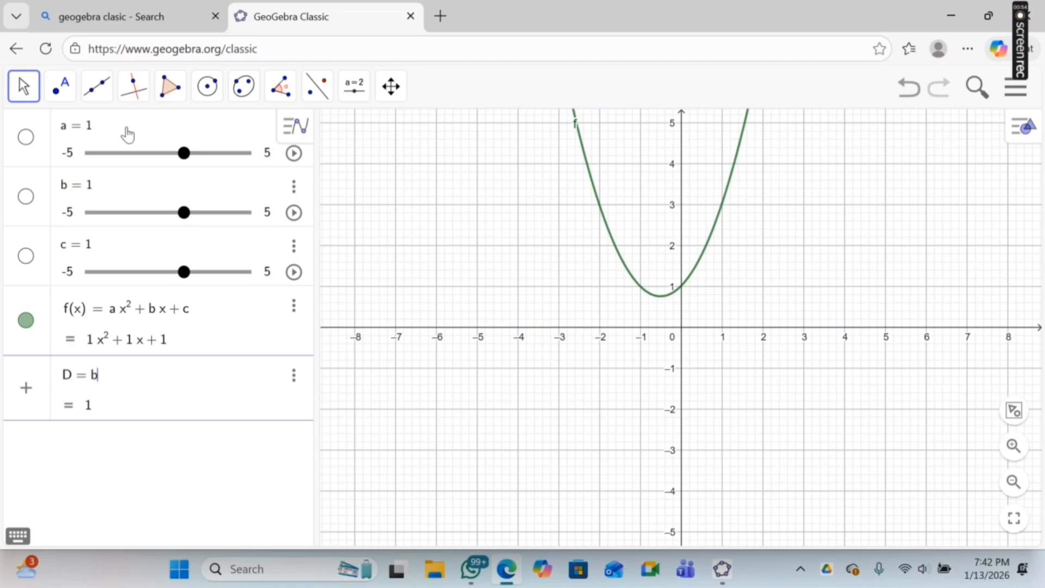
pyautogui.write('^2')
pyautogui.write('-')
pyautogui.write('4')
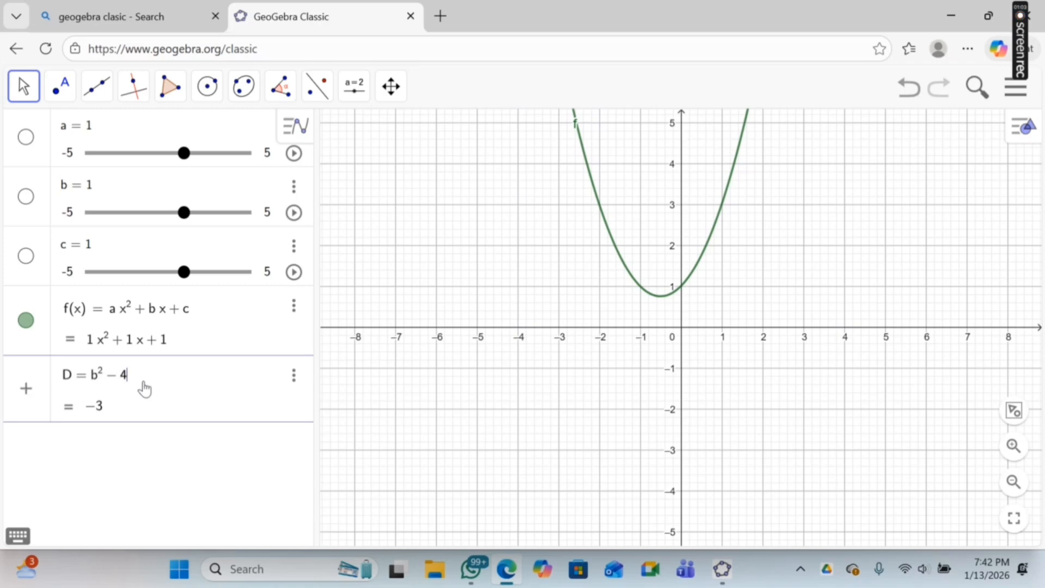
pyautogui.write('ac')
pyautogui.press('Return')
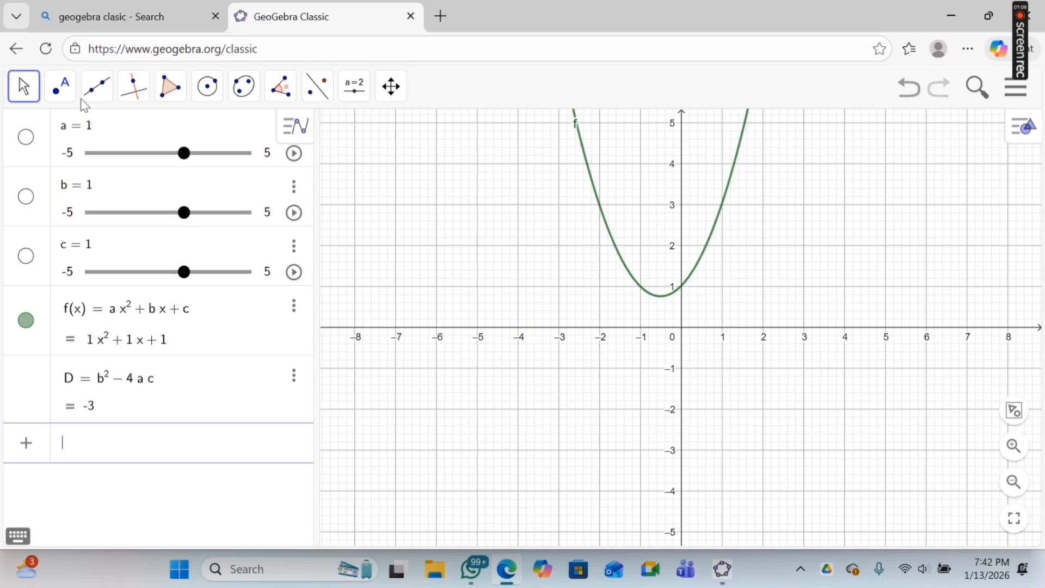
# Create the intersection of the parabola f with the x-axis and set slider b to 3.8.
pyautogui.click(64, 90)
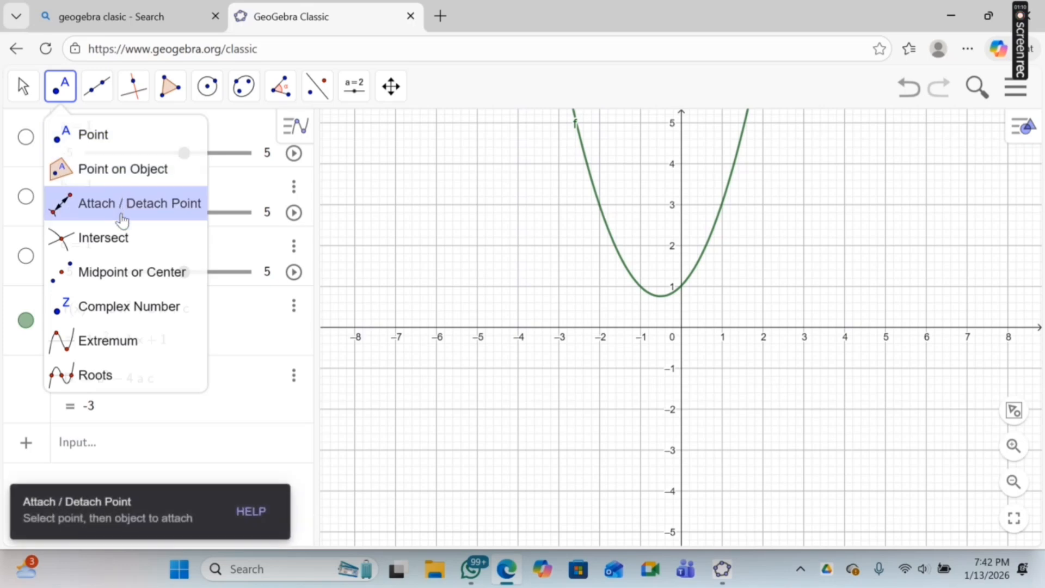
pyautogui.click(121, 237)
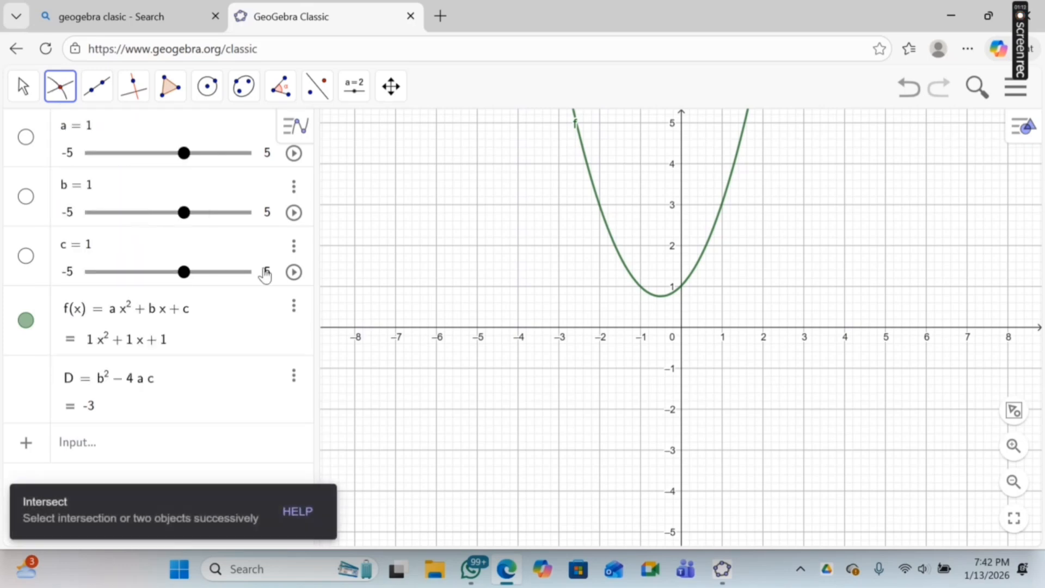
pyautogui.click(601, 214)
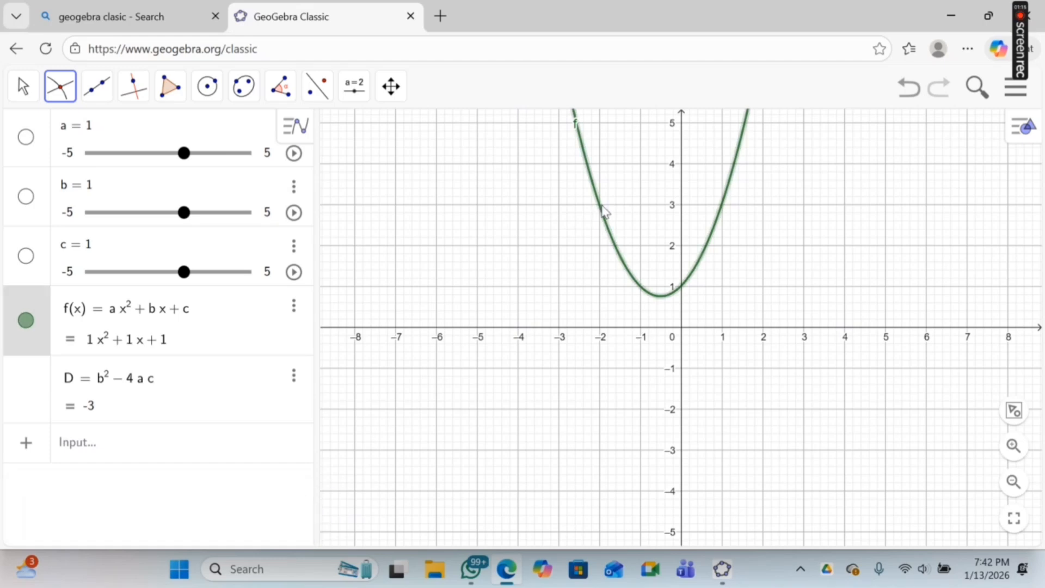
pyautogui.click(578, 329)
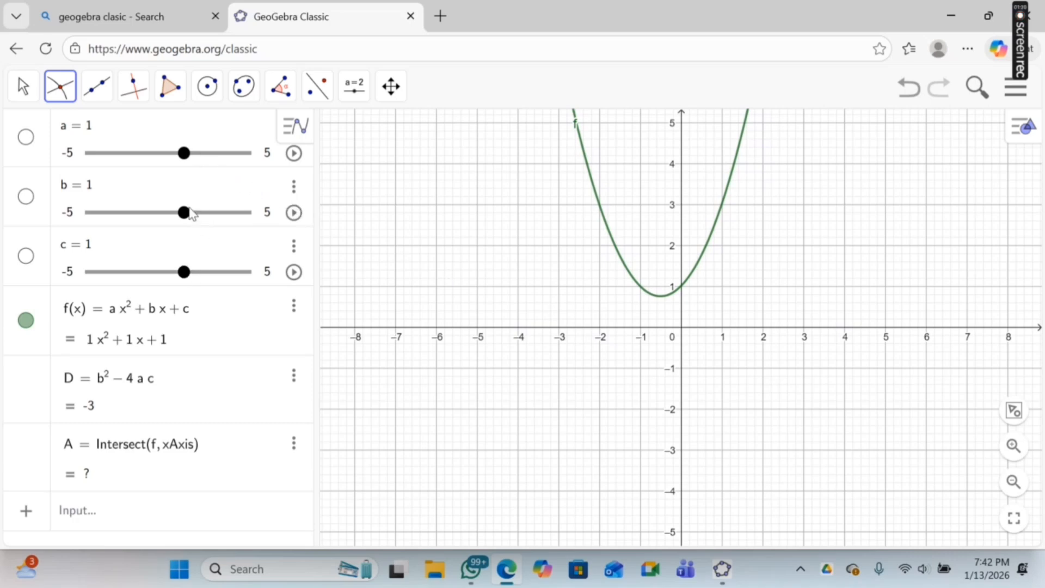
pyautogui.moveTo(193, 212); pyautogui.dragTo(215, 217)
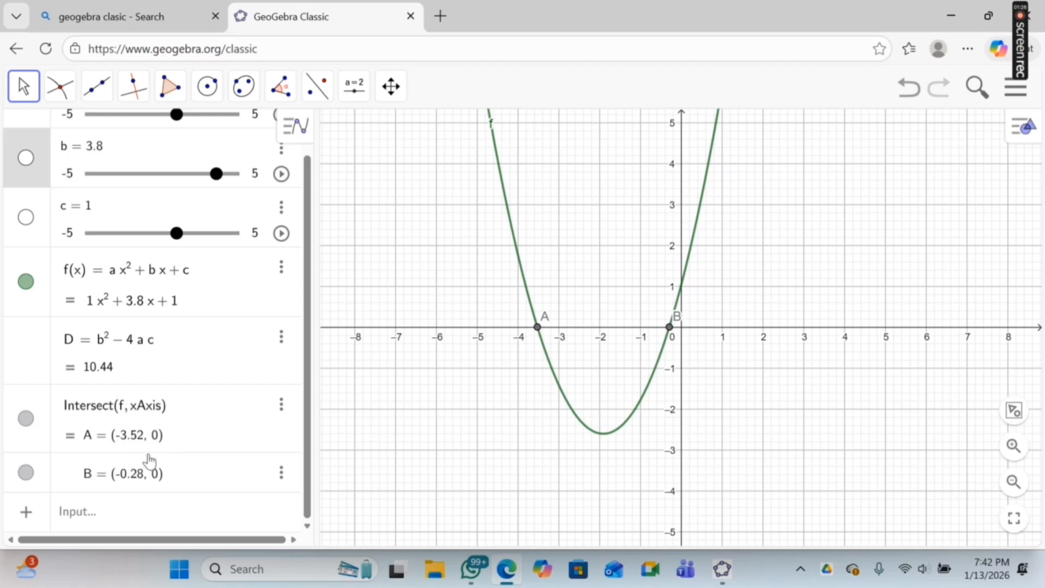
# Mark the intersection point of the parabola f with the y-axis.
pyautogui.click(70, 93)
pyautogui.click(97, 86)
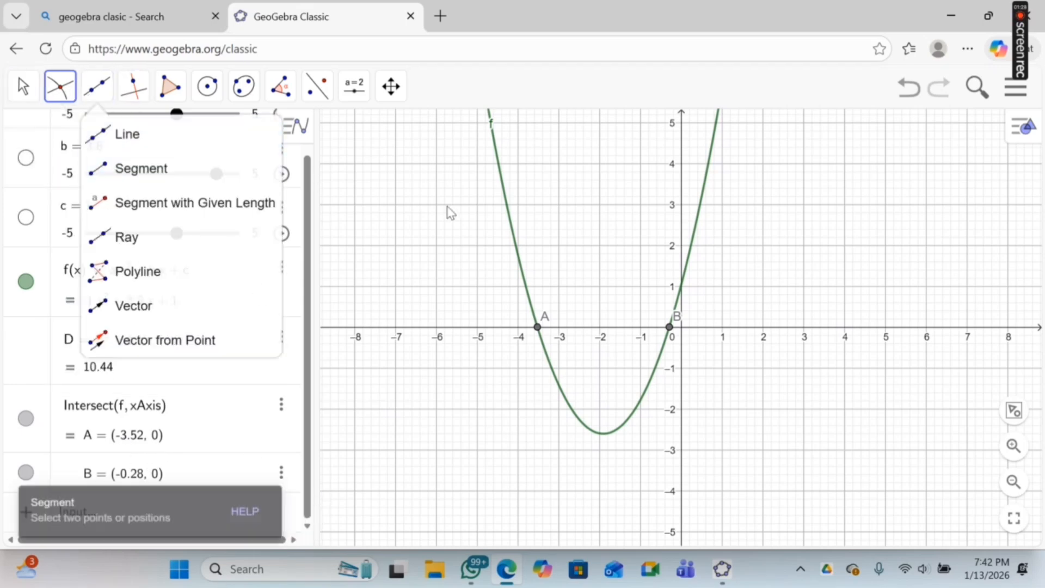
pyautogui.click(508, 214)
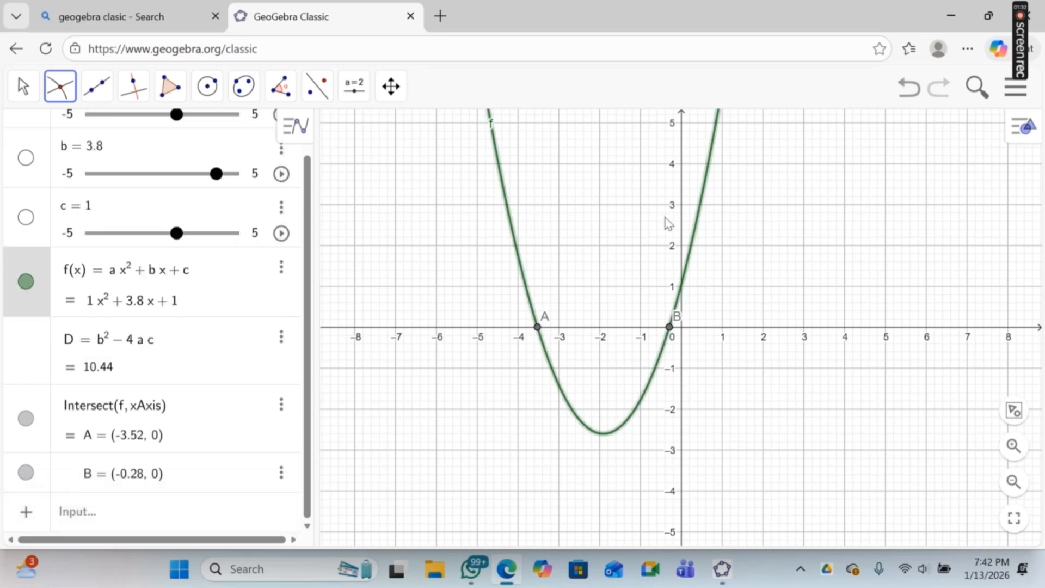
pyautogui.click(685, 212)
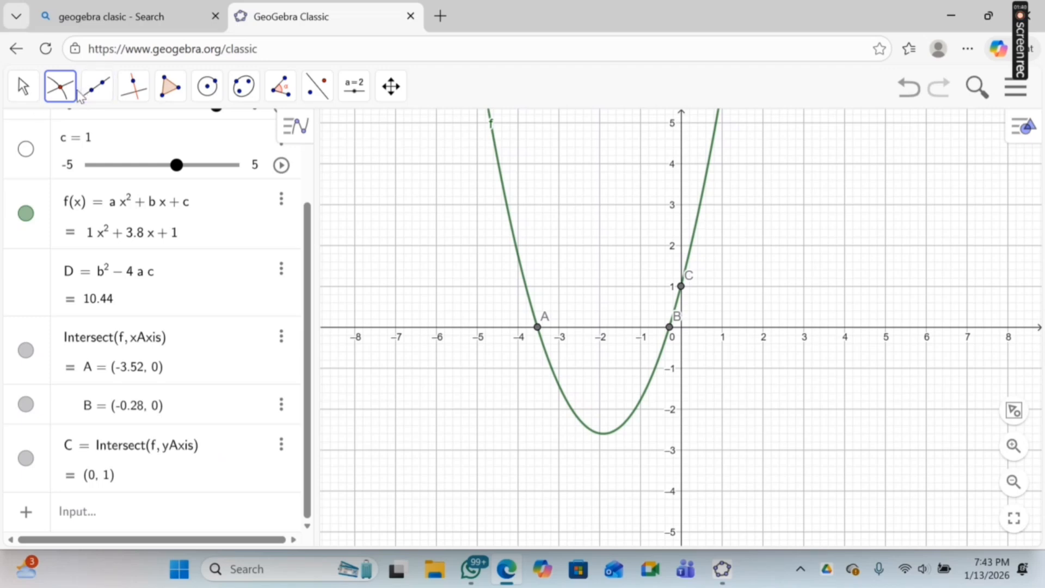
# Mark the vertex of the parabola f with the Extremum tool.
pyautogui.click(61, 89)
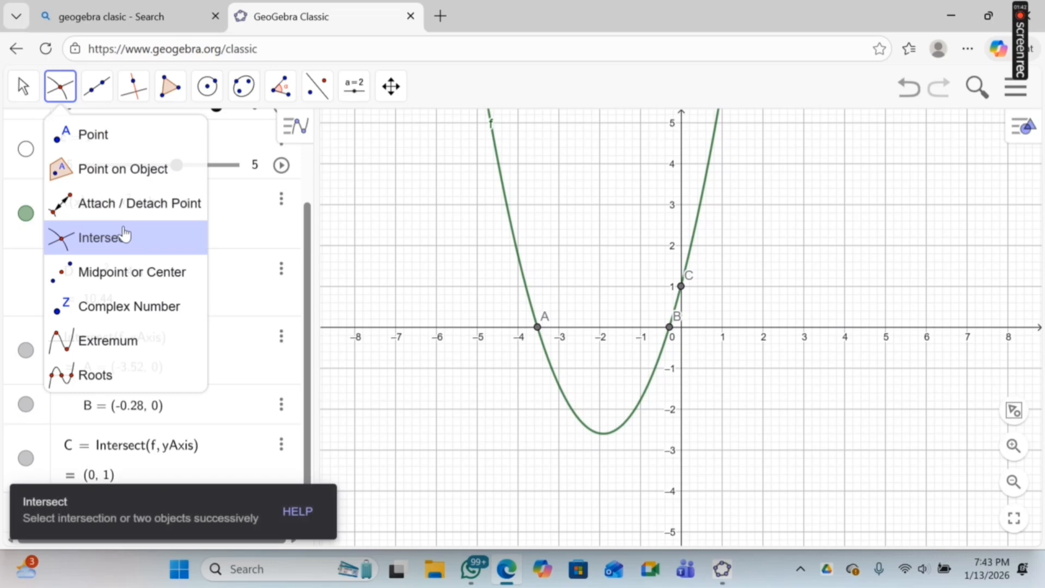
pyautogui.click(139, 356)
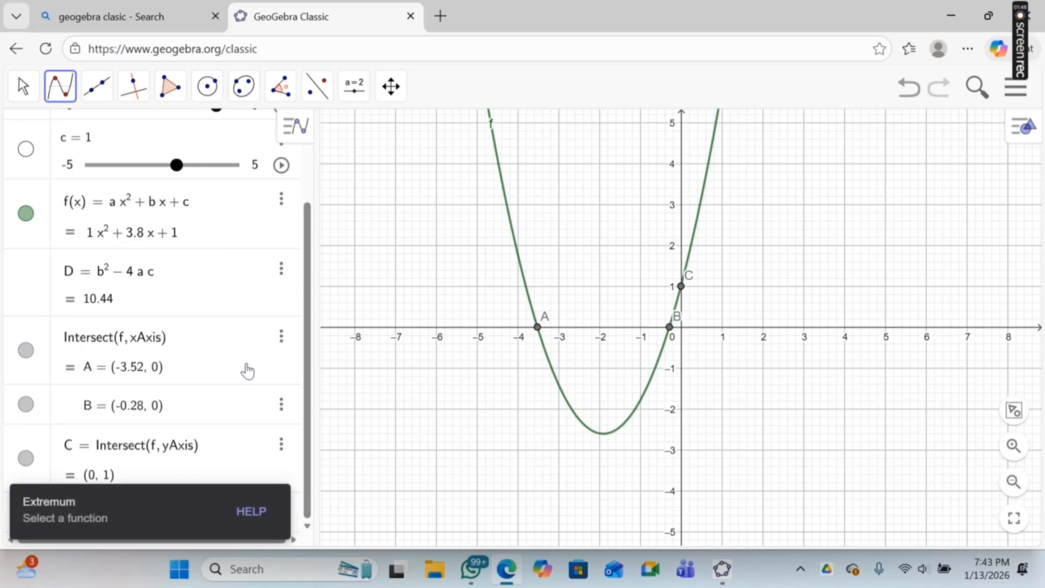
pyautogui.click(519, 253)
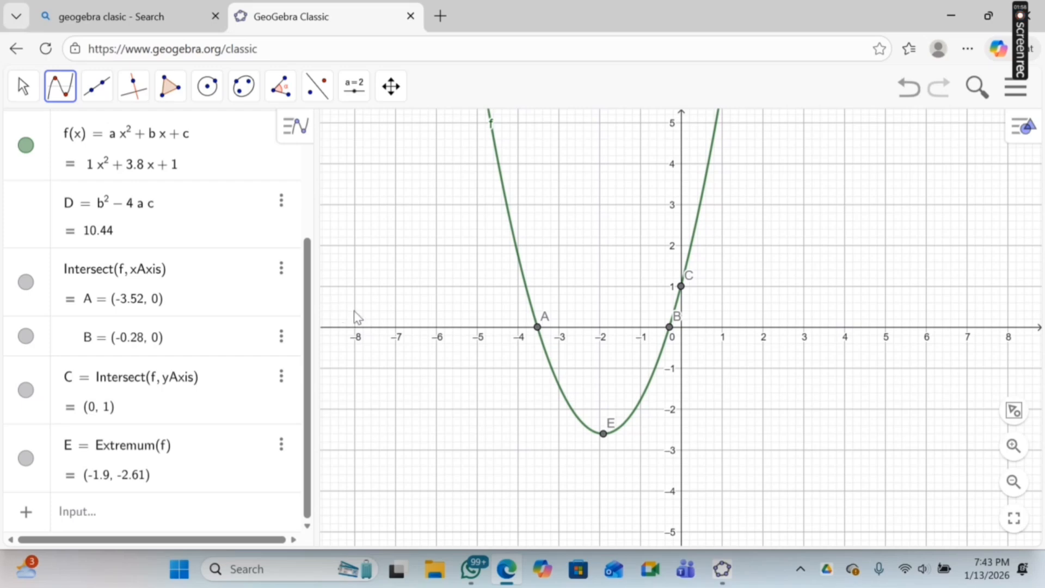
# Add the text "FUNGSI KUADRAT" to the graph near (3, 5), right of the parabola.
pyautogui.scroll(4, 220, 203)
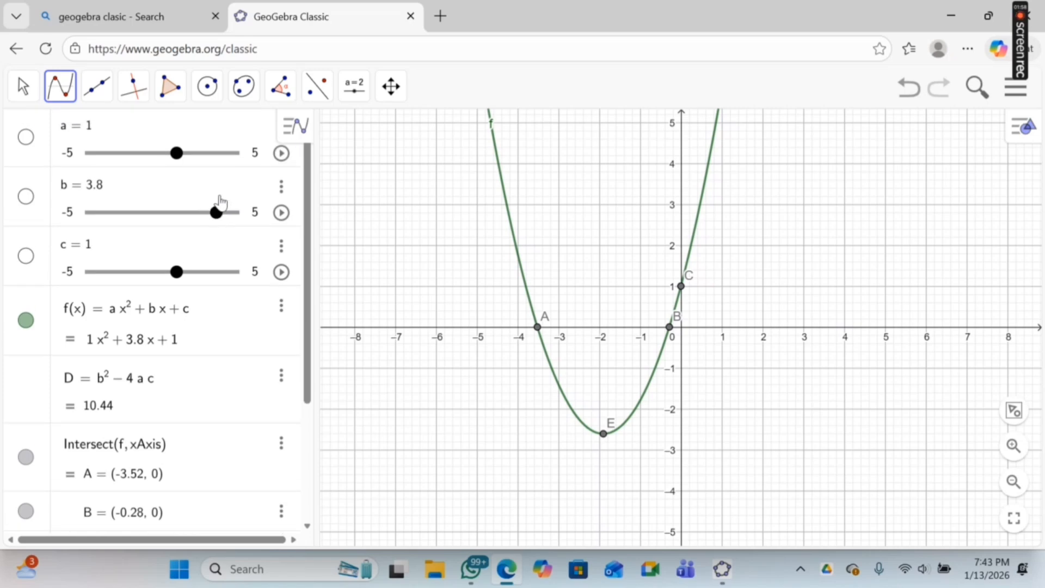
pyautogui.click(359, 97)
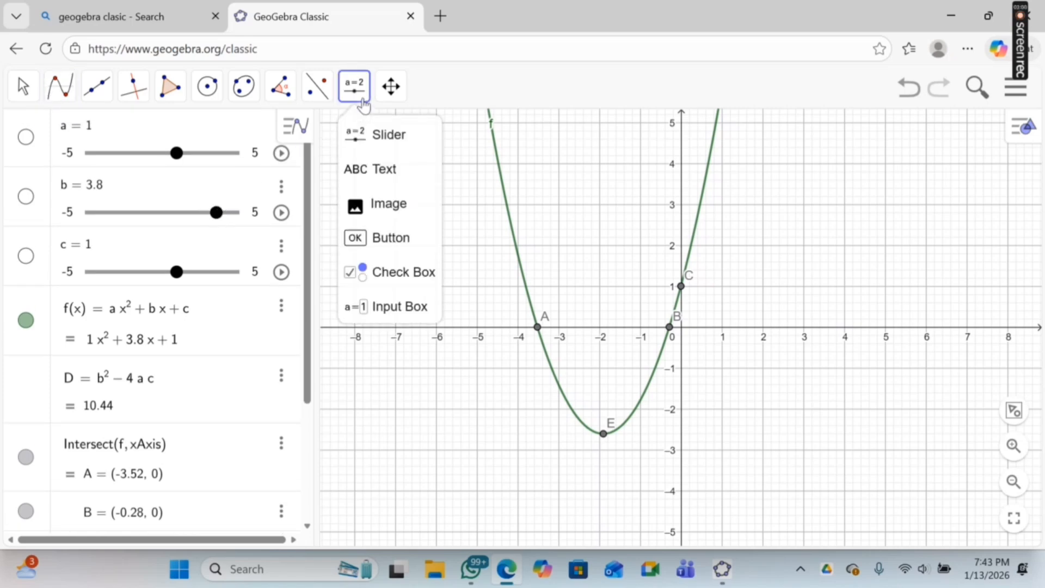
pyautogui.click(381, 173)
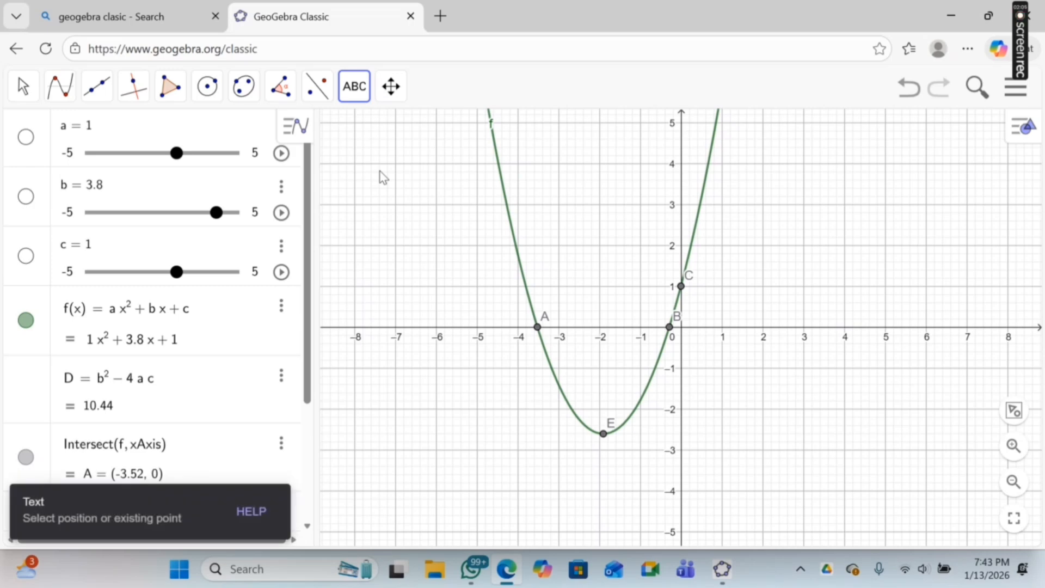
pyautogui.click(796, 133)
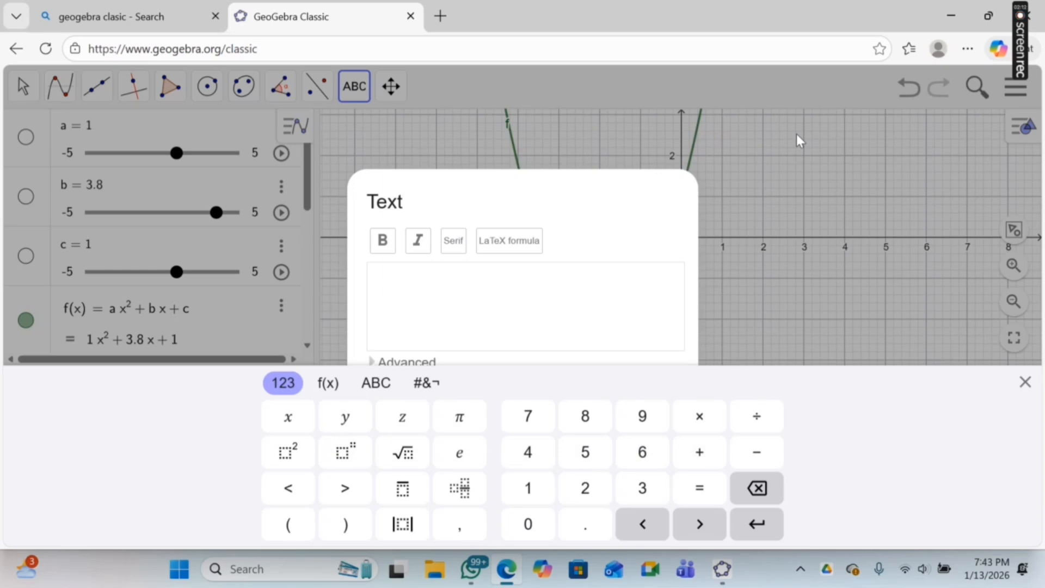
pyautogui.click(579, 281)
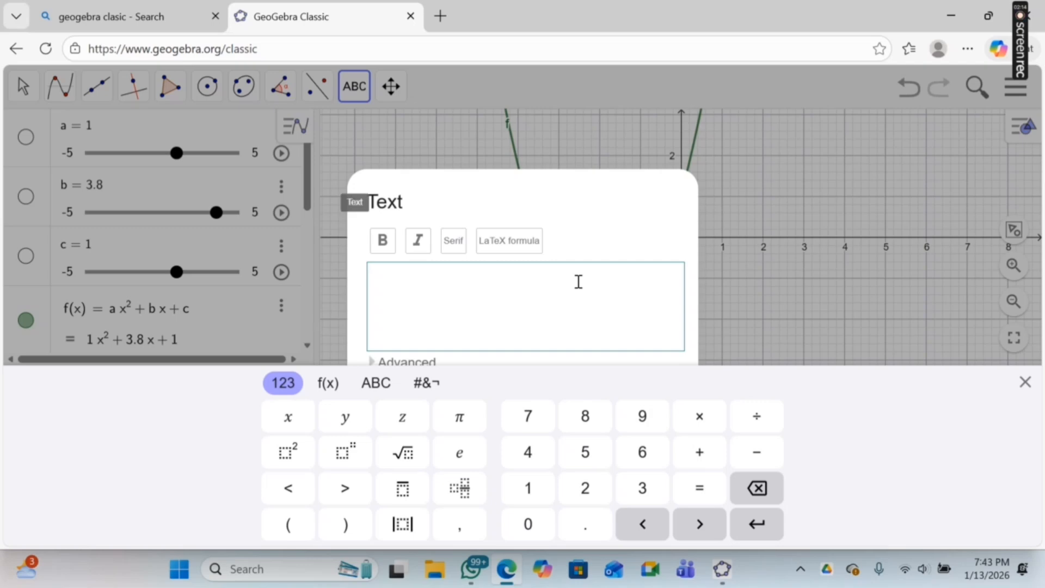
pyautogui.write('FUNGSI KUADRAT')
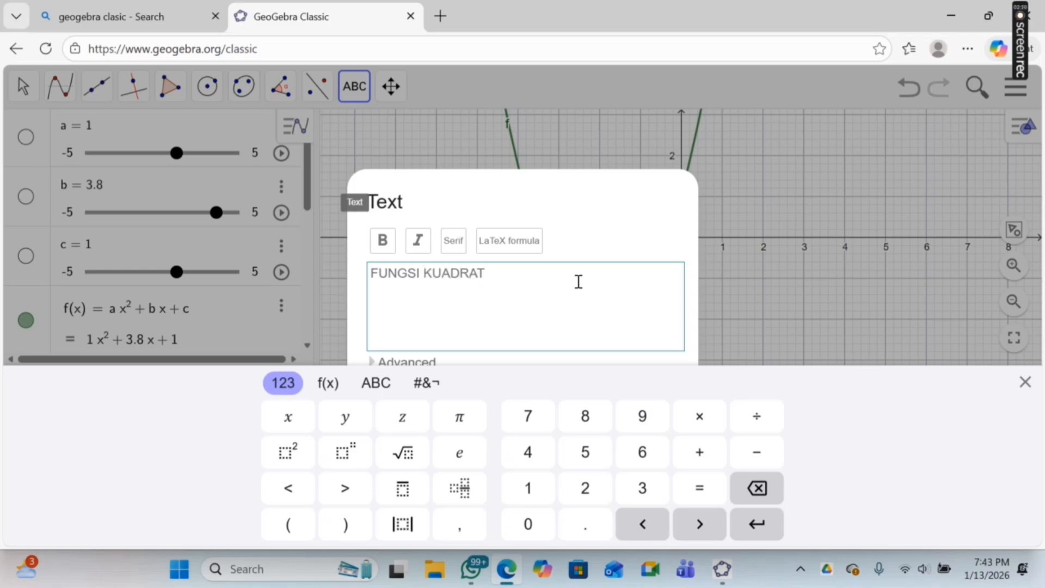
pyautogui.click(1026, 383)
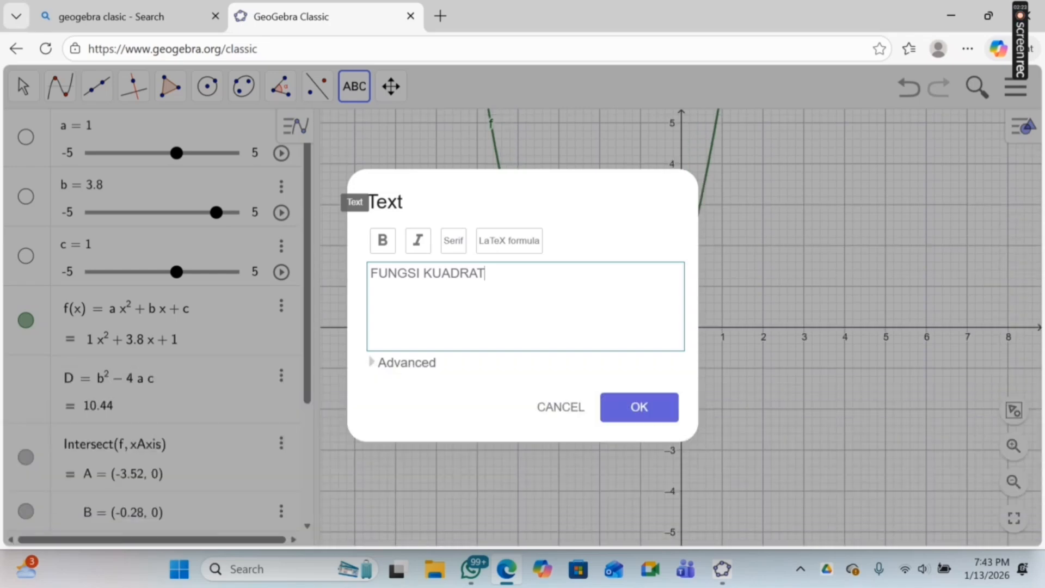
pyautogui.click(639, 408)
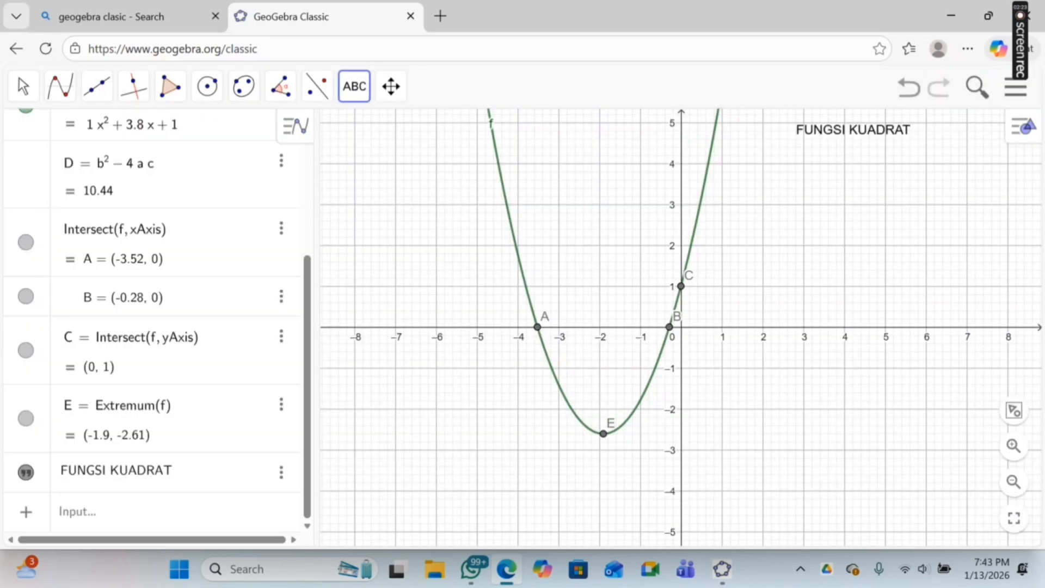
pyautogui.click(849, 141)
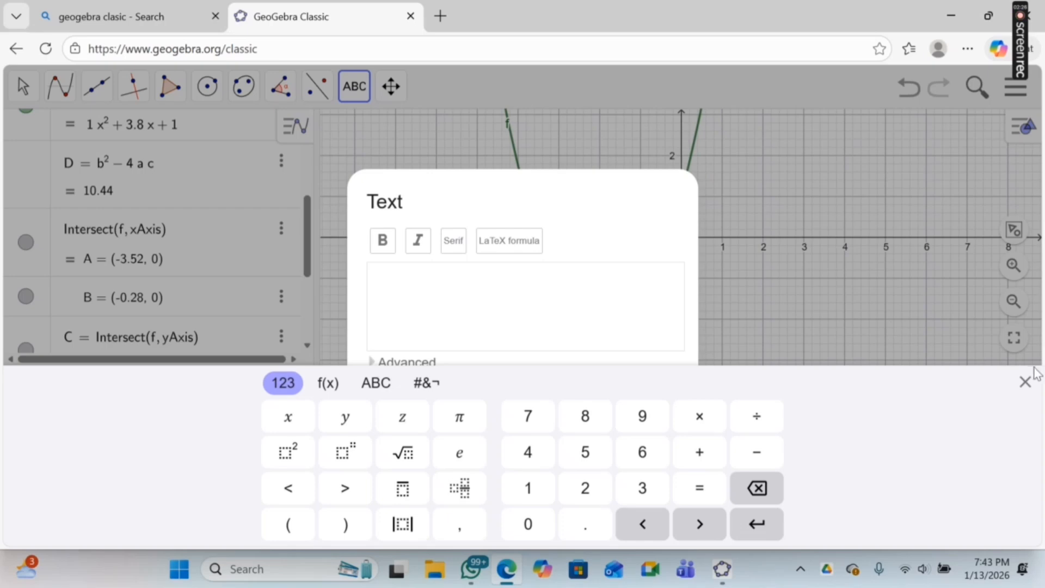
pyautogui.click(1026, 383)
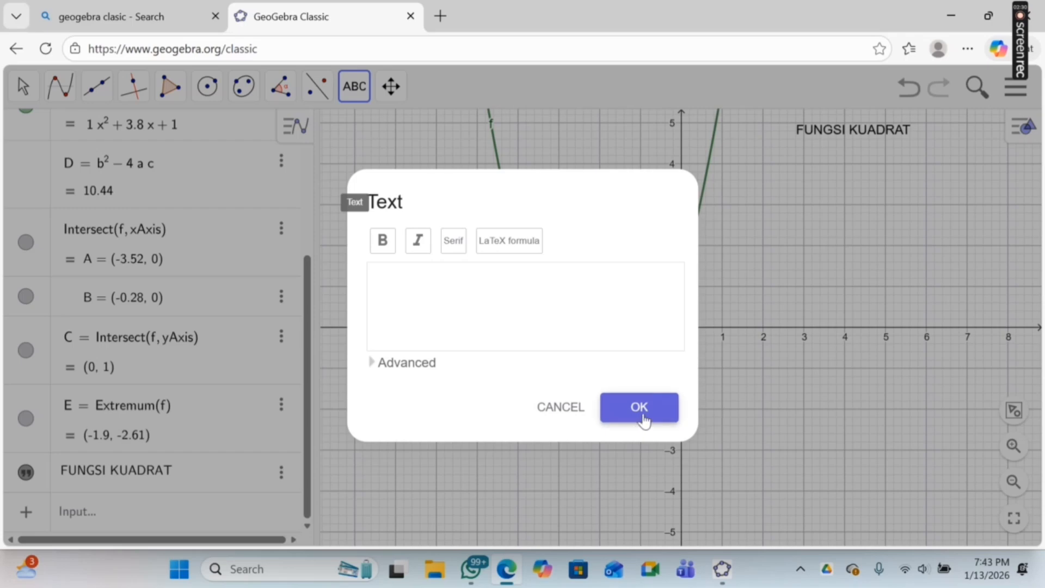
pyautogui.click(580, 416)
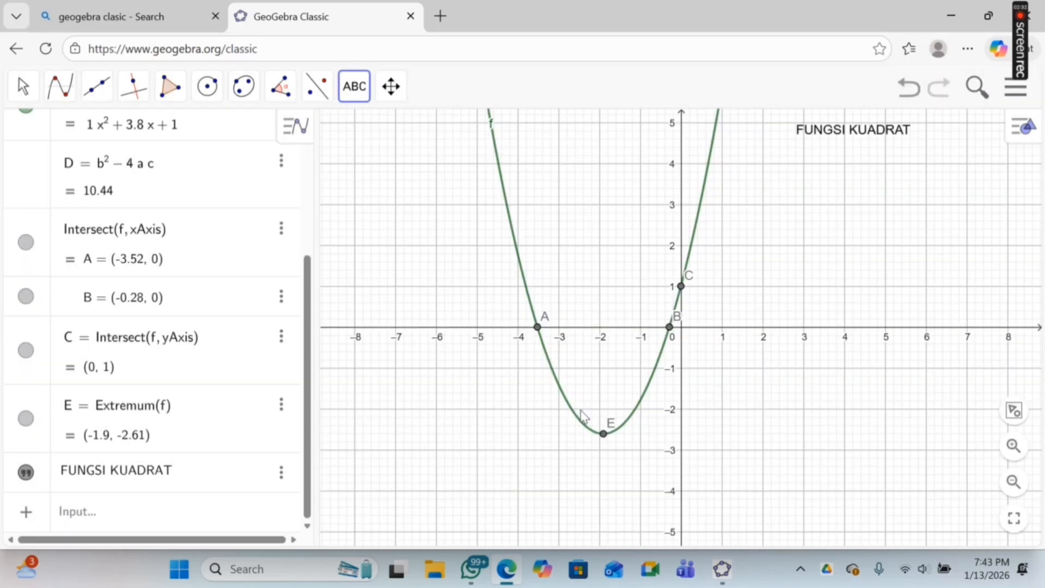
# Select the title text "FUNGSI KUADRAT" on the graph with the Move tool.
pyautogui.click(23, 88)
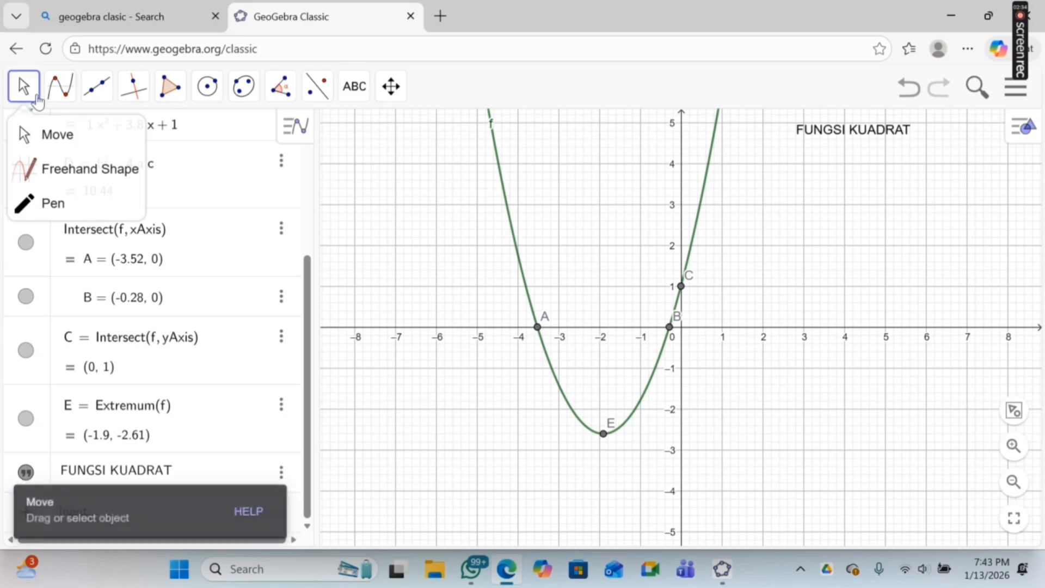
pyautogui.click(51, 127)
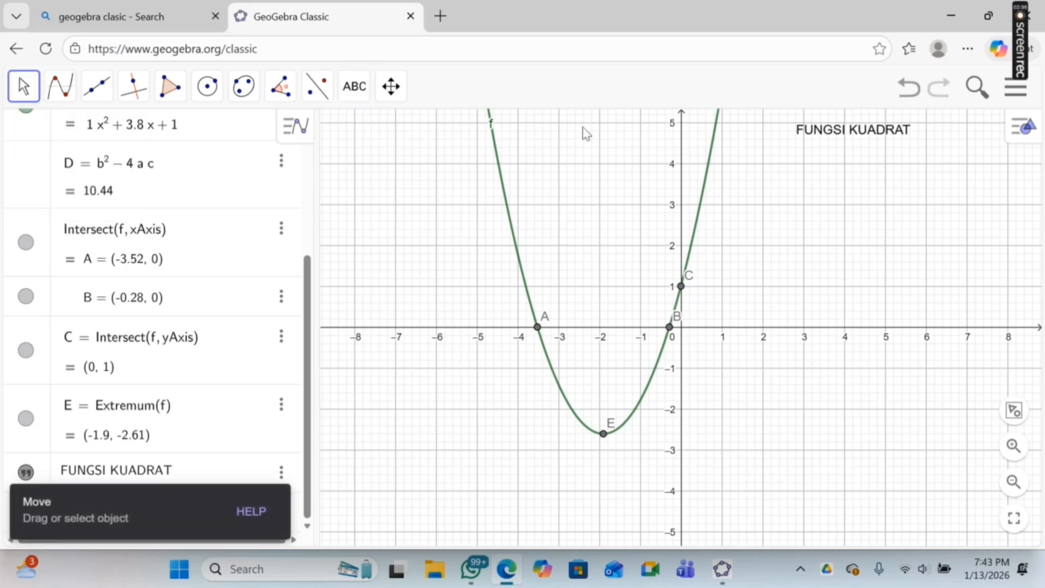
pyautogui.click(840, 136)
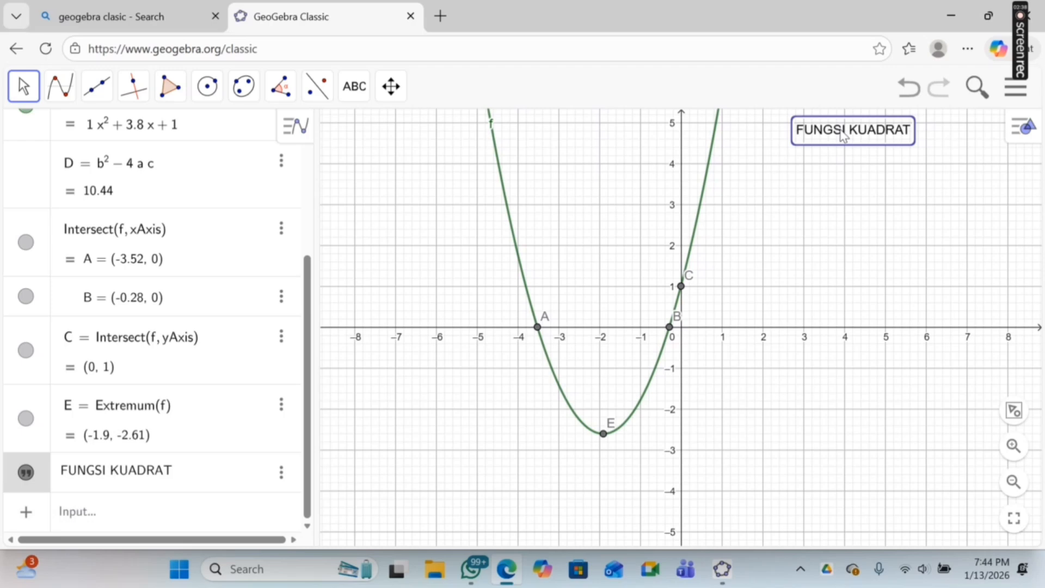
pyautogui.rightClick(902, 124)
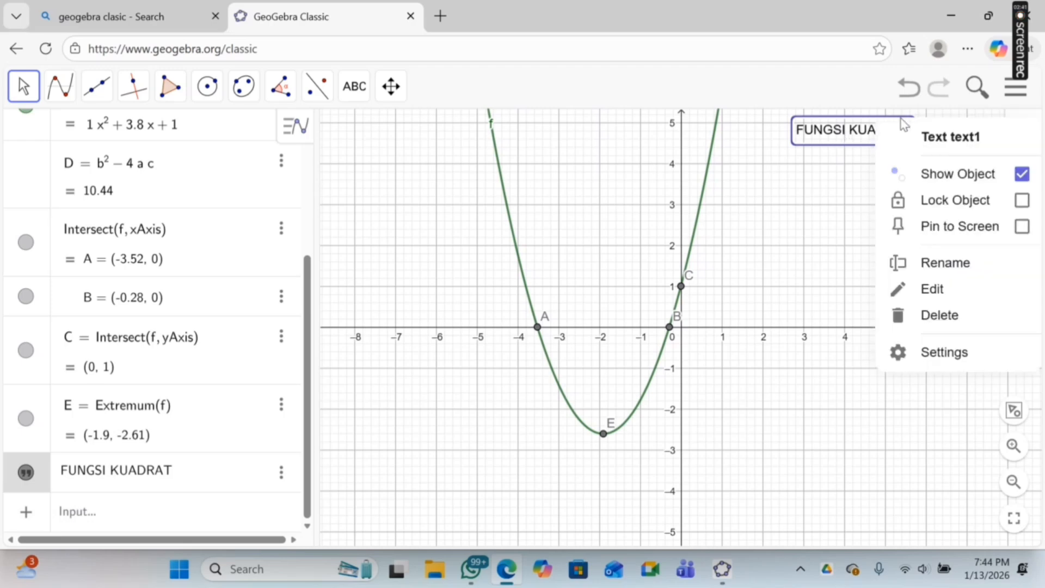
pyautogui.click(942, 354)
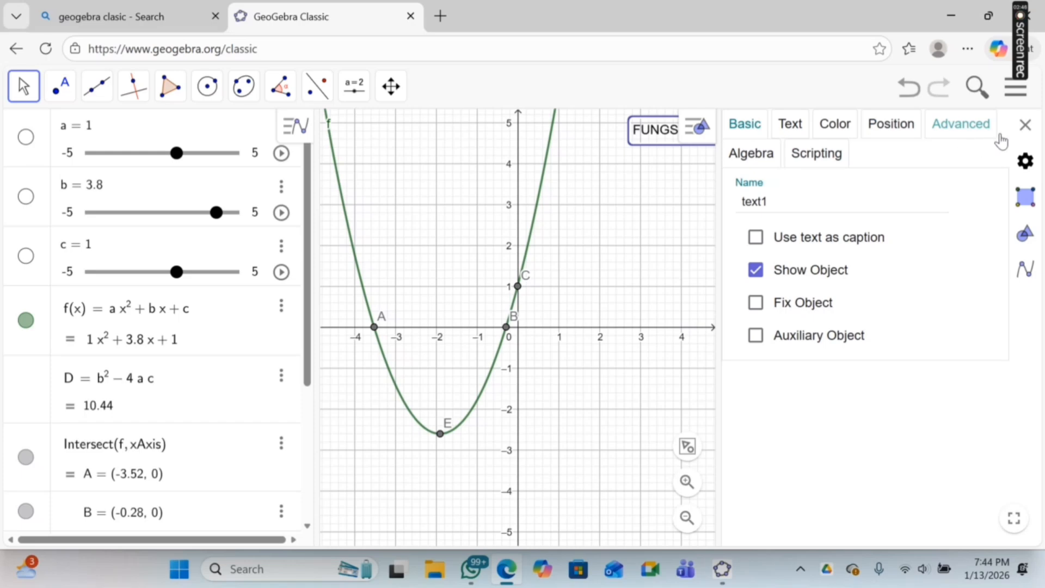
pyautogui.click(1026, 126)
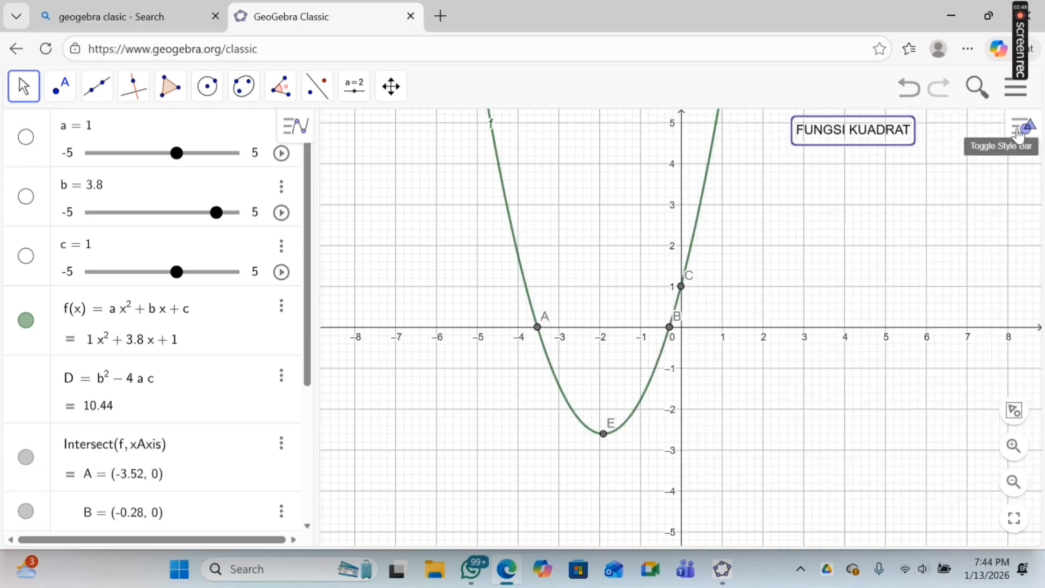
# Give the title text "FUNGSI KUADRAT" a pink background and a black font color.
pyautogui.click(1019, 133)
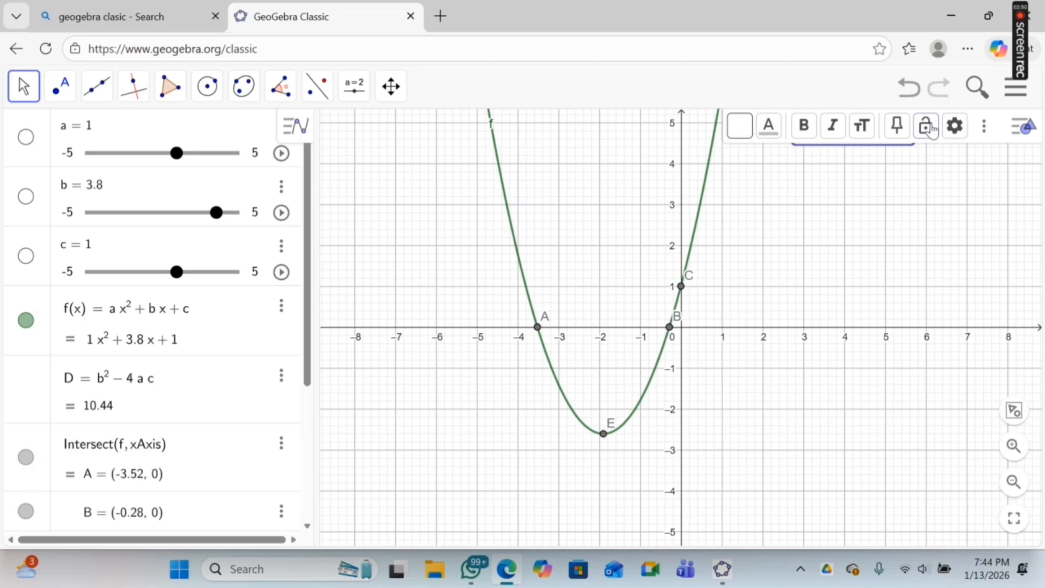
pyautogui.click(750, 130)
pyautogui.click(828, 157)
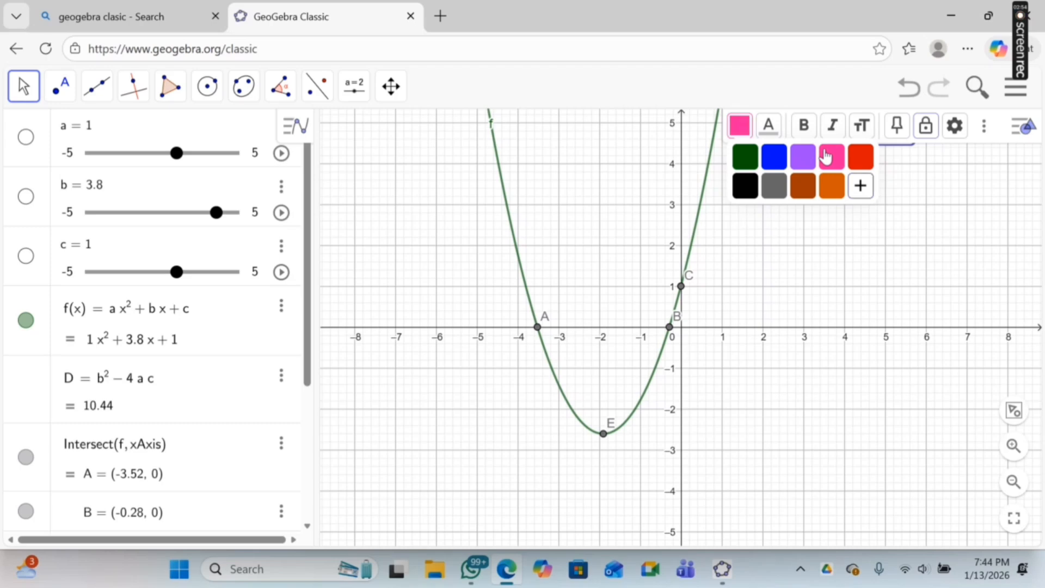
pyautogui.click(781, 133)
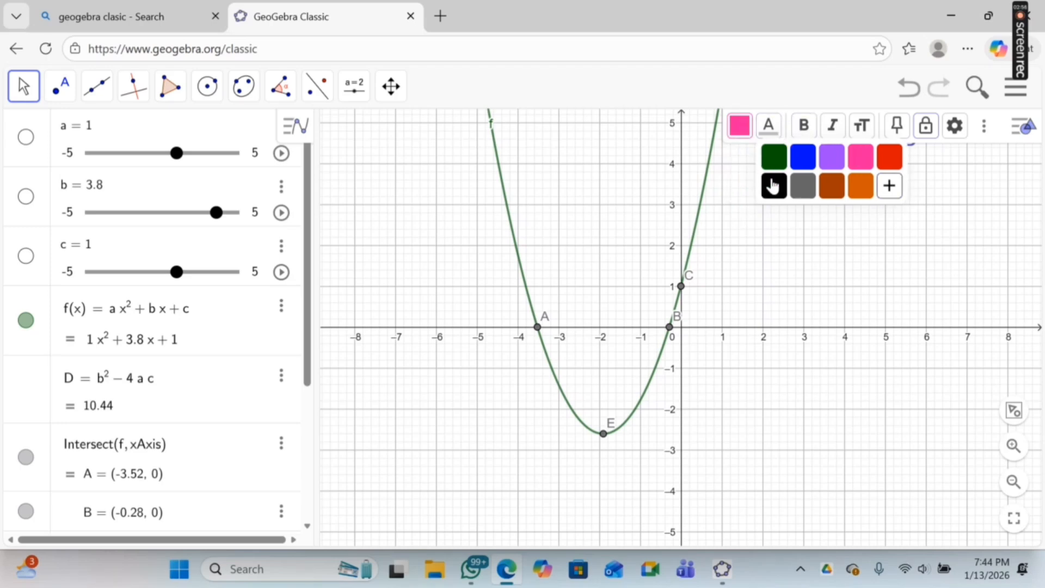
pyautogui.click(773, 187)
pyautogui.click(786, 196)
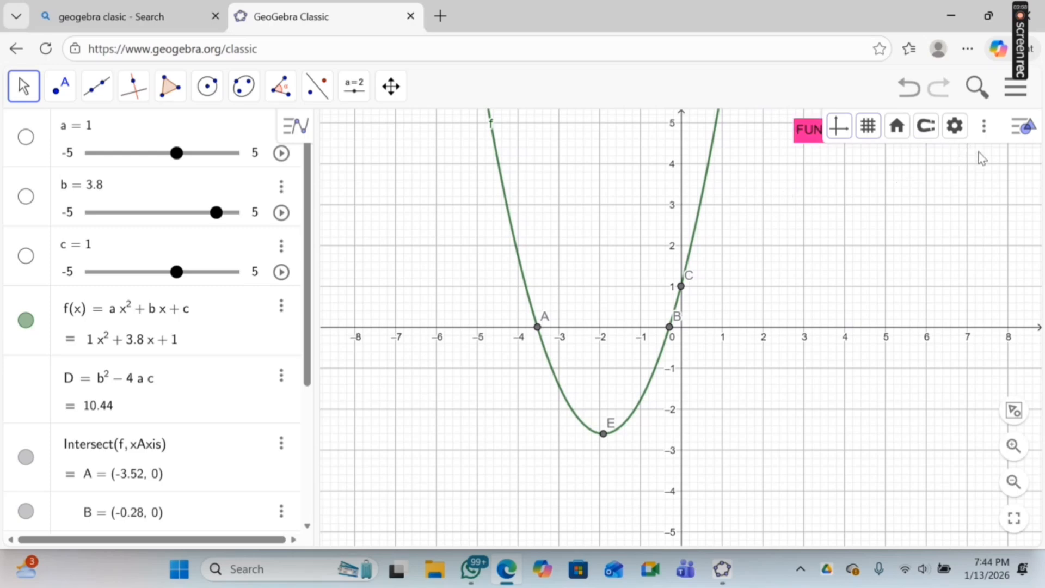
# Close the Graphics view and show the style bar of the Algebra view.
pyautogui.click(984, 135)
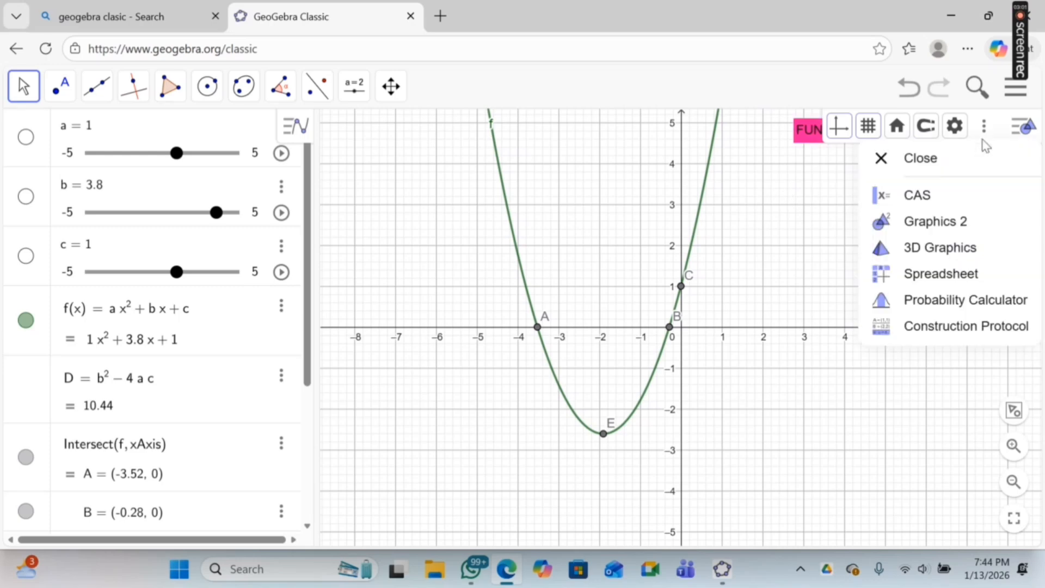
pyautogui.click(954, 159)
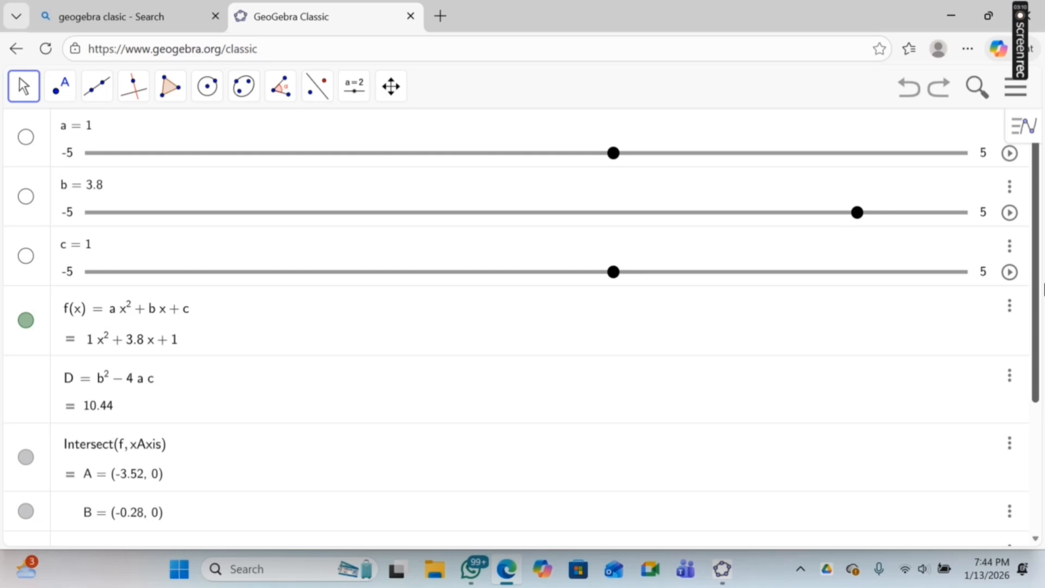
pyautogui.click(1034, 131)
pyautogui.click(1029, 131)
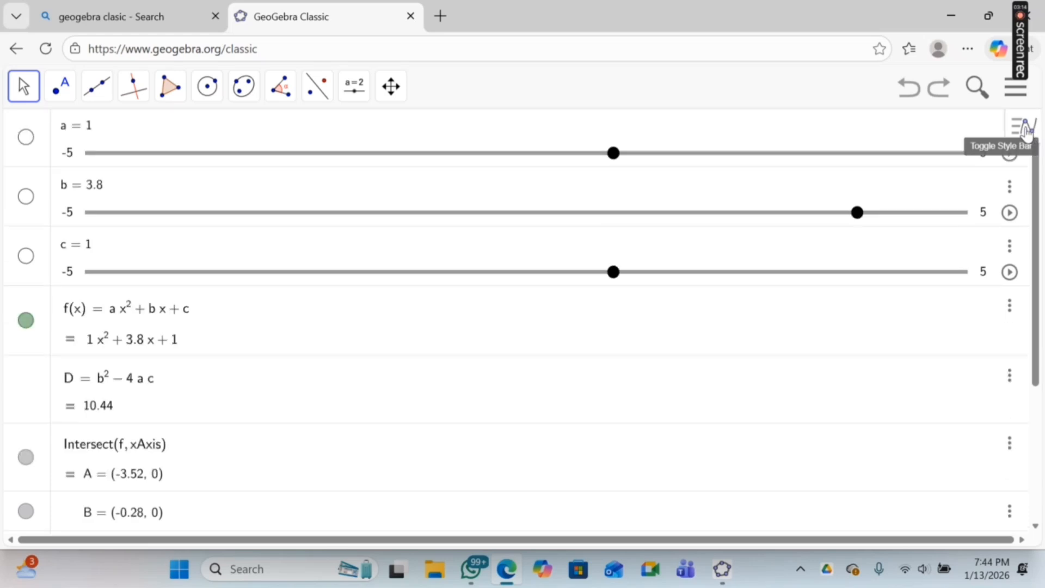
pyautogui.click(1027, 131)
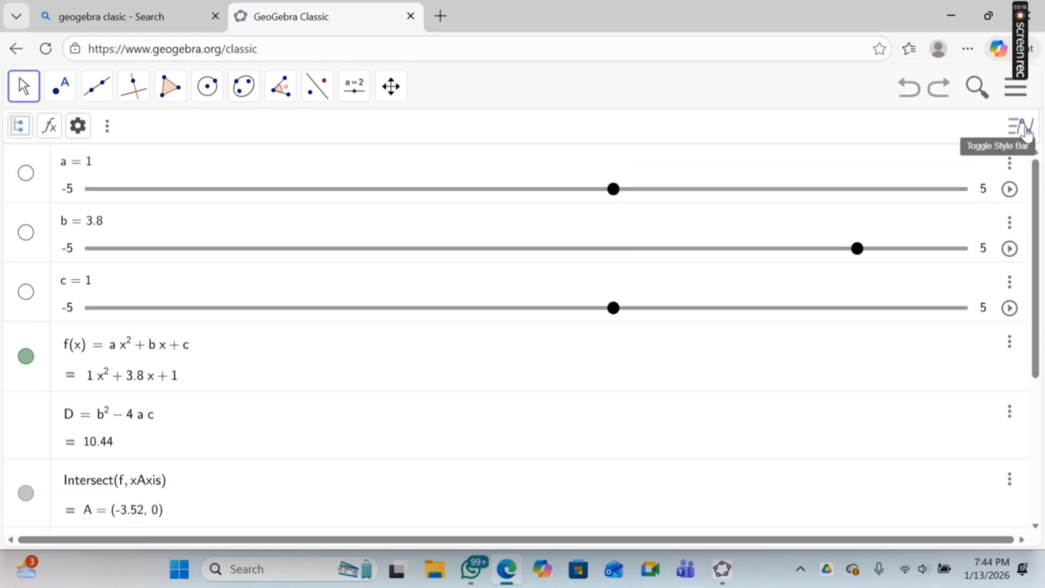
# Show the Graphics view again beside the Algebra view.
pyautogui.click(1016, 101)
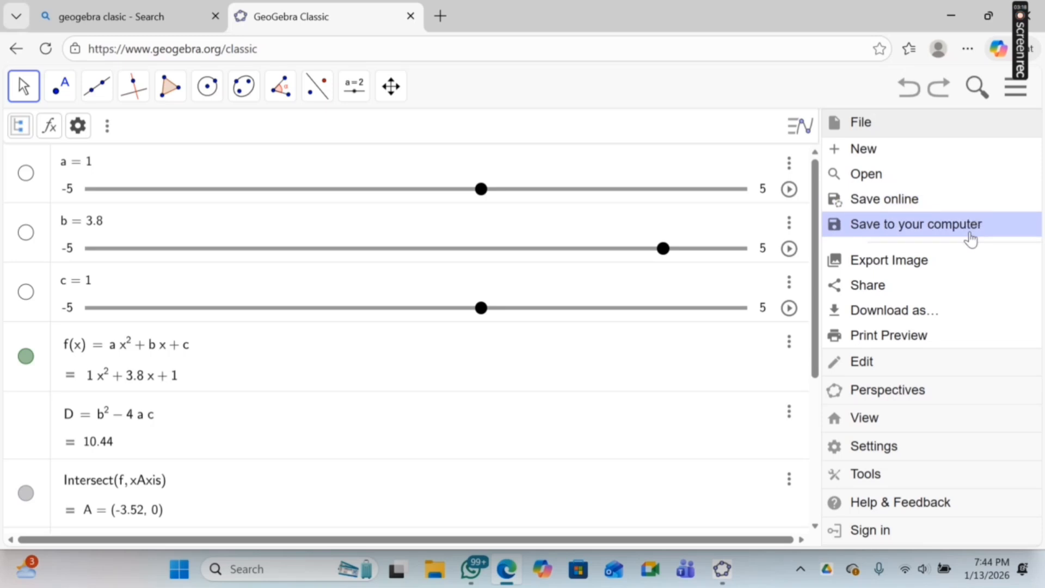
pyautogui.click(932, 420)
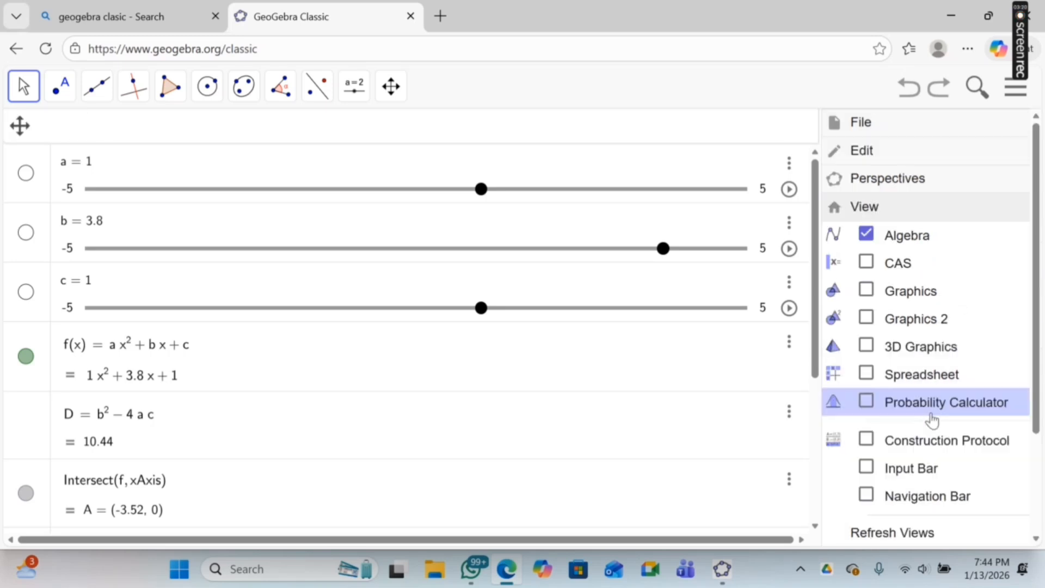
pyautogui.click(914, 305)
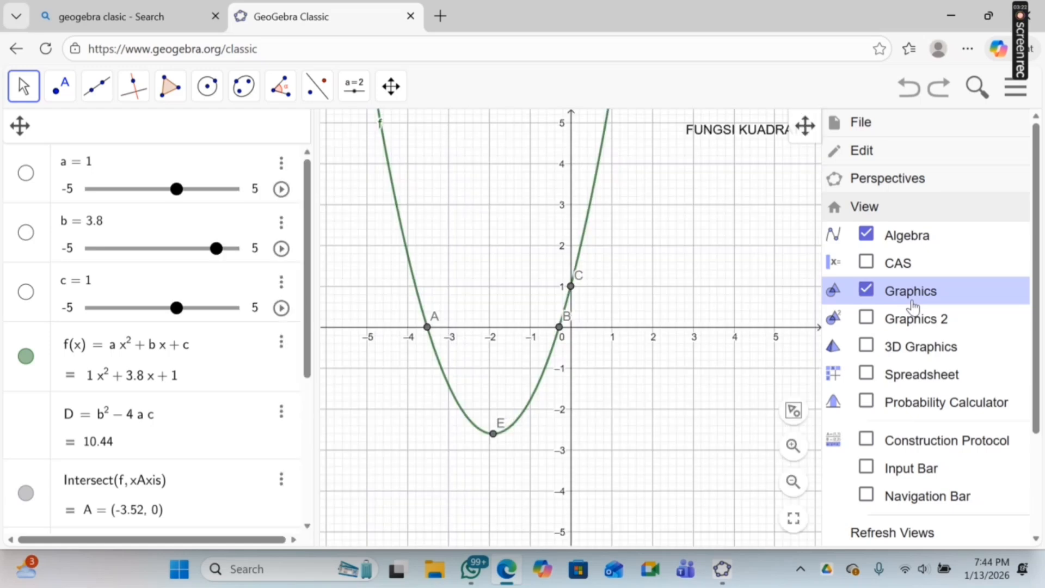
pyautogui.click(799, 282)
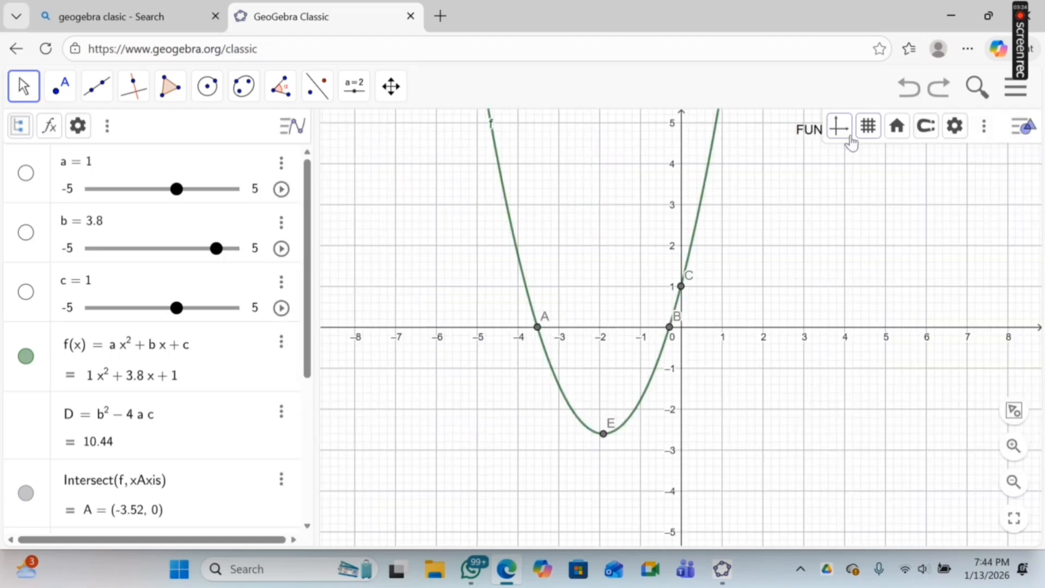
# Reapply the pink background to the title text "FUNGSI KUADRAT" and hide the graph's style bar.
pyautogui.click(814, 141)
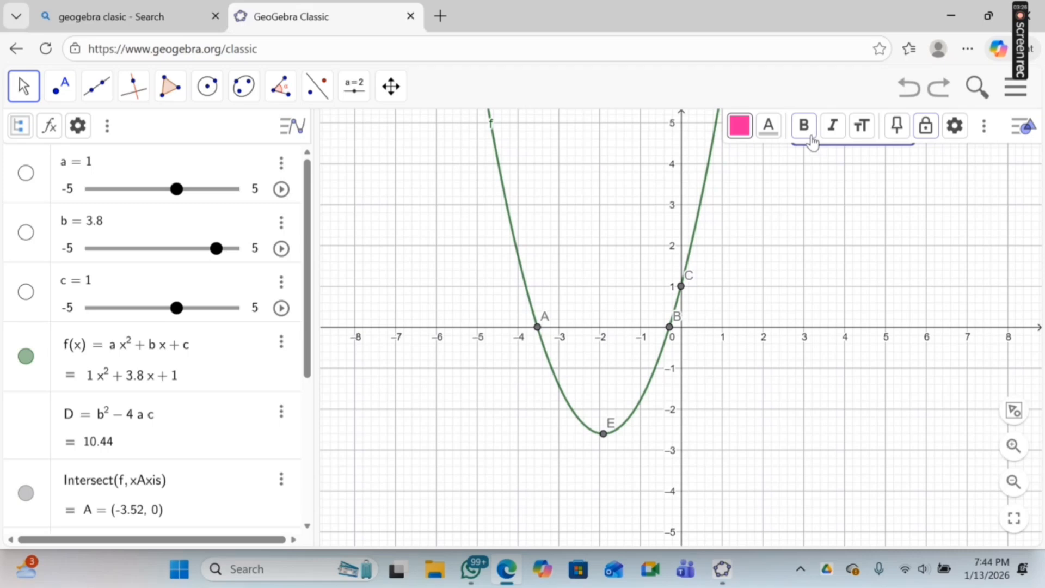
pyautogui.click(740, 125)
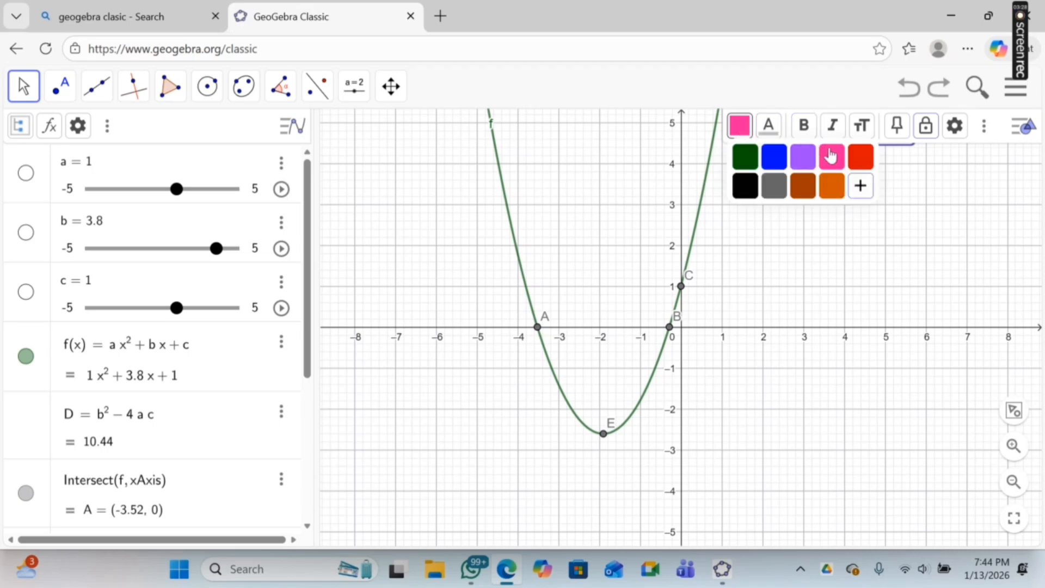
pyautogui.click(918, 201)
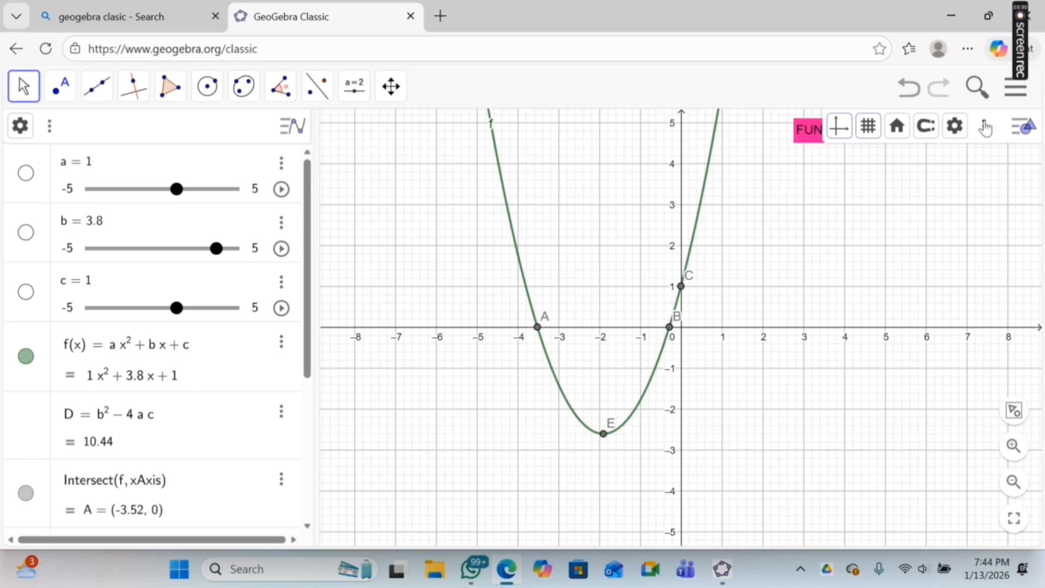
pyautogui.click(1014, 127)
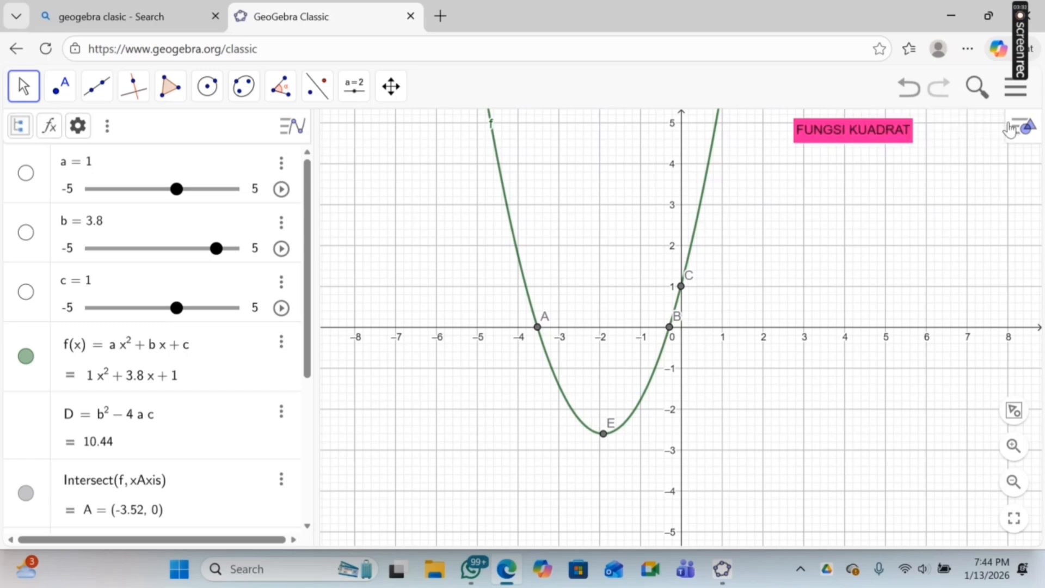
pyautogui.click(882, 127)
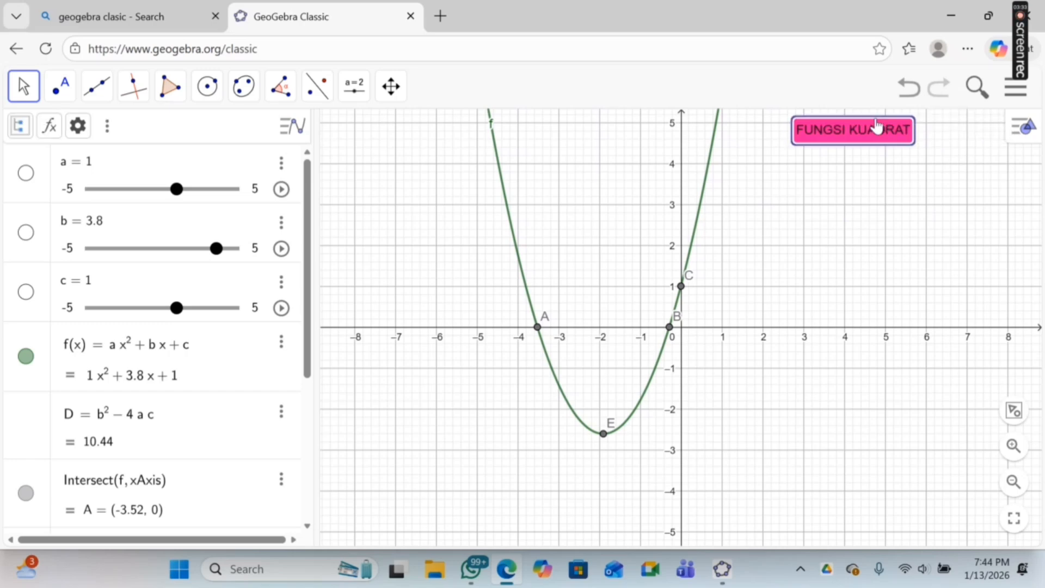
pyautogui.doubleClick(815, 136)
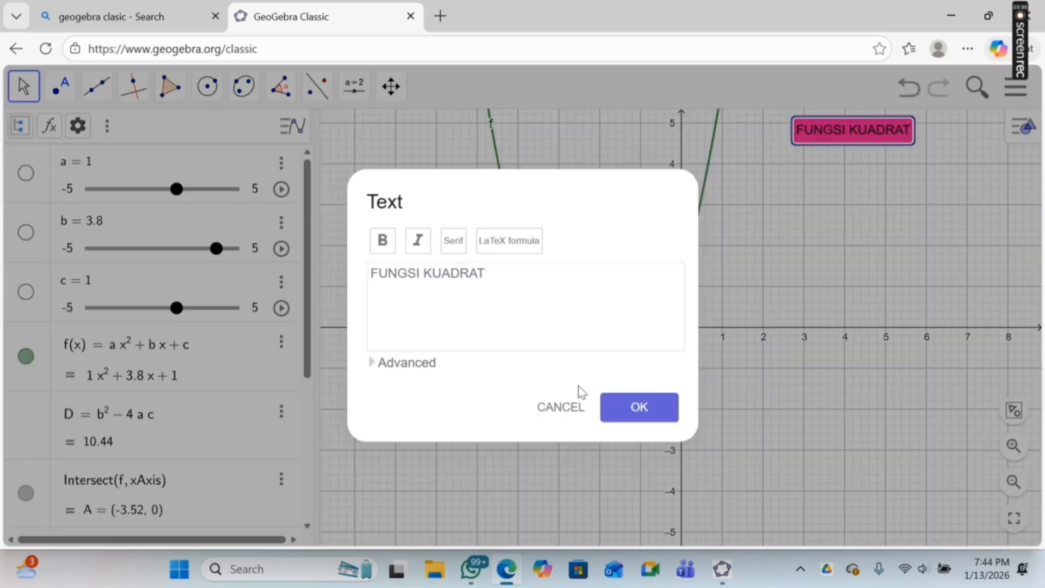
pyautogui.click(569, 409)
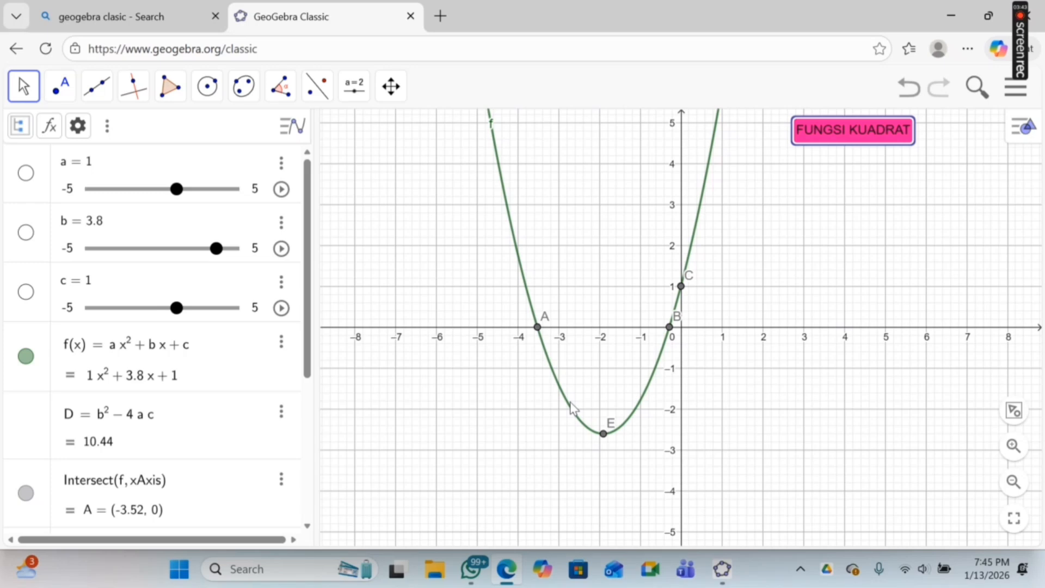
pyautogui.click(1023, 127)
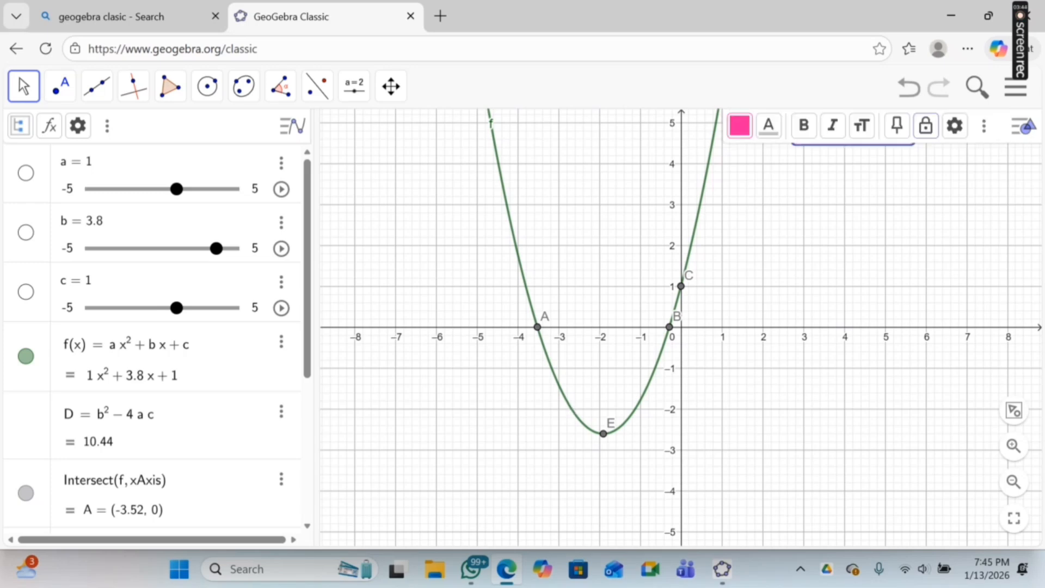
pyautogui.press('Escape')
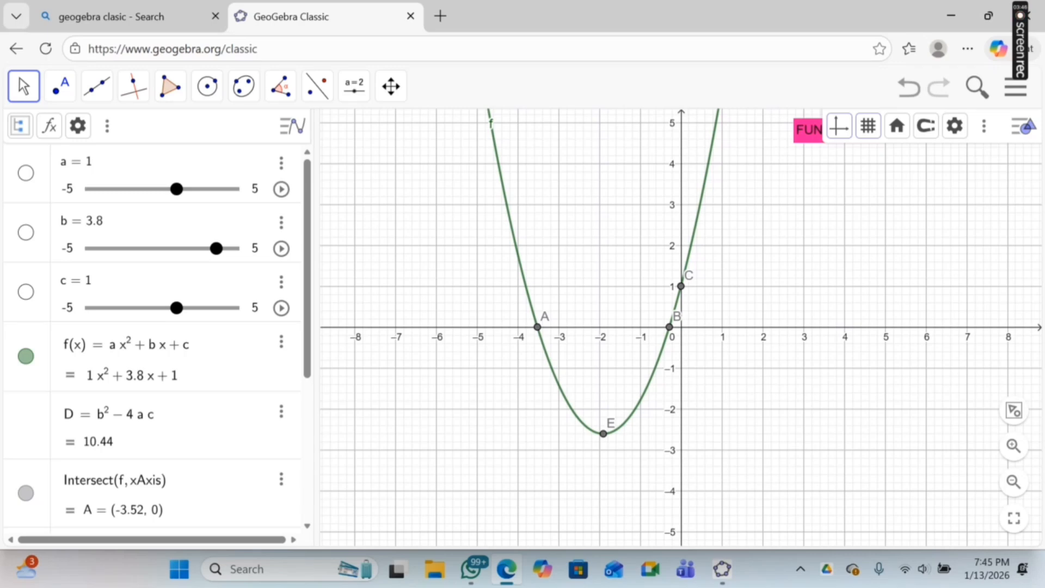
pyautogui.click(1024, 126)
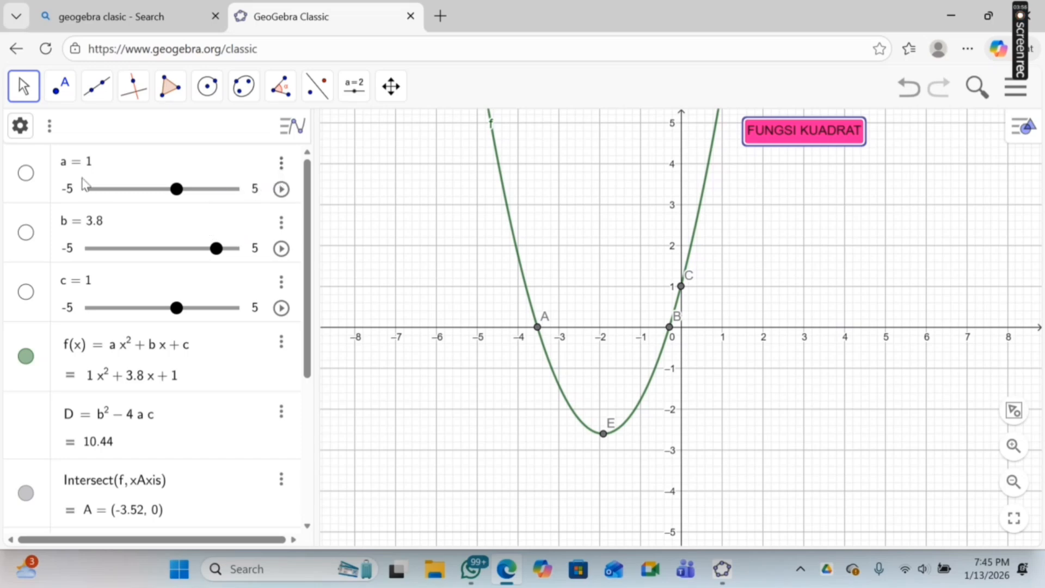
# Set the color of slider a to pink.
pyautogui.click(35, 182)
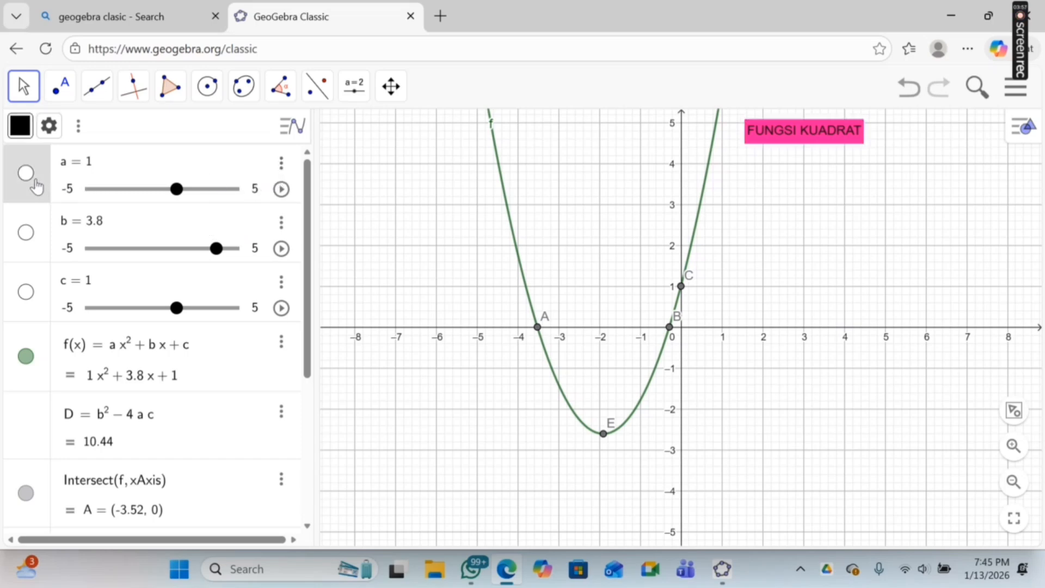
pyautogui.click(25, 129)
pyautogui.click(106, 159)
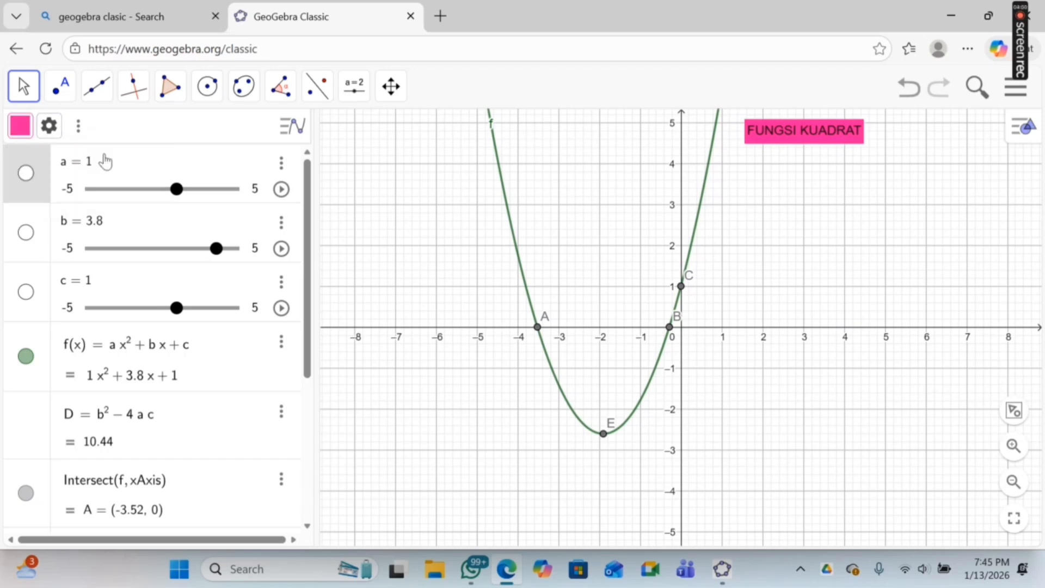
# Show the sliders a, b and c in the Graphics view.
pyautogui.click(34, 172)
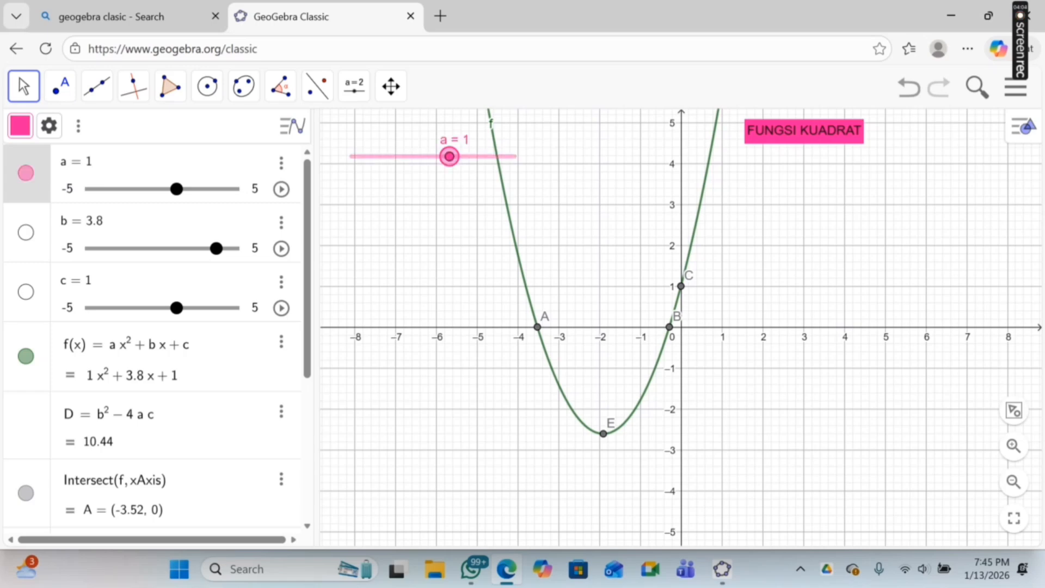
pyautogui.click(26, 232)
pyautogui.click(26, 292)
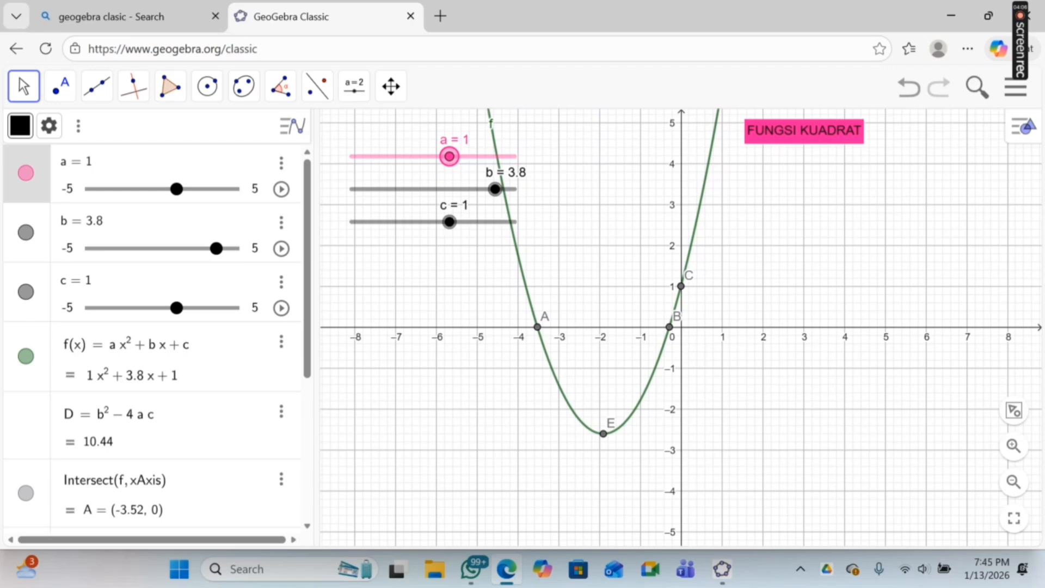
# Set the color of slider b to green and the color of slider c to cyan.
pyautogui.click(26, 232)
pyautogui.click(25, 232)
pyautogui.click(281, 222)
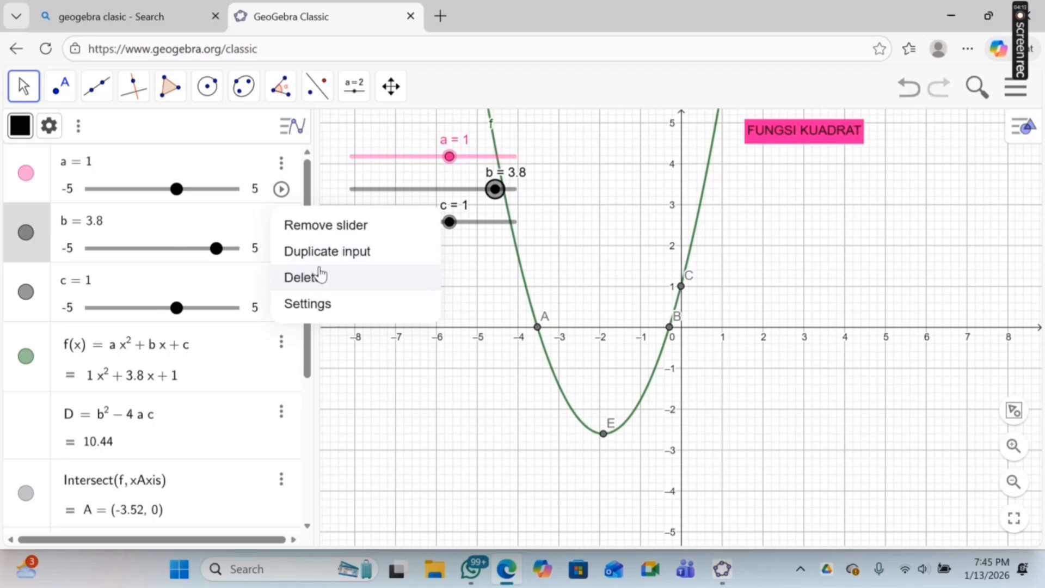
pyautogui.click(308, 303)
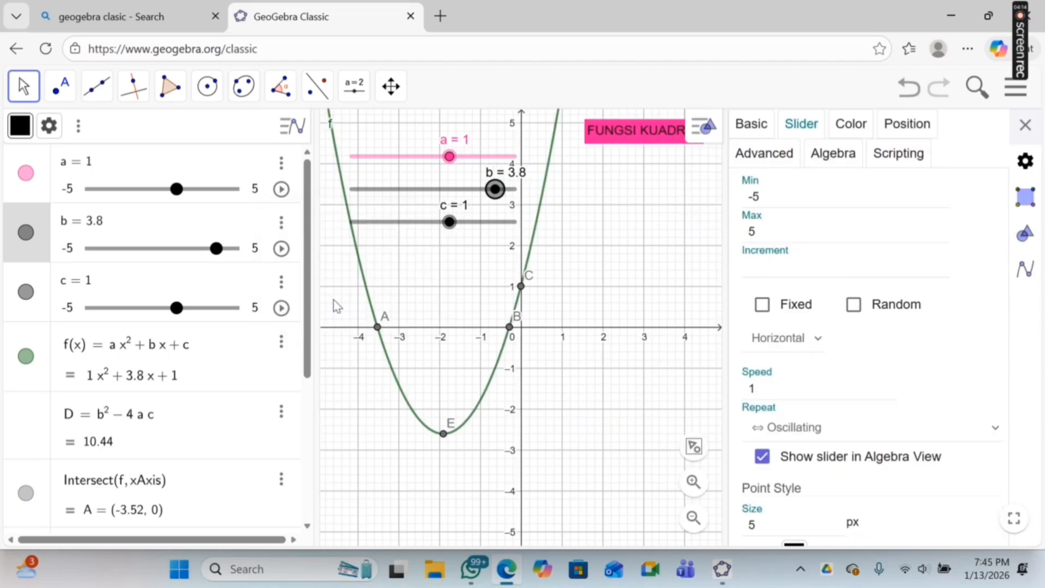
pyautogui.click(844, 123)
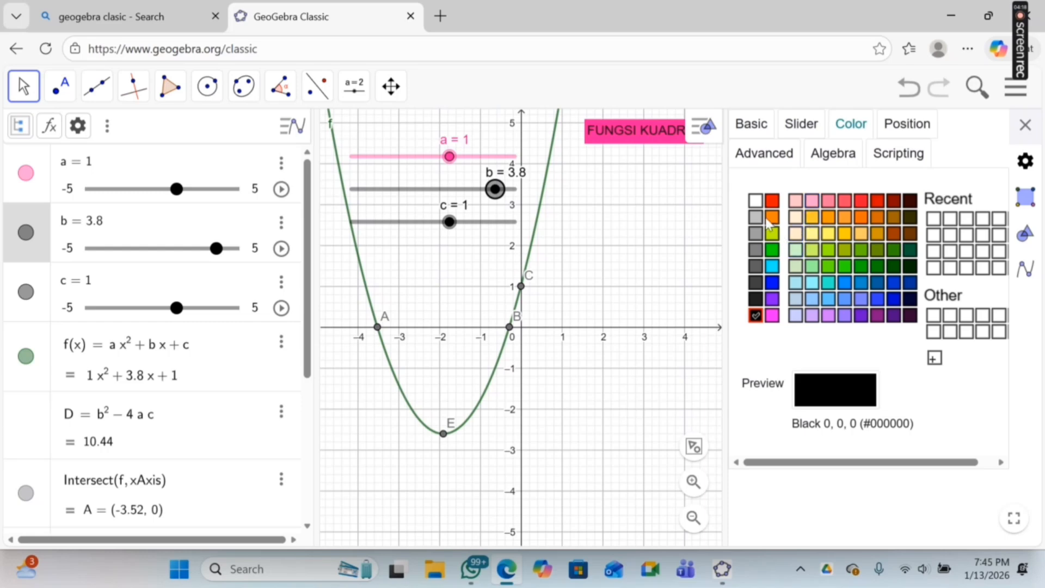
pyautogui.click(773, 250)
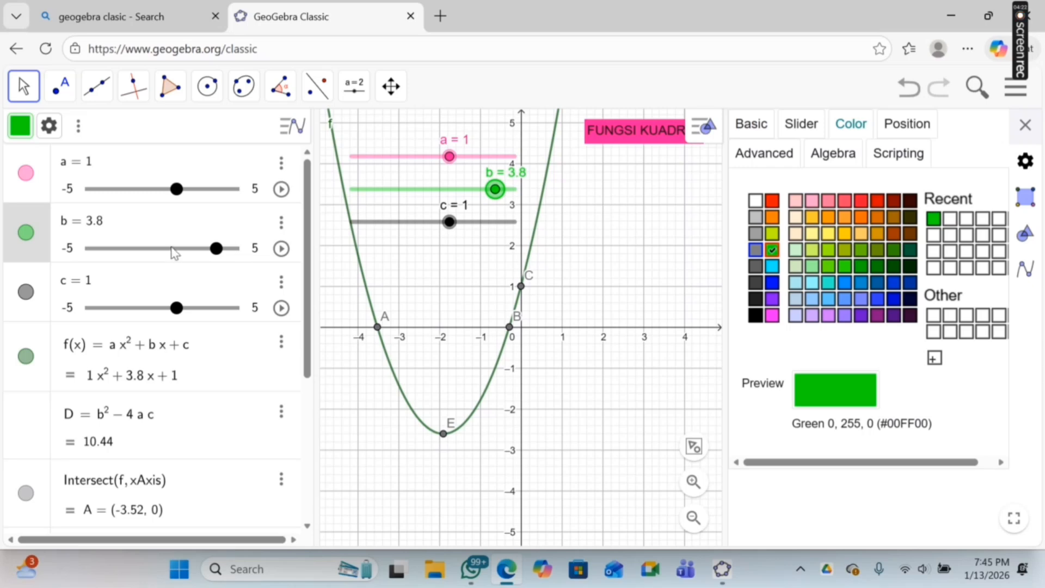
pyautogui.click(36, 315)
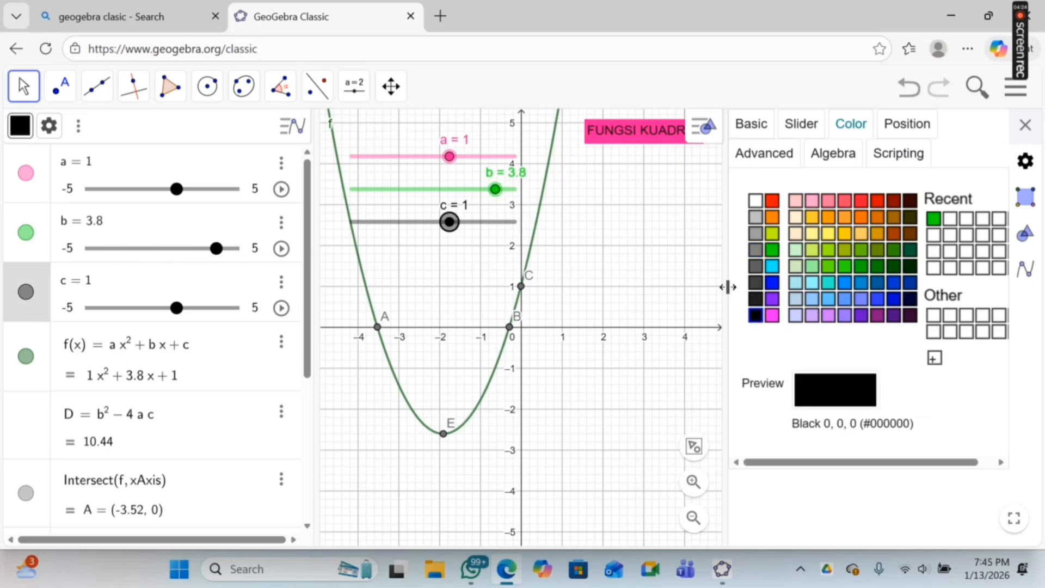
pyautogui.click(774, 268)
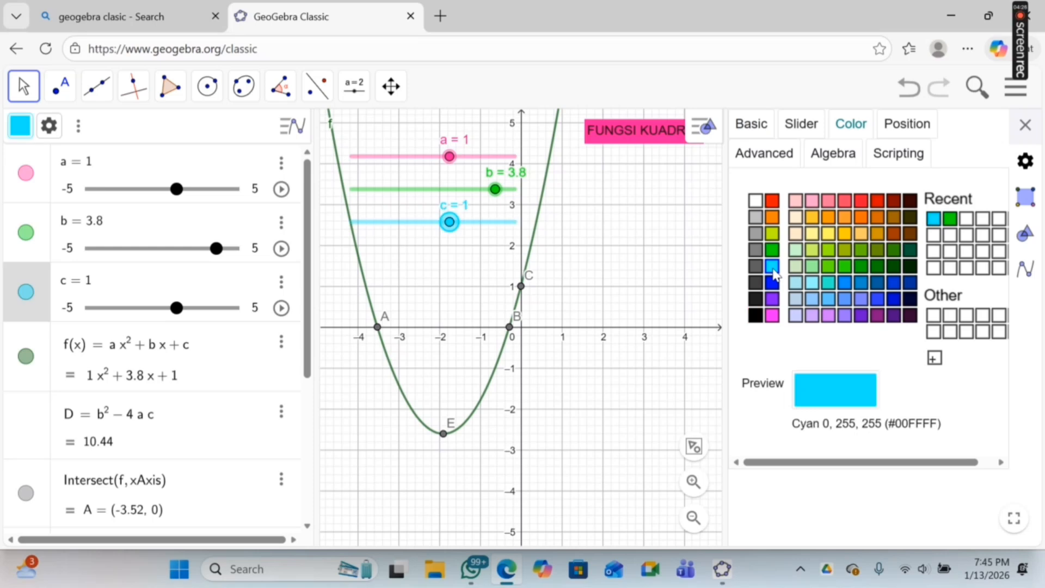
# Set the minimum of slider c to -10, undo its accidental deletion and close the settings.
pyautogui.click(783, 135)
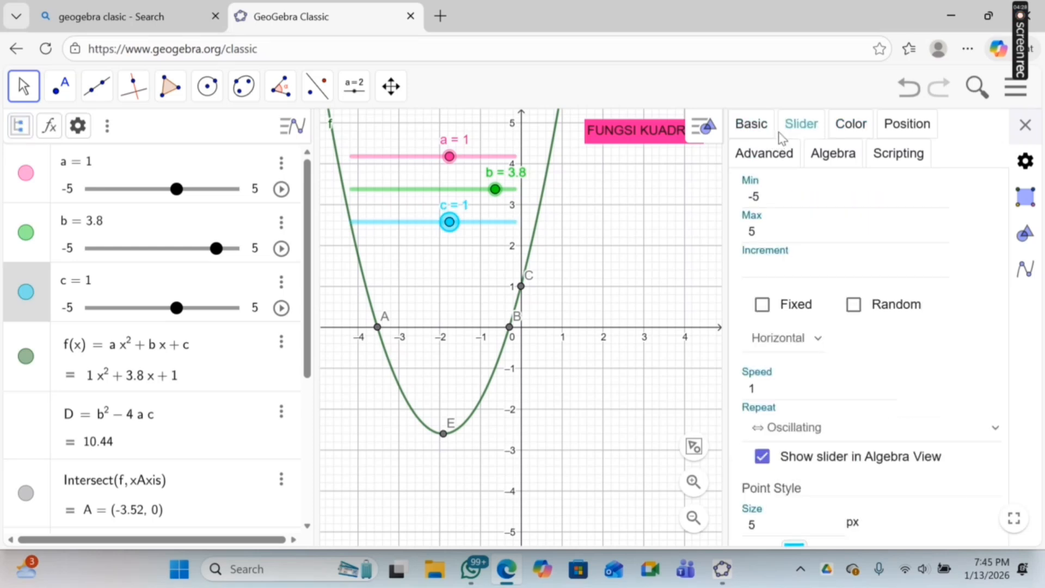
pyautogui.click(778, 194)
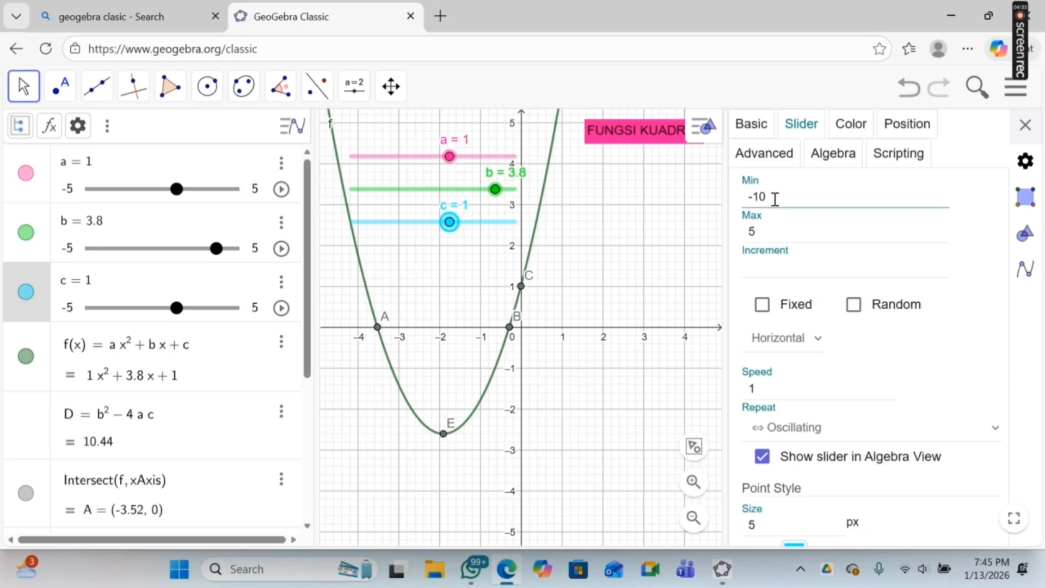
pyautogui.click(772, 225)
pyautogui.press('BackSpace')
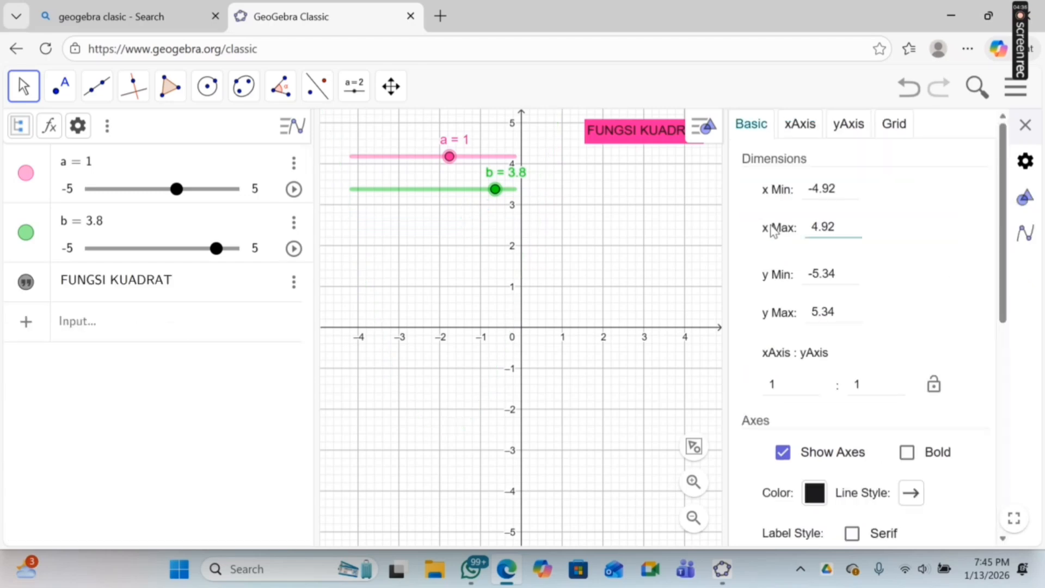
pyautogui.hotkey('ctrl', 'z')
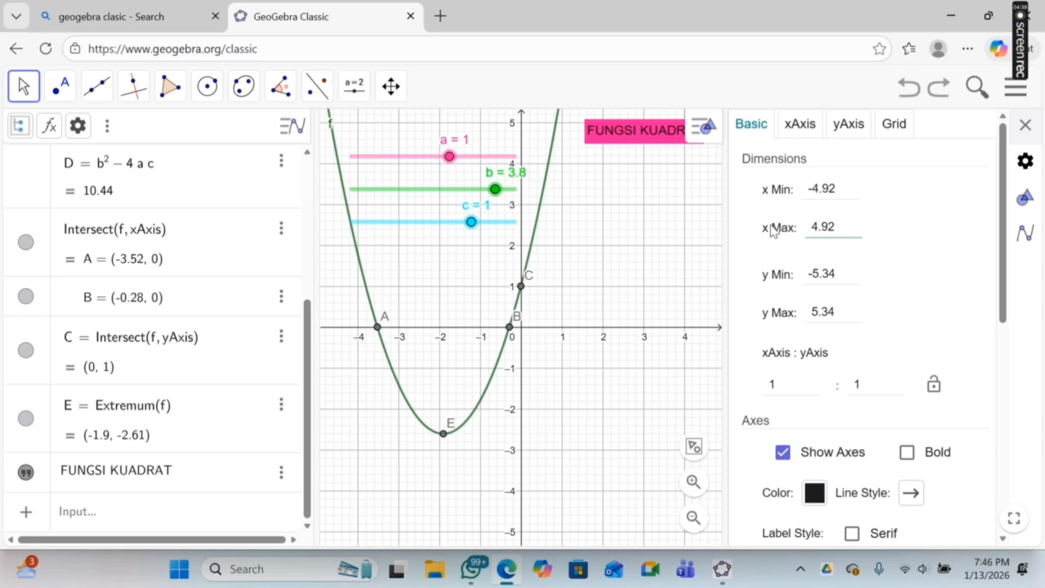
pyautogui.click(1025, 126)
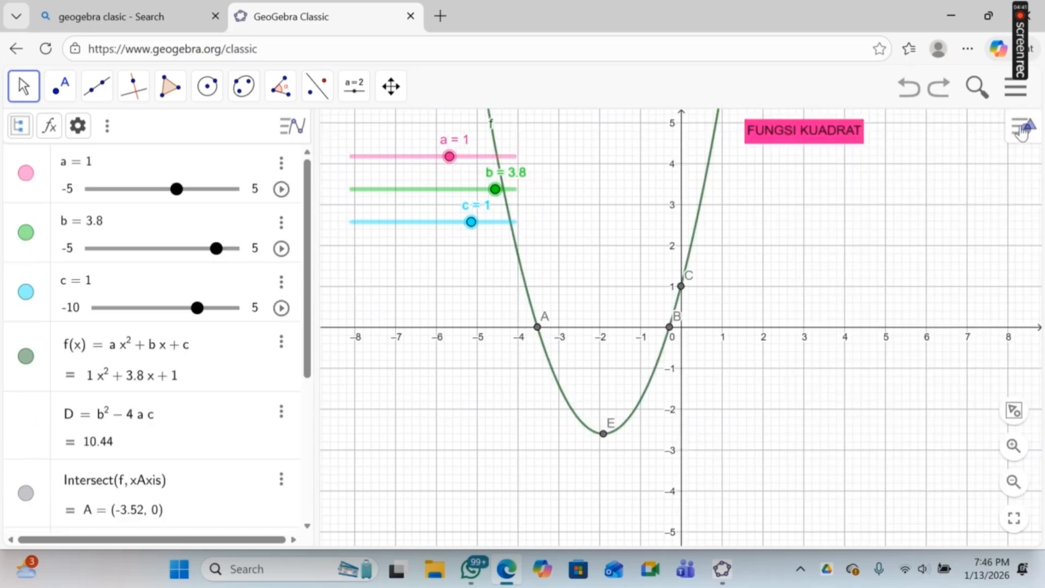
# Try to set the maximum of slider c to 10.
pyautogui.click(493, 223)
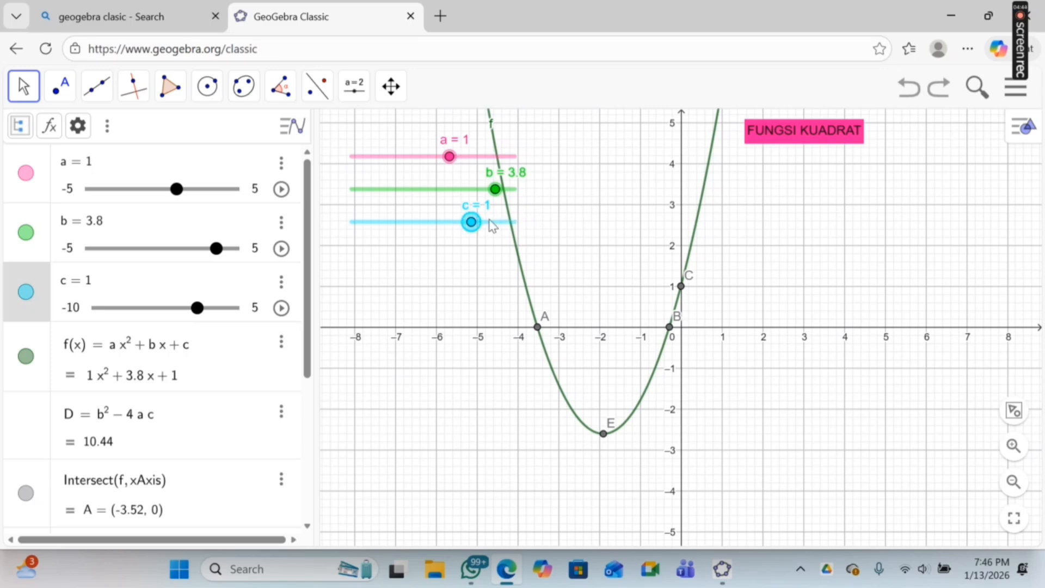
pyautogui.click(282, 283)
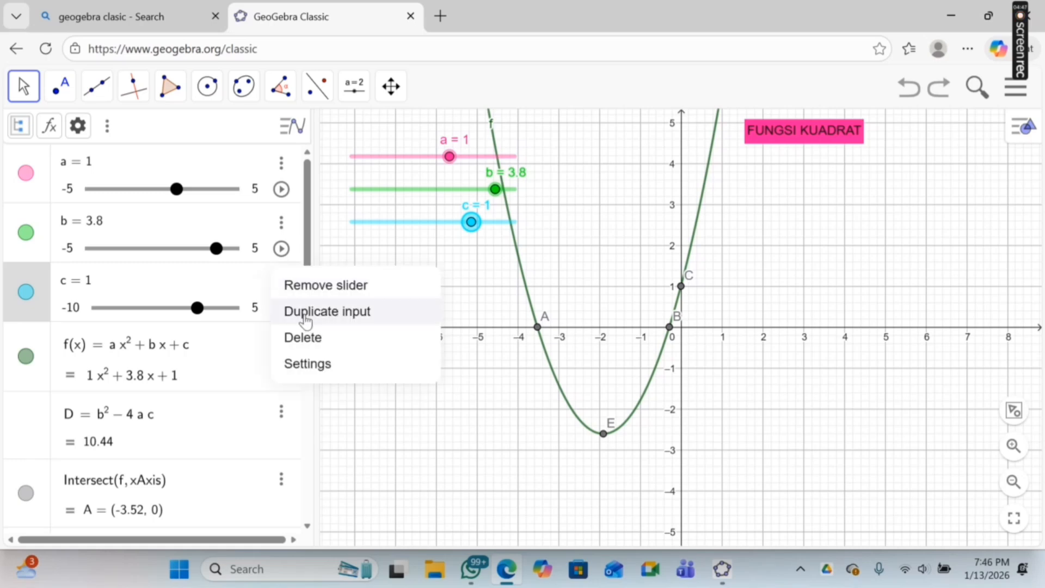
pyautogui.click(325, 365)
pyautogui.click(795, 231)
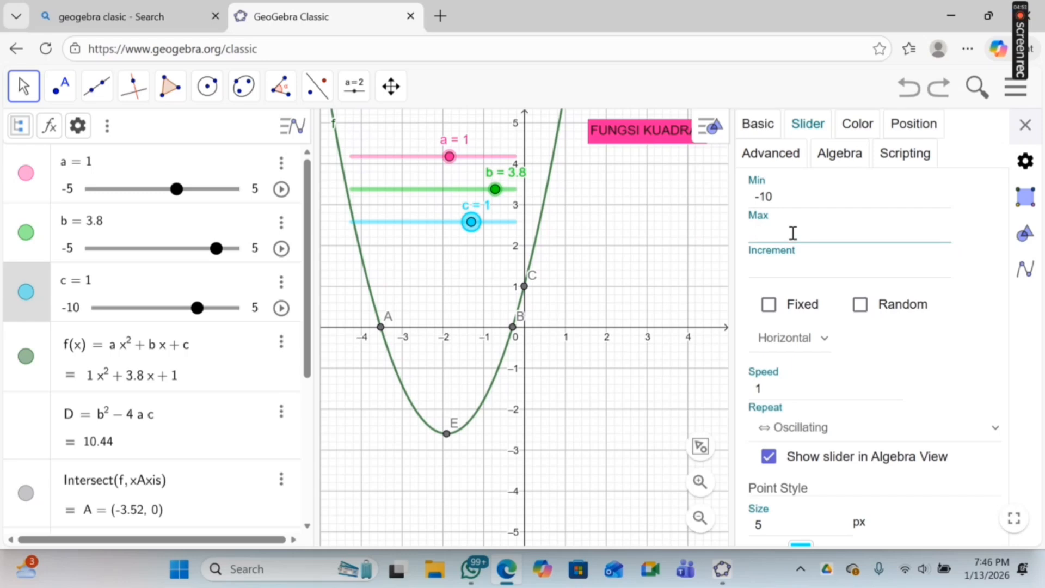
pyautogui.write('10')
# Set the minimum of slider b to -10 and try to change its maximum.
pyautogui.click(495, 189)
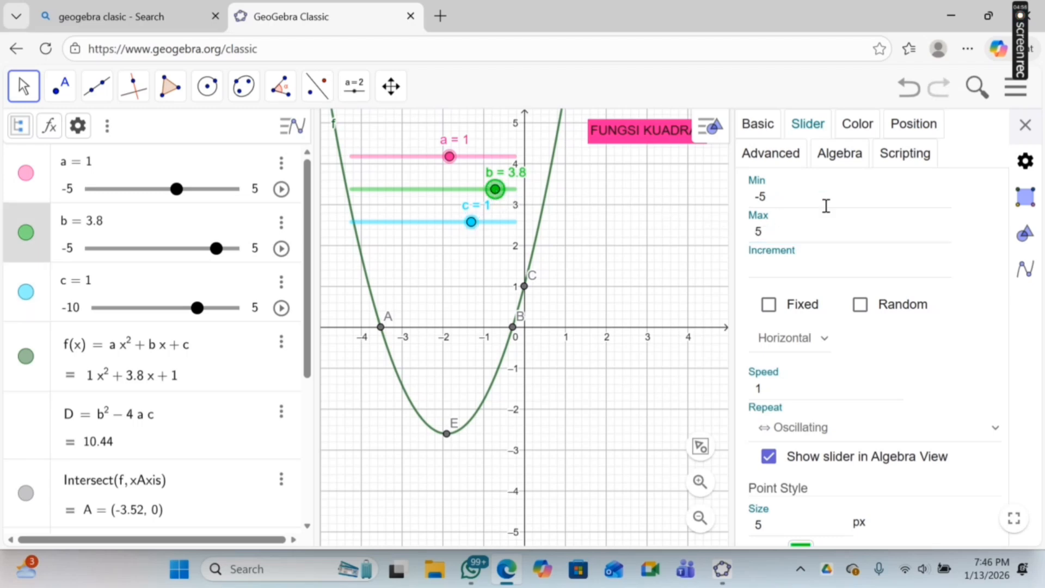
pyautogui.click(805, 205)
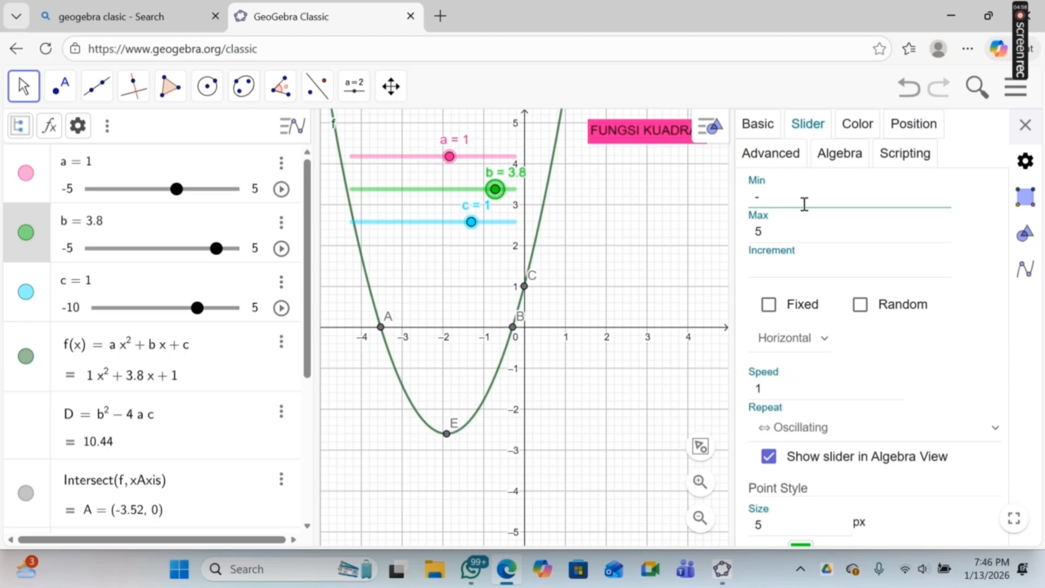
pyautogui.press('Return')
pyautogui.click(793, 230)
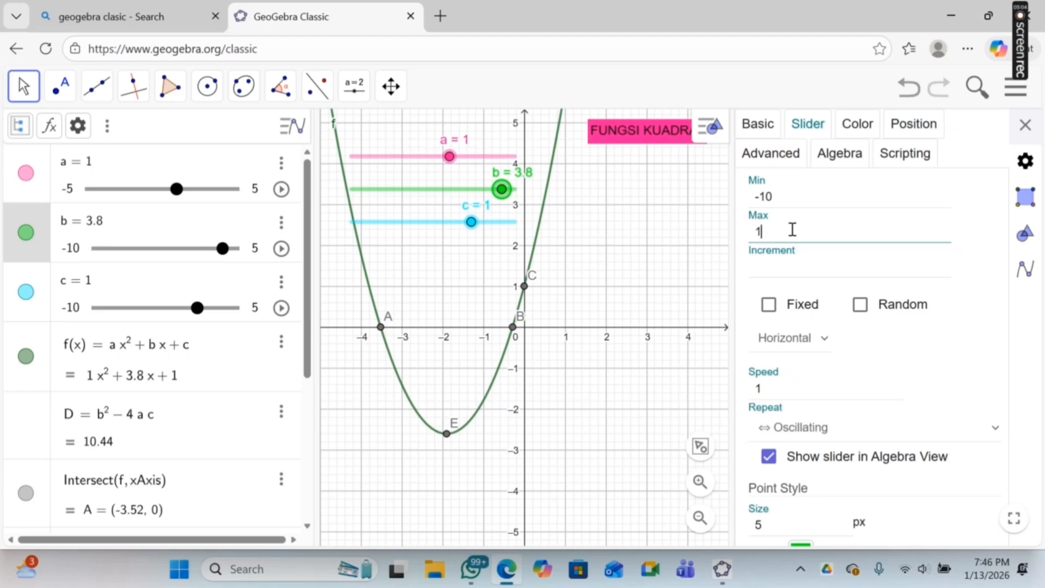
# Set the minimum of slider a to -10, try to set its maximum to 10, and close the settings.
pyautogui.click(506, 158)
pyautogui.click(765, 198)
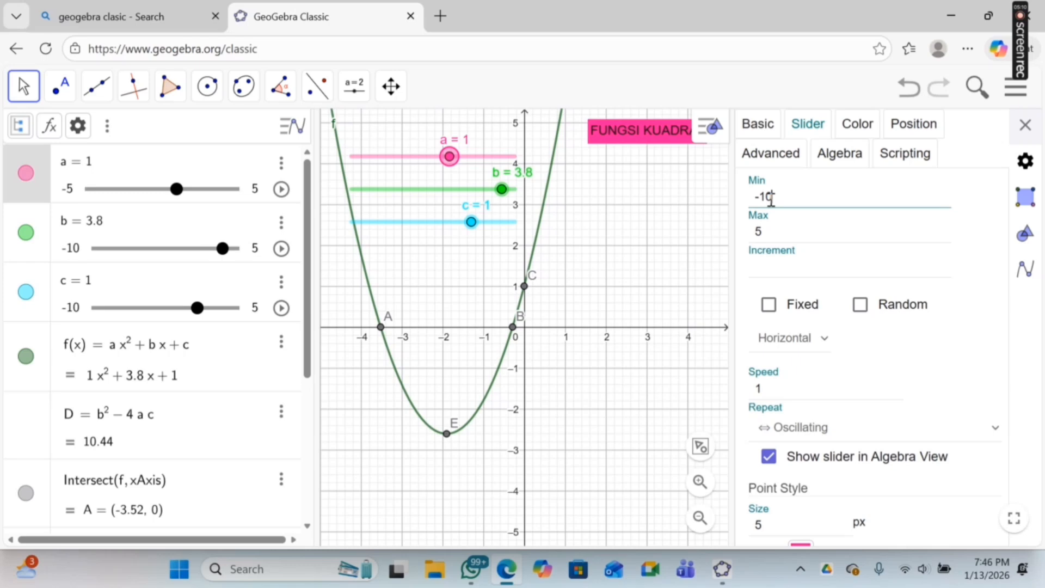
pyautogui.write('10')
pyautogui.click(768, 229)
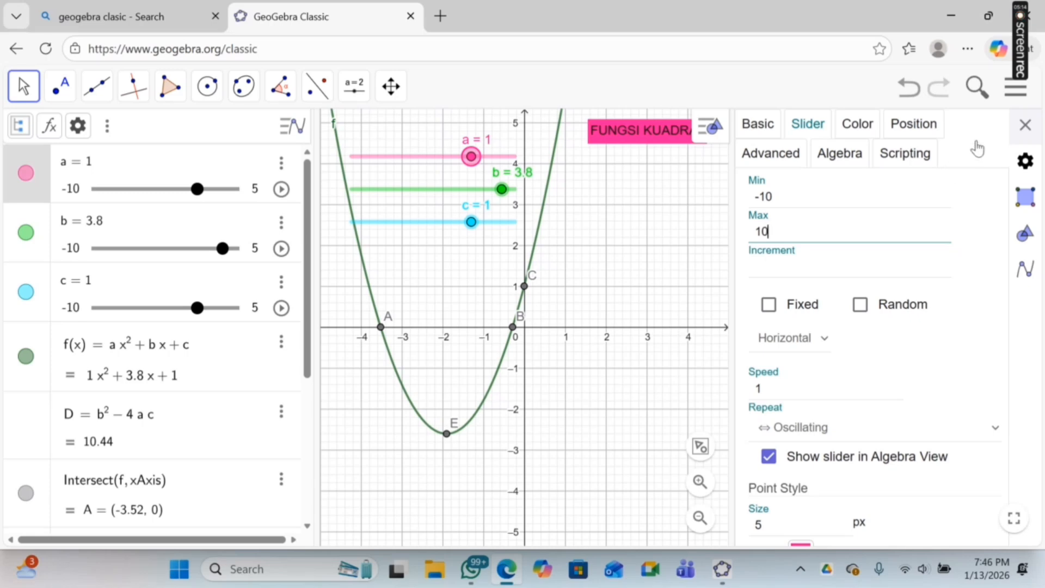
pyautogui.click(1025, 125)
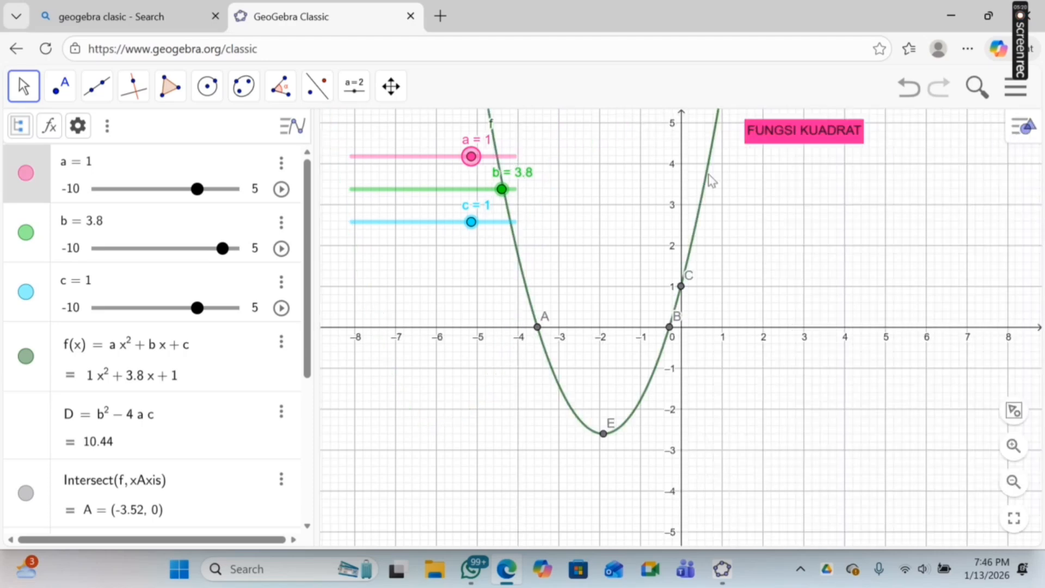
# Stack sliders a, b and c below the title text, spanning about x = 3.7 to 7.7, between y = 3 and y = 1.5.
pyautogui.moveTo(414, 161); pyautogui.dragTo(946, 211)
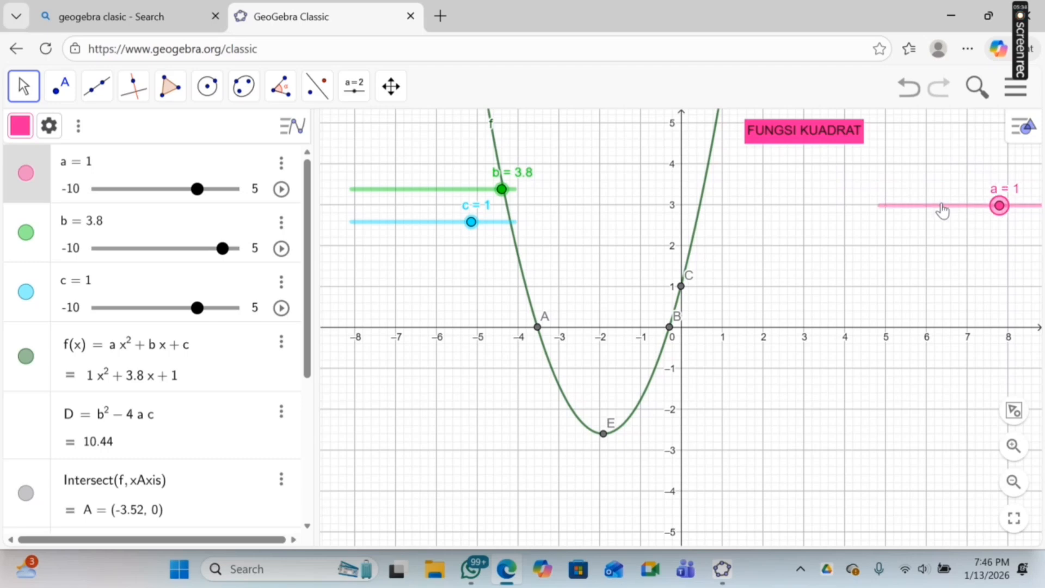
pyautogui.moveTo(500, 190); pyautogui.dragTo(678, 232)
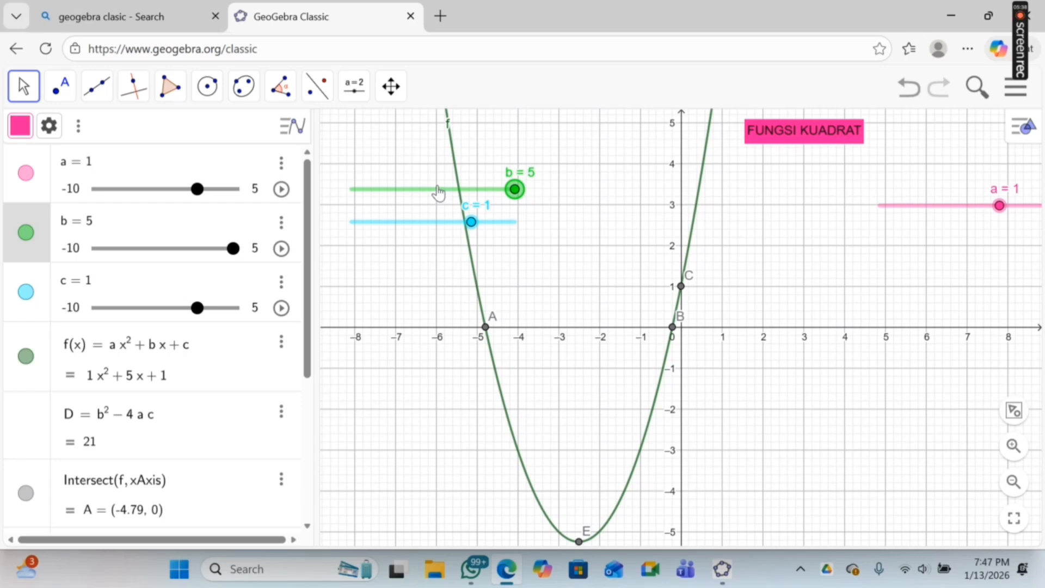
pyautogui.moveTo(439, 191); pyautogui.dragTo(920, 240)
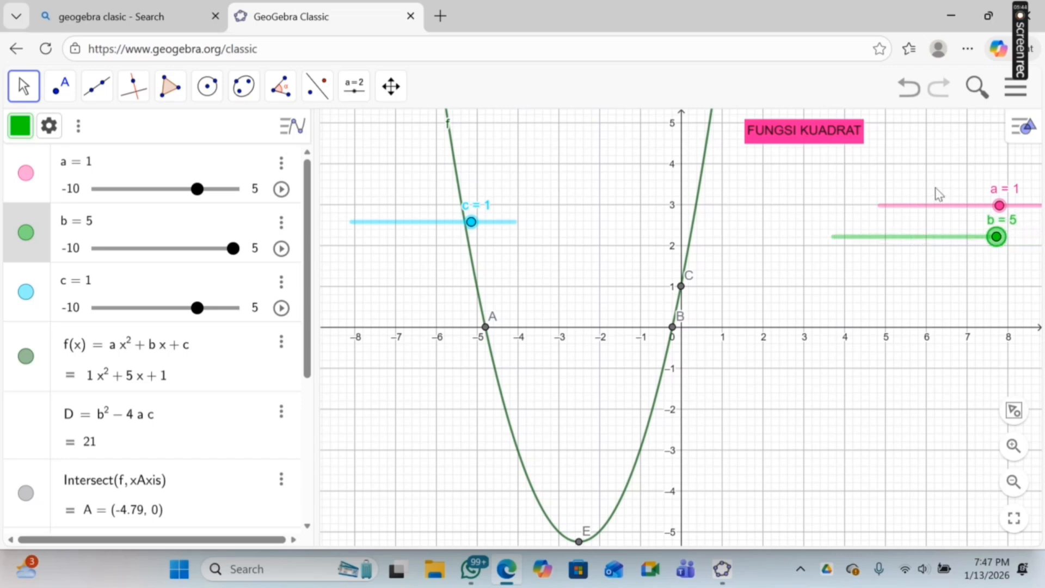
pyautogui.moveTo(932, 206); pyautogui.dragTo(886, 211)
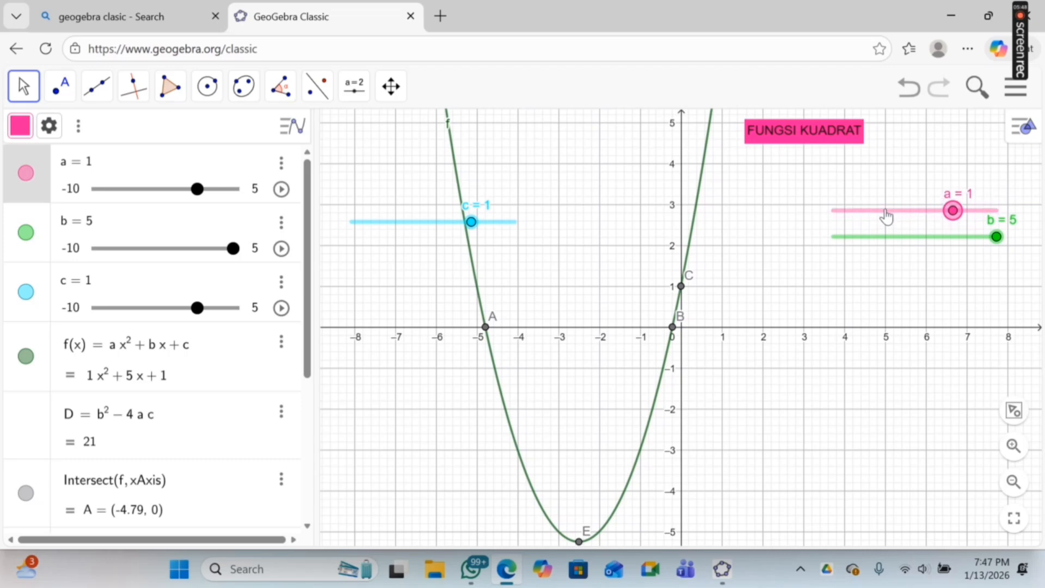
pyautogui.click(510, 223)
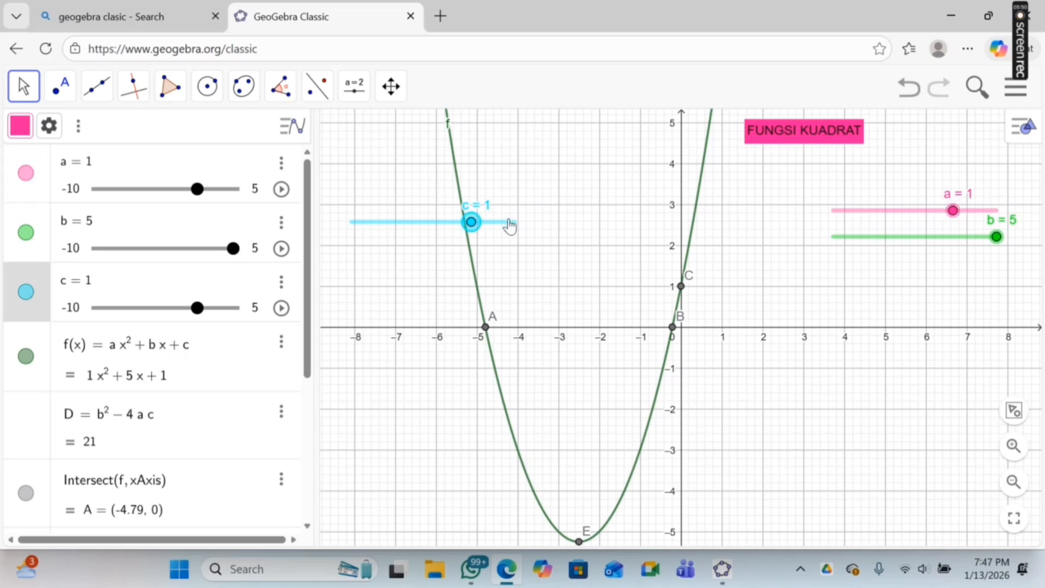
pyautogui.moveTo(510, 223); pyautogui.dragTo(989, 269)
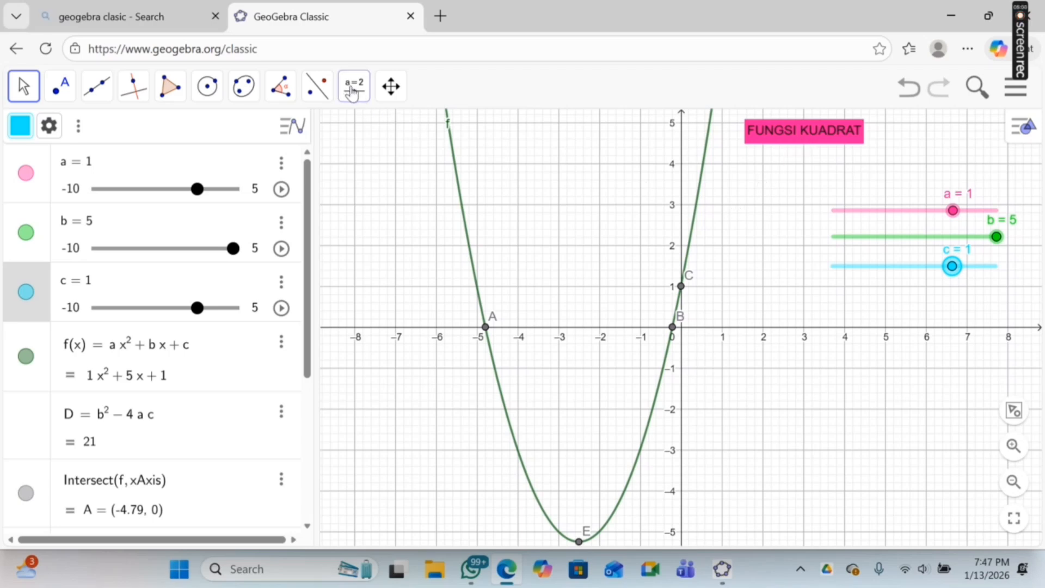
# Adjust the sliders to a = 2.5, b = 4.2 and c = 0.7.
pyautogui.click(952, 212)
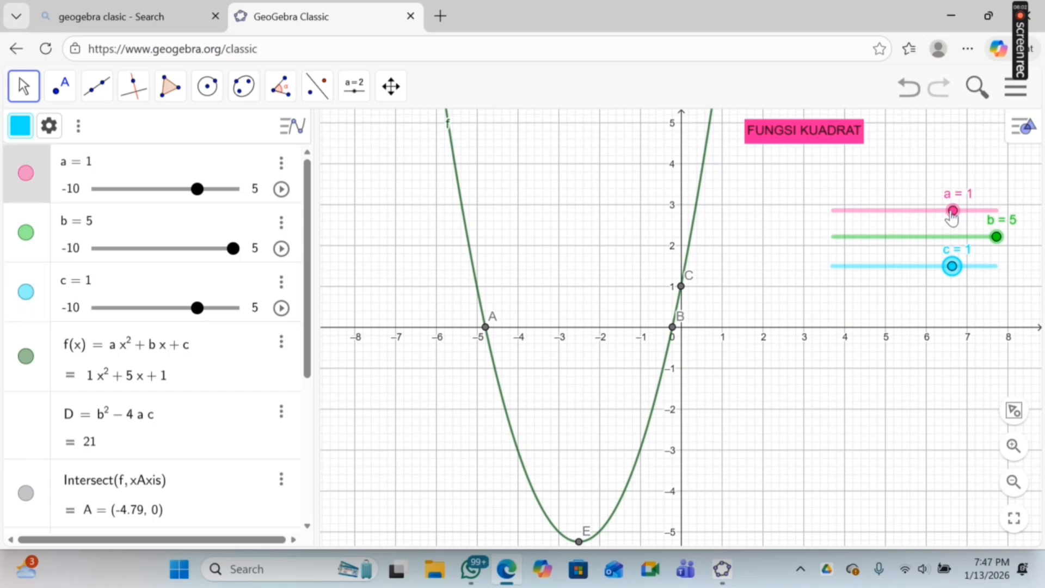
pyautogui.moveTo(952, 212); pyautogui.dragTo(988, 237)
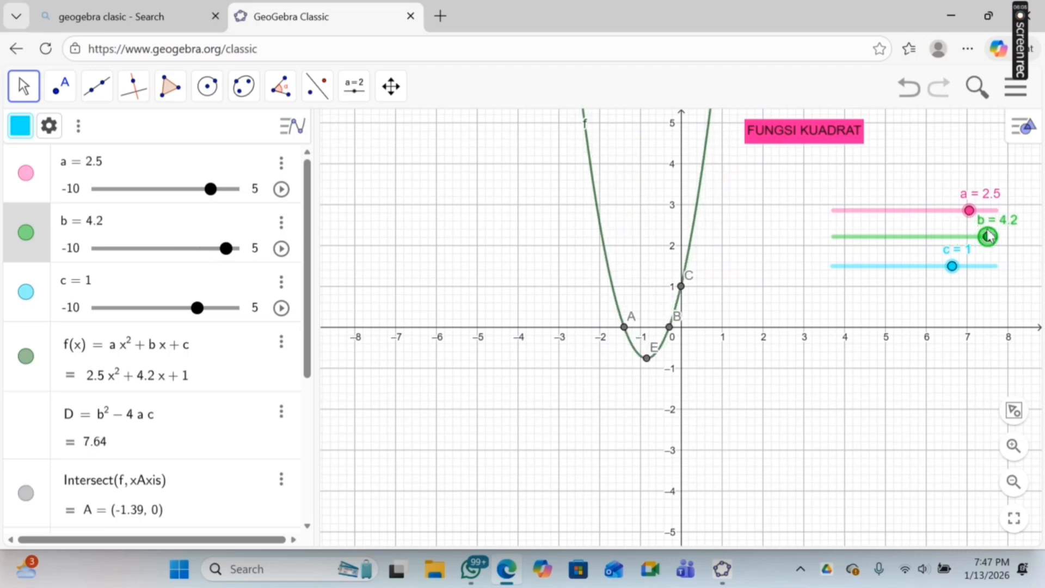
pyautogui.moveTo(952, 266)
pyautogui.mouseDown()
pyautogui.moveTo(917, 266)
pyautogui.moveTo(961, 268)
pyautogui.moveTo(949, 266)
pyautogui.mouseUp()
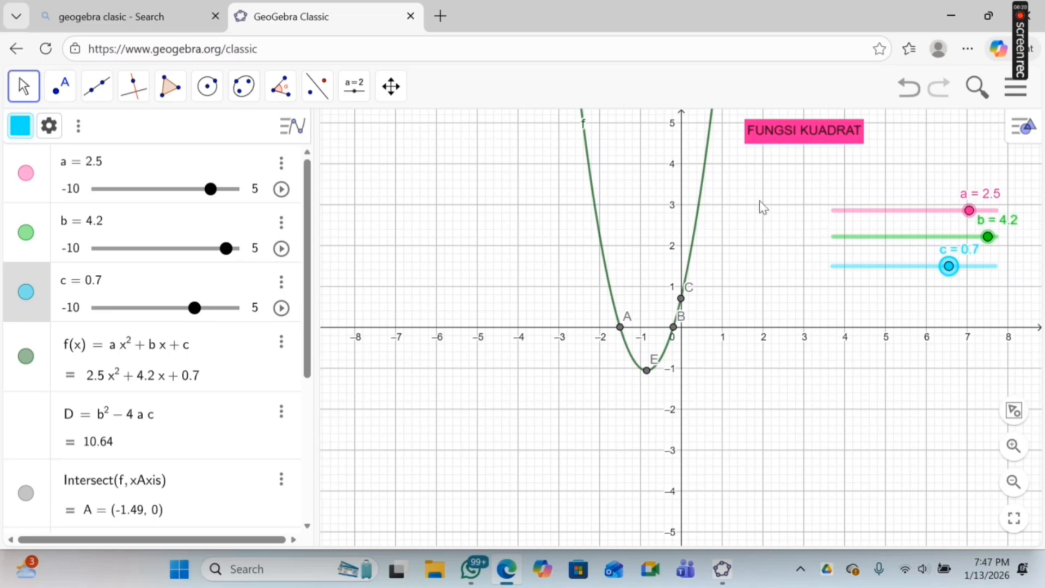
# Insert the LaTeX formula text "f(x)=ax^2+bx+c" just below the title "FUNGSI KUADRAT".
pyautogui.click(354, 87)
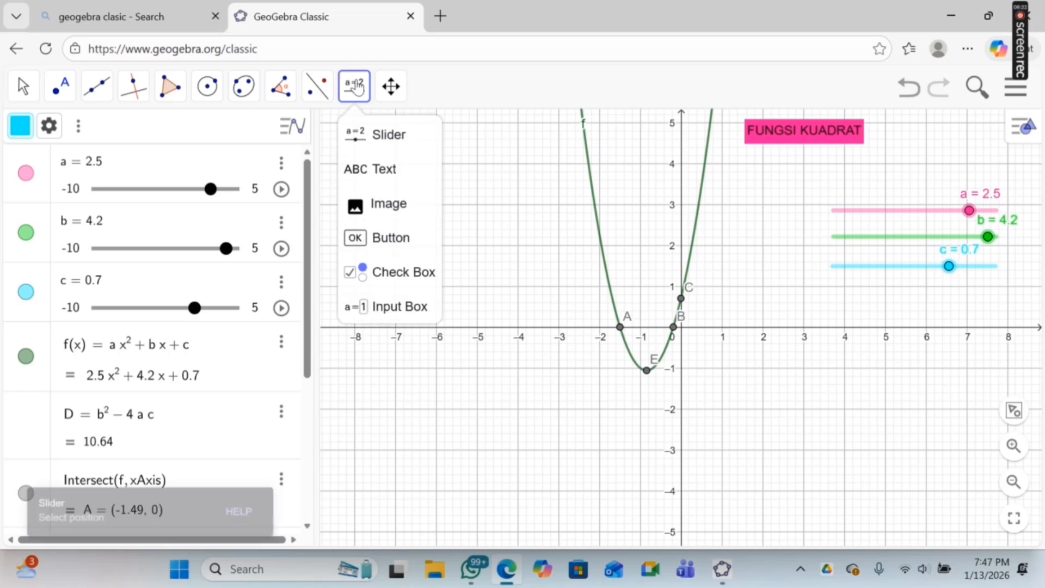
pyautogui.click(385, 171)
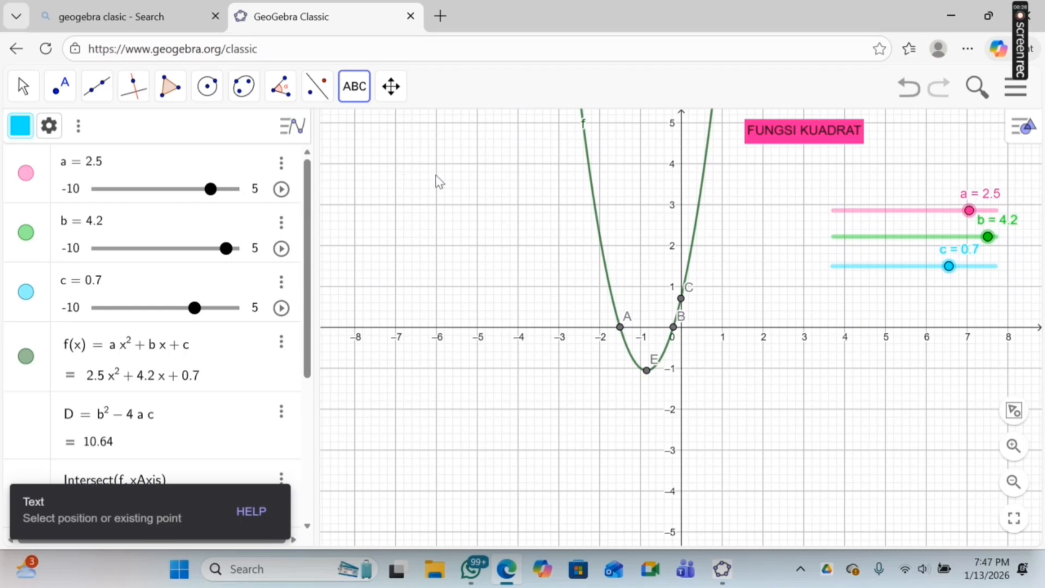
pyautogui.click(769, 162)
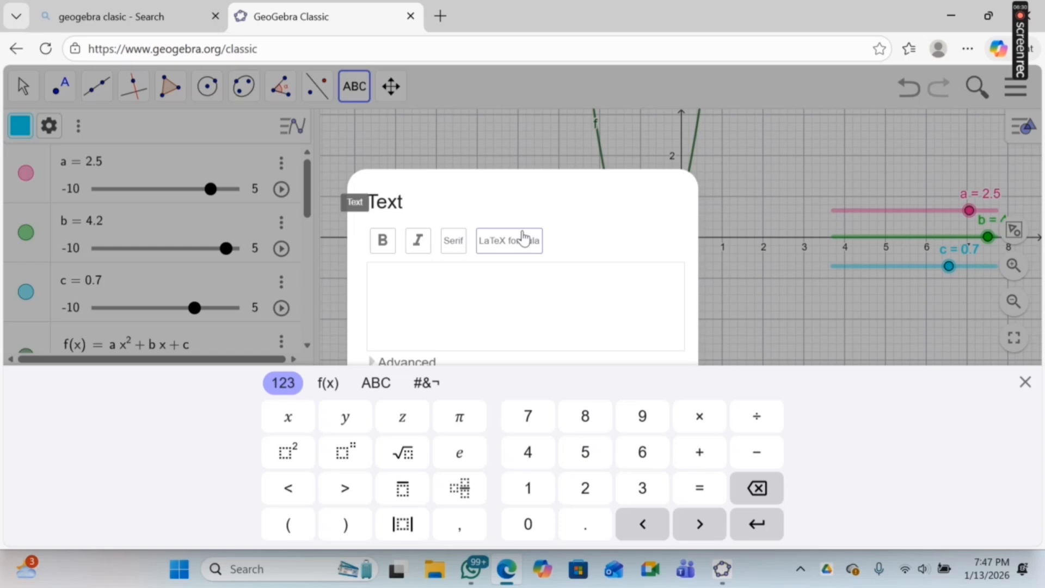
pyautogui.click(502, 300)
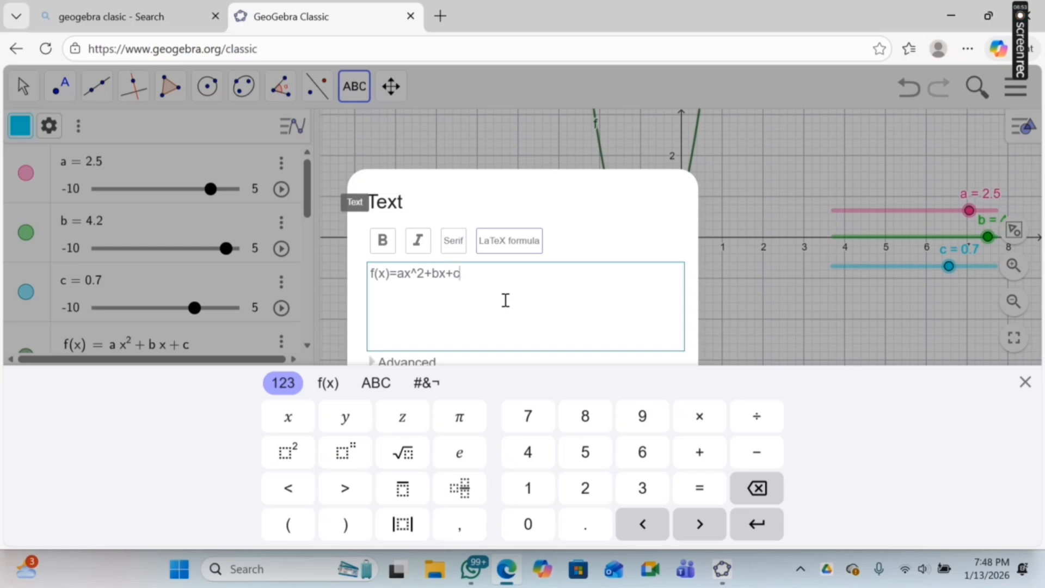
pyautogui.click(834, 303)
pyautogui.click(417, 364)
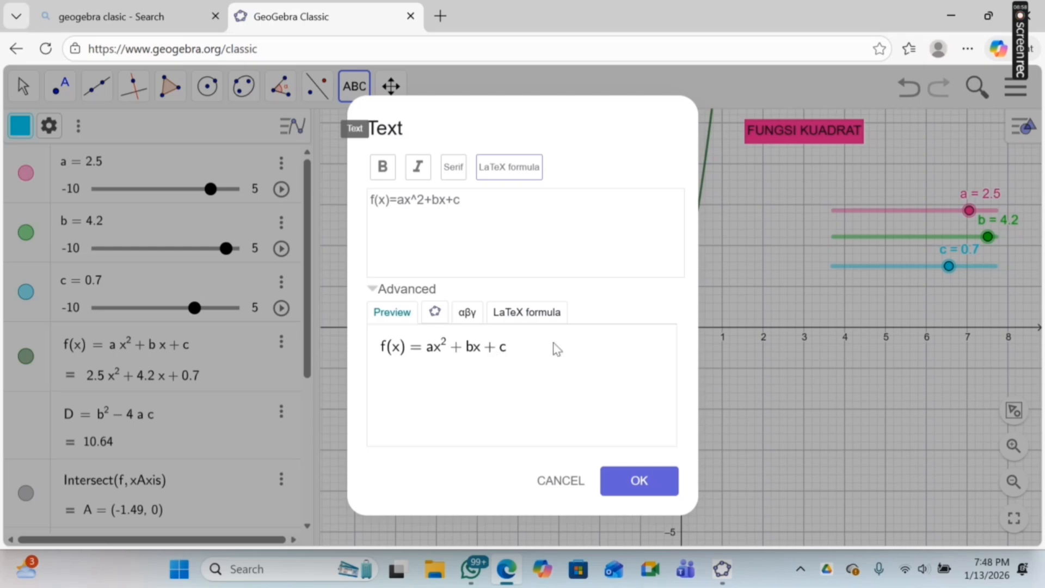
pyautogui.click(639, 483)
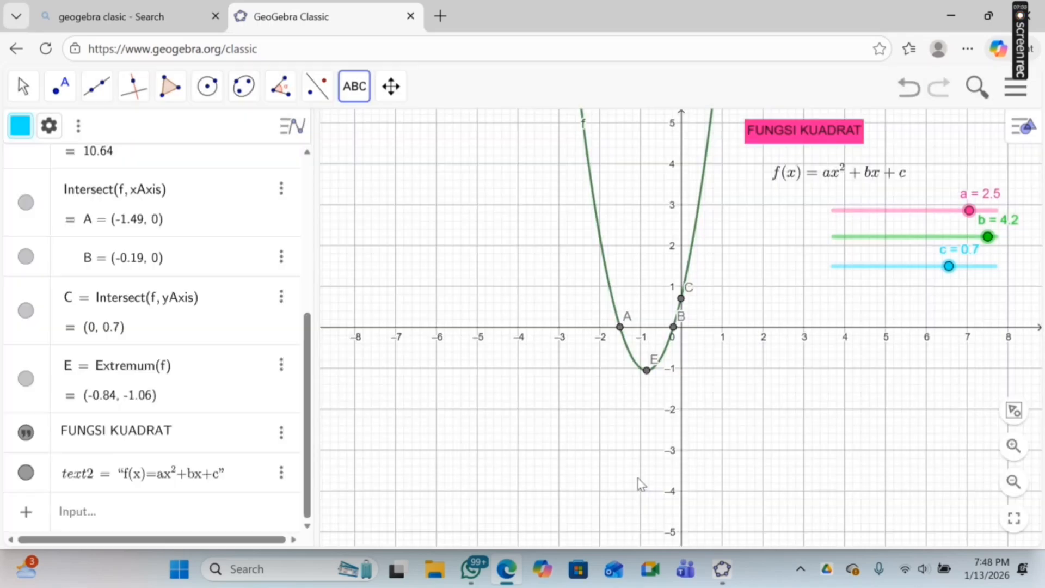
pyautogui.click(828, 175)
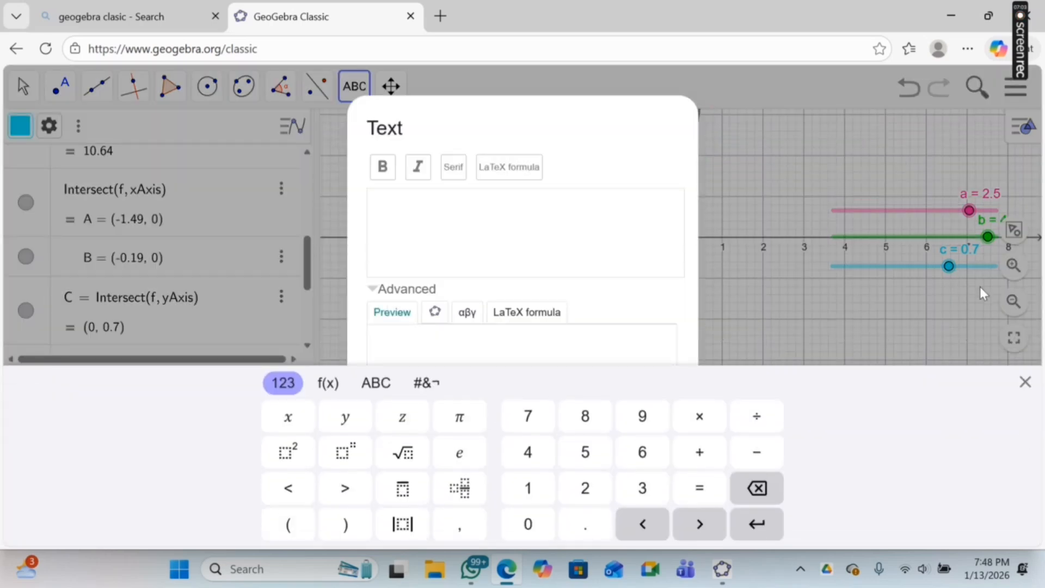
pyautogui.click(1026, 382)
pyautogui.press('Escape')
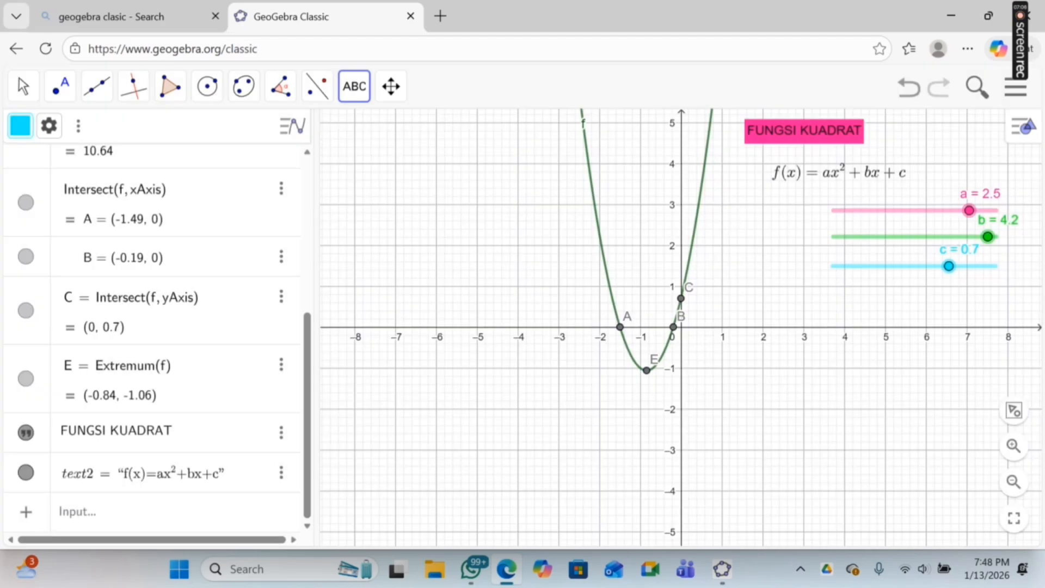
# Give the formula text a pink background and align its left edge with the title "FUNGSI KUADRAT".
pyautogui.click(24, 87)
pyautogui.click(133, 86)
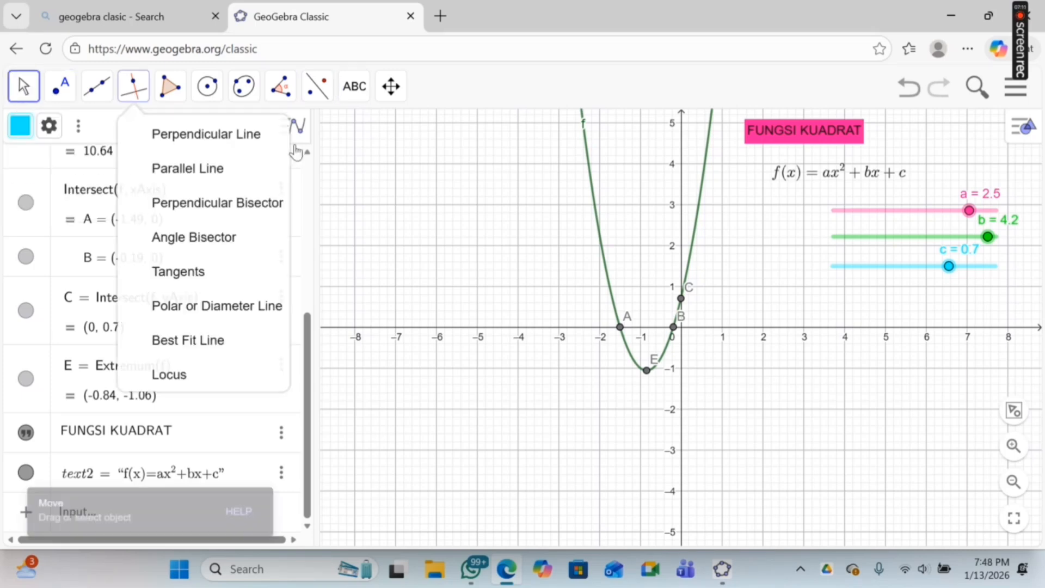
pyautogui.click(831, 191)
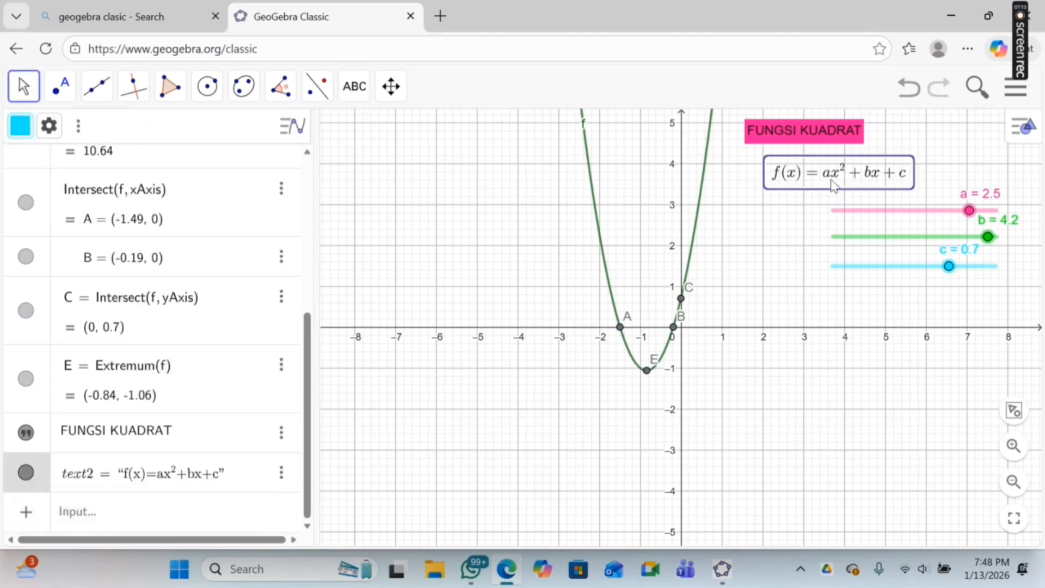
pyautogui.click(1016, 127)
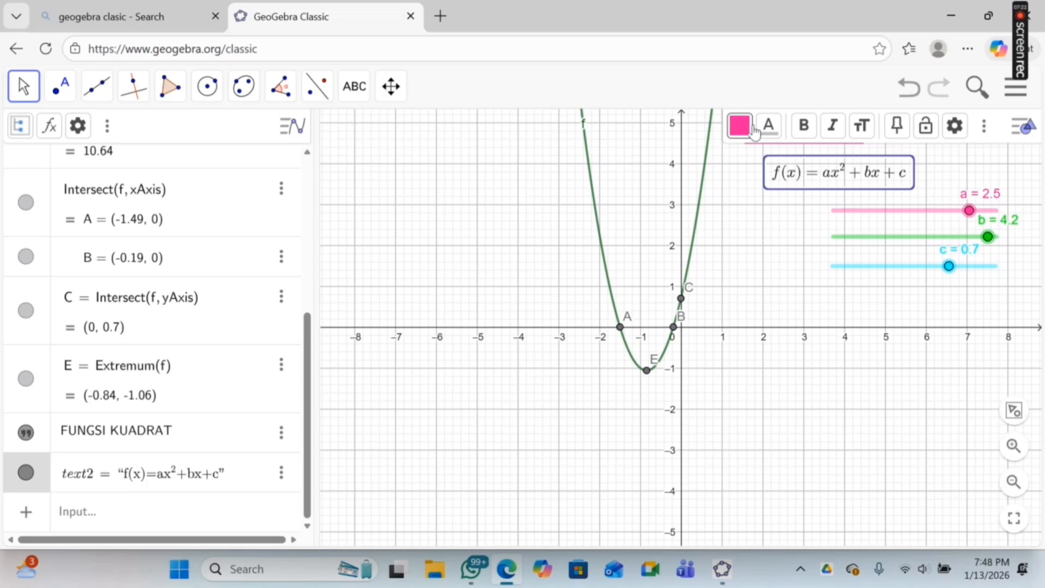
pyautogui.click(753, 129)
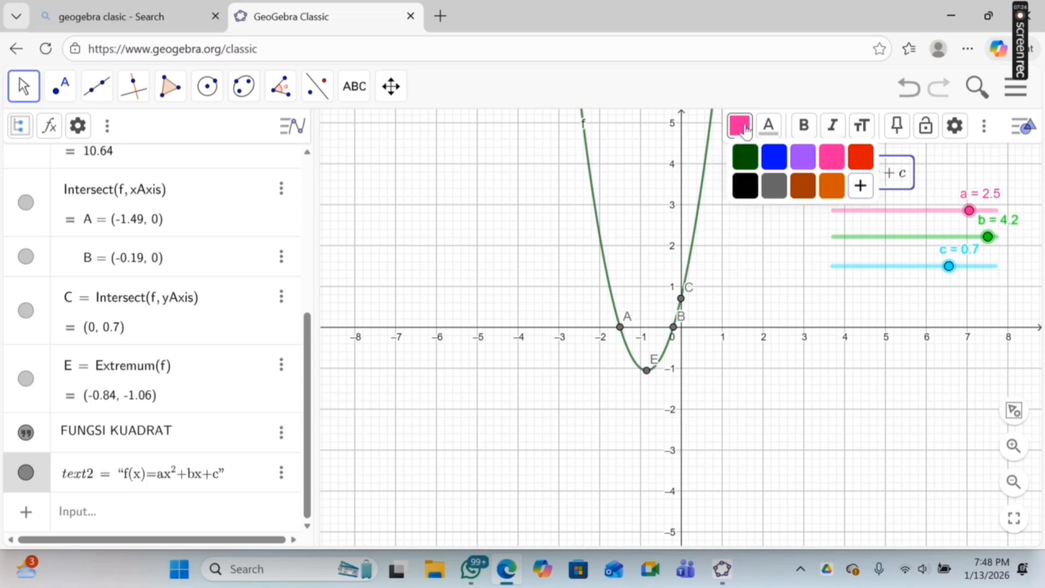
pyautogui.click(836, 163)
pyautogui.click(983, 167)
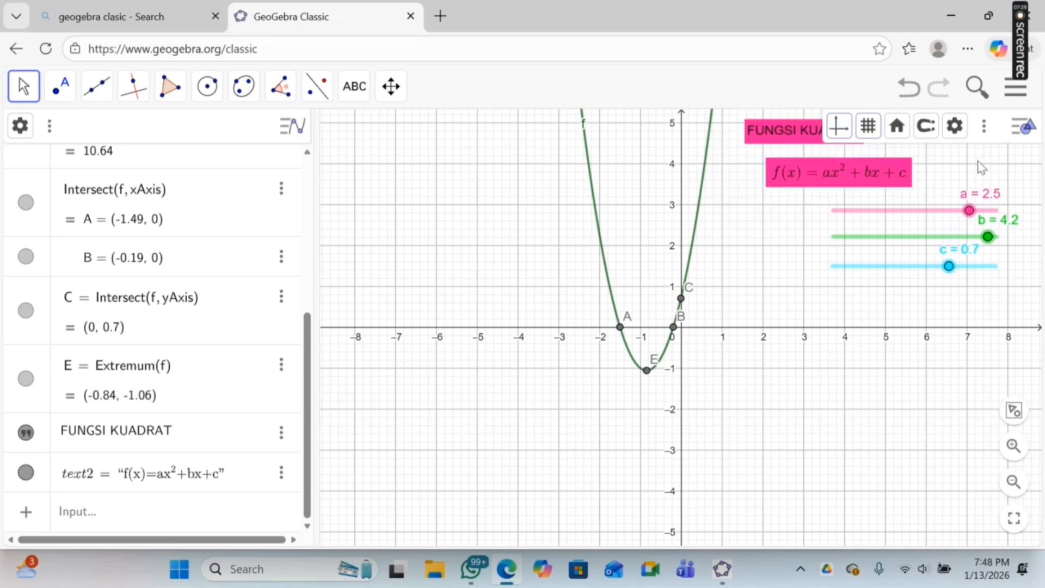
pyautogui.moveTo(889, 181); pyautogui.dragTo(868, 180)
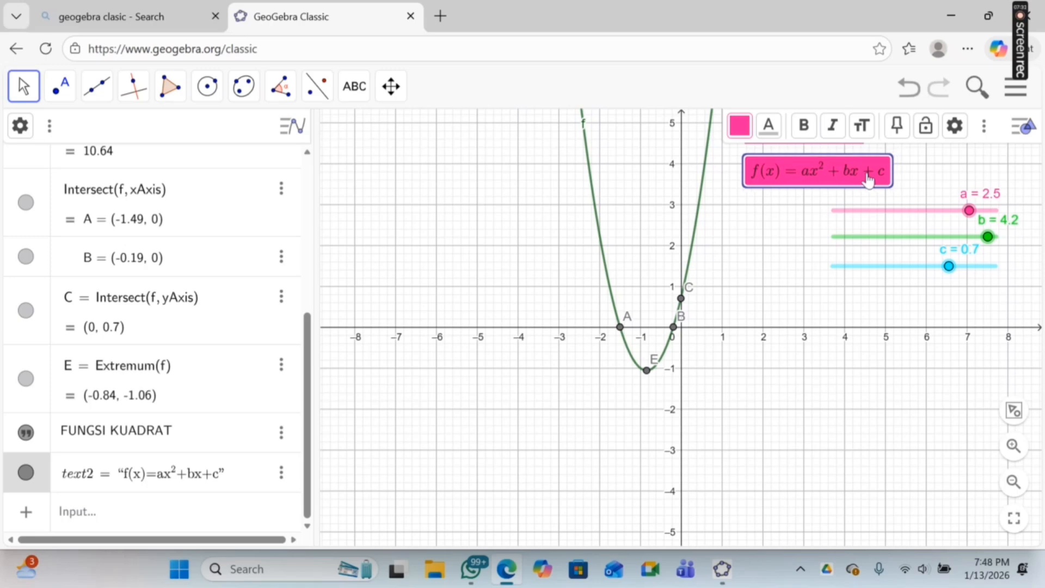
pyautogui.click(932, 163)
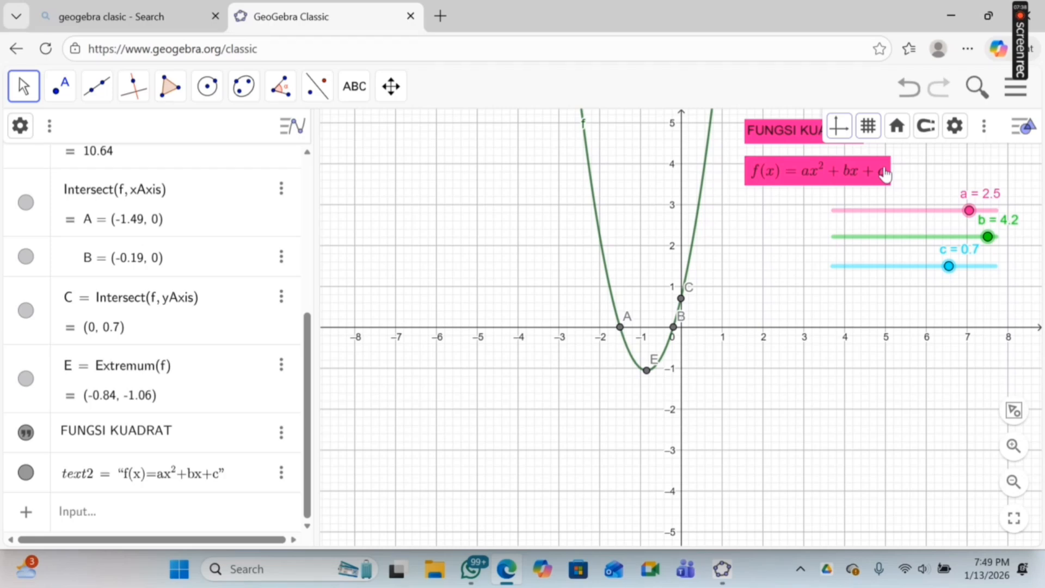
# Insert an input box captioned "a" and linked to slider a, just below the formula text.
pyautogui.click(356, 90)
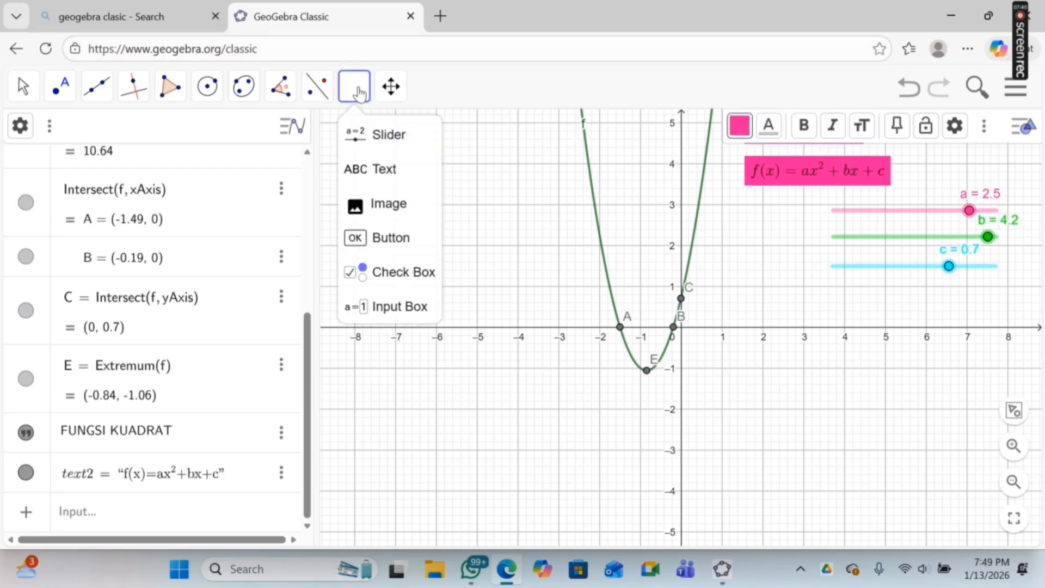
pyautogui.click(396, 305)
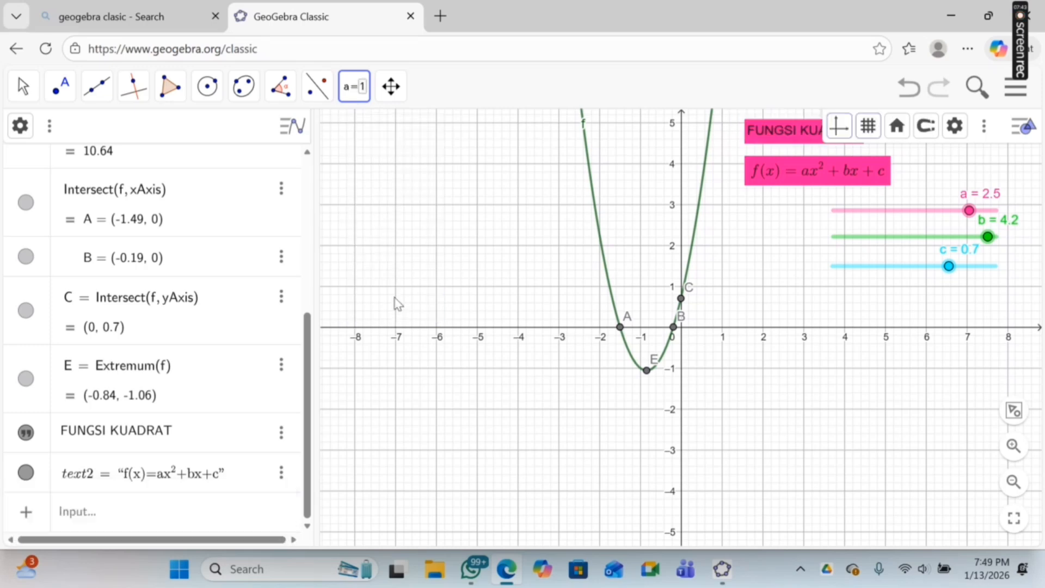
pyautogui.click(756, 207)
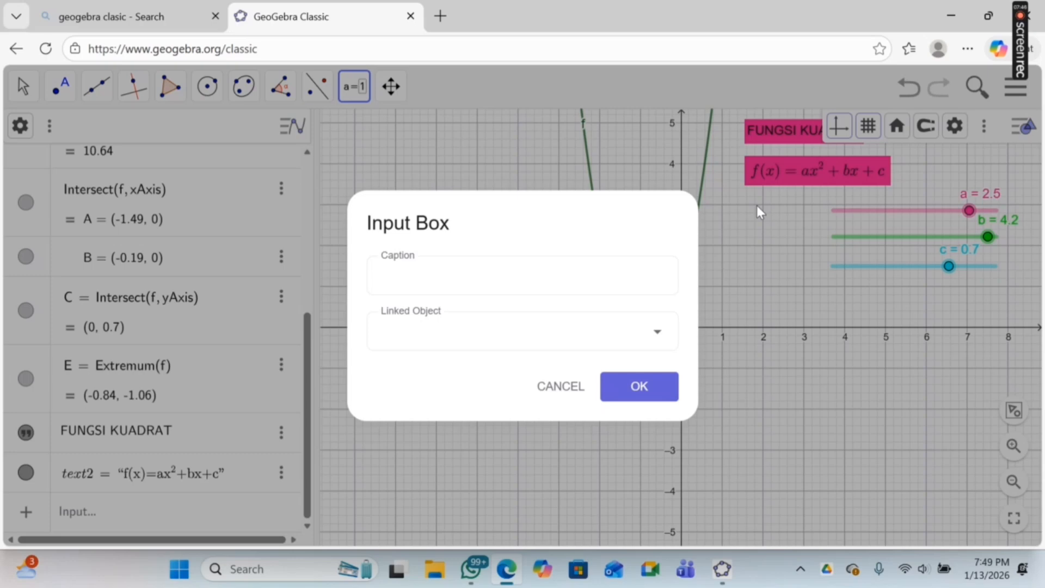
pyautogui.click(524, 284)
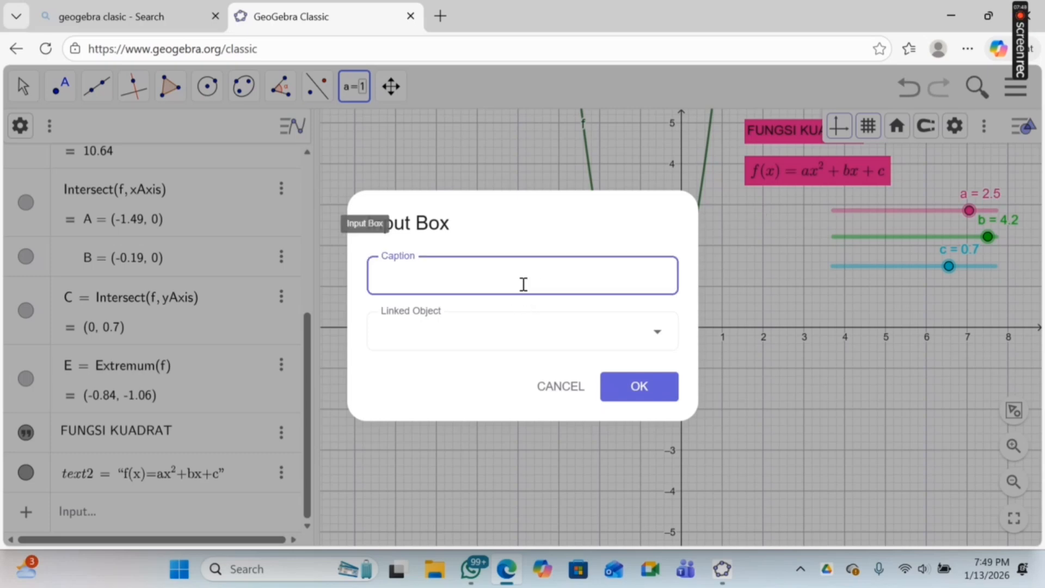
pyautogui.click(621, 328)
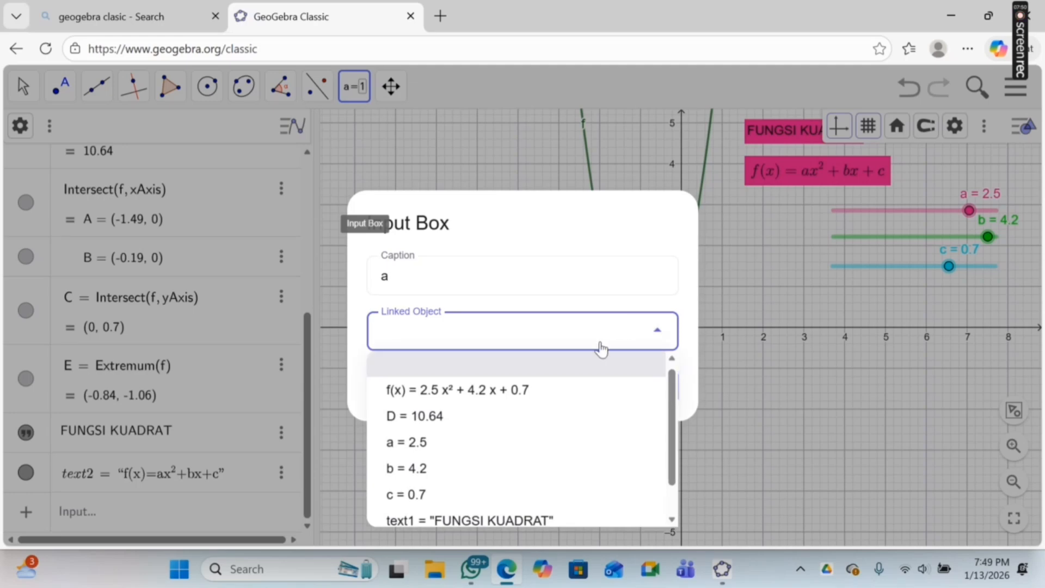
pyautogui.click(471, 453)
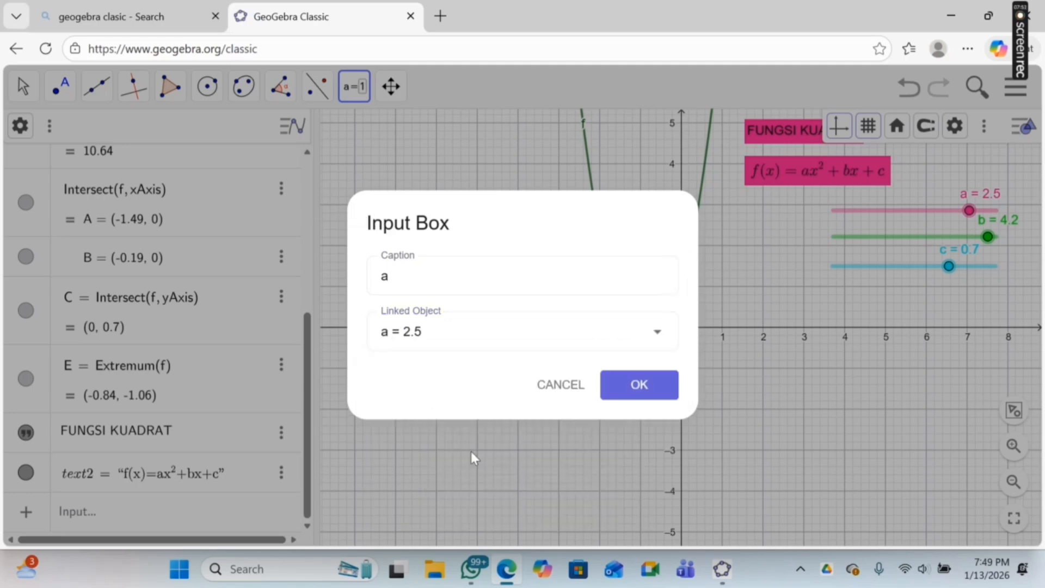
pyautogui.click(607, 382)
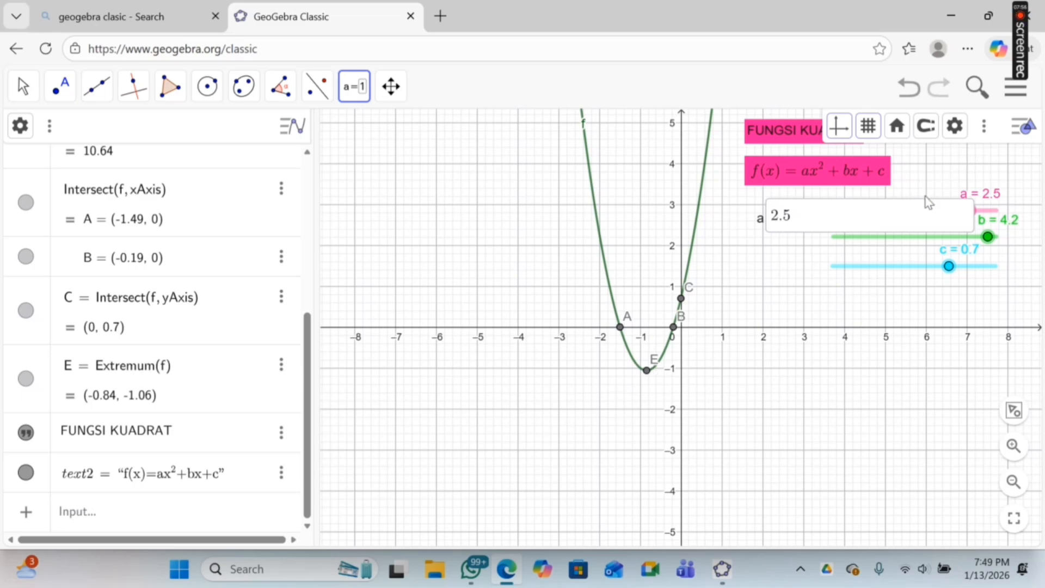
# Unlock the input box for a and set its length to 3.
pyautogui.click(23, 86)
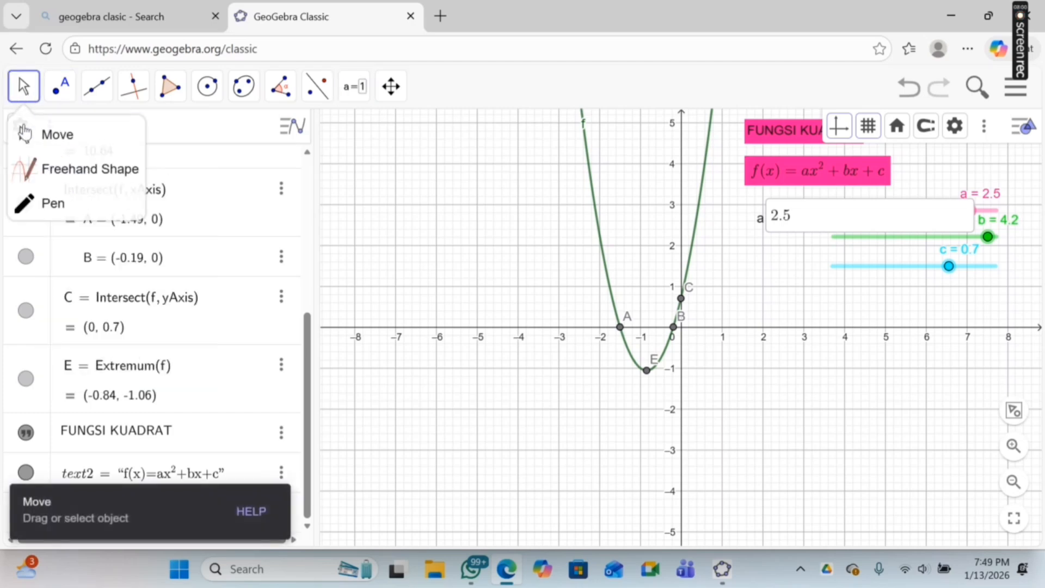
pyautogui.click(25, 136)
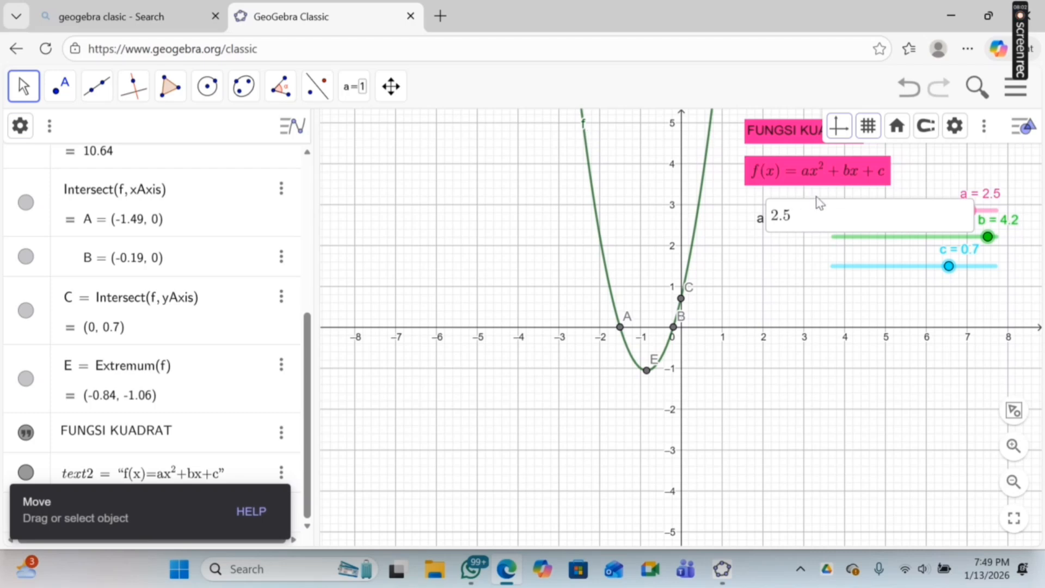
pyautogui.click(817, 224)
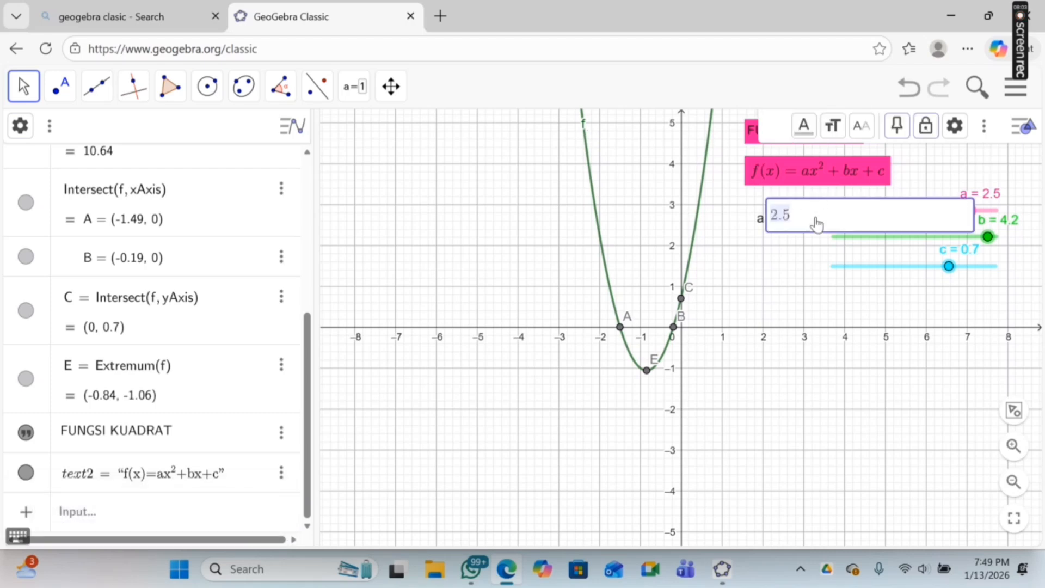
pyautogui.click(925, 134)
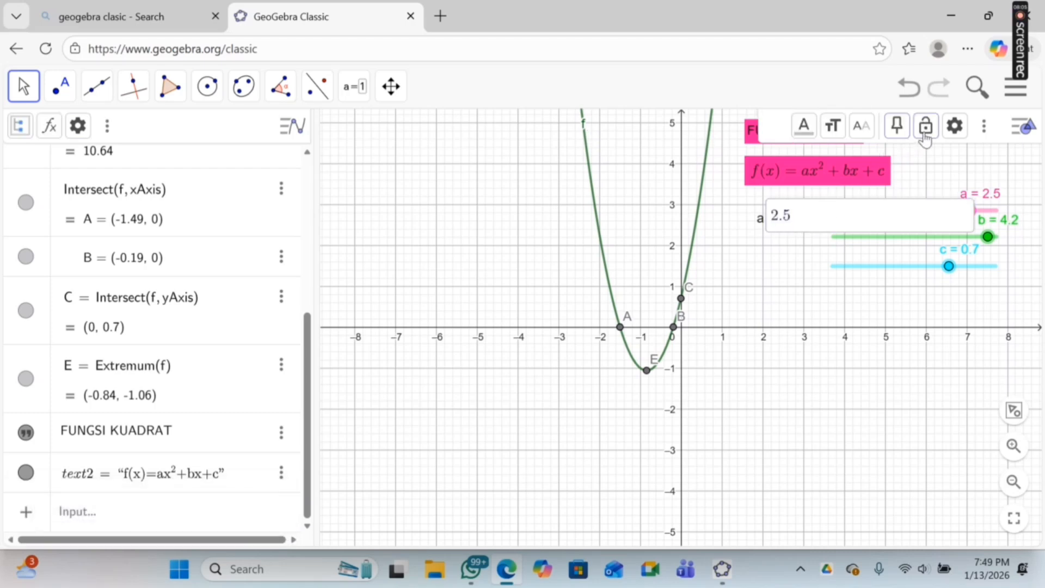
pyautogui.click(962, 134)
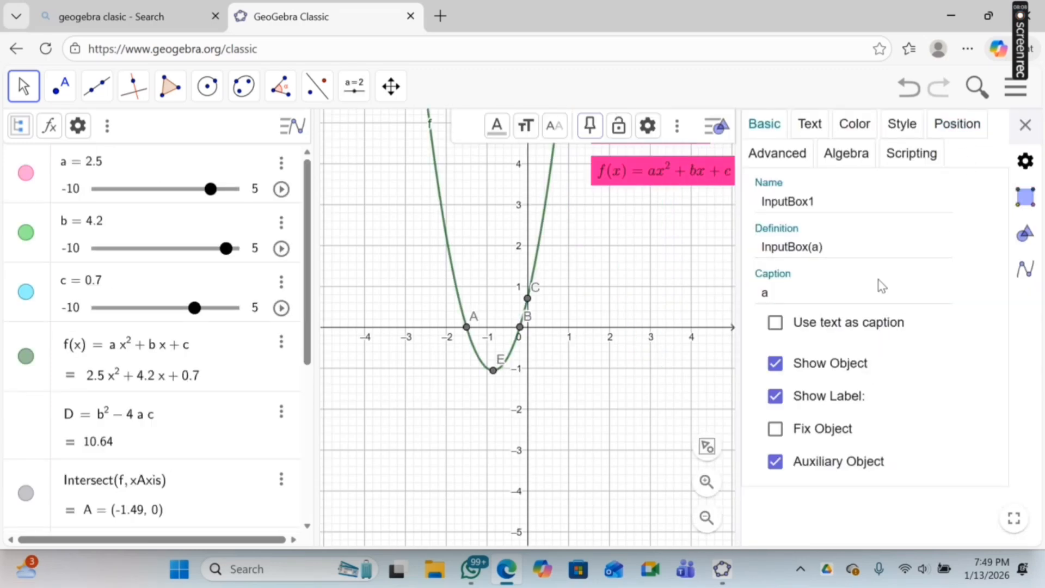
pyautogui.click(893, 136)
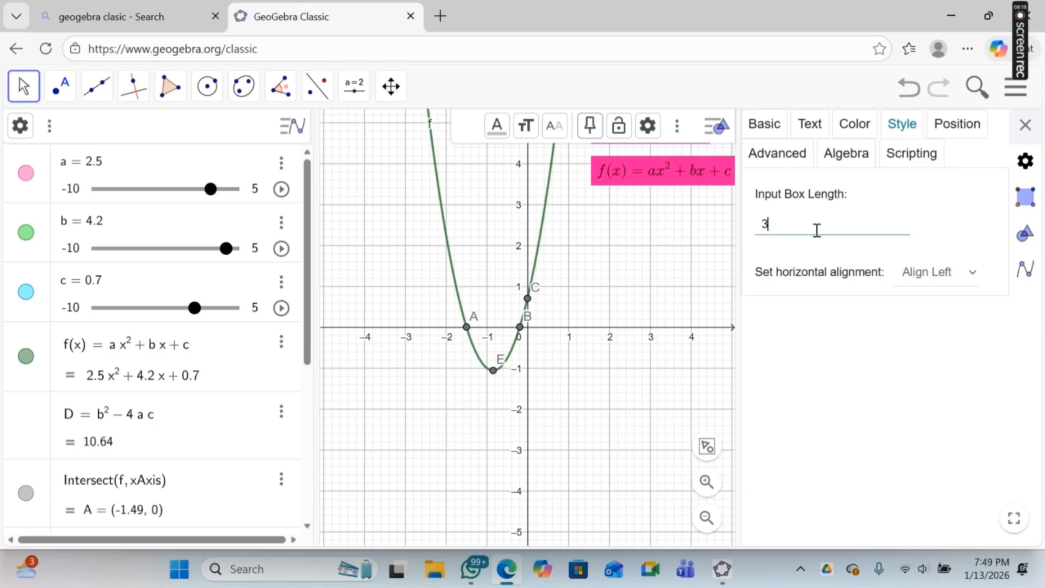
pyautogui.click(817, 228)
pyautogui.write('3')
pyautogui.click(1026, 125)
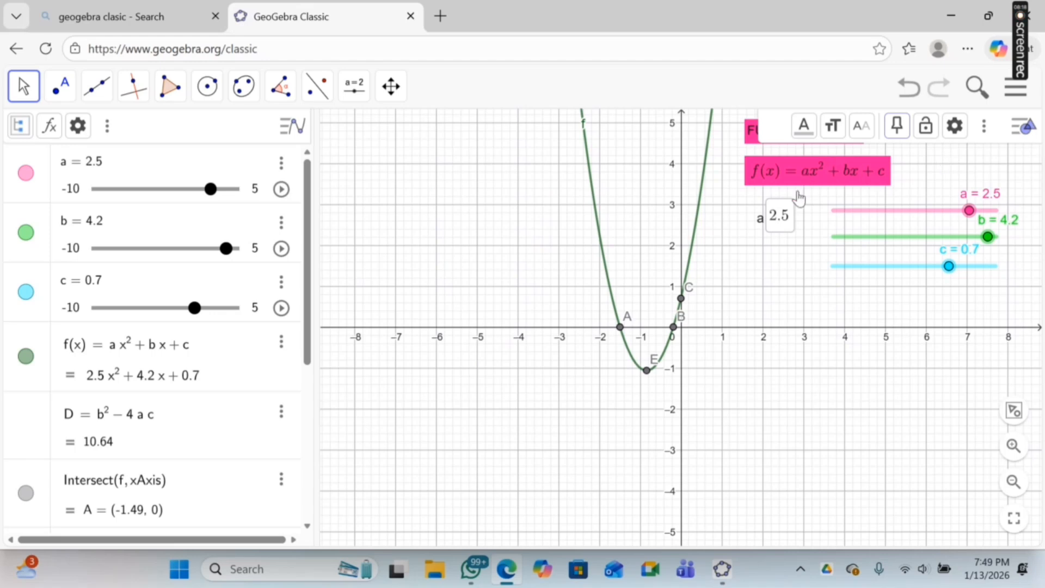
# Place the input box for a just before slider a, near x = 2.5, y = 3, and give it a pink background.
pyautogui.moveTo(784, 217); pyautogui.dragTo(755, 216)
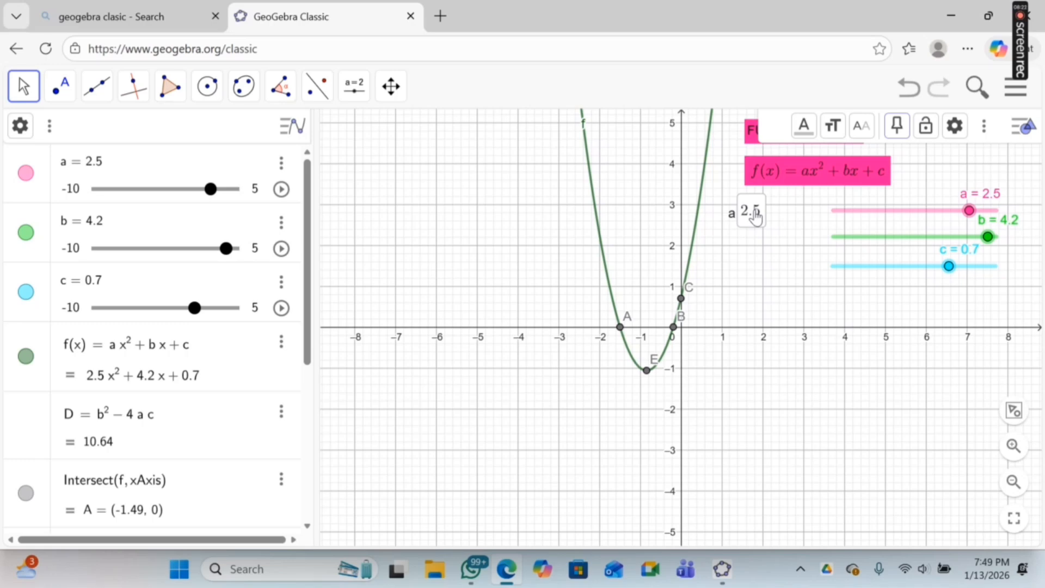
pyautogui.moveTo(758, 216); pyautogui.dragTo(790, 211)
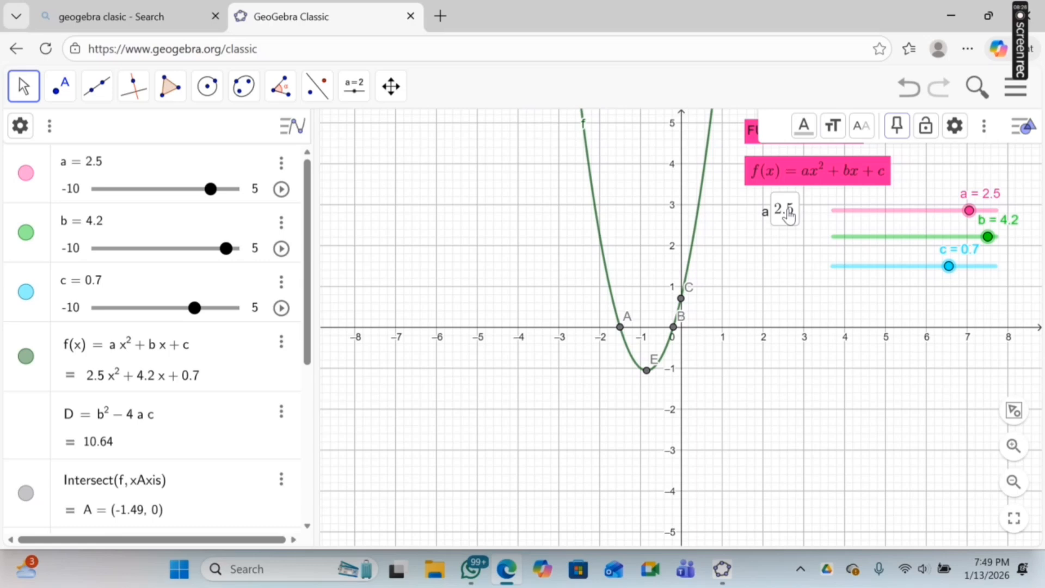
pyautogui.click(774, 129)
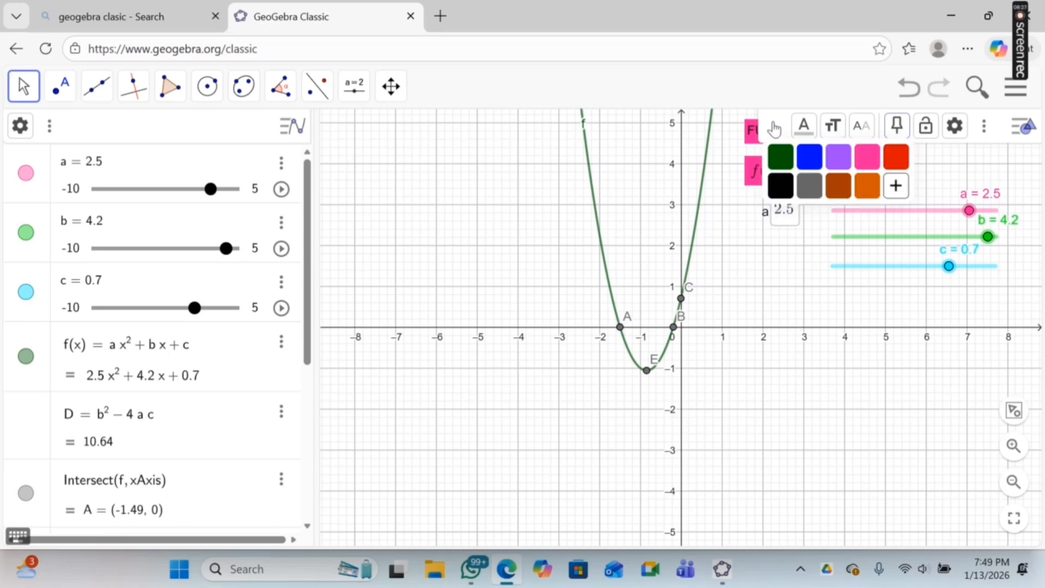
pyautogui.click(867, 158)
pyautogui.click(811, 262)
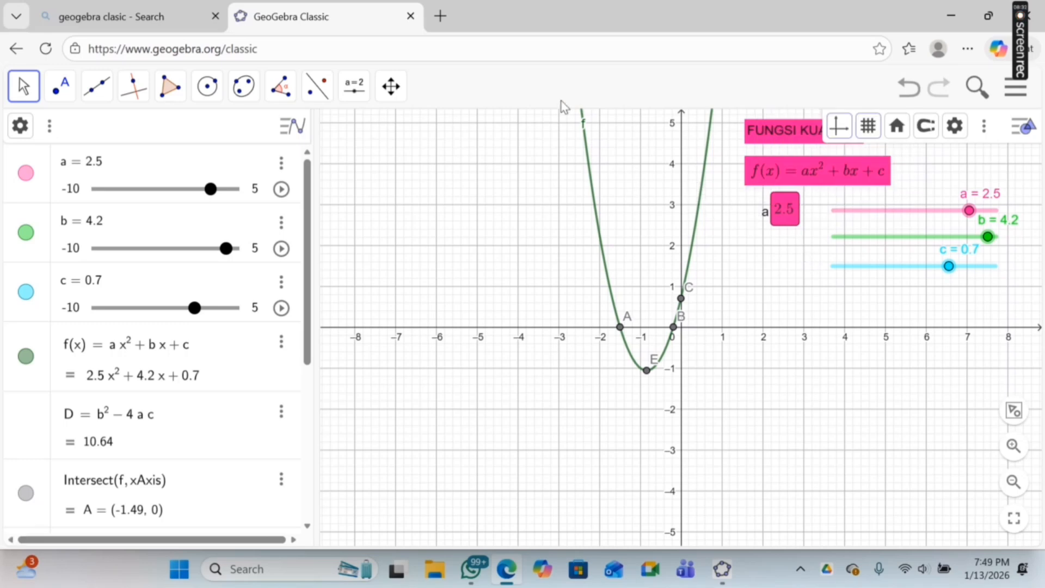
# Insert an input box captioned "b" and linked to slider b, just below the input box for a.
pyautogui.click(355, 86)
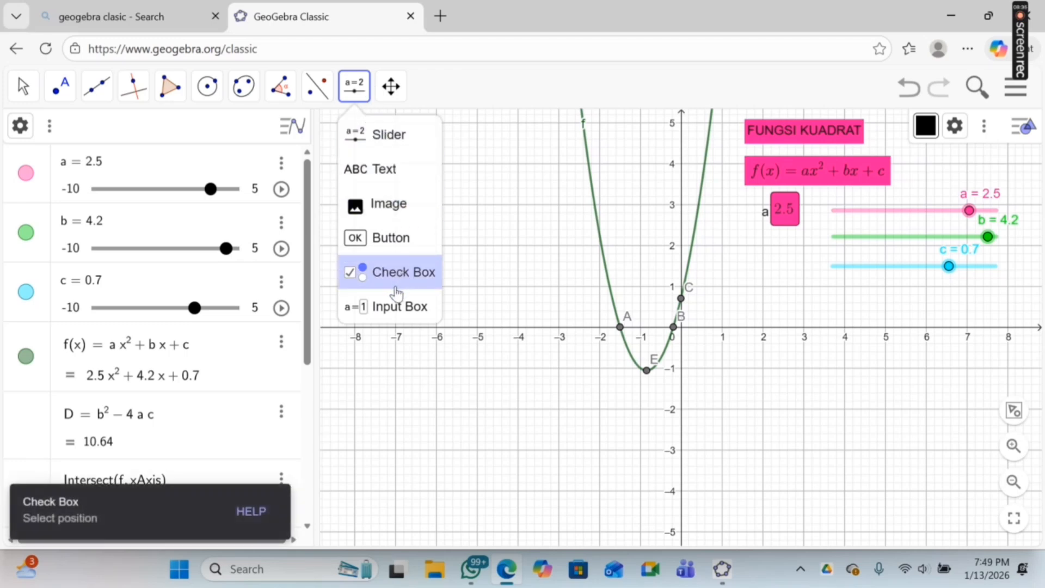
pyautogui.click(396, 306)
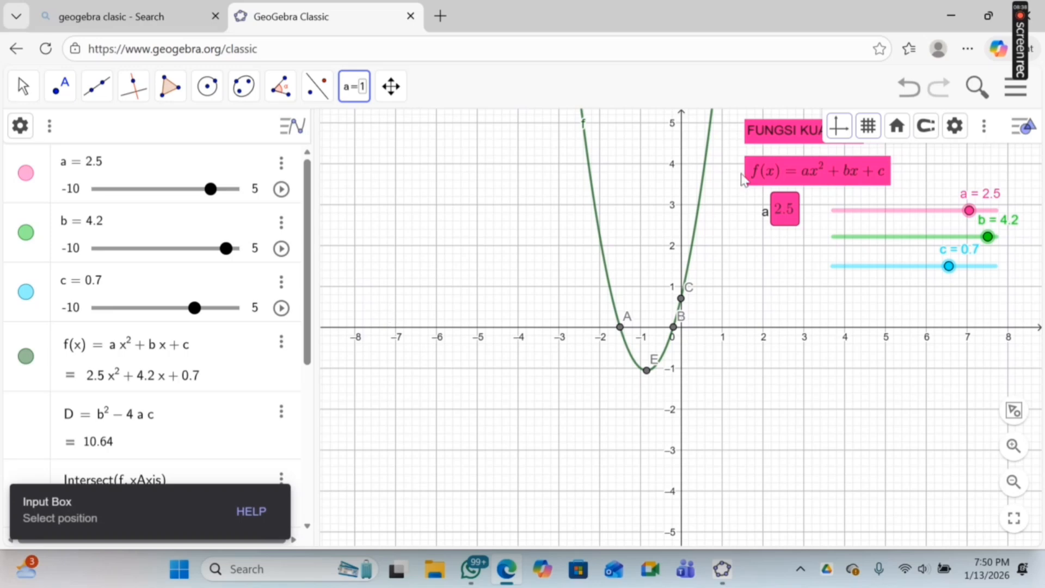
pyautogui.click(781, 241)
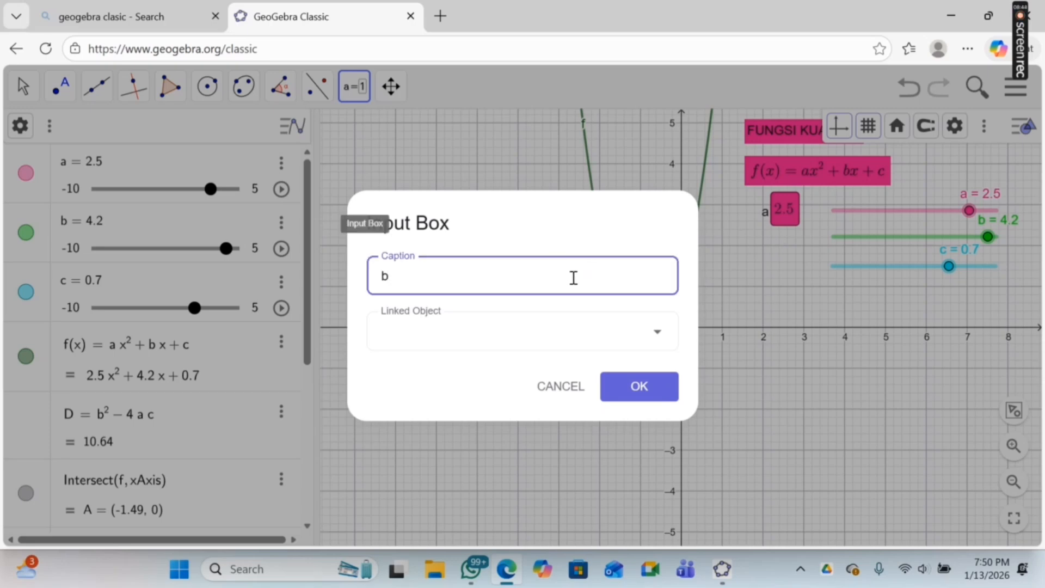
pyautogui.click(642, 334)
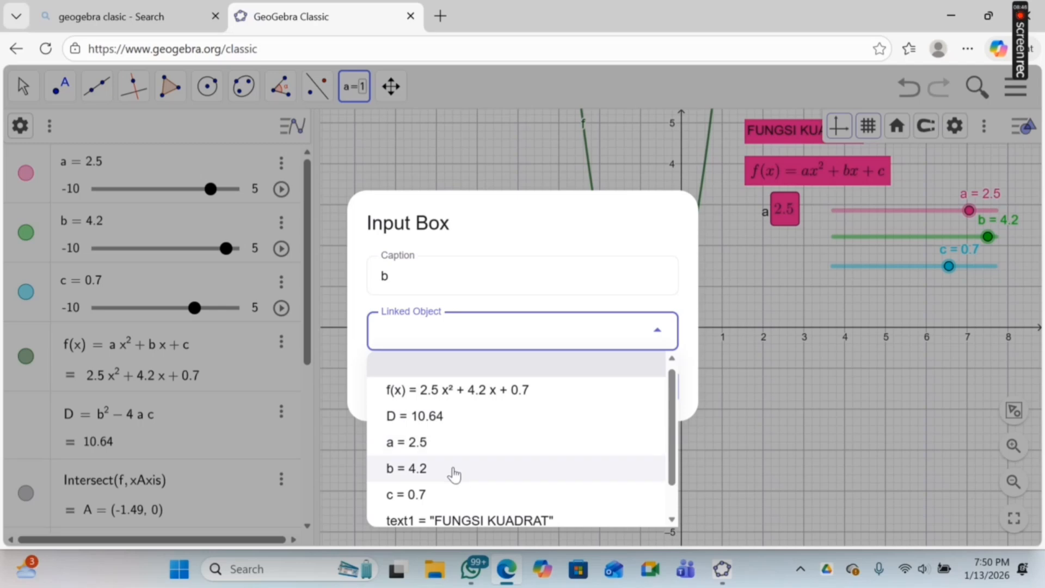
pyautogui.click(453, 470)
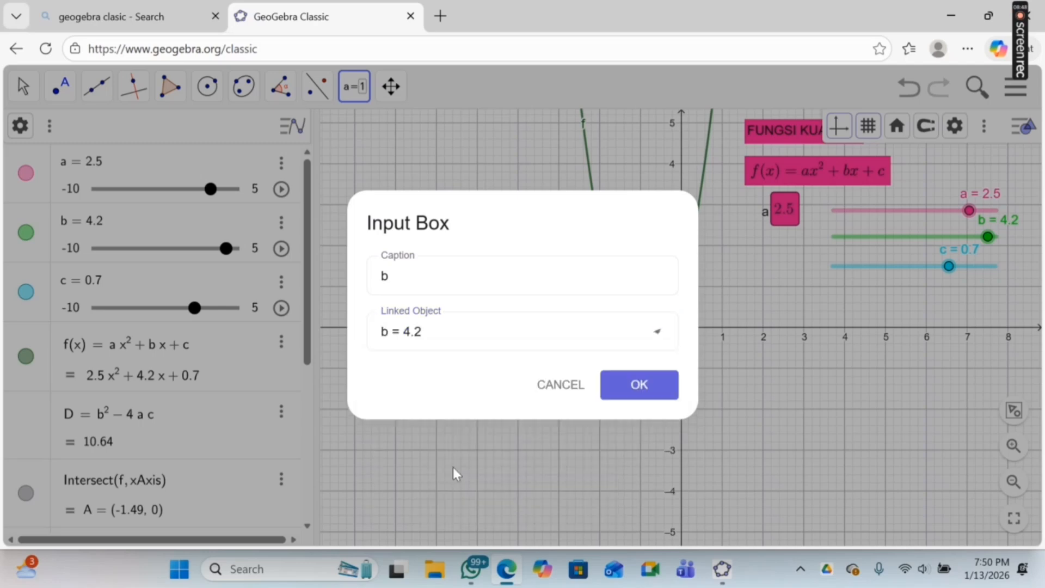
pyautogui.click(624, 386)
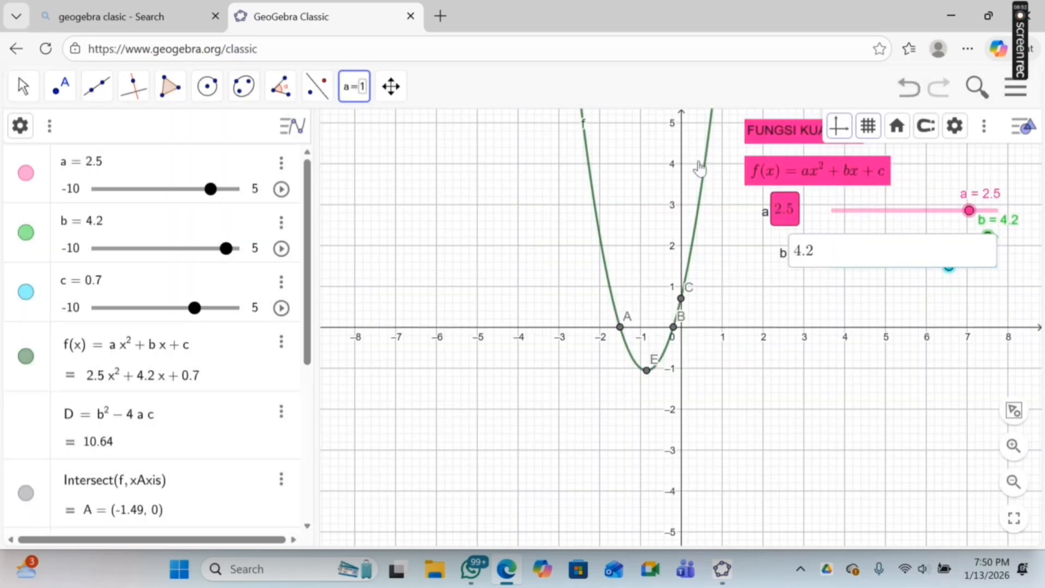
pyautogui.click(25, 86)
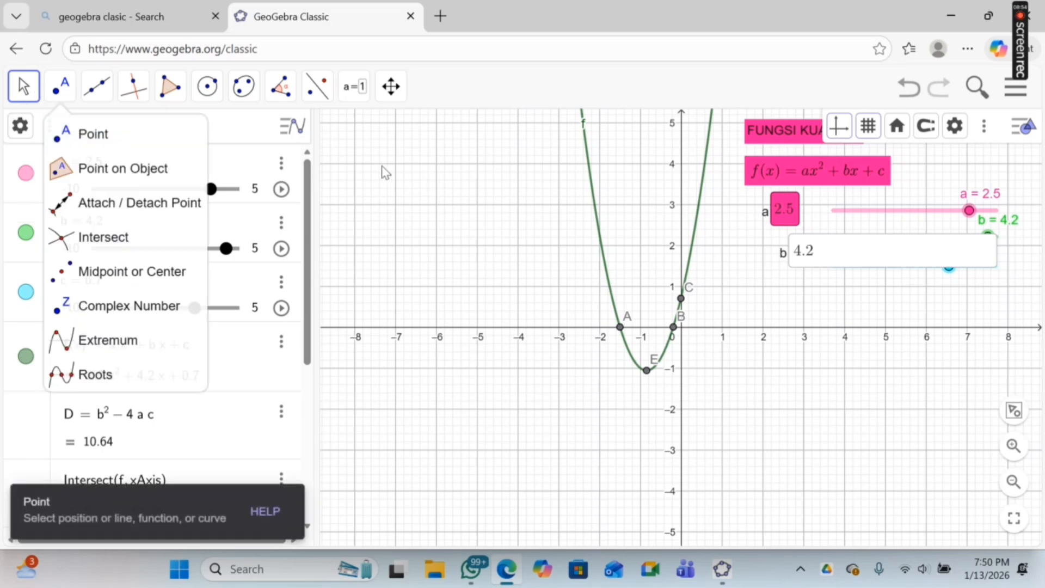
pyautogui.click(384, 170)
pyautogui.click(18, 87)
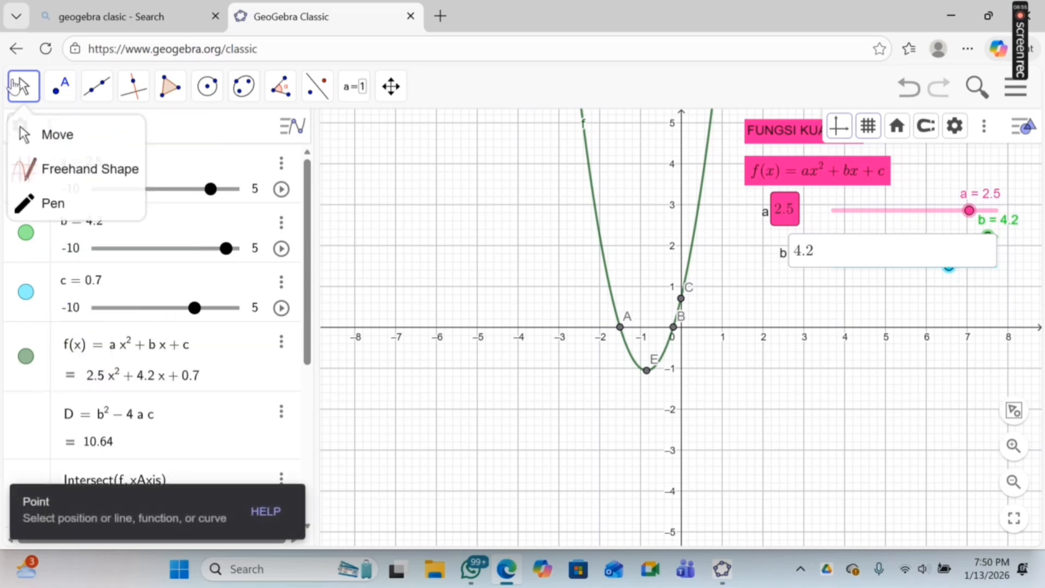
# Unlock the input box for b and try to set its length to 3.
pyautogui.click(912, 256)
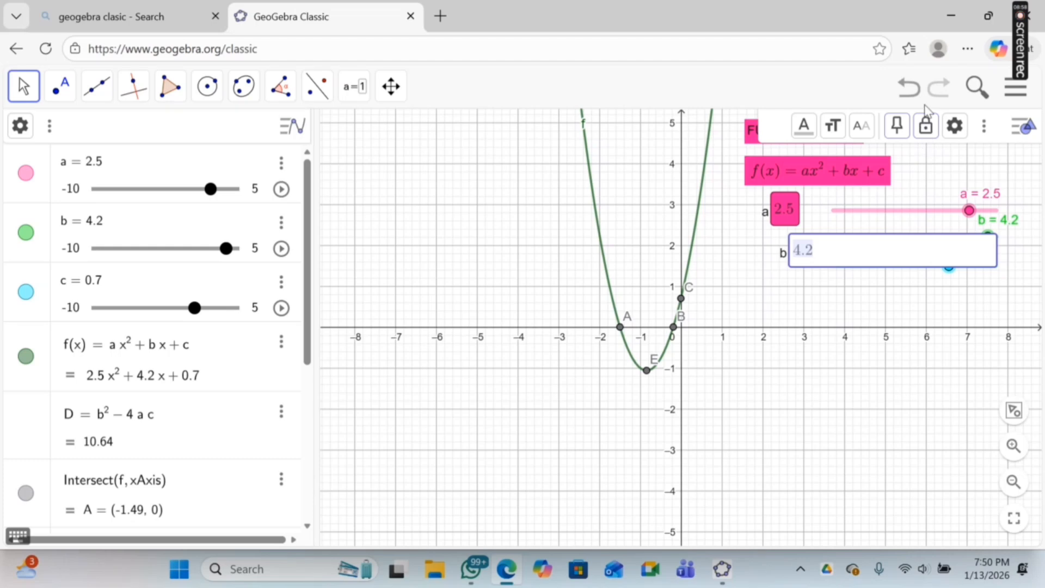
pyautogui.click(927, 131)
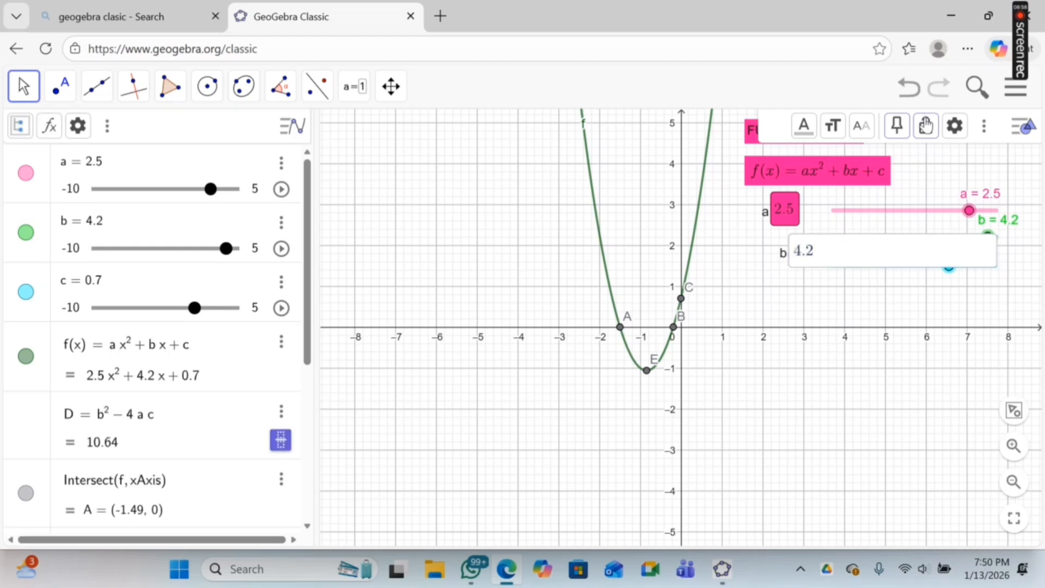
pyautogui.click(953, 127)
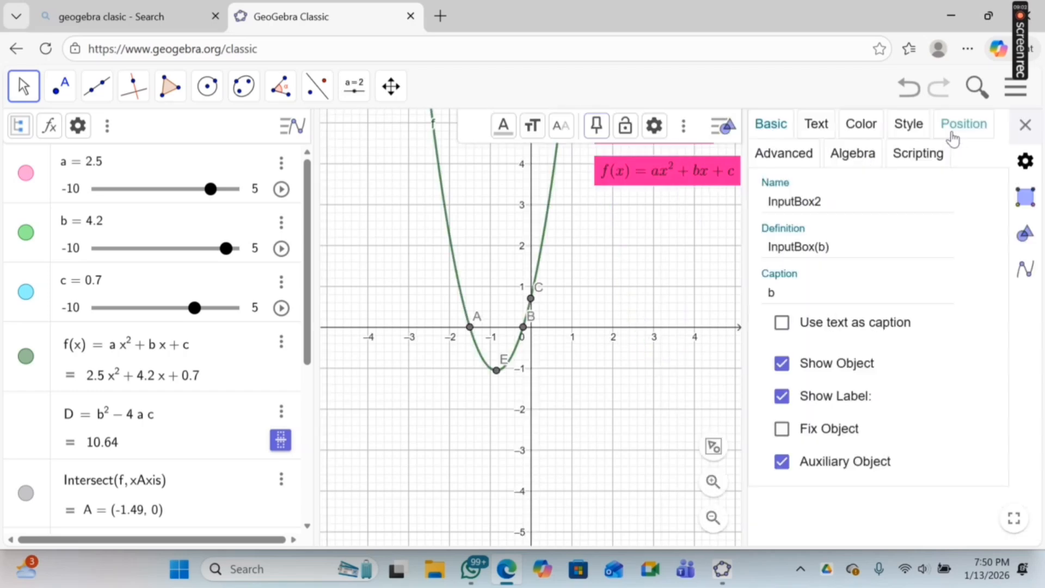
pyautogui.click(908, 127)
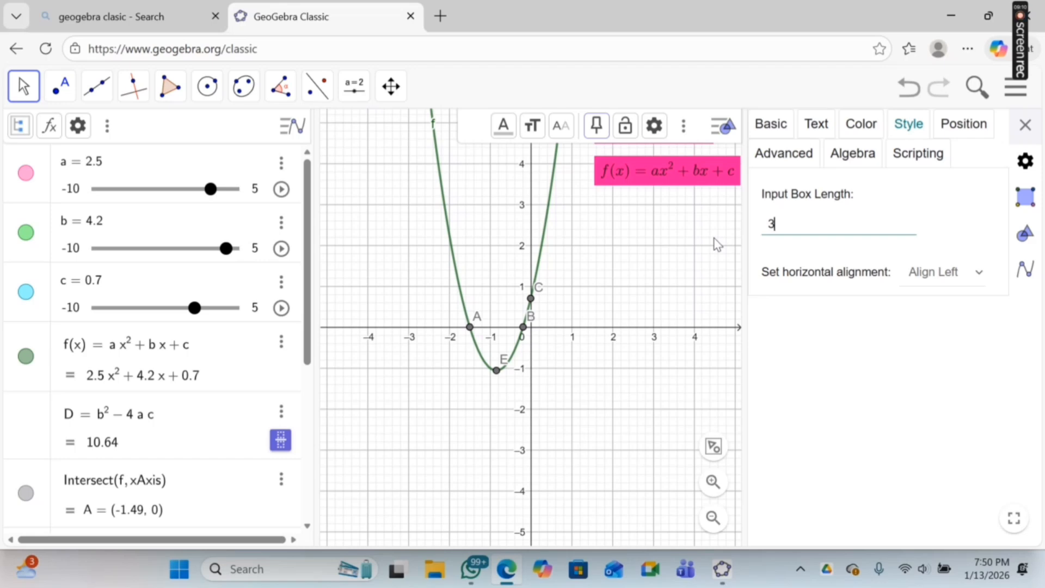
pyautogui.click(1026, 125)
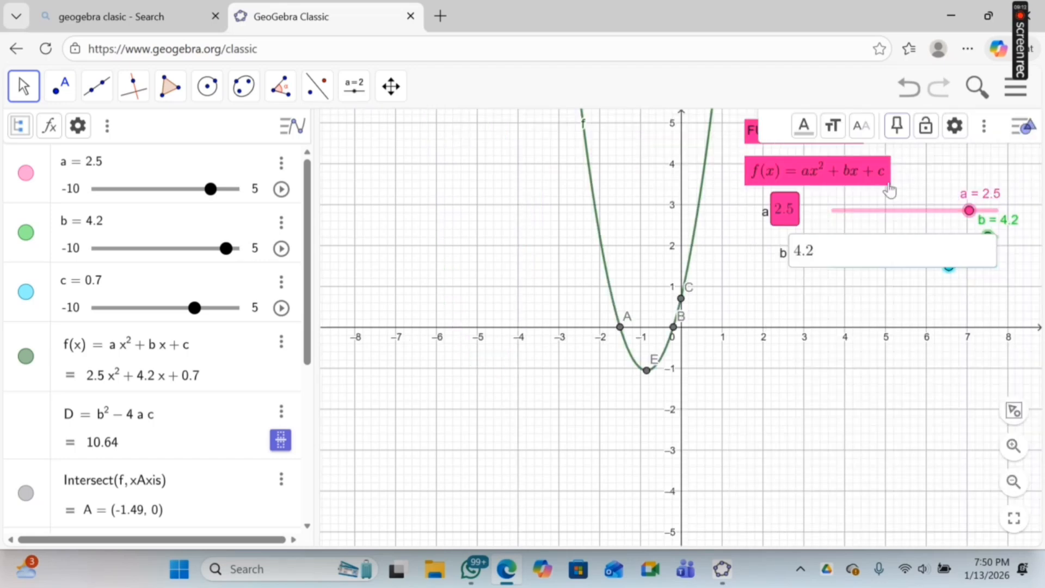
# Set the length of the input box for b to 3 and align it directly under the input box for a.
pyautogui.click(849, 258)
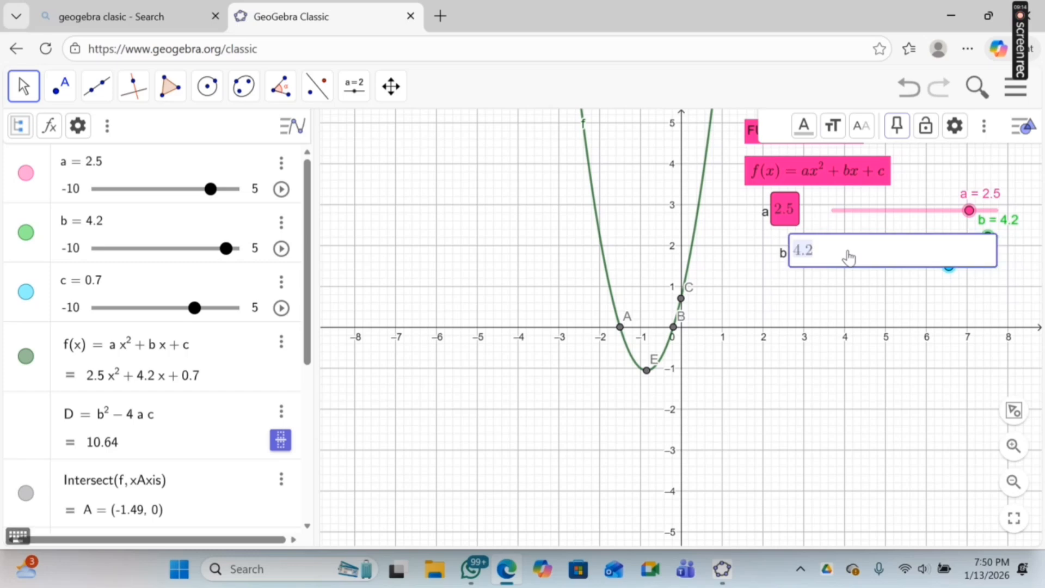
pyautogui.click(954, 131)
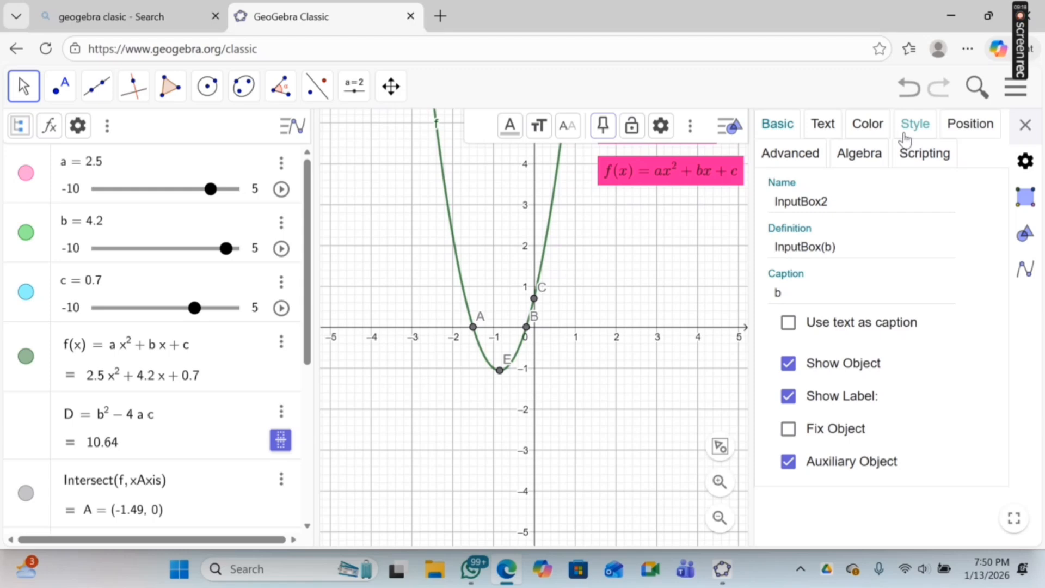
pyautogui.click(905, 139)
pyautogui.click(800, 233)
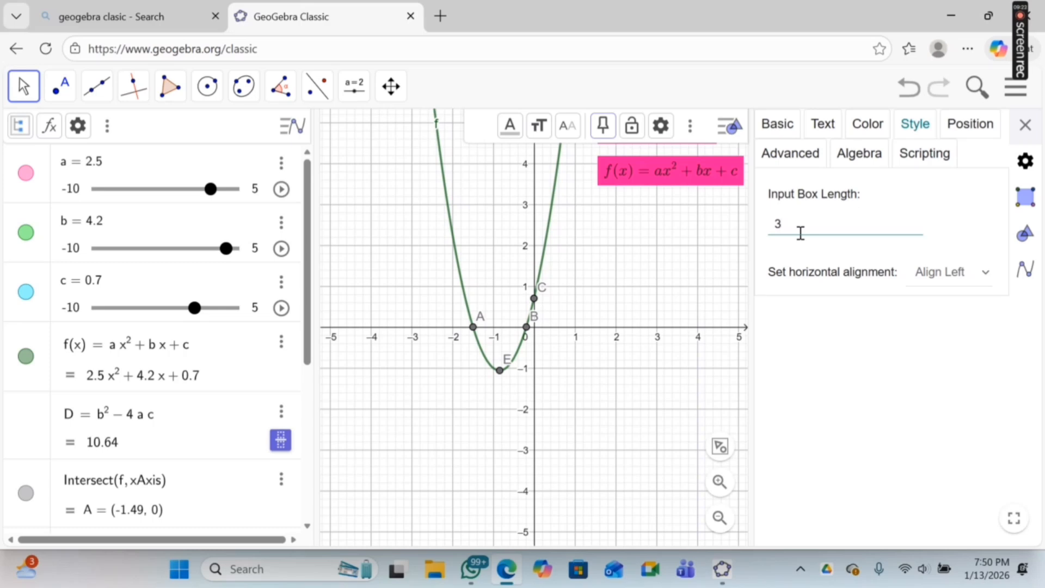
pyautogui.write('3')
pyautogui.click(1024, 126)
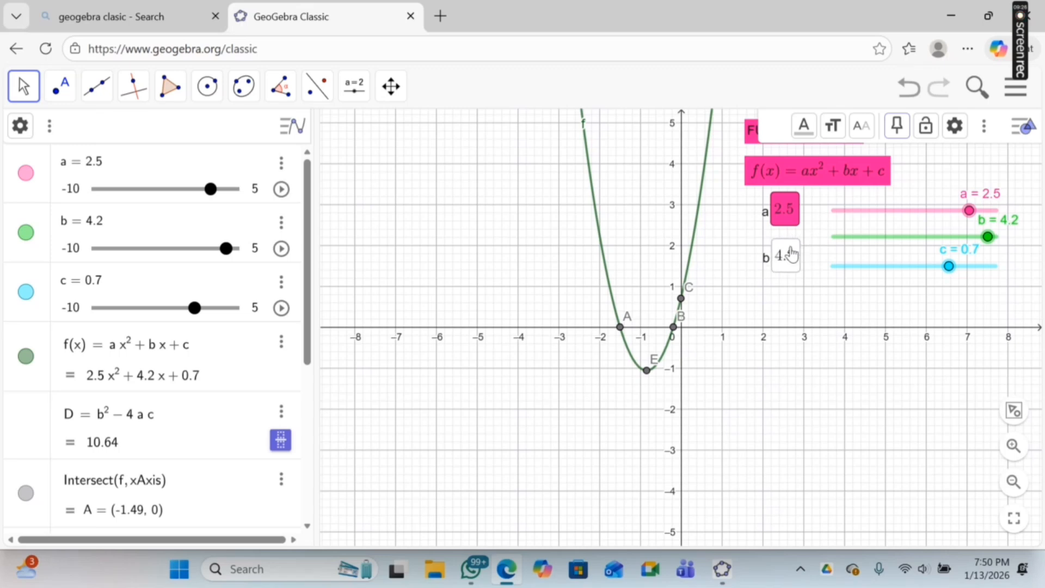
pyautogui.moveTo(791, 254)
pyautogui.mouseDown()
pyautogui.moveTo(791, 243)
pyautogui.moveTo(789, 251)
pyautogui.mouseUp()
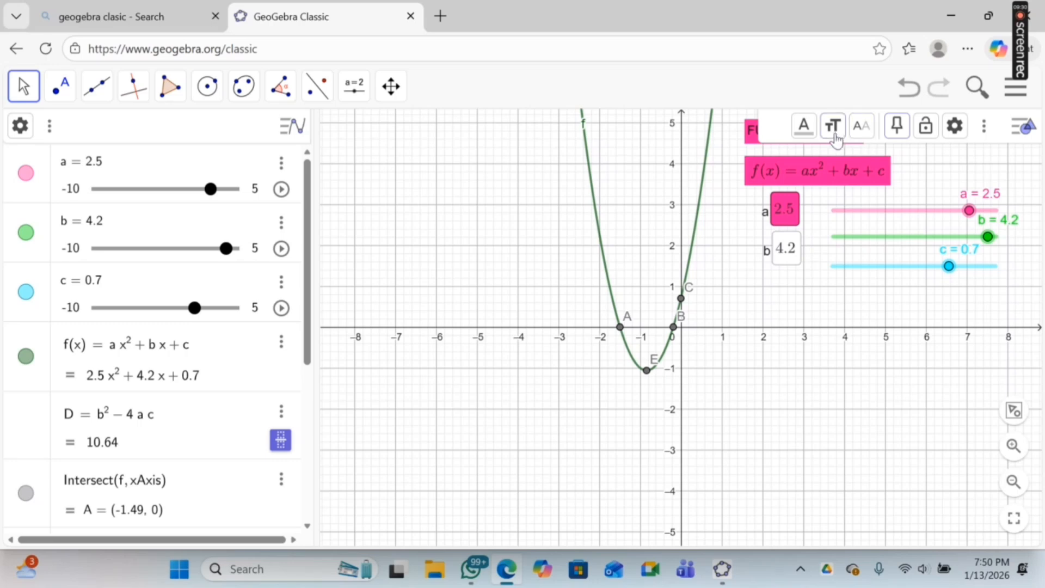
# Give the input box for b a green (0, 255, 0) foreground color.
pyautogui.click(780, 131)
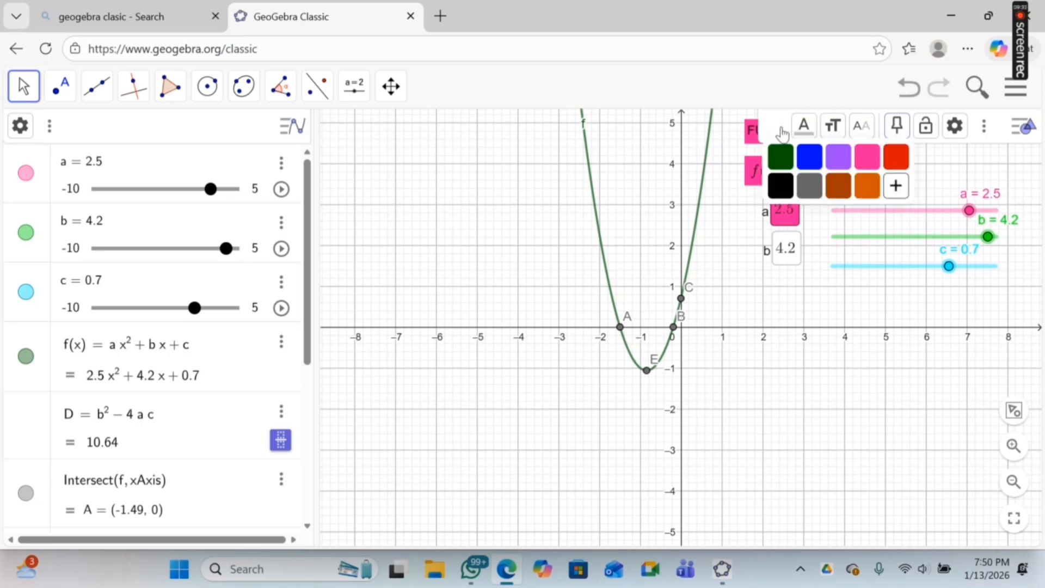
pyautogui.click(891, 183)
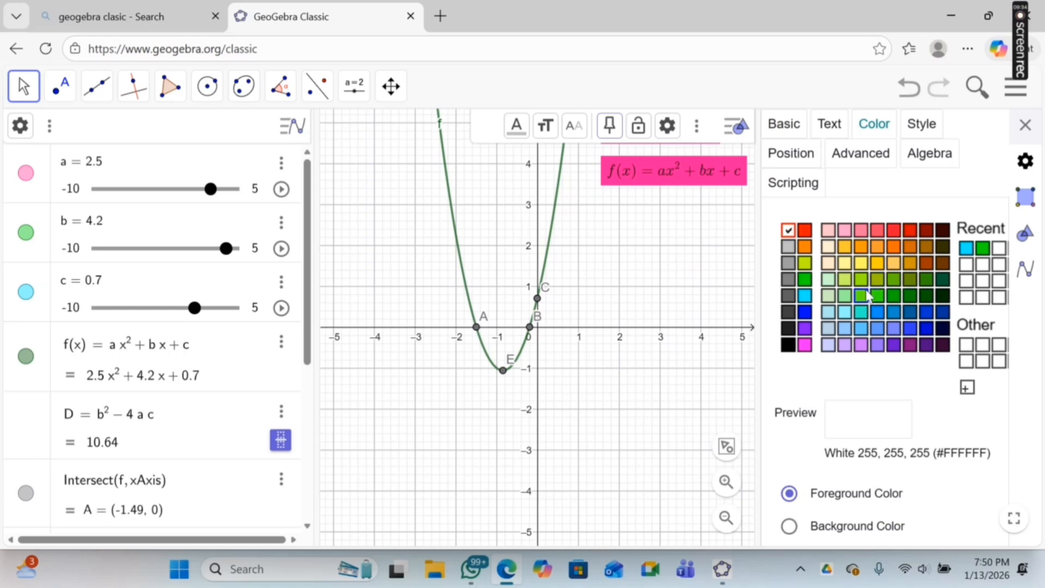
pyautogui.click(809, 284)
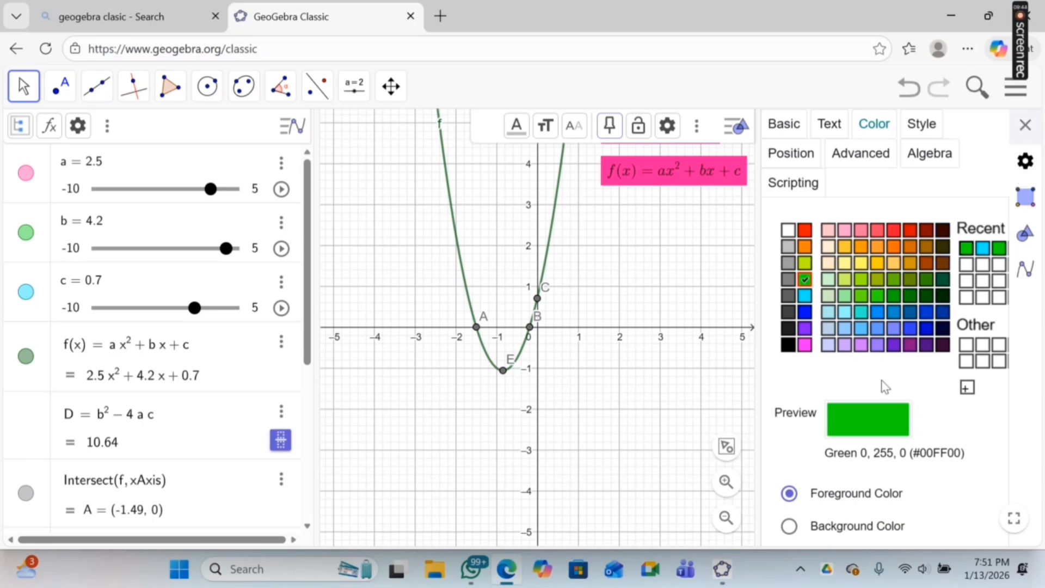
pyautogui.click(790, 527)
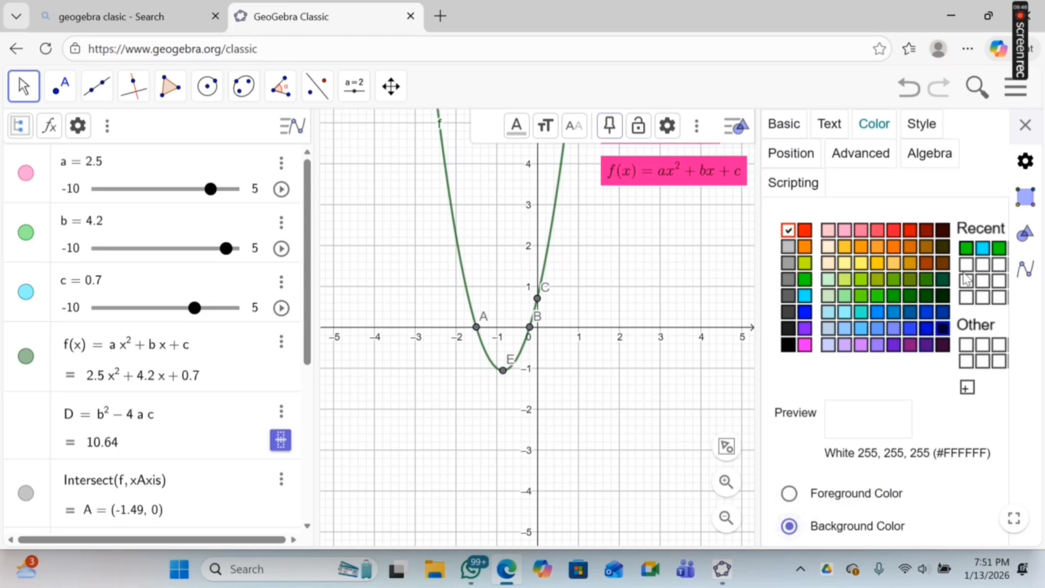
pyautogui.click(1026, 125)
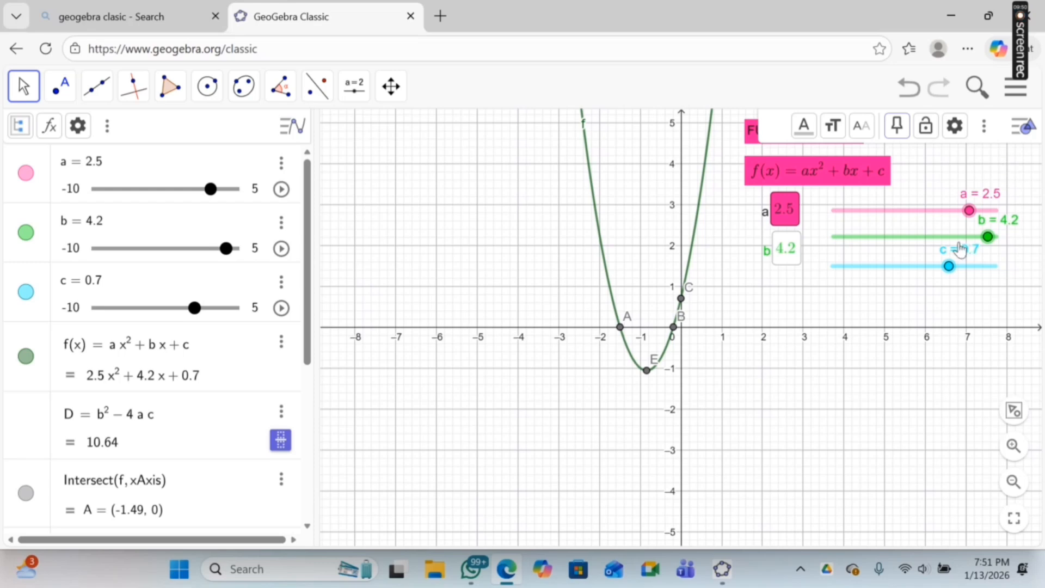
# Give the input box for b a green (#33FF00) background and a black foreground color.
pyautogui.click(790, 251)
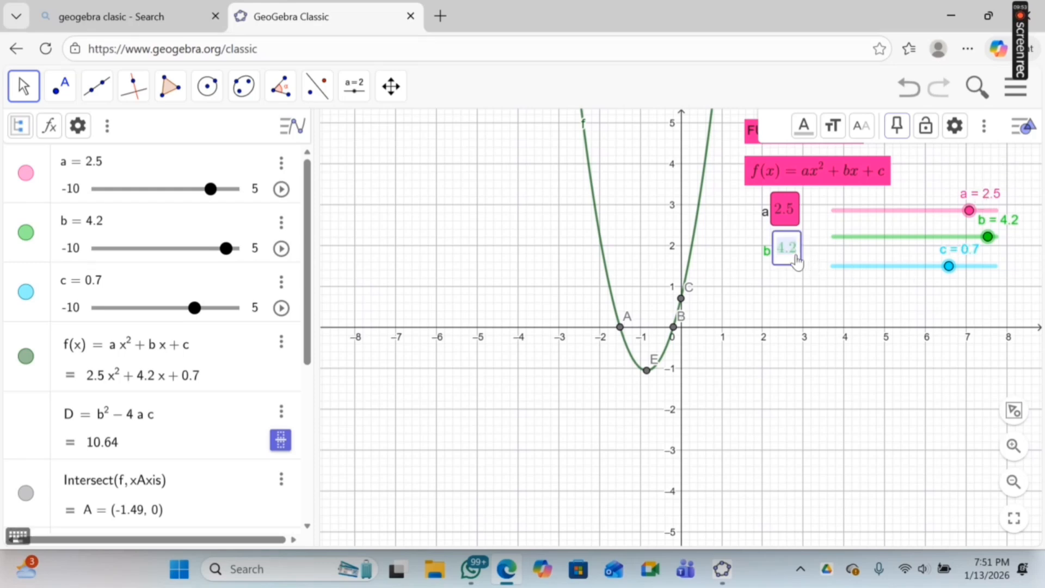
pyautogui.click(954, 125)
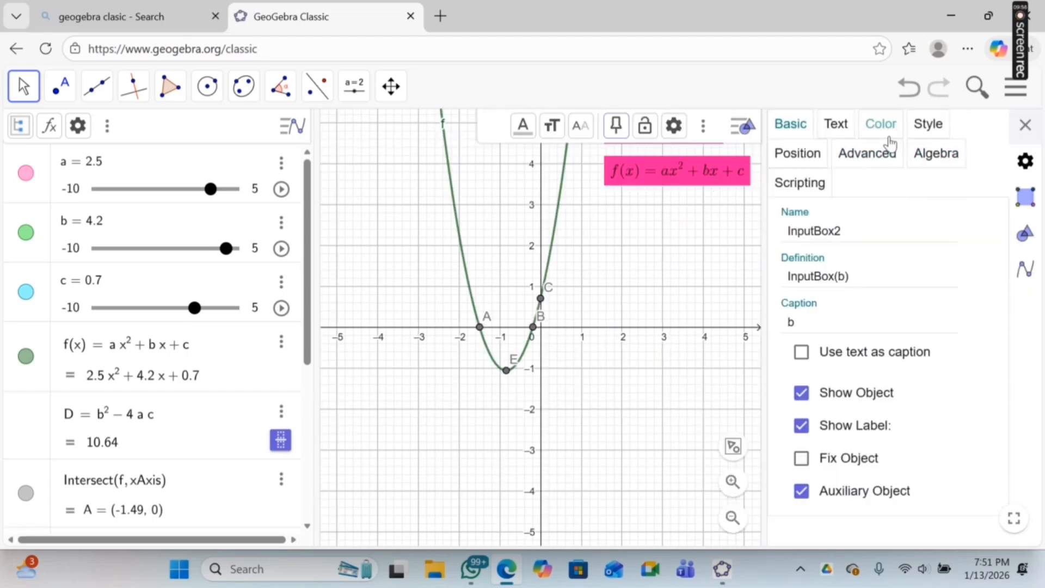
pyautogui.click(886, 128)
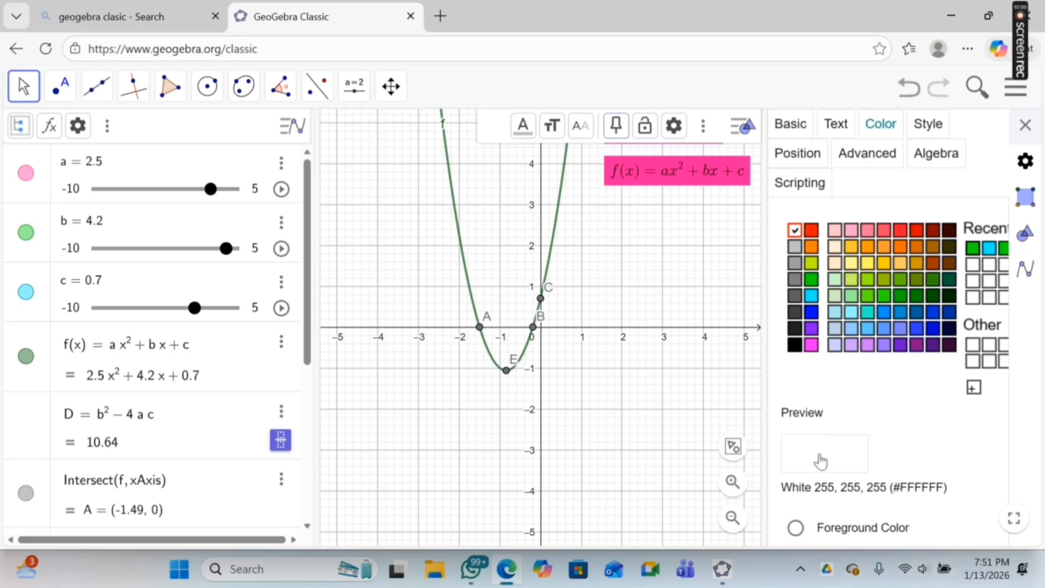
pyautogui.click(884, 296)
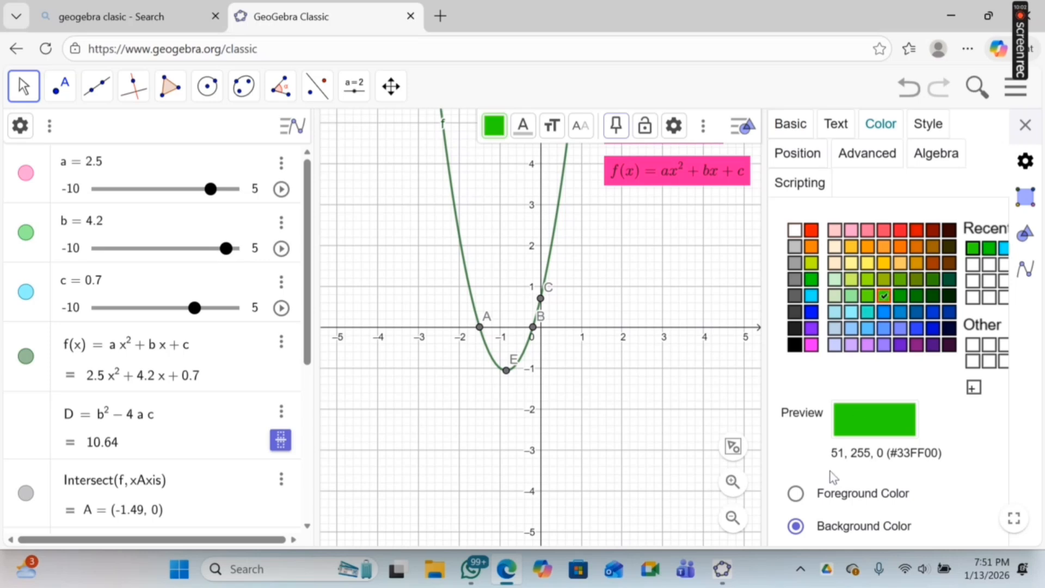
pyautogui.click(796, 493)
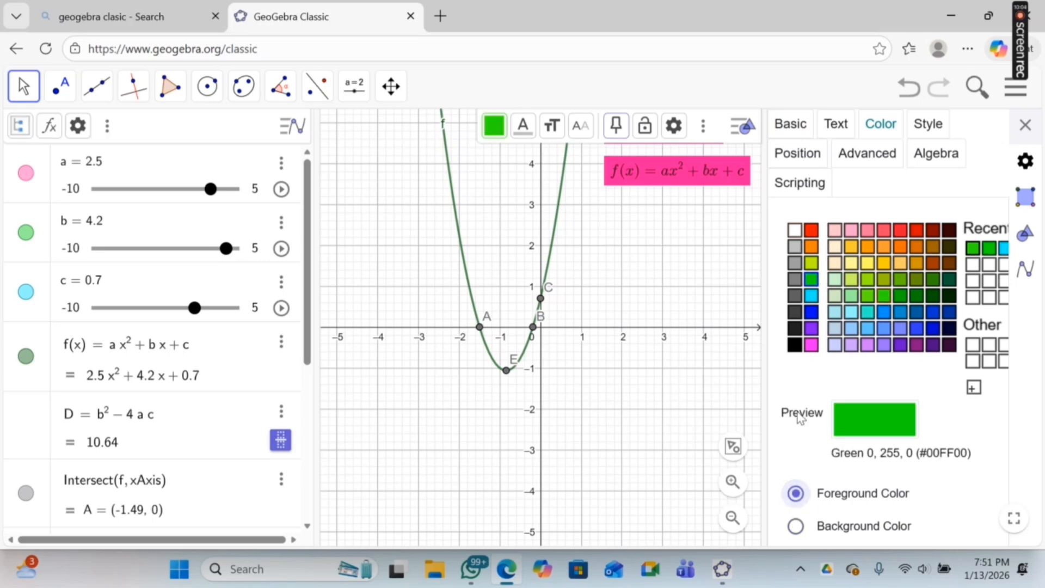
pyautogui.click(795, 344)
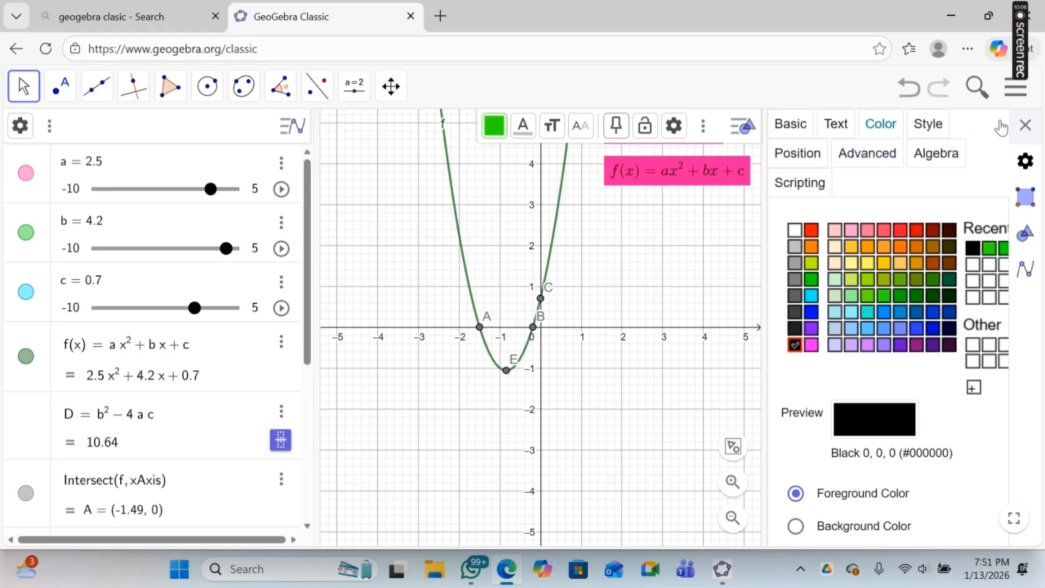
pyautogui.click(1024, 126)
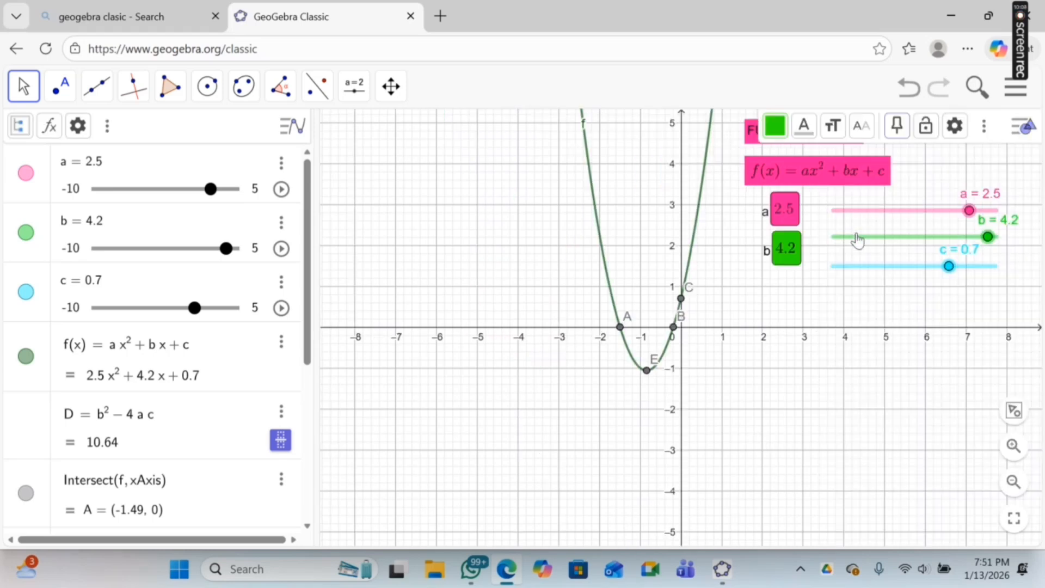
# Line up sliders a and b beside their input boxes and move slider c down to about y = 0.7.
pyautogui.click(872, 210)
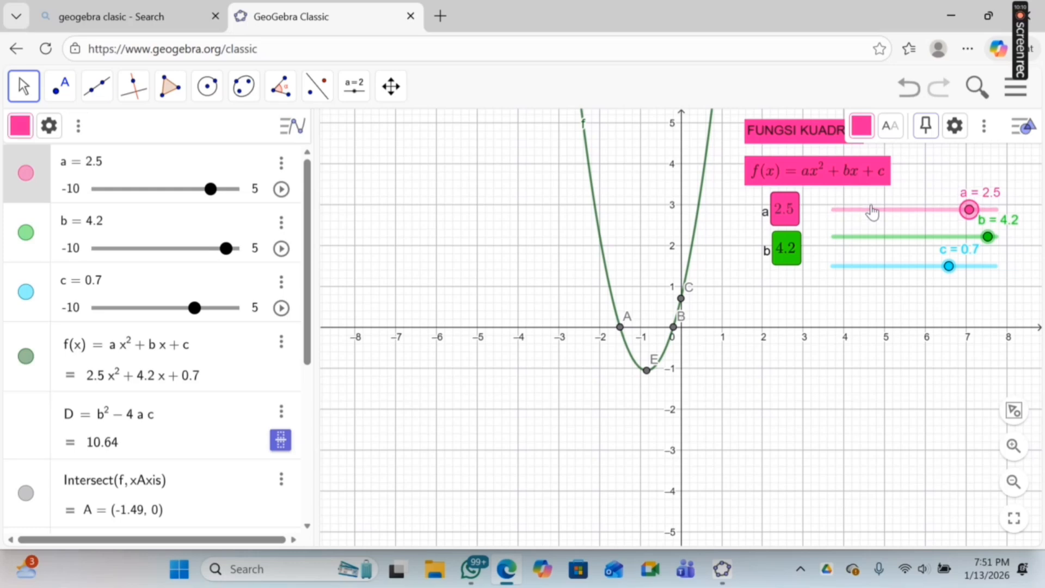
pyautogui.moveTo(872, 210); pyautogui.dragTo(886, 309)
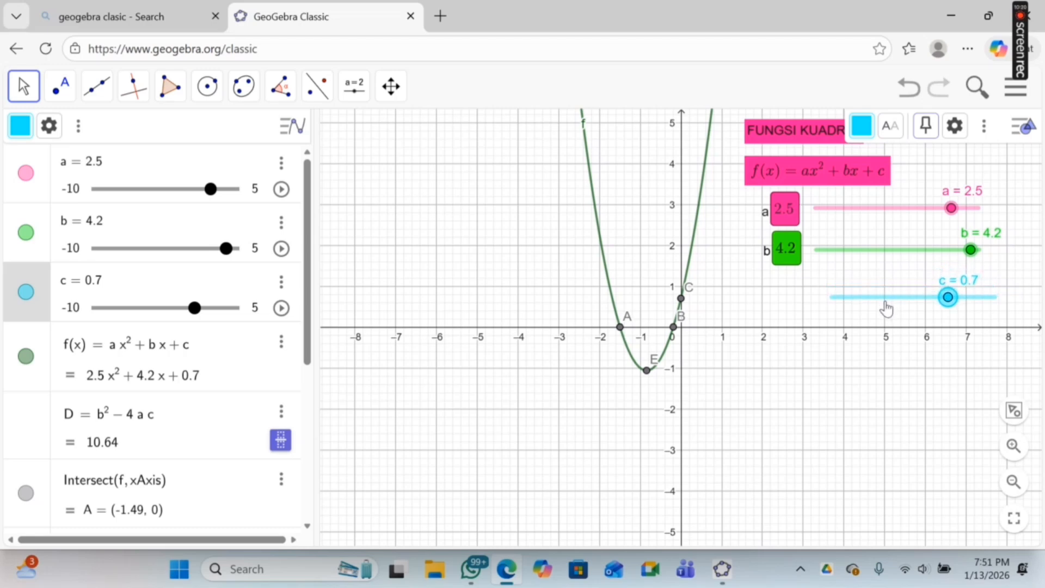
# Insert an input box captioned "c" and linked to slider c, below the input box for b near x = 2.5, and return to the Move tool.
pyautogui.click(362, 95)
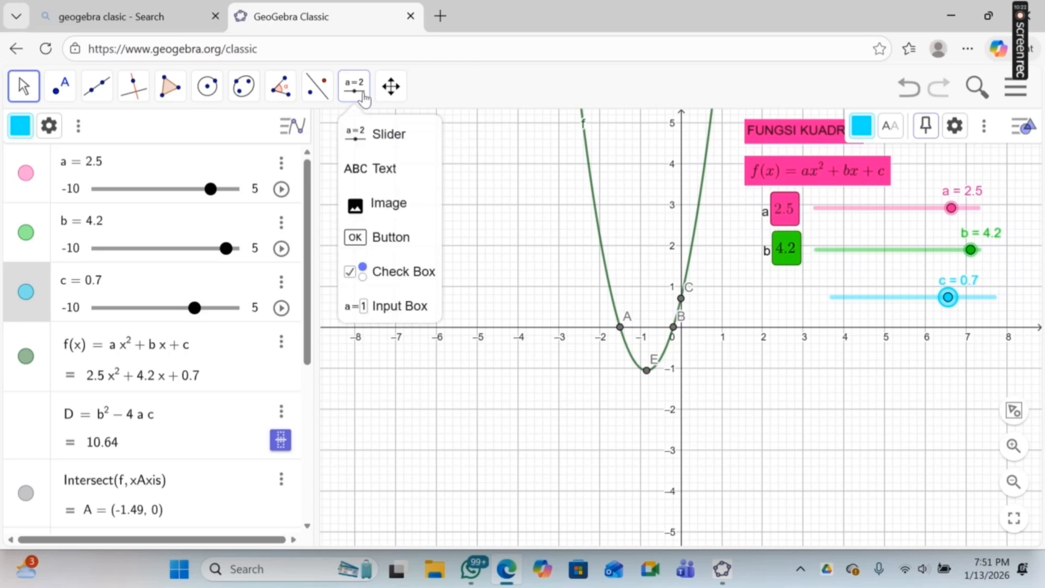
pyautogui.click(373, 126)
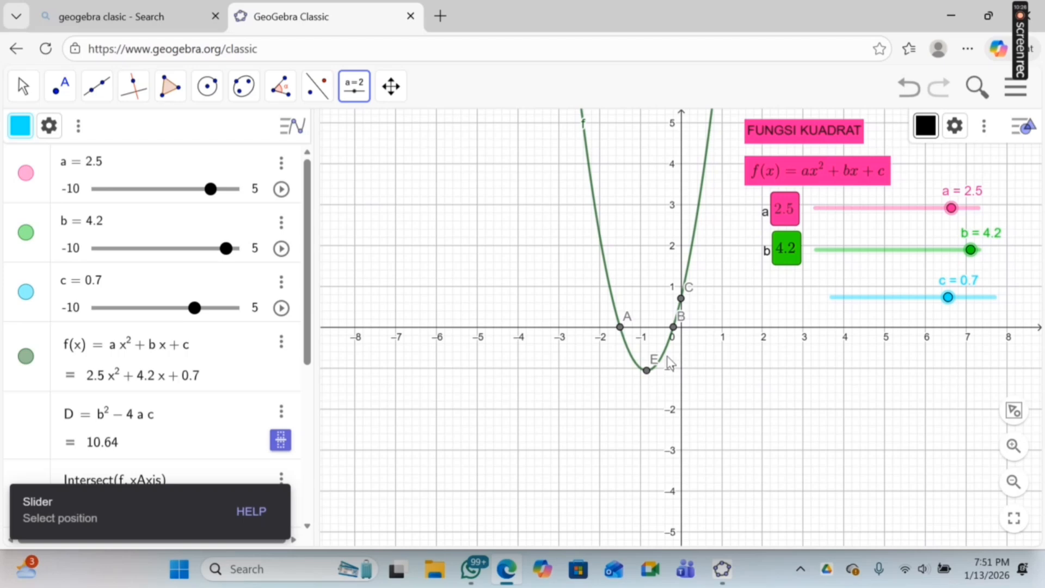
pyautogui.click(359, 99)
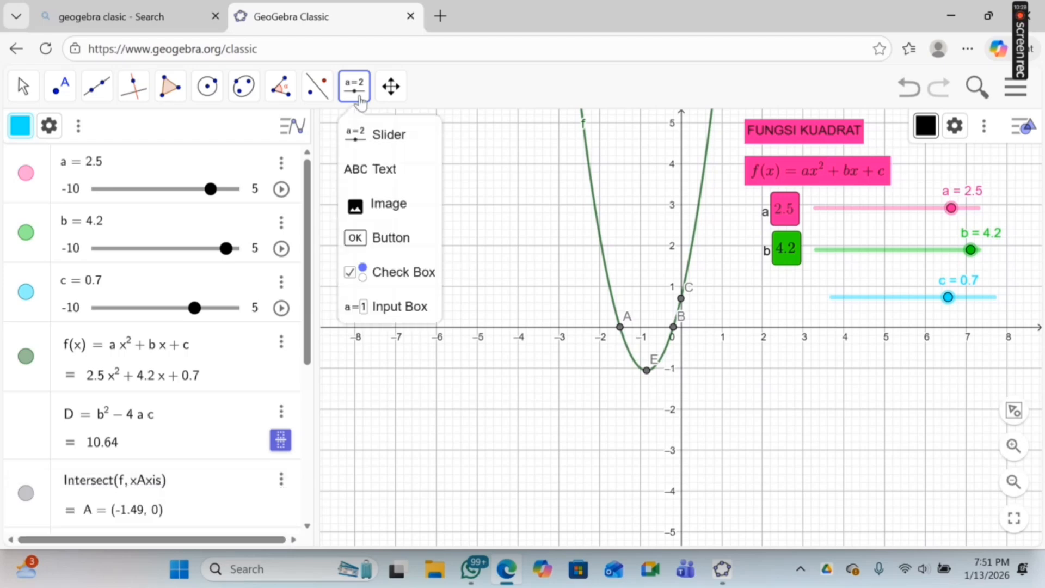
pyautogui.click(379, 306)
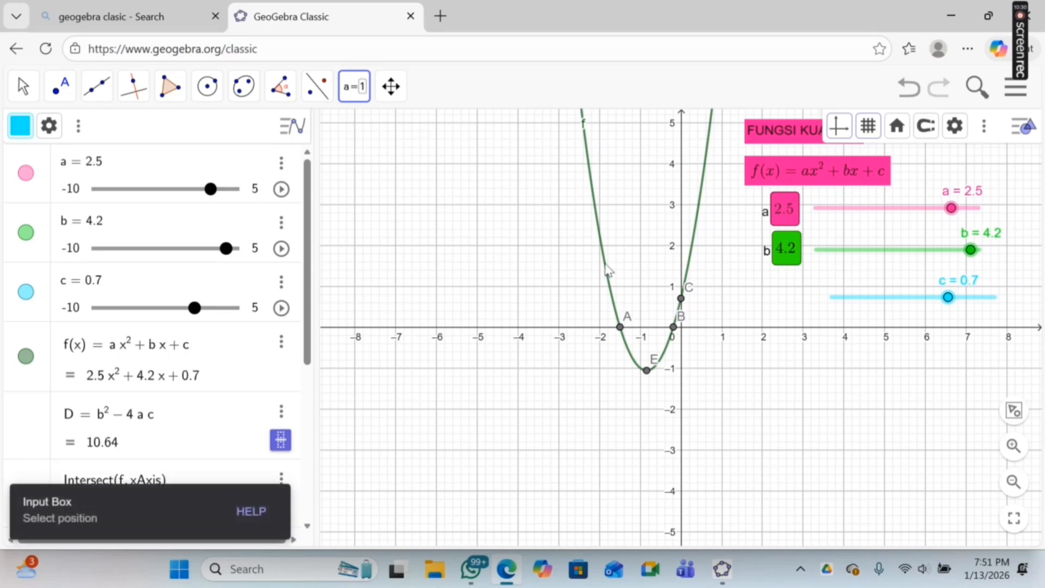
pyautogui.click(783, 296)
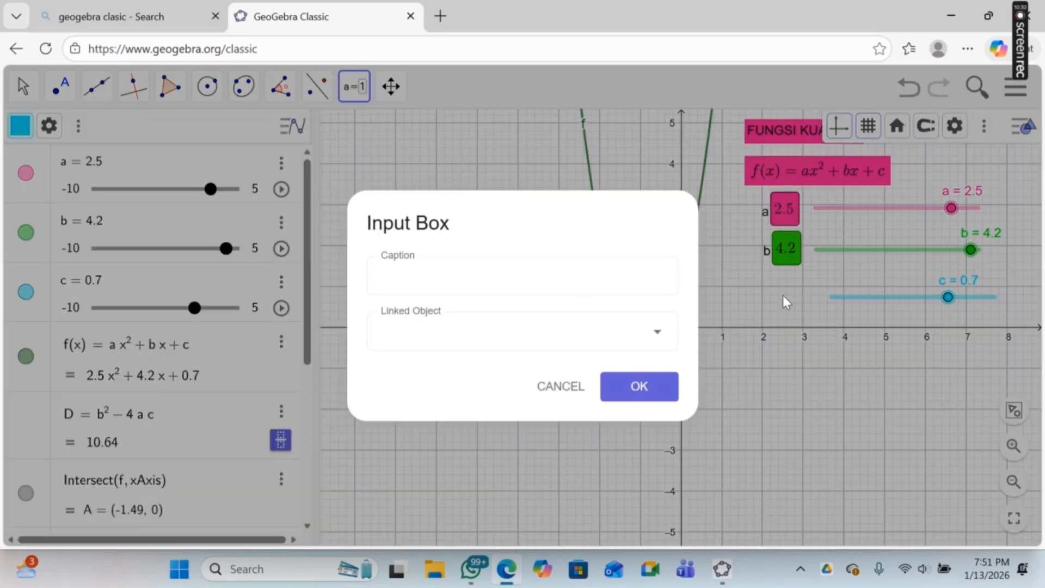
pyautogui.click(553, 284)
pyautogui.write('c')
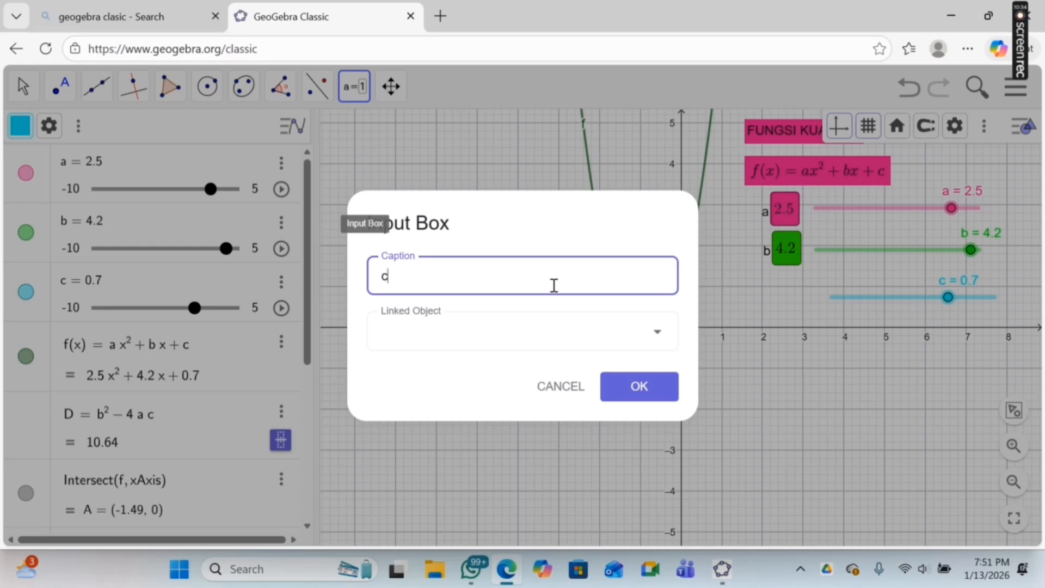
pyautogui.click(595, 329)
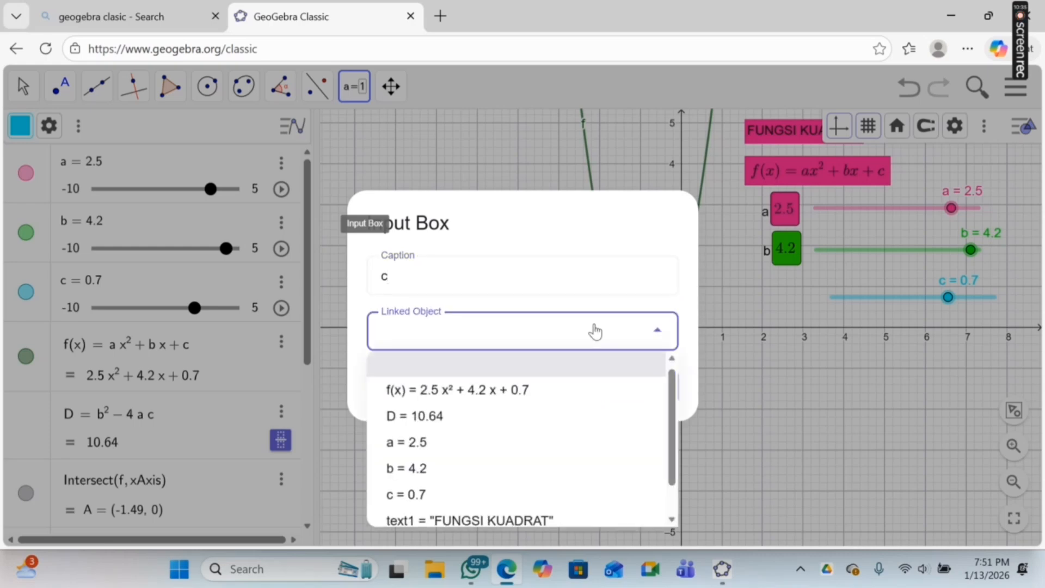
pyautogui.click(434, 493)
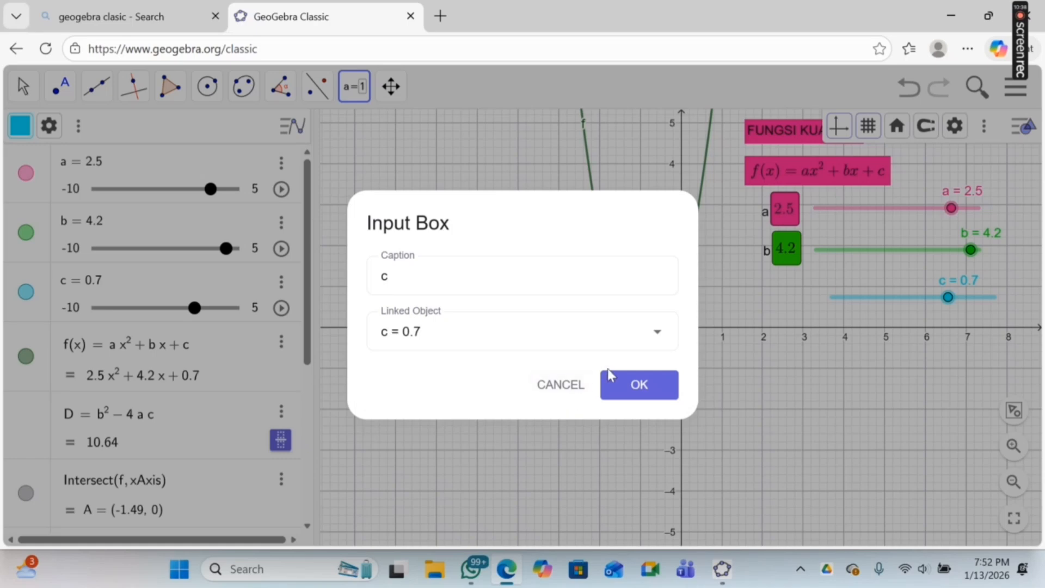
pyautogui.click(628, 384)
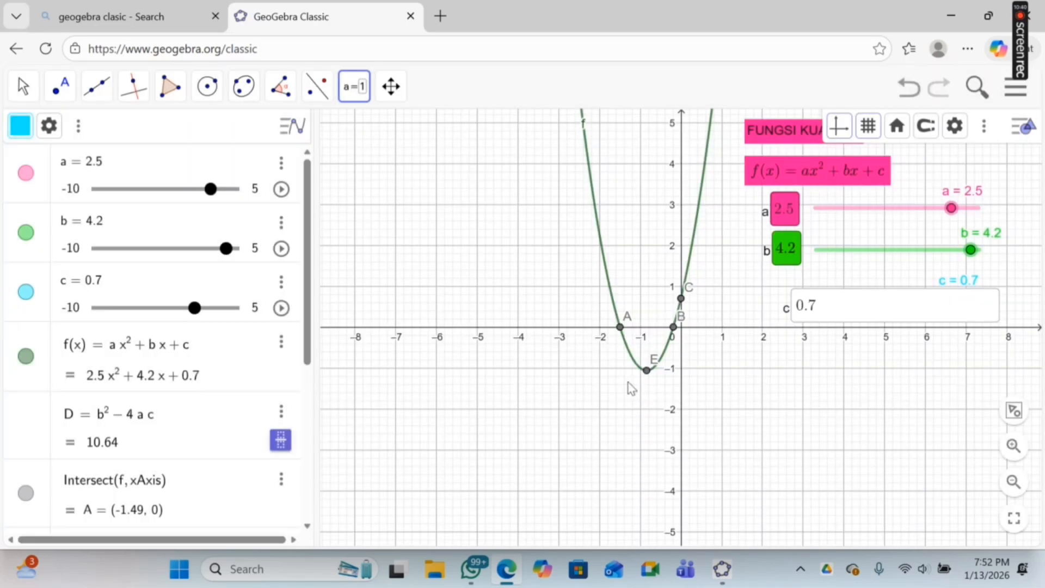
pyautogui.click(22, 81)
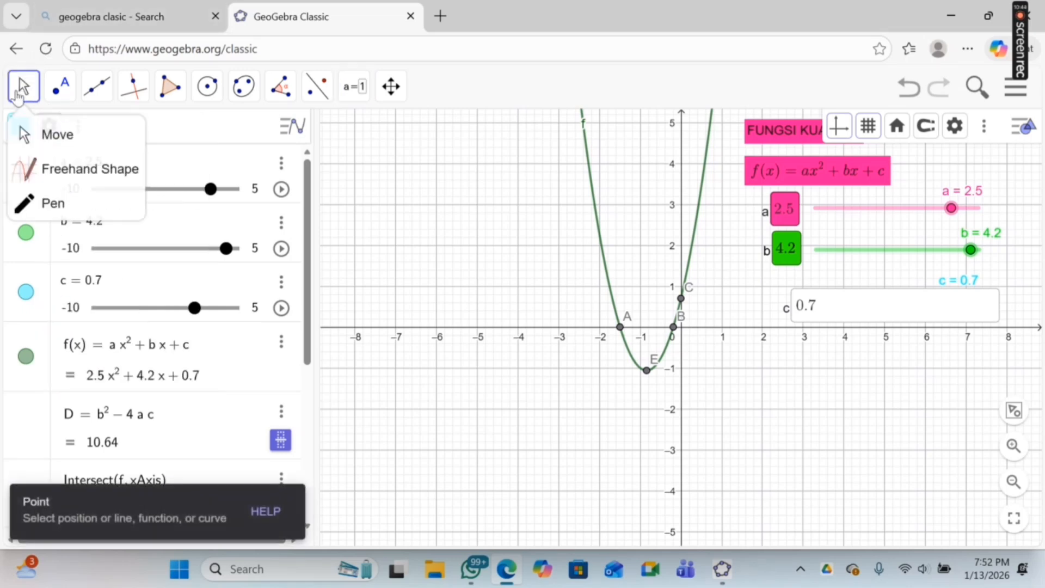
pyautogui.click(32, 135)
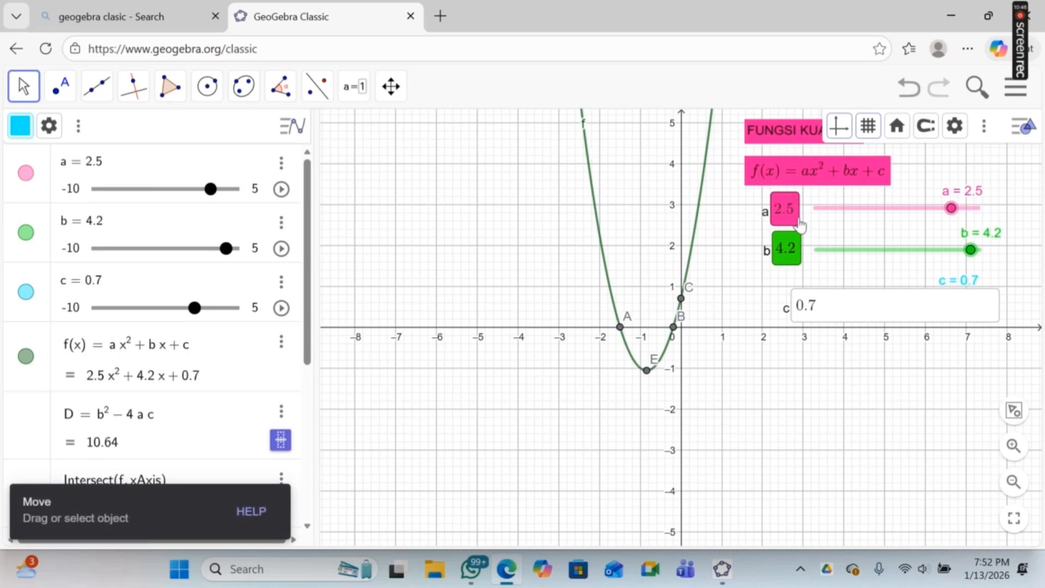
# Unlock the input box for c, set its length to 3 and move it into line under the input box for b.
pyautogui.click(848, 310)
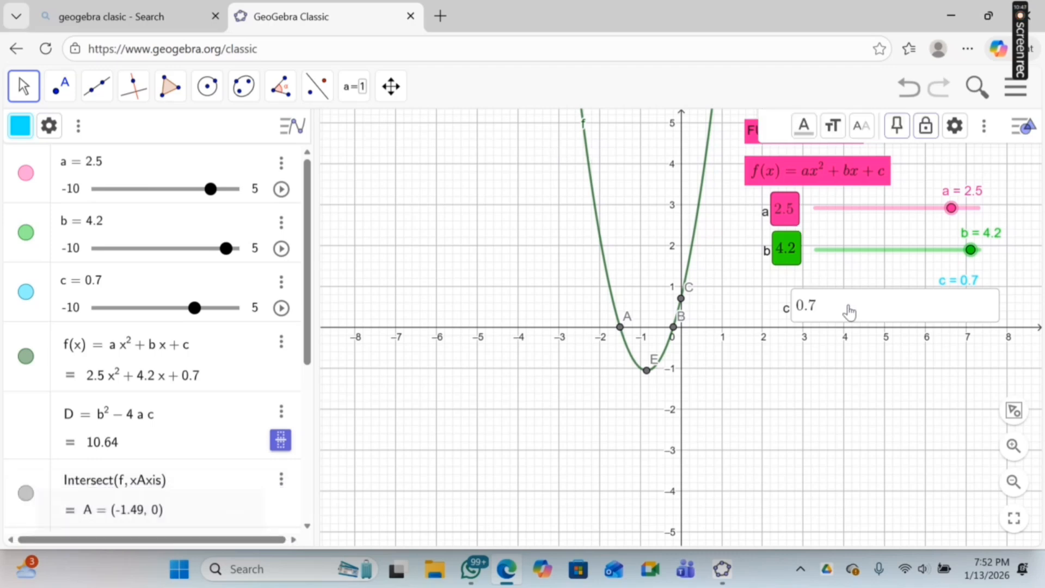
pyautogui.click(928, 126)
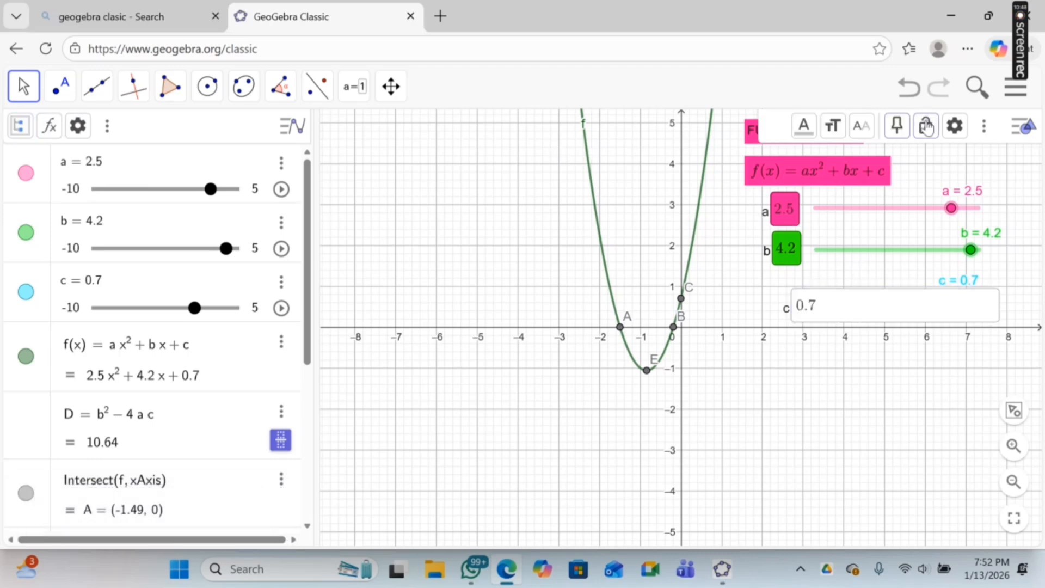
pyautogui.click(955, 126)
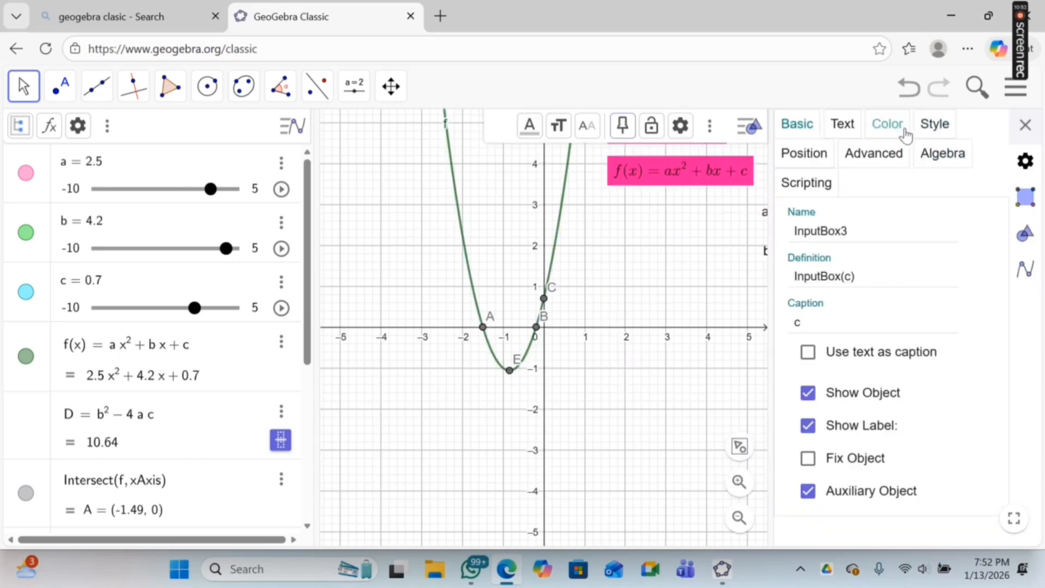
pyautogui.click(926, 130)
pyautogui.click(871, 245)
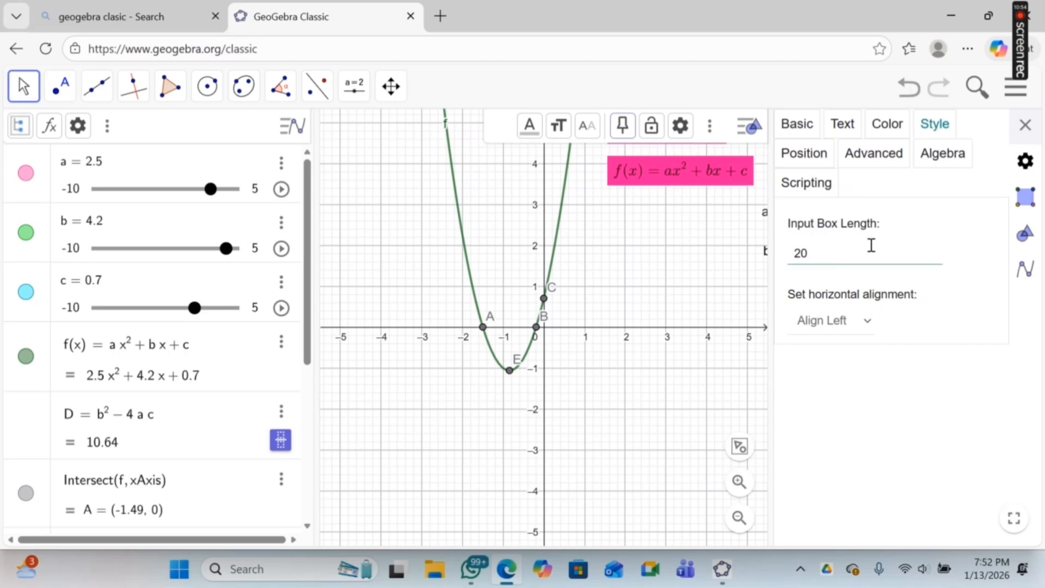
pyautogui.press('BackSpace')
pyautogui.press('BackSpace')
pyautogui.write('3')
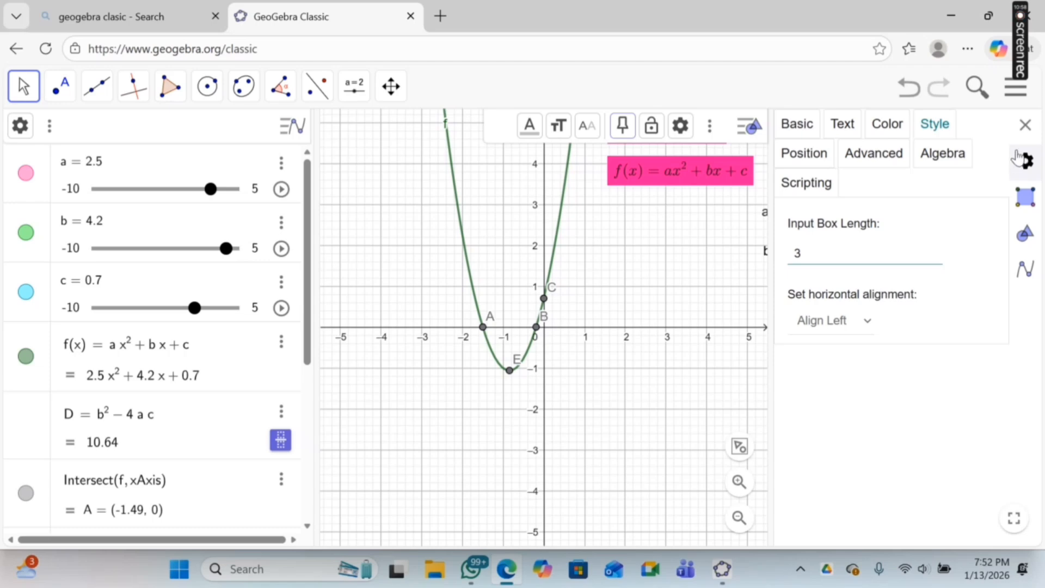
pyautogui.click(1024, 126)
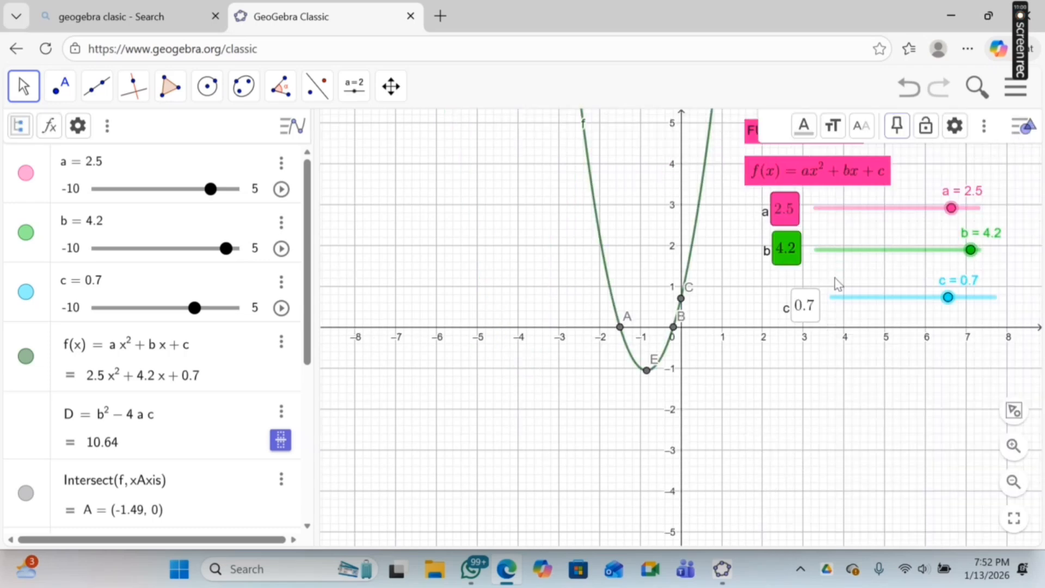
pyautogui.moveTo(807, 307)
pyautogui.mouseDown()
pyautogui.moveTo(788, 298)
pyautogui.moveTo(796, 293)
pyautogui.mouseUp()
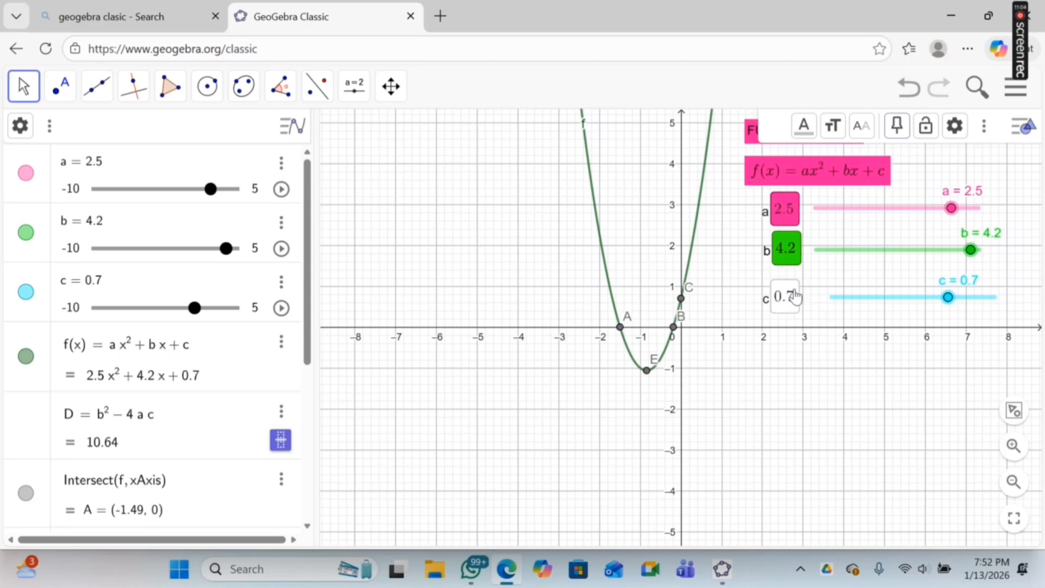
# Give the input box for c a black foreground color and a cyan (#00FFFF) background.
pyautogui.click(792, 294)
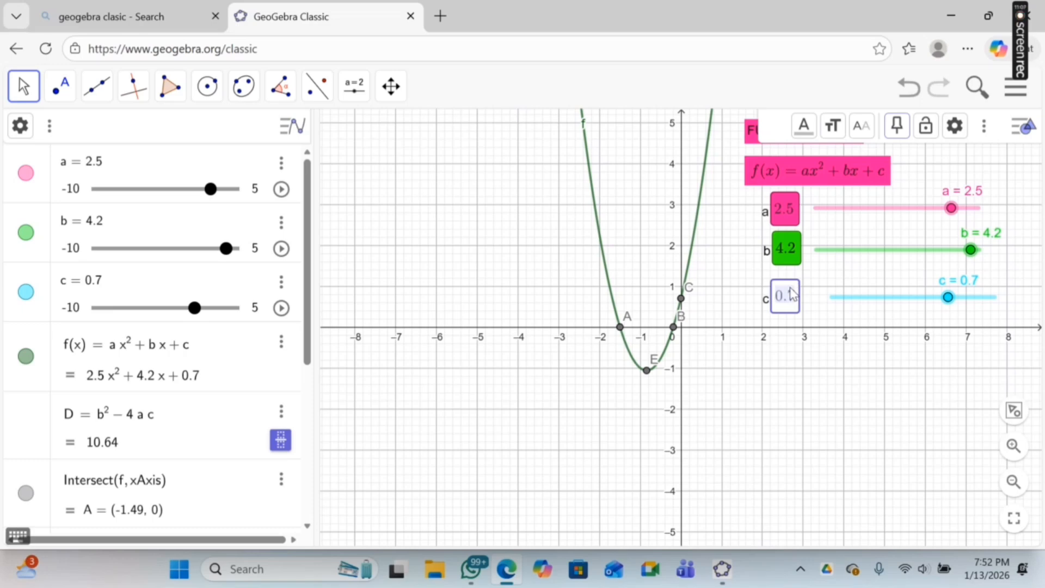
pyautogui.click(778, 136)
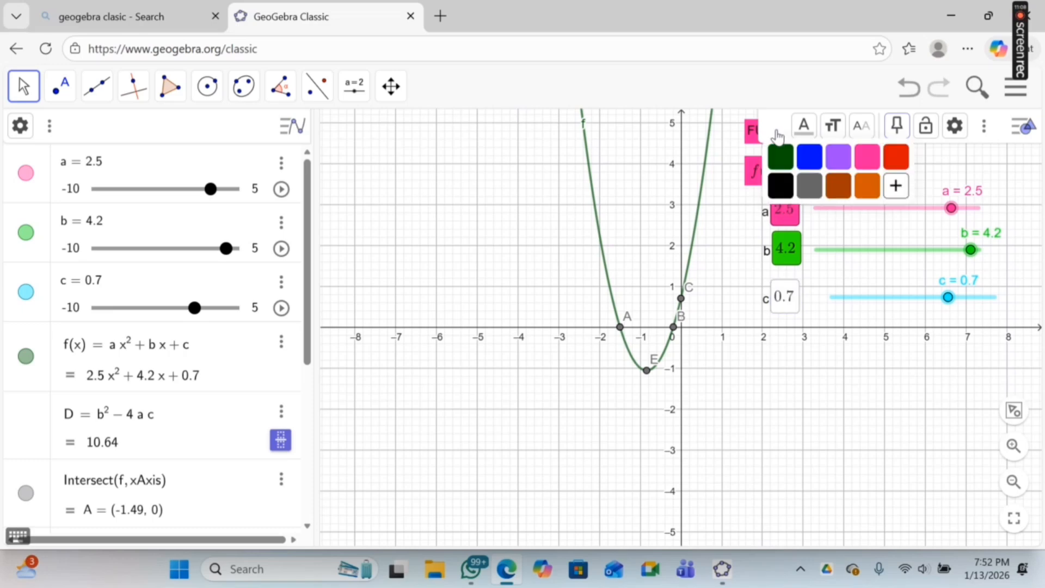
pyautogui.click(896, 184)
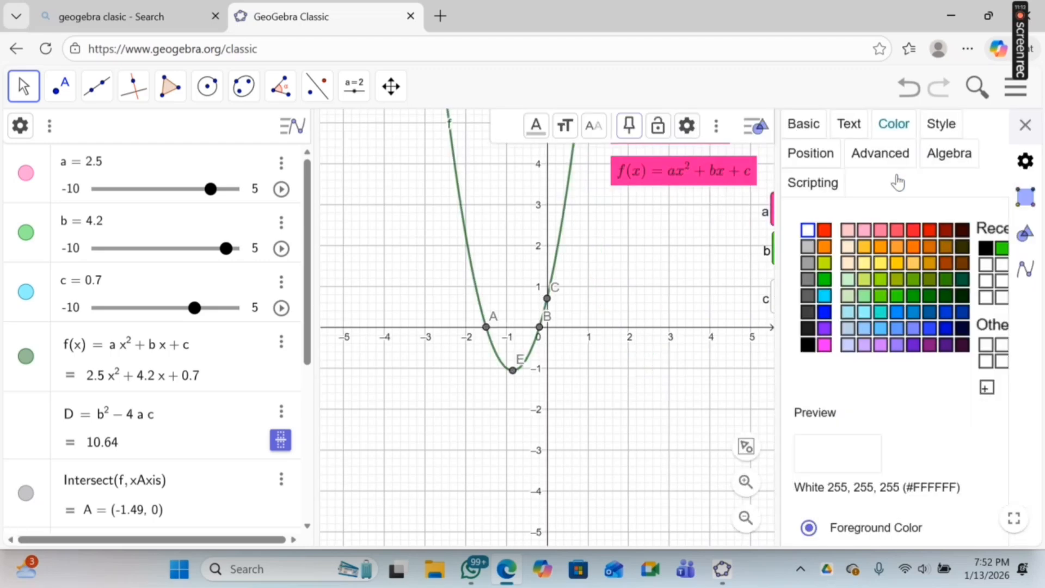
pyautogui.click(808, 345)
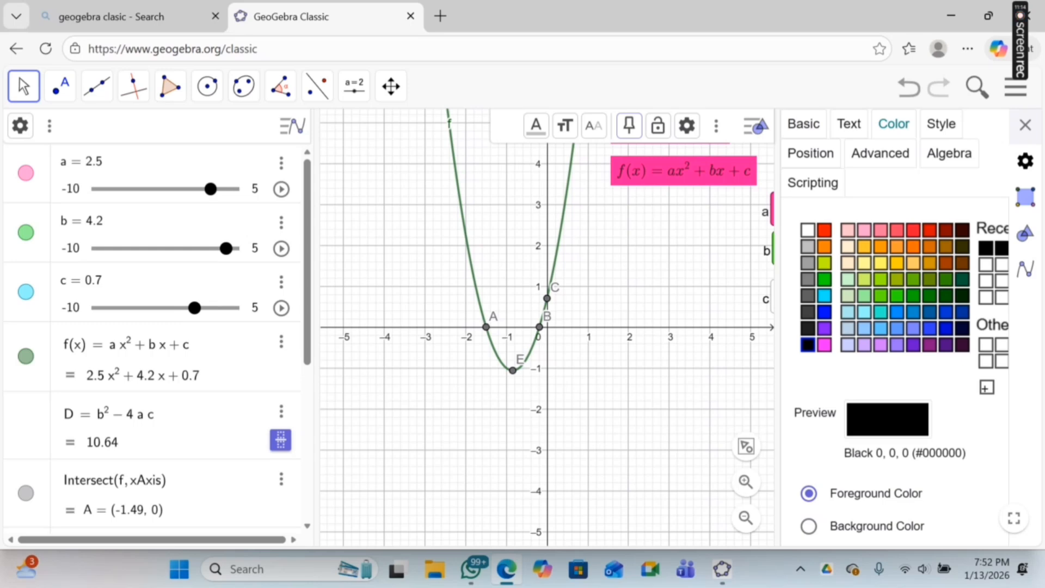
pyautogui.click(809, 527)
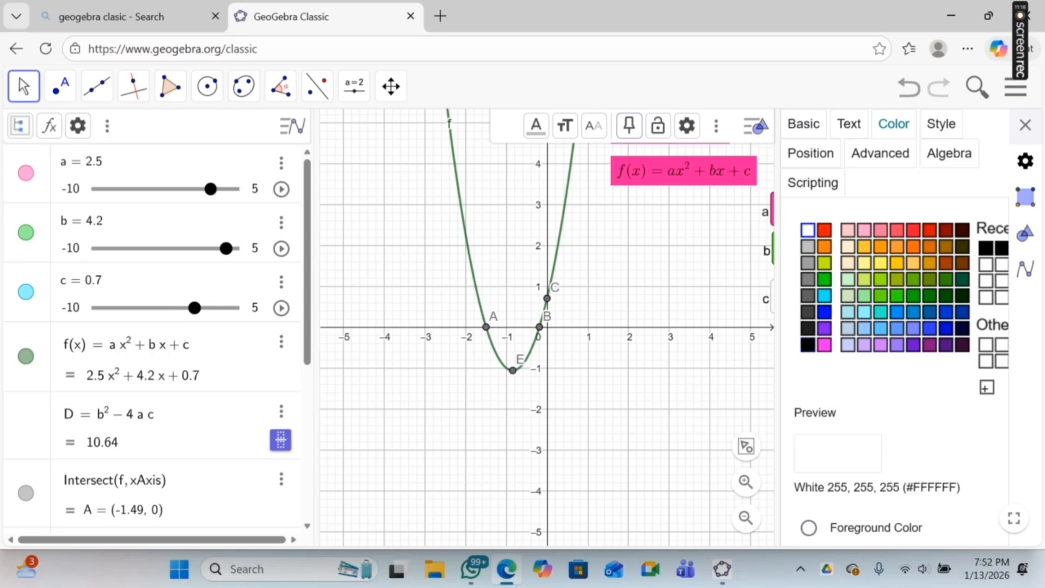
pyautogui.hscroll(2, 896, 326)
pyautogui.click(980, 248)
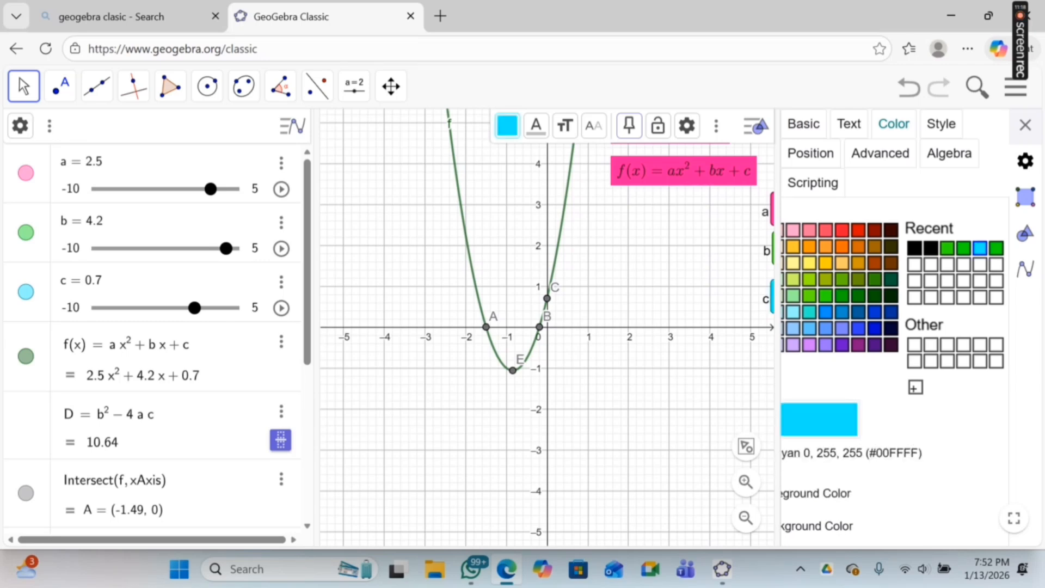
pyautogui.click(1026, 126)
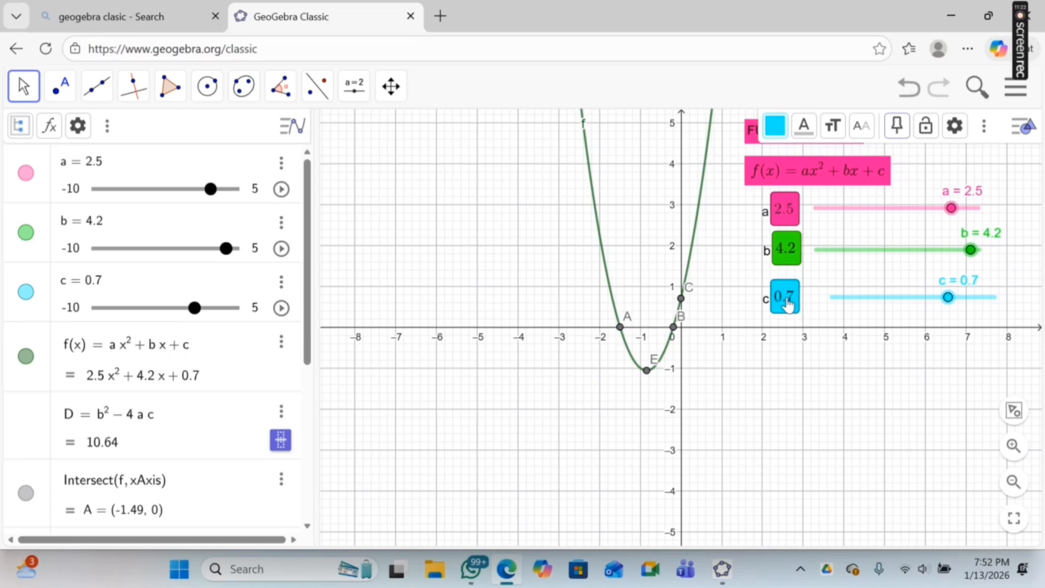
# Move the input box for c up close beneath the box for b and line up slider c beside it at about y = 0.9.
pyautogui.moveTo(788, 305); pyautogui.dragTo(791, 294)
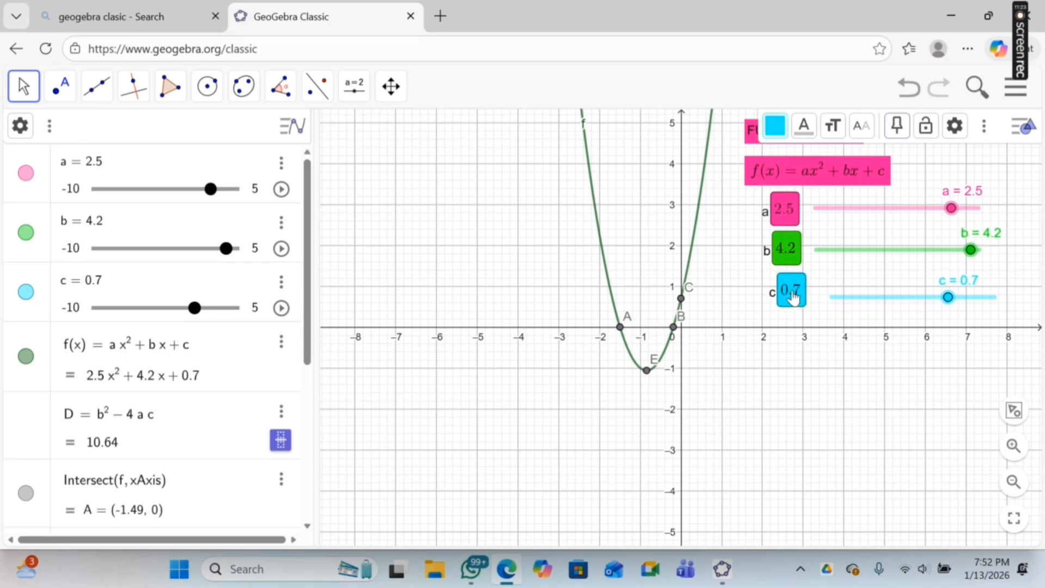
pyautogui.click(782, 262)
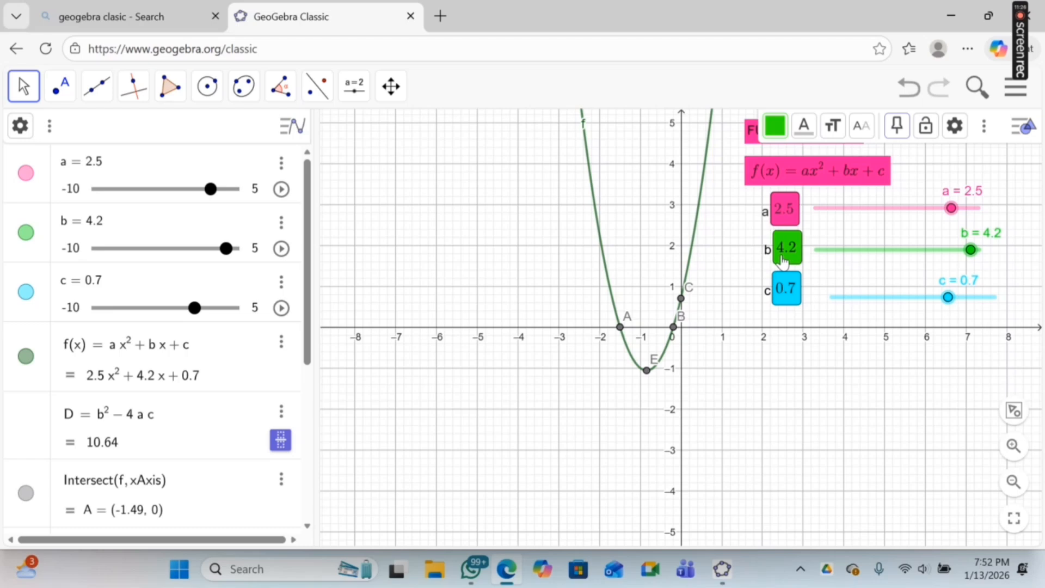
pyautogui.click(783, 261)
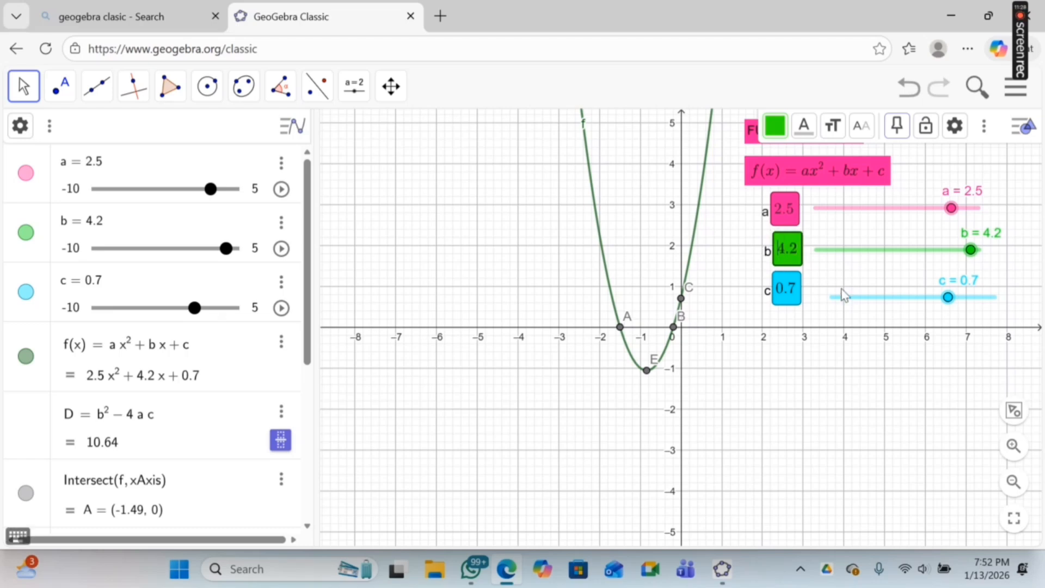
pyautogui.moveTo(866, 298); pyautogui.dragTo(854, 290)
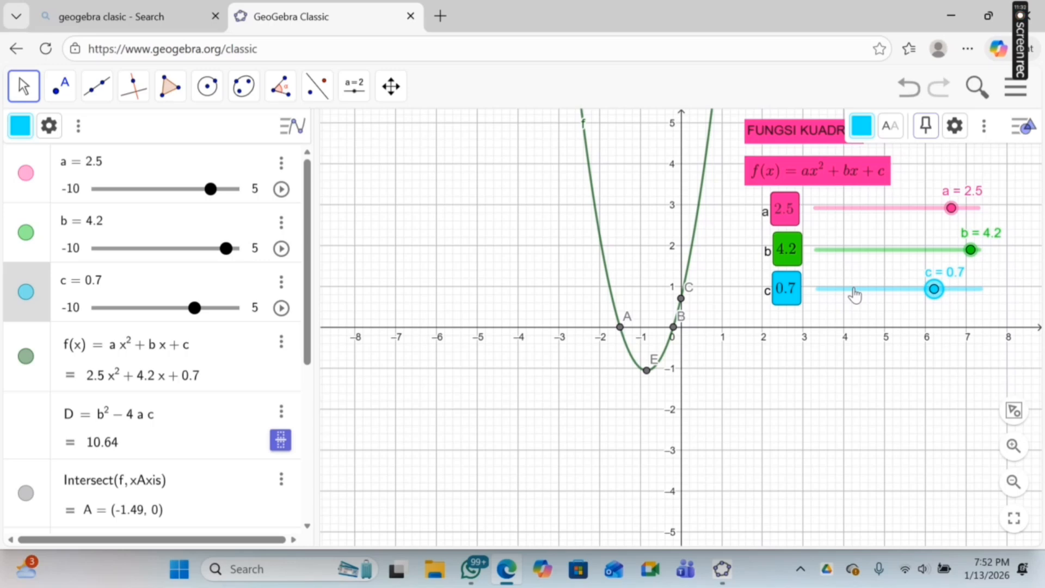
# Use the input boxes on the graph to set a to 4 and b to 5.
pyautogui.click(790, 217)
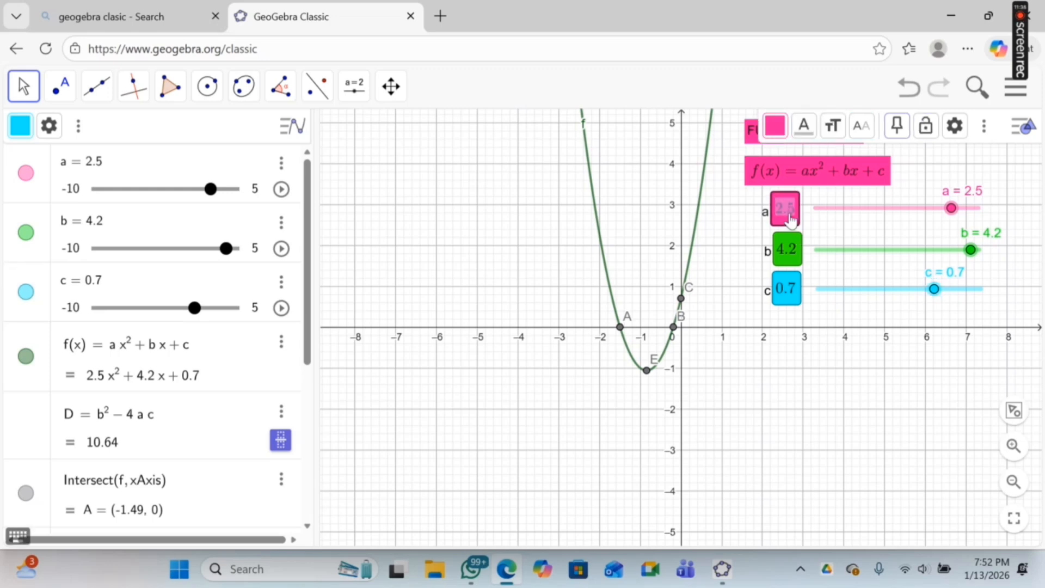
pyautogui.write('4')
pyautogui.press('Return')
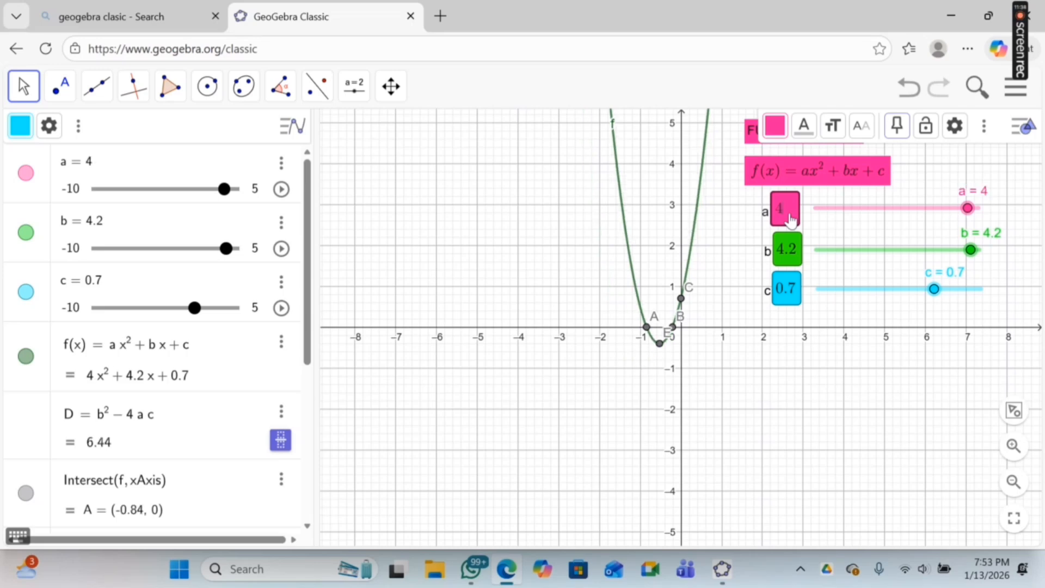
pyautogui.click(792, 261)
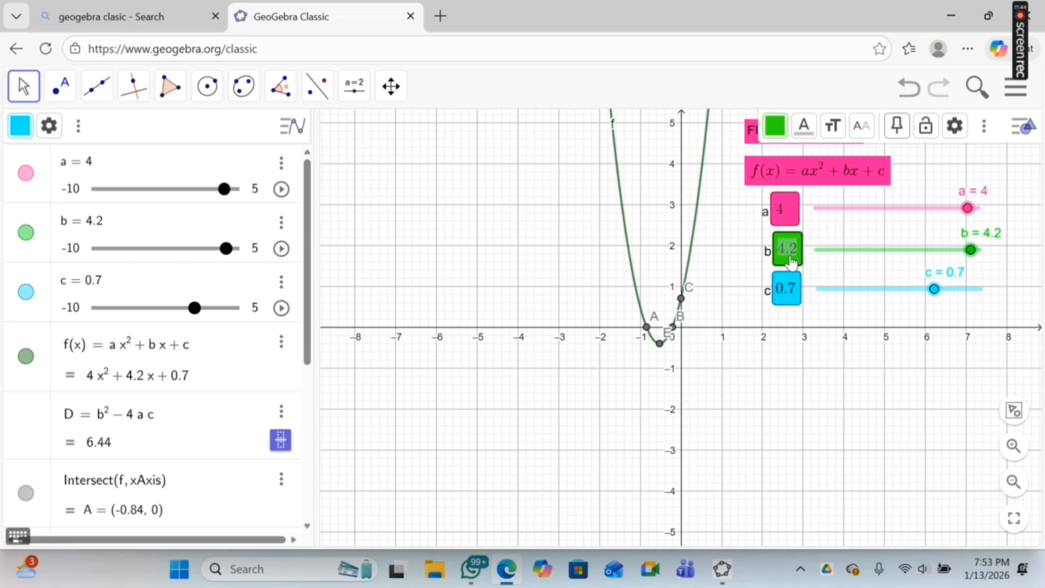
pyautogui.write('5')
pyautogui.press('Return')
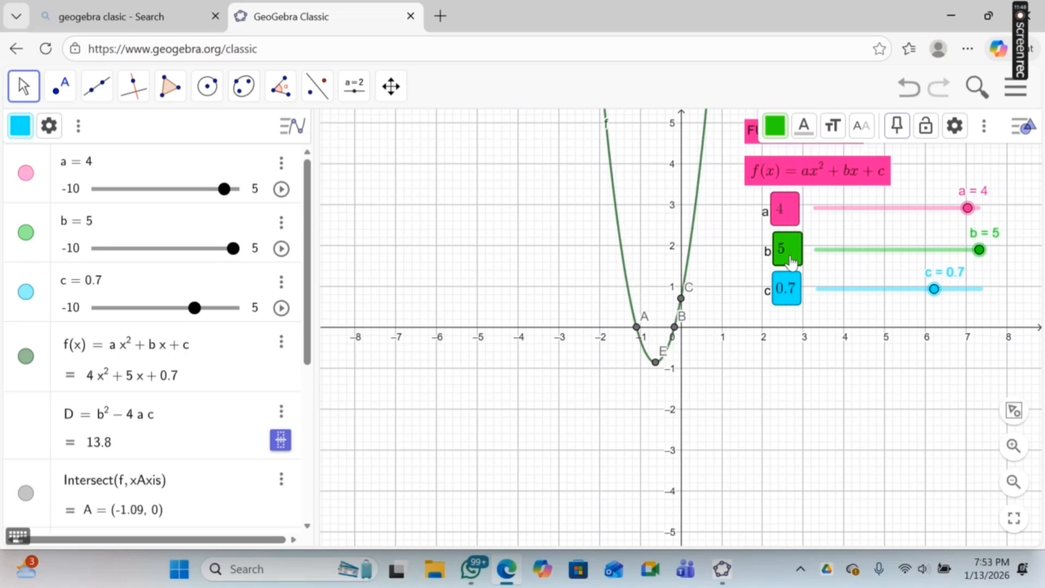
# Set the maximum of slider a to 10.
pyautogui.click(283, 165)
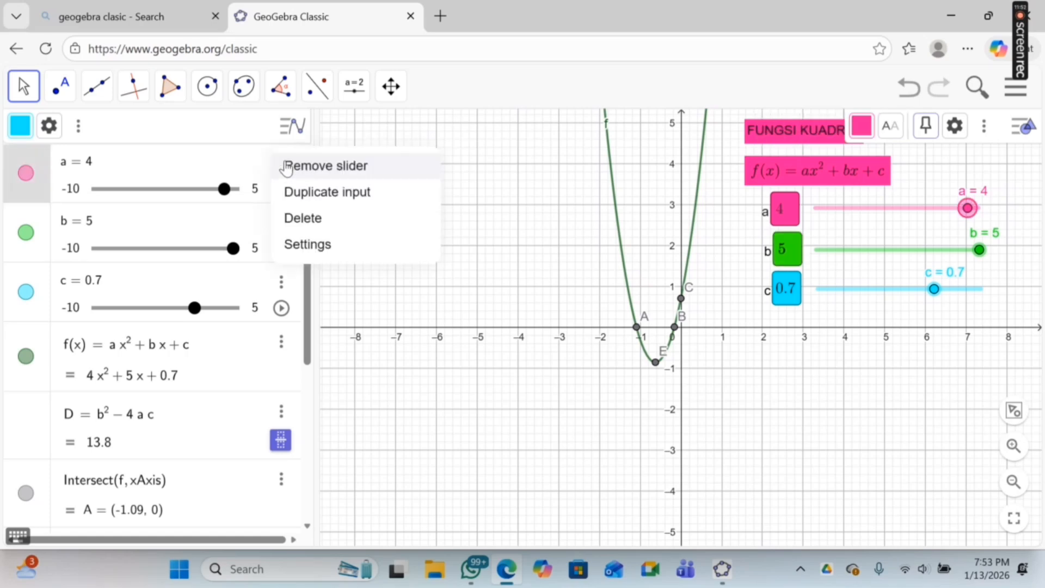
pyautogui.click(308, 244)
pyautogui.click(820, 230)
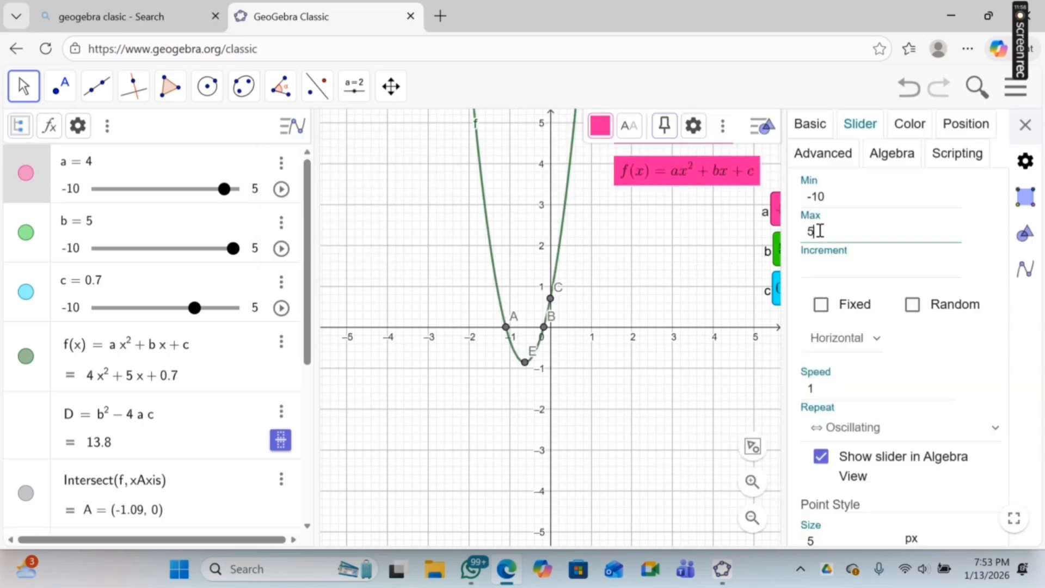
pyautogui.press('BackSpace')
pyautogui.write('10')
pyautogui.press('Return')
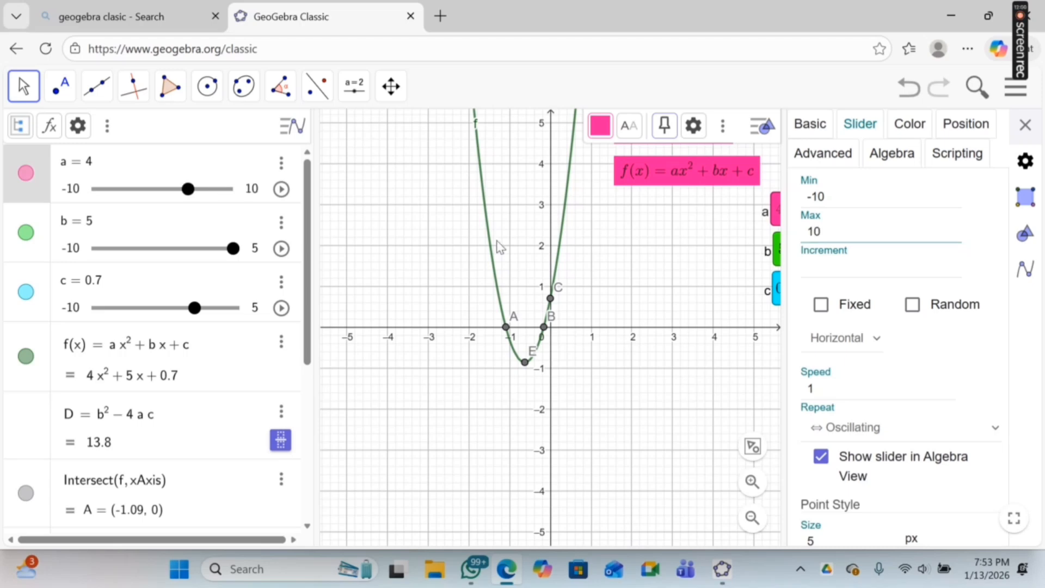
# Set the maximum of slider b to 10.
pyautogui.click(281, 226)
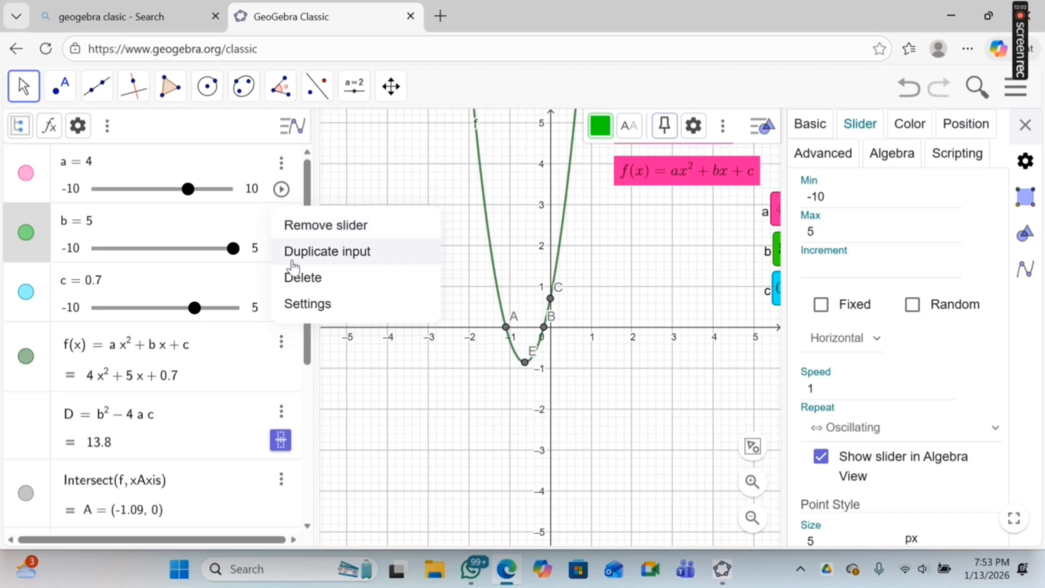
pyautogui.click(302, 304)
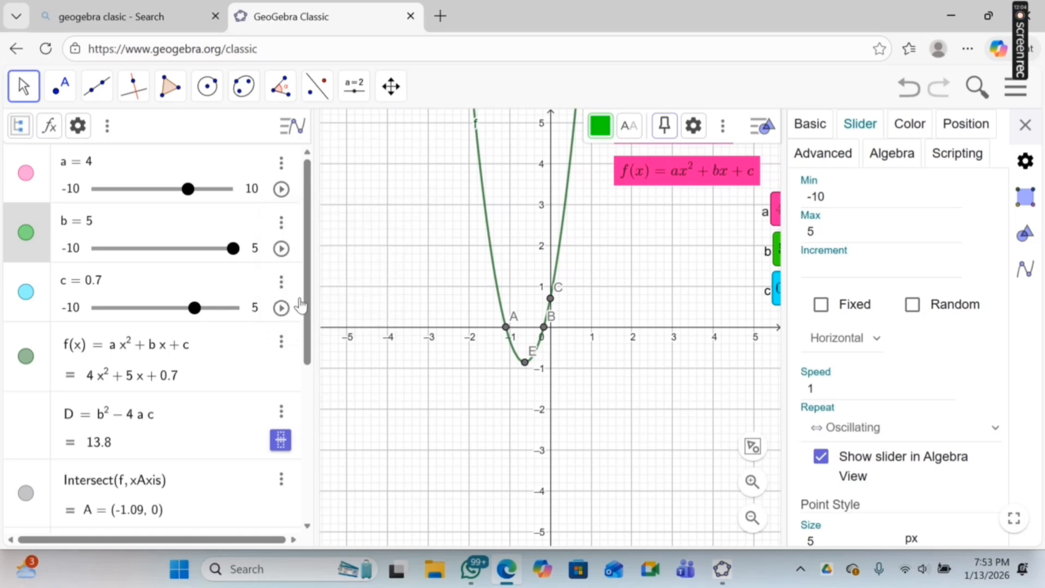
pyautogui.click(857, 235)
pyautogui.press('BackSpace')
pyautogui.write('10')
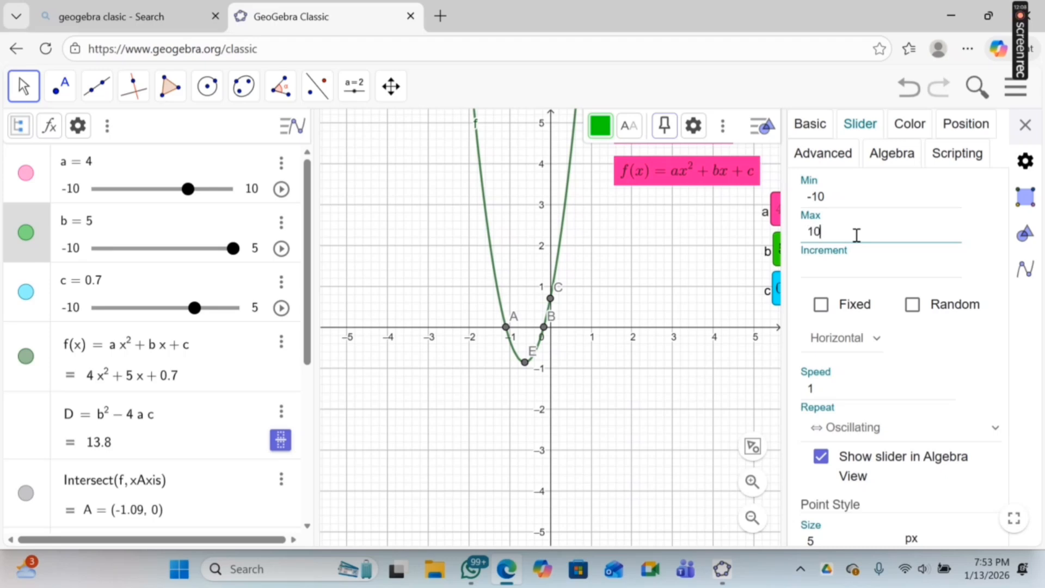
pyautogui.press('Return')
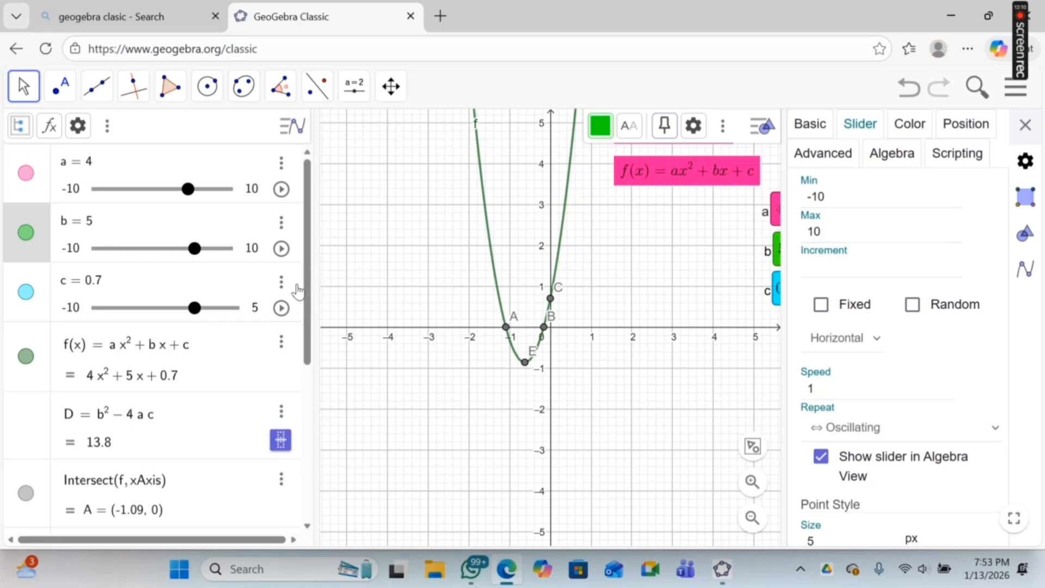
# Set the maximum of slider c to 10.
pyautogui.click(280, 288)
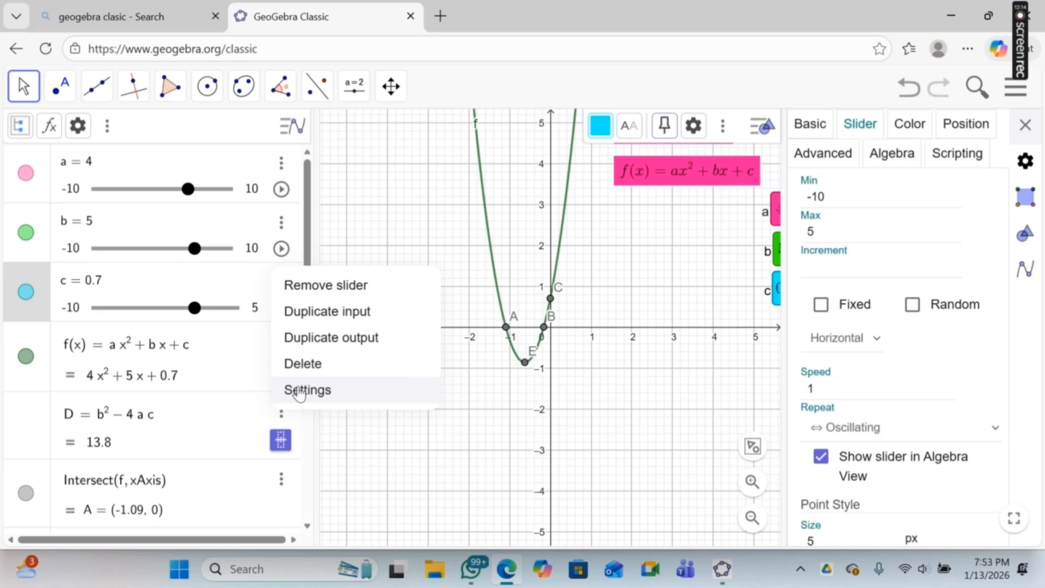
pyautogui.click(844, 238)
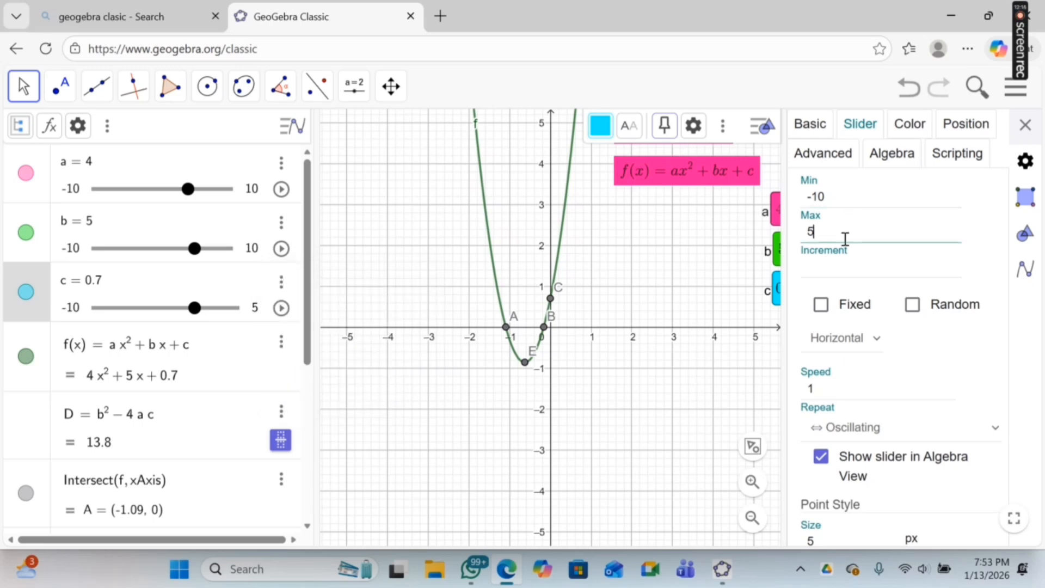
pyautogui.press('BackSpace')
pyautogui.write('10')
pyautogui.press('Return')
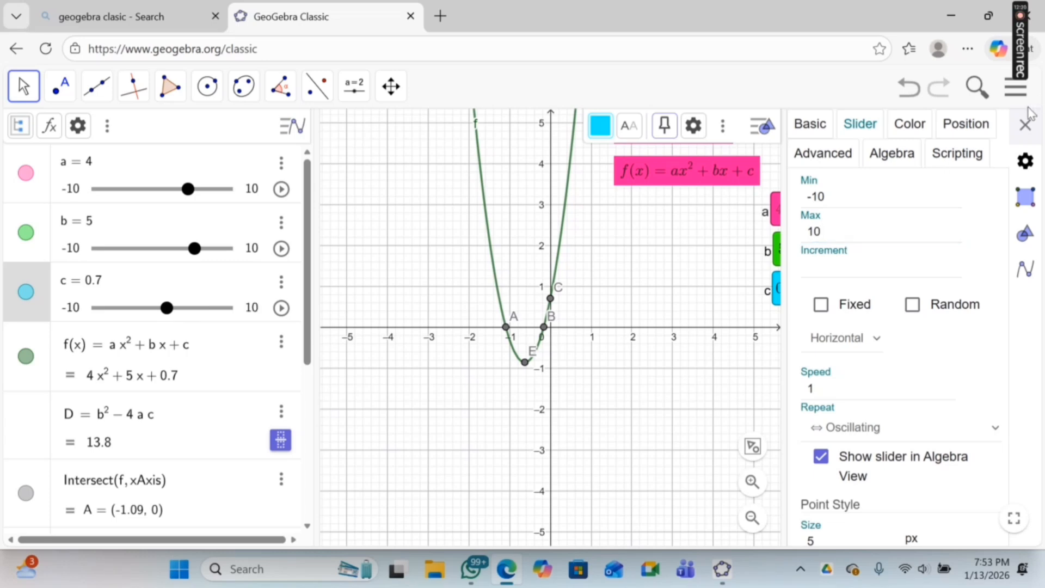
# Close the slider settings and place a new LaTeX formula text below the c slider.
pyautogui.click(1025, 125)
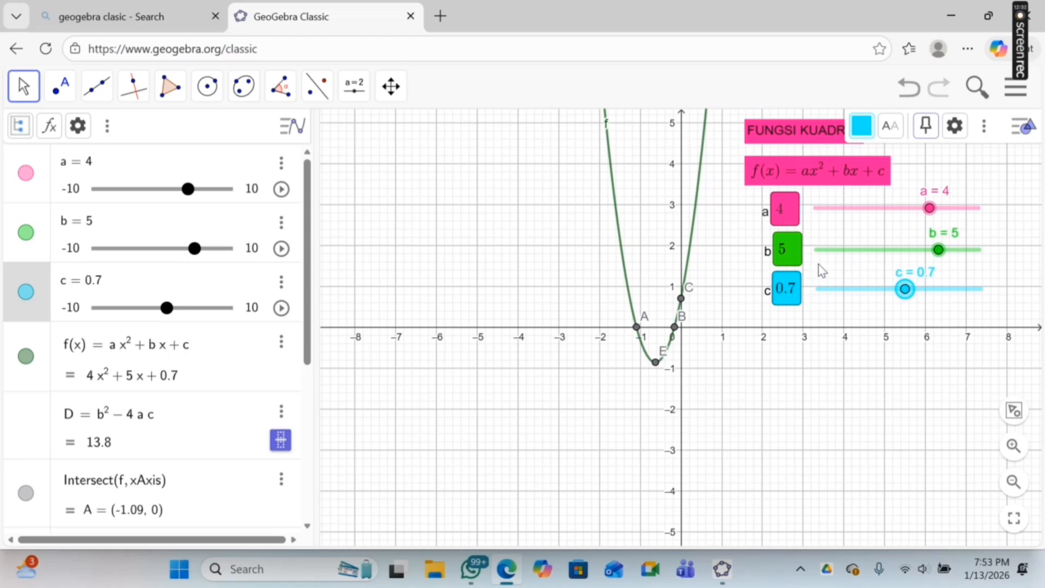
pyautogui.click(354, 86)
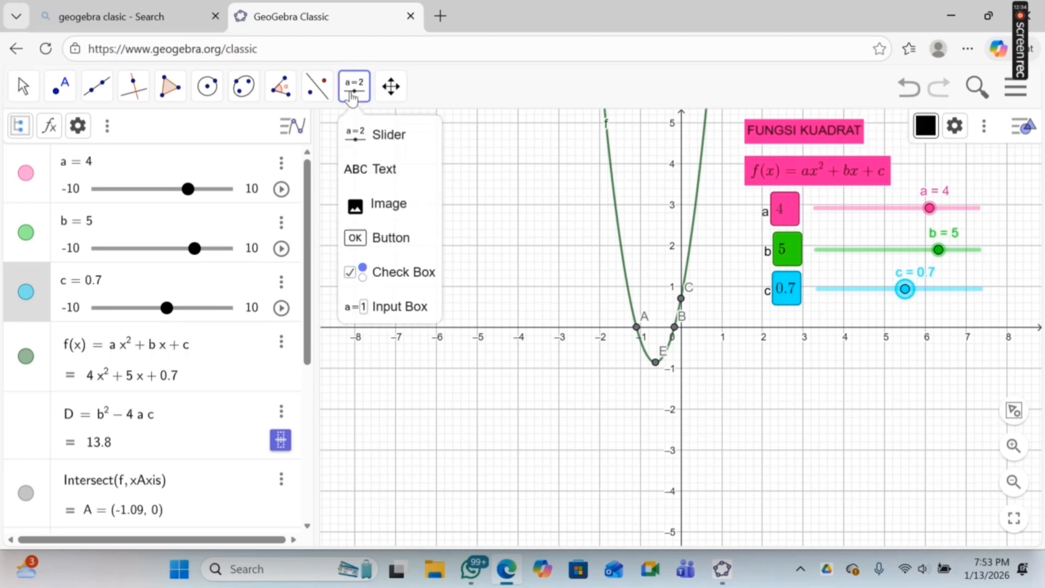
pyautogui.click(366, 172)
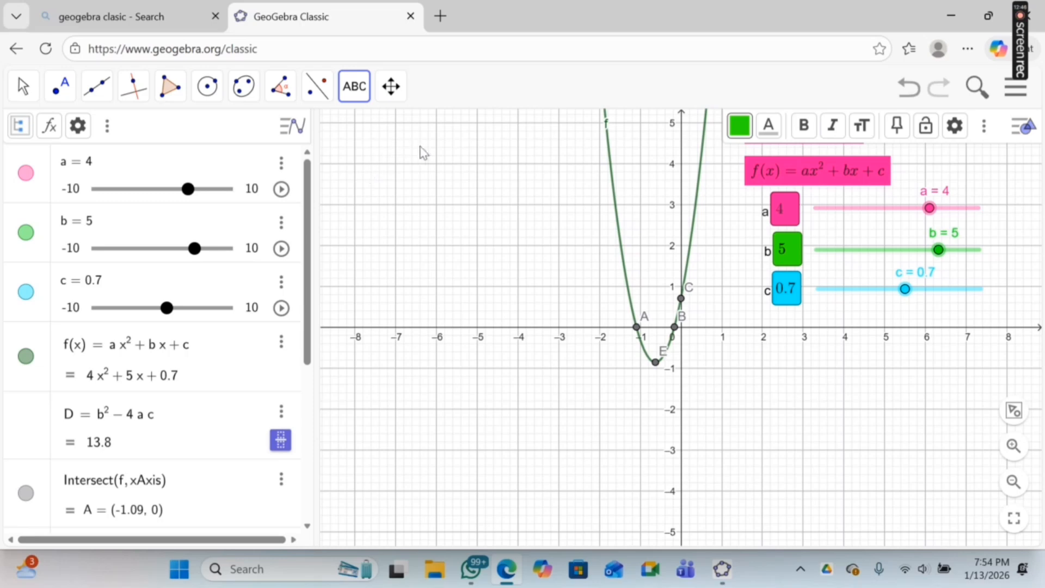
pyautogui.click(362, 104)
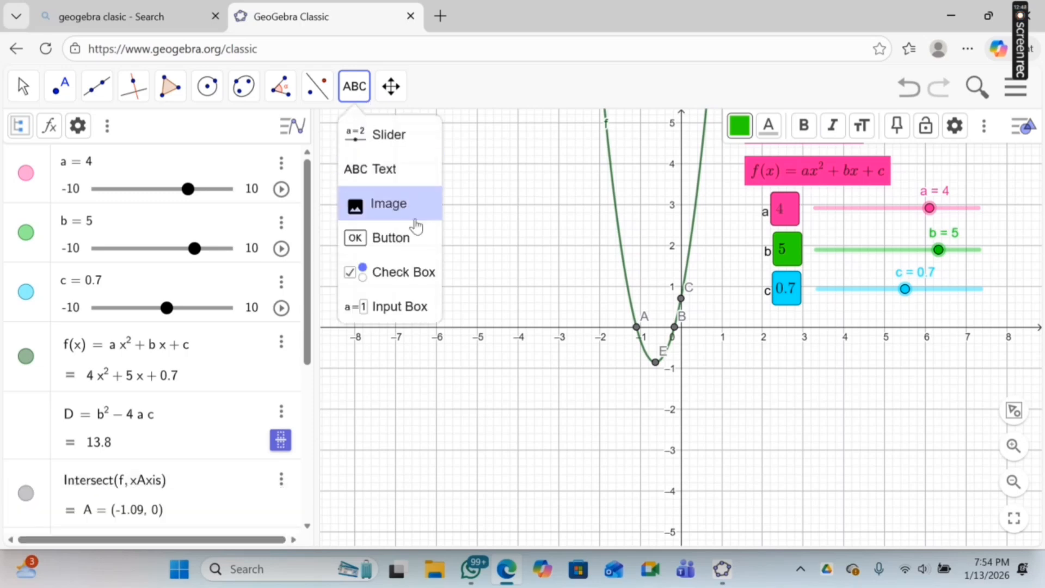
pyautogui.click(390, 238)
pyautogui.click(782, 331)
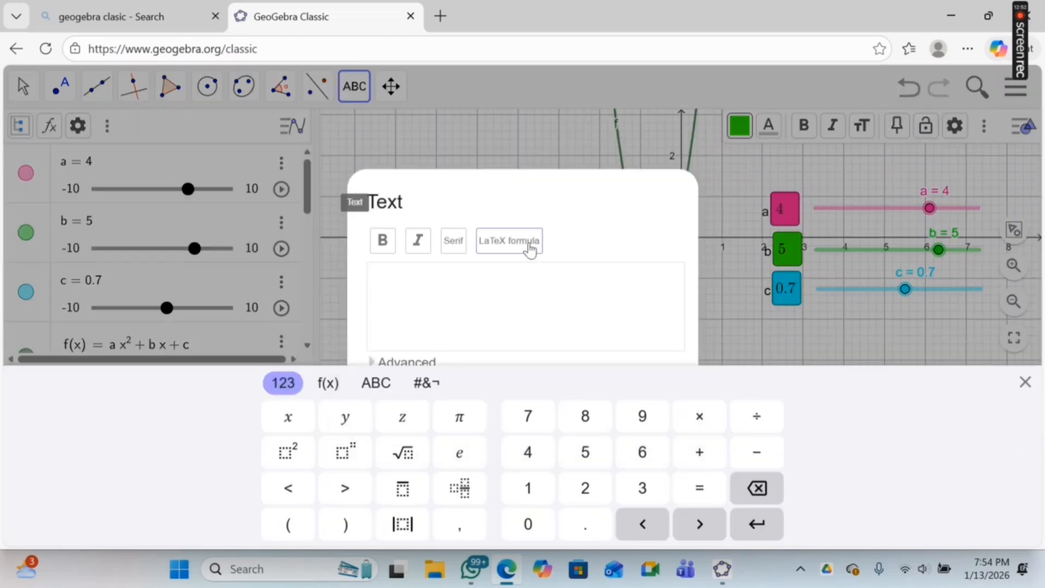
pyautogui.click(492, 284)
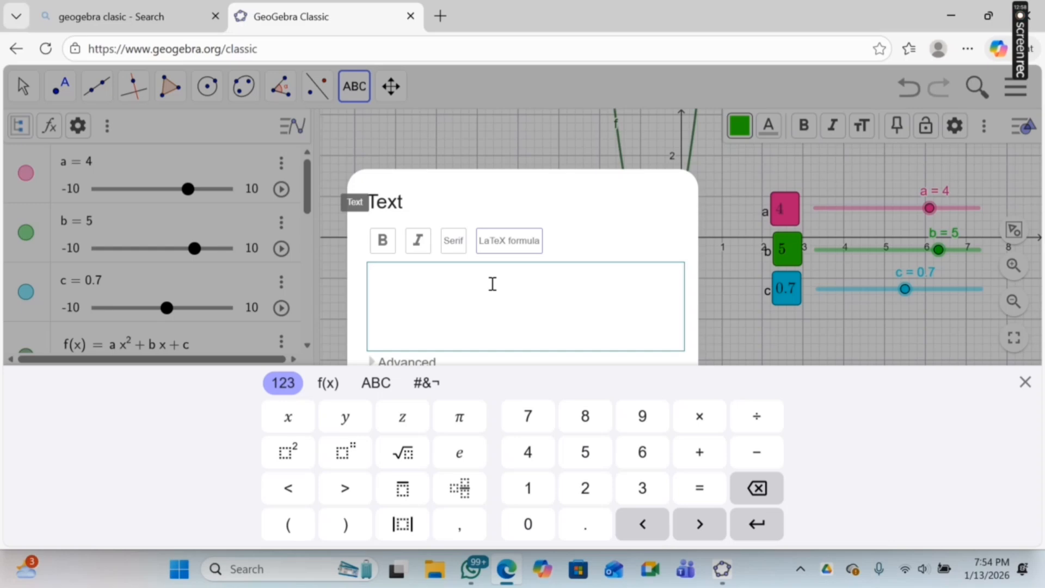
# Enter "Nilai\ diskriminan \ (D)=b^2-4ac=" as the content of the new LaTeX text.
pyautogui.write('N')
pyautogui.write('ilai')
pyautogui.write('\\')
pyautogui.write('n')
pyautogui.write('d')
pyautogui.press('BackSpace')
pyautogui.press('BackSpace')
pyautogui.write('diskriminan')
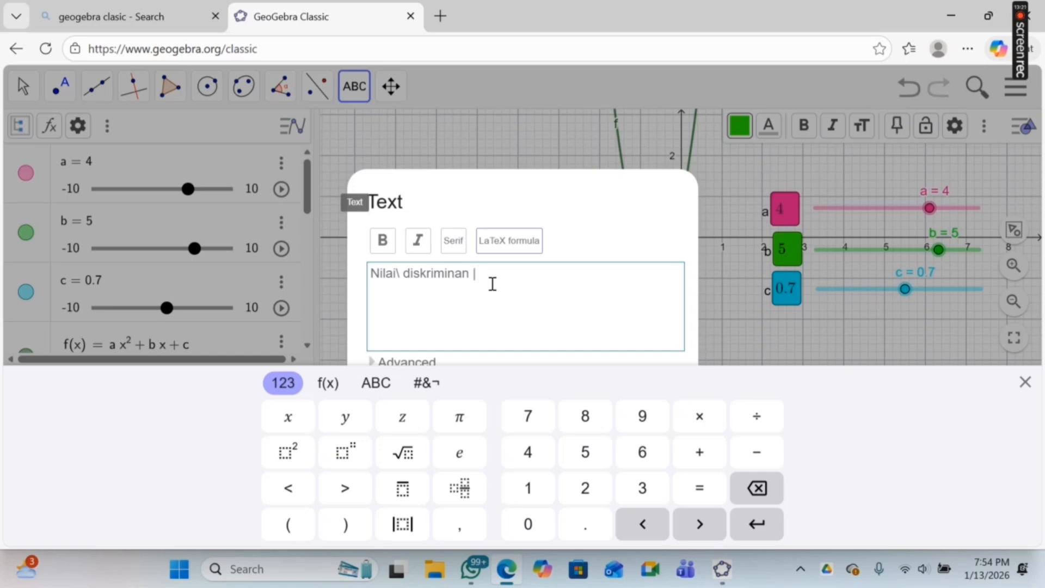
pyautogui.write('\\')
pyautogui.write('9')
pyautogui.press('BackSpace')
pyautogui.write('(D)=b2')
pyautogui.press('BackSpace')
pyautogui.write('^2-4ac=')
# Append the dynamic value of object D after the equals sign and create the discriminant text.
pyautogui.click(1026, 382)
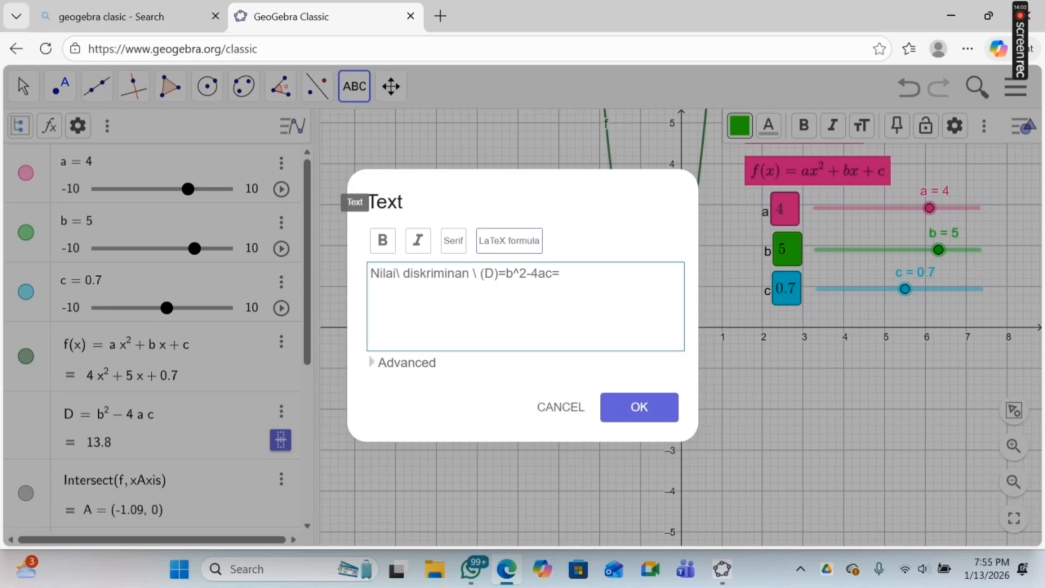
pyautogui.click(393, 365)
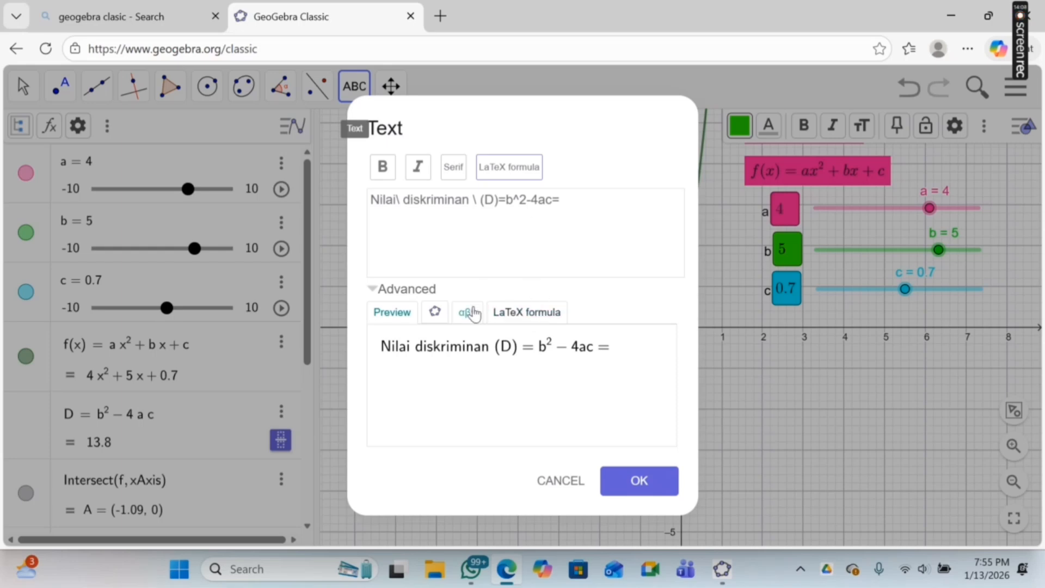
pyautogui.click(435, 312)
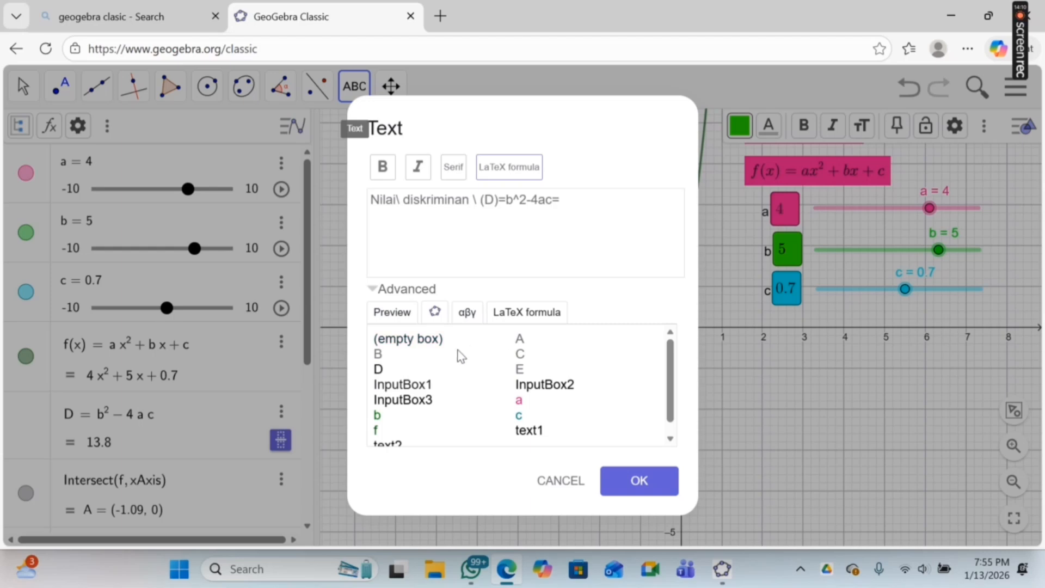
pyautogui.click(390, 373)
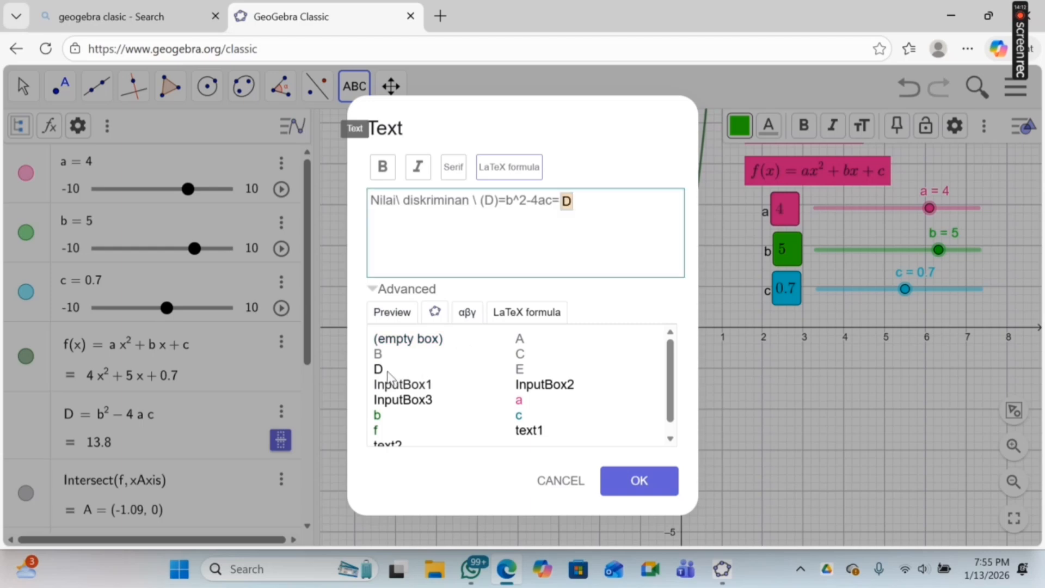
pyautogui.click(642, 490)
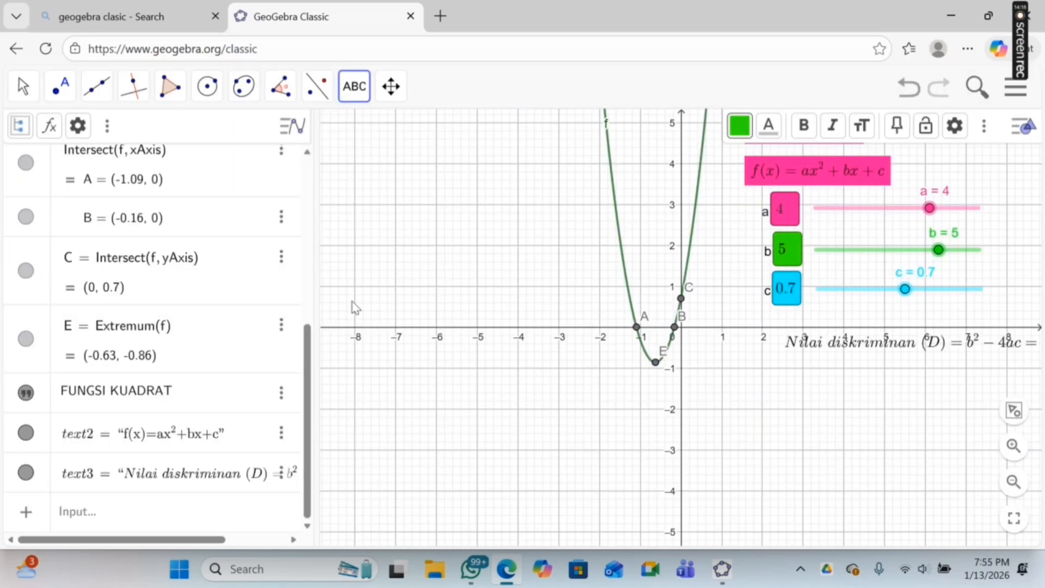
# Give the discriminant text a green background and move it left so that its value fits in the Graphics view.
pyautogui.click(23, 86)
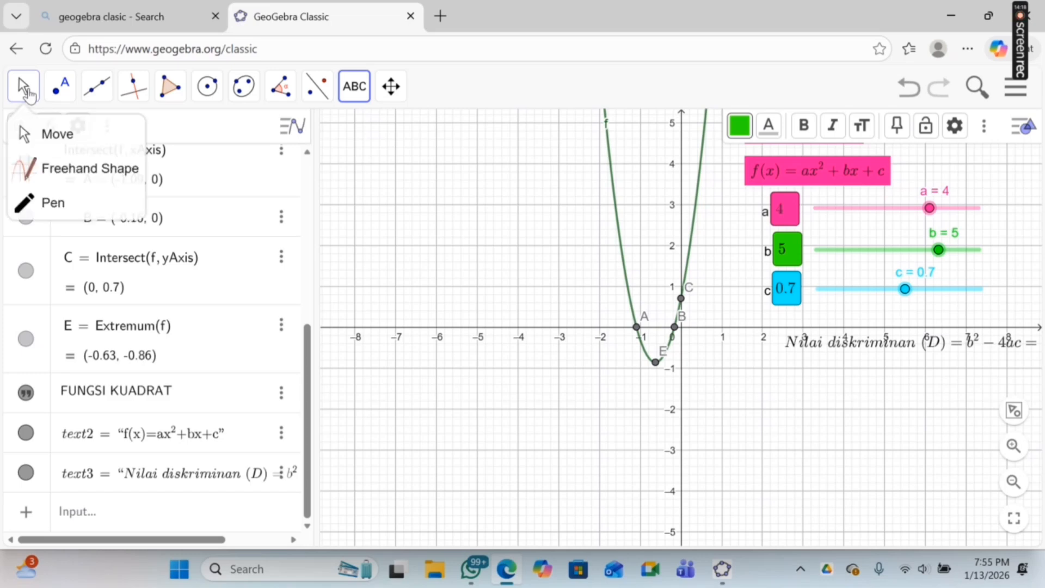
pyautogui.click(825, 351)
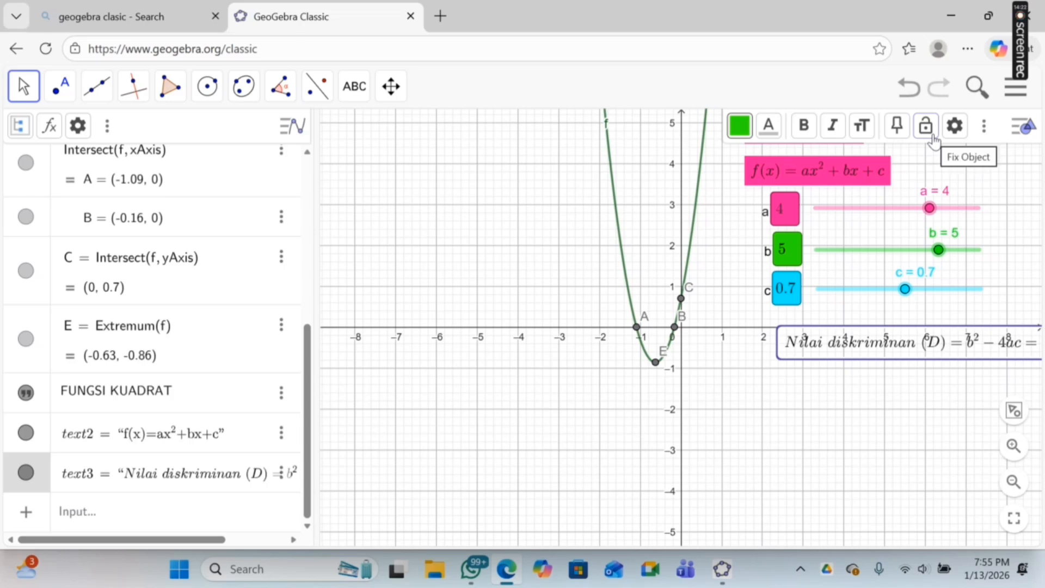
pyautogui.click(752, 126)
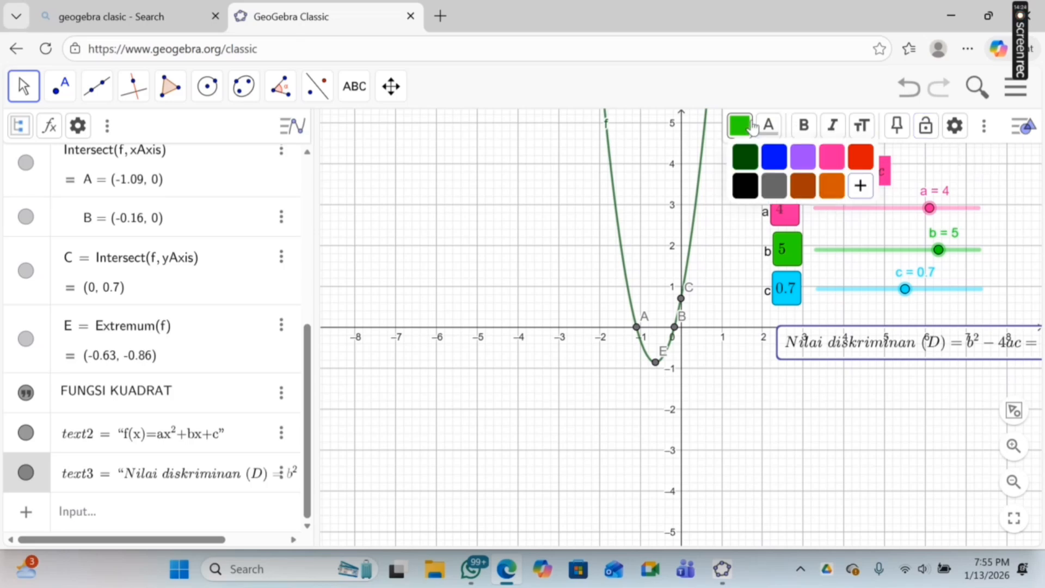
pyautogui.click(741, 129)
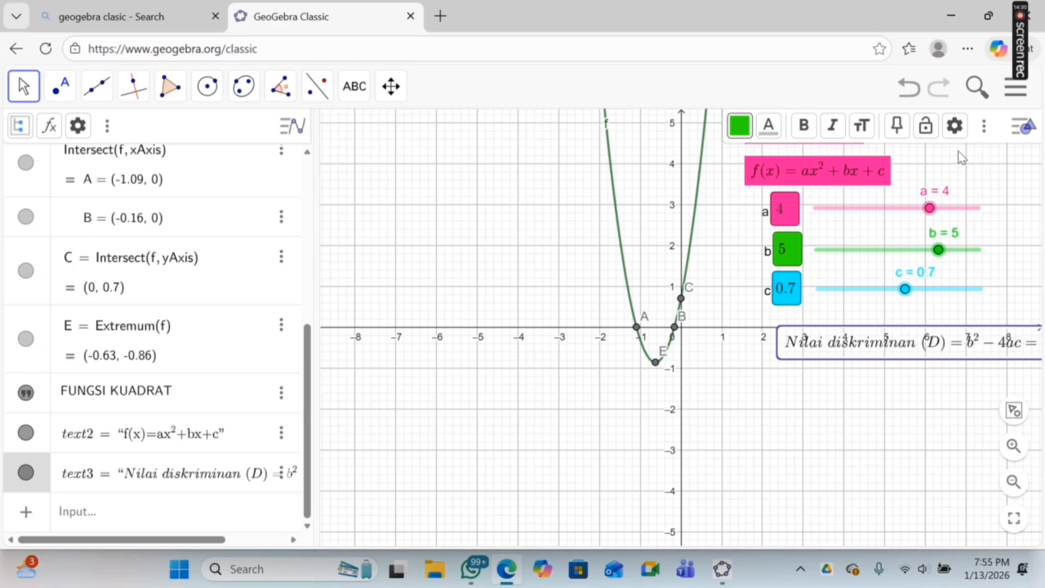
pyautogui.click(955, 125)
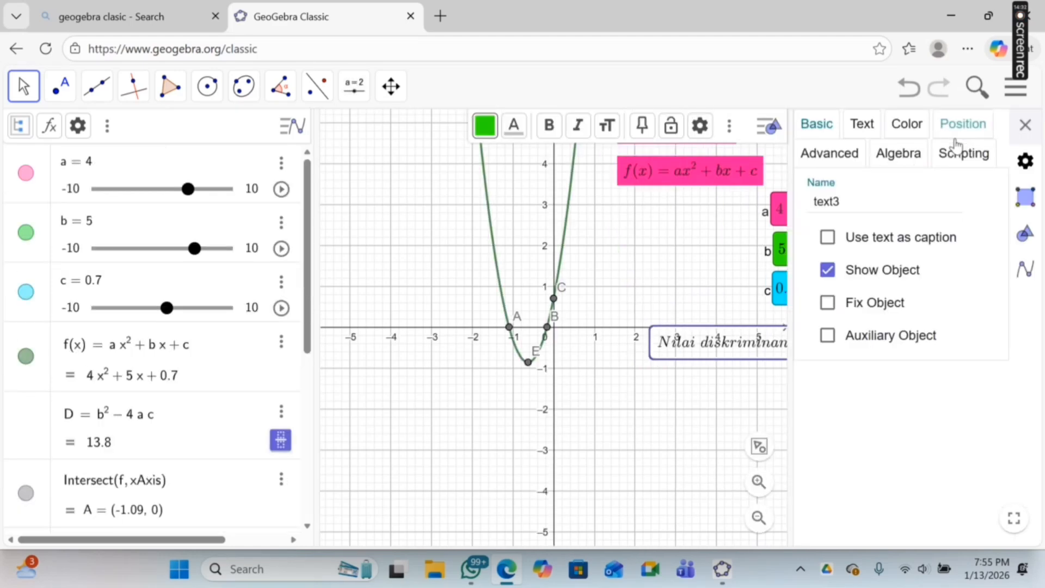
pyautogui.click(908, 124)
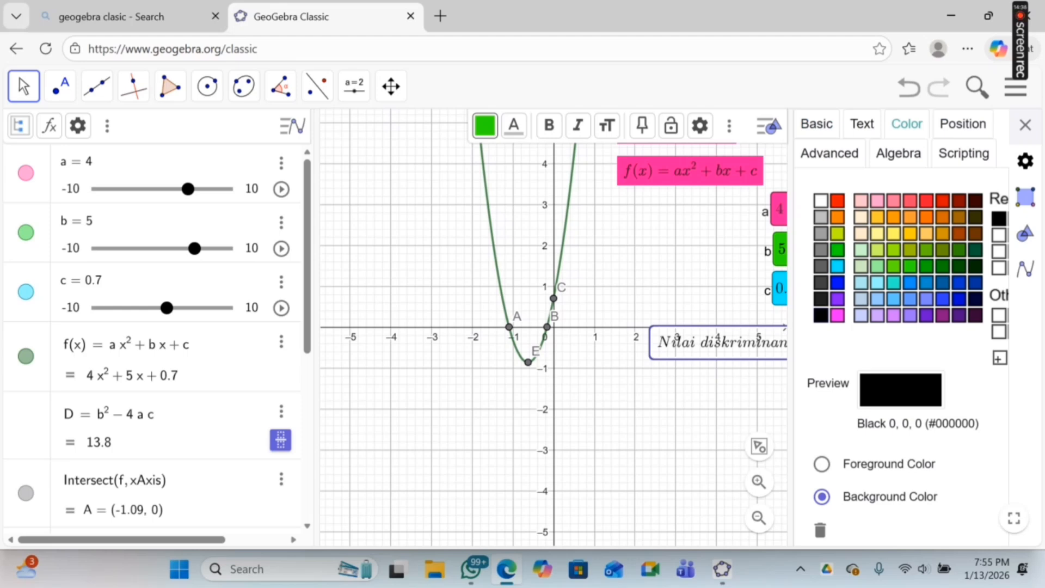
pyautogui.click(909, 266)
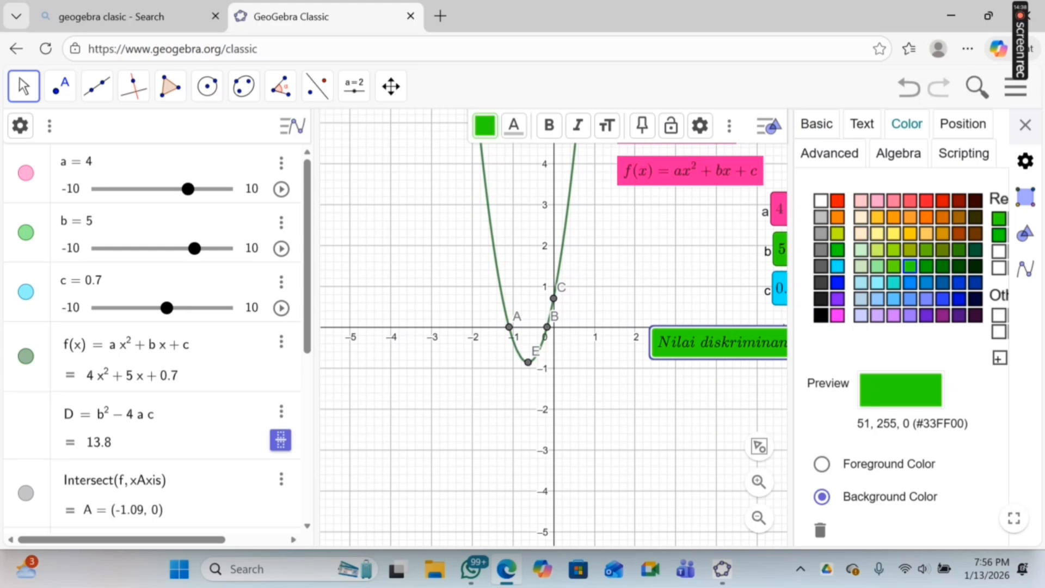
pyautogui.click(1025, 125)
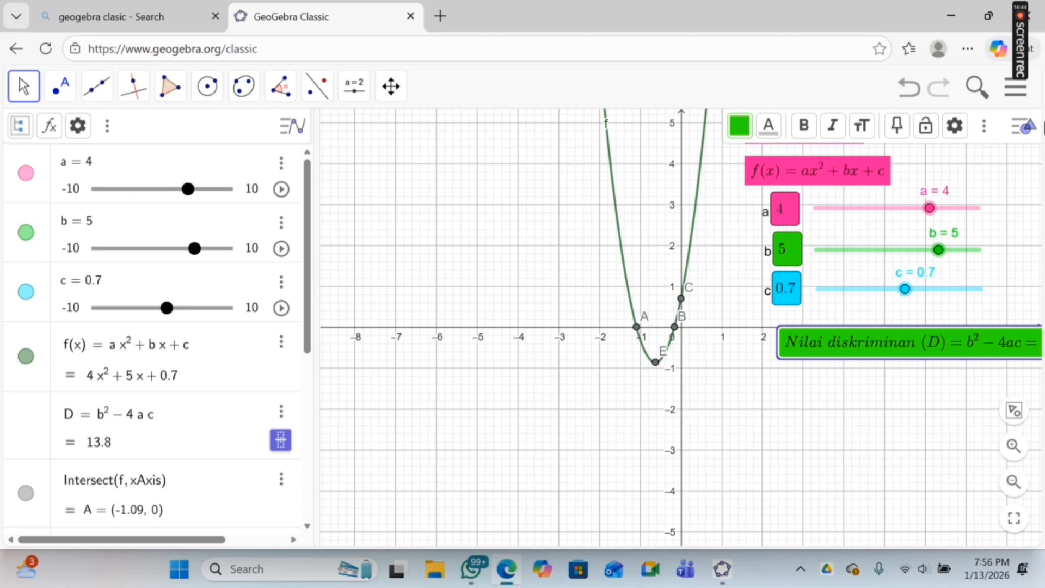
pyautogui.moveTo(877, 343); pyautogui.dragTo(811, 342)
# Adjust the sliders in the Graphics view to c = 0.8, b = 3.9 and a = 2.2.
pyautogui.moveTo(899, 288)
pyautogui.mouseDown()
pyautogui.moveTo(866, 288)
pyautogui.moveTo(931, 289)
pyautogui.moveTo(904, 288)
pyautogui.moveTo(918, 289)
pyautogui.mouseUp()
pyautogui.moveTo(940, 251)
pyautogui.mouseDown()
pyautogui.moveTo(931, 262)
pyautogui.moveTo(941, 260)
pyautogui.mouseUp()
pyautogui.moveTo(931, 213)
pyautogui.mouseDown()
pyautogui.moveTo(901, 223)
pyautogui.moveTo(926, 220)
pyautogui.moveTo(916, 220)
pyautogui.mouseUp()
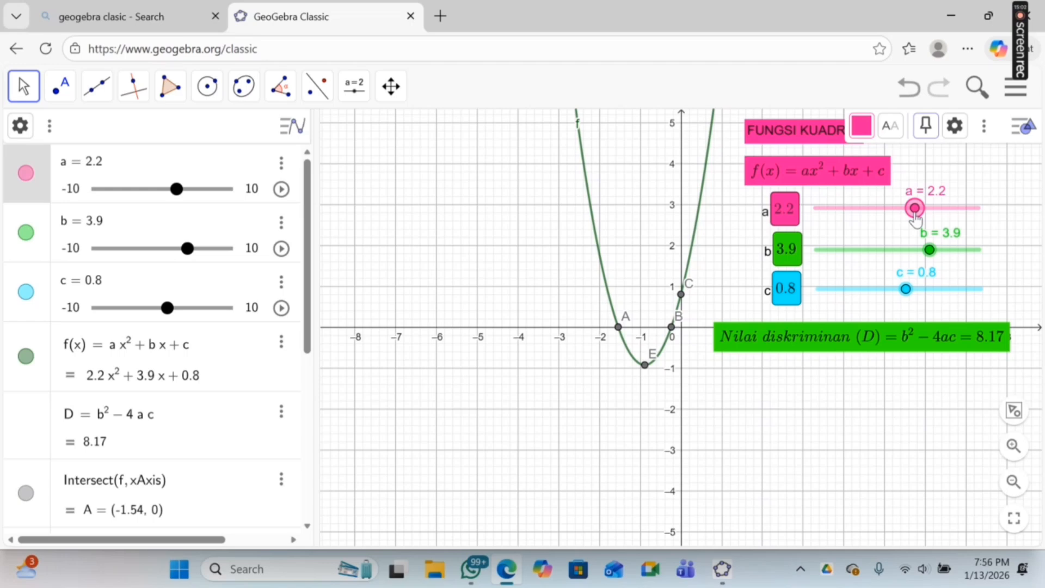
# Start a new LaTeX text below the discriminant text with the content "Sumbu\ Simetri".
pyautogui.click(358, 87)
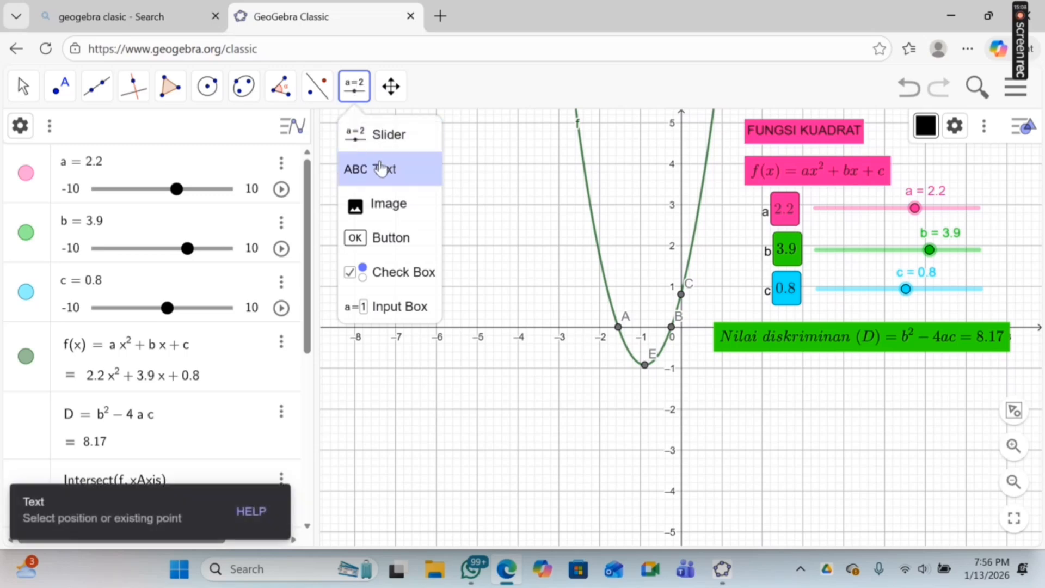
pyautogui.click(381, 169)
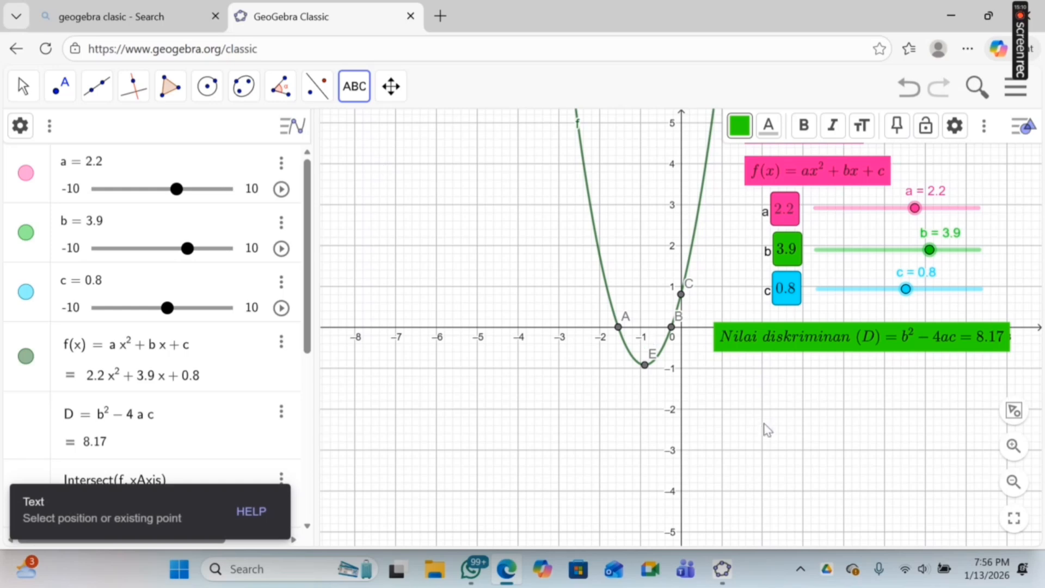
pyautogui.click(730, 372)
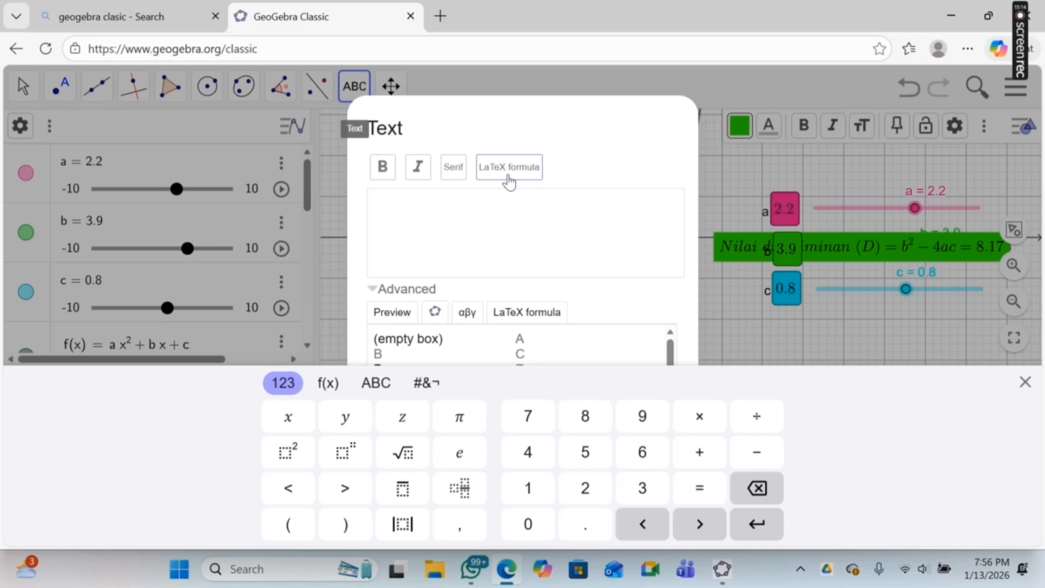
pyautogui.click(403, 294)
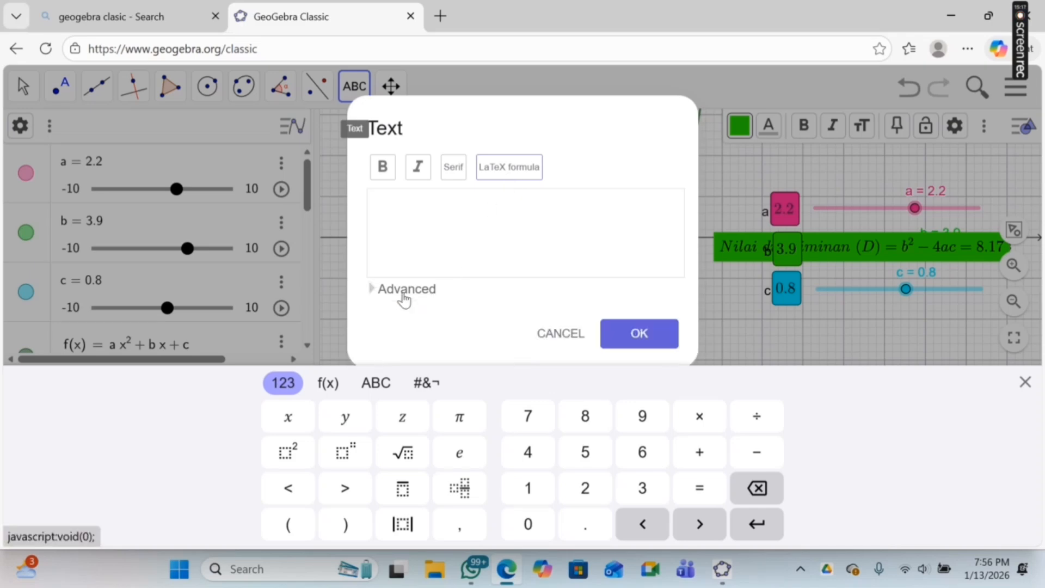
pyautogui.click(465, 207)
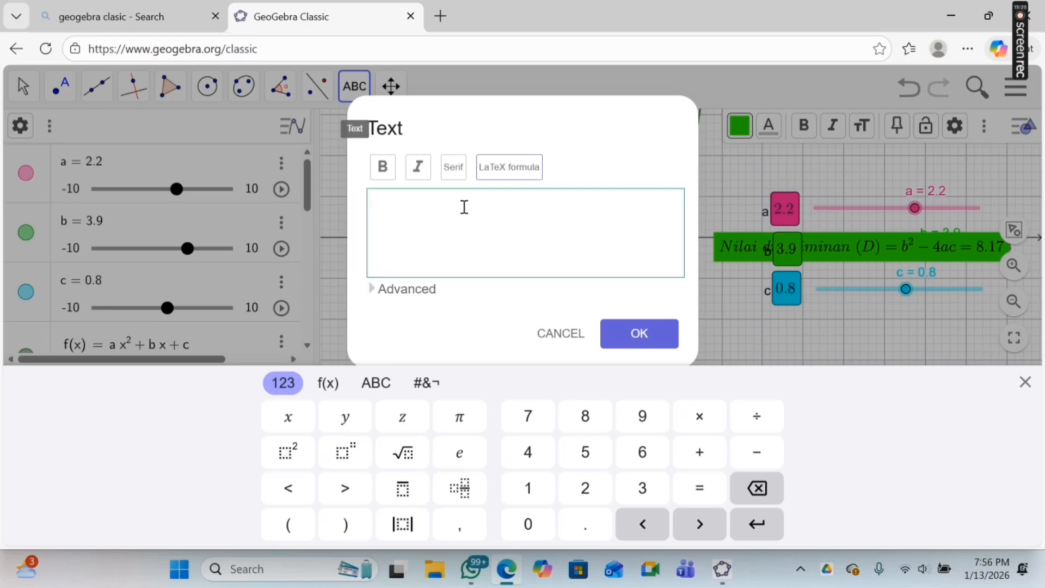
pyautogui.write('Sumbu Simetr')
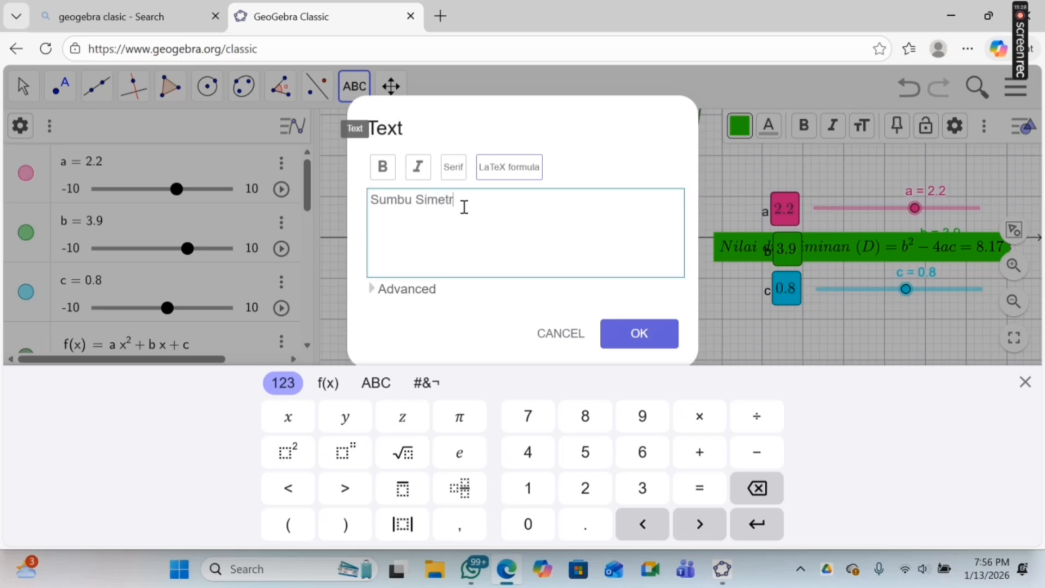
pyautogui.write('i')
pyautogui.click(412, 202)
pyautogui.write('l')
pyautogui.press('BackSpace')
pyautogui.write('\\')
# Append an equals sign and a LaTeX fraction template after "Sumbu\ Simetri".
pyautogui.click(387, 291)
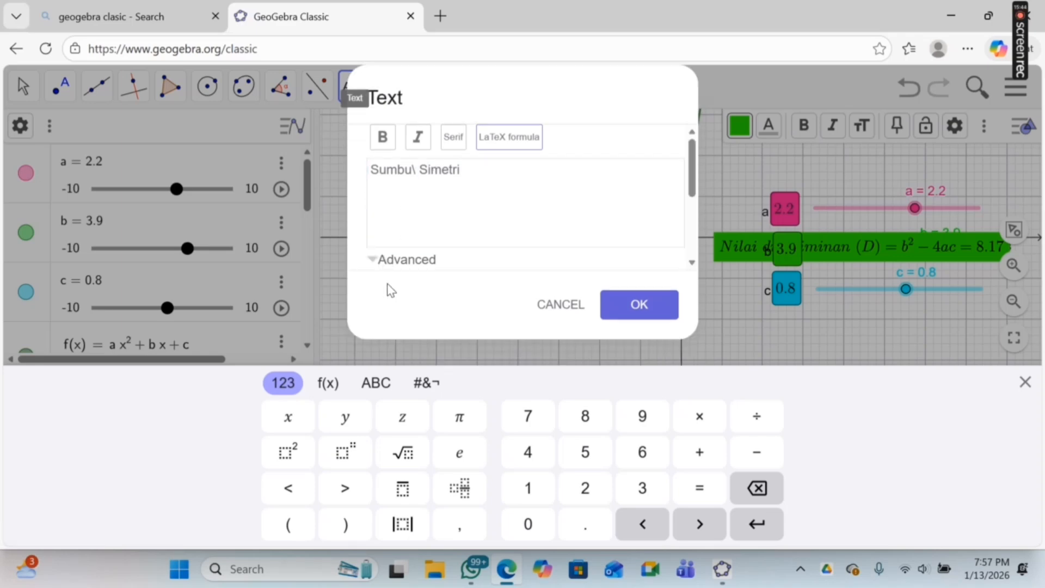
pyautogui.click(567, 265)
pyautogui.scroll(-2, 566, 262)
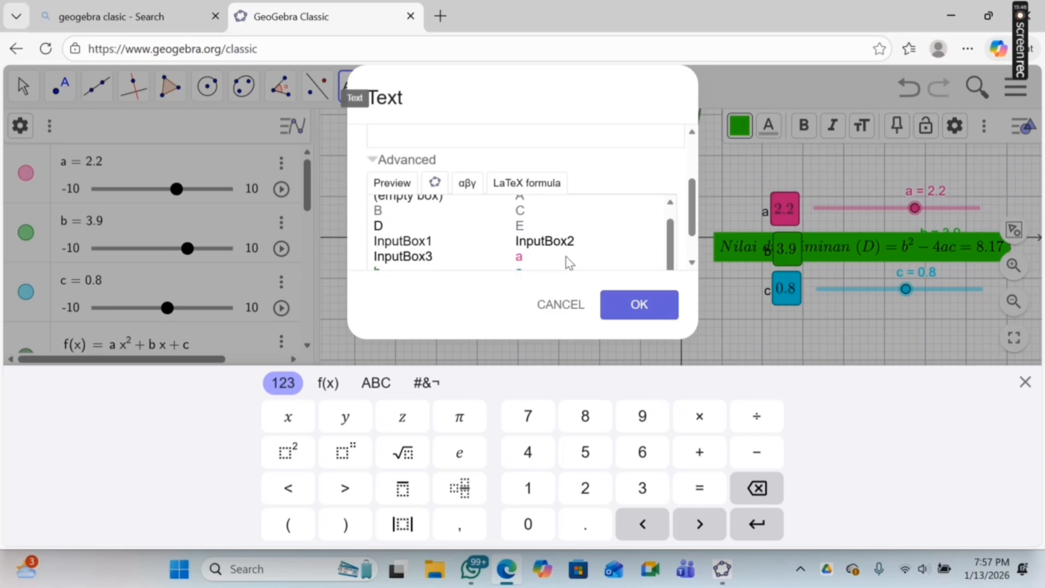
pyautogui.scroll(1, 566, 257)
pyautogui.click(392, 183)
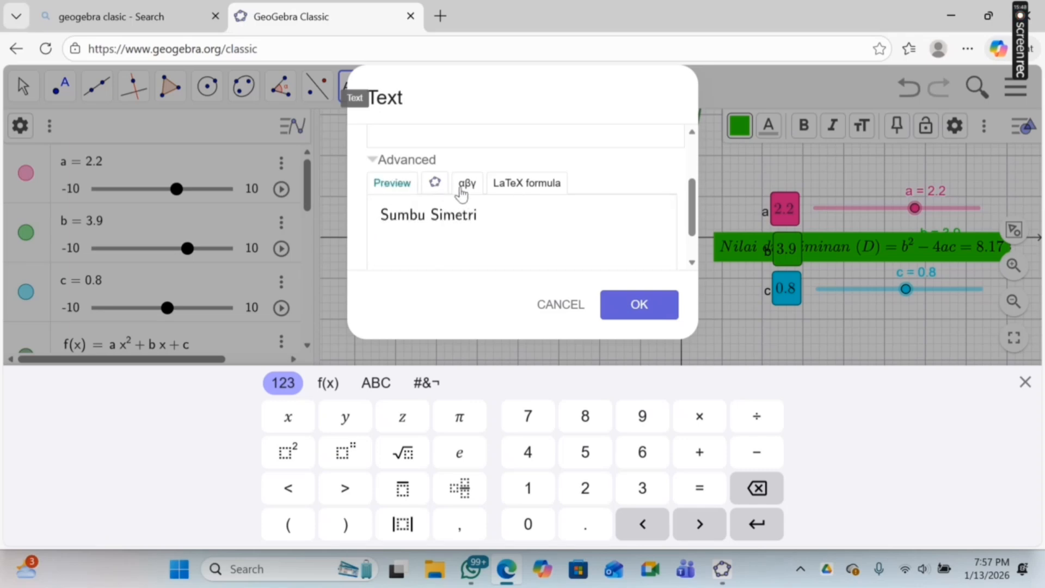
pyautogui.click(512, 184)
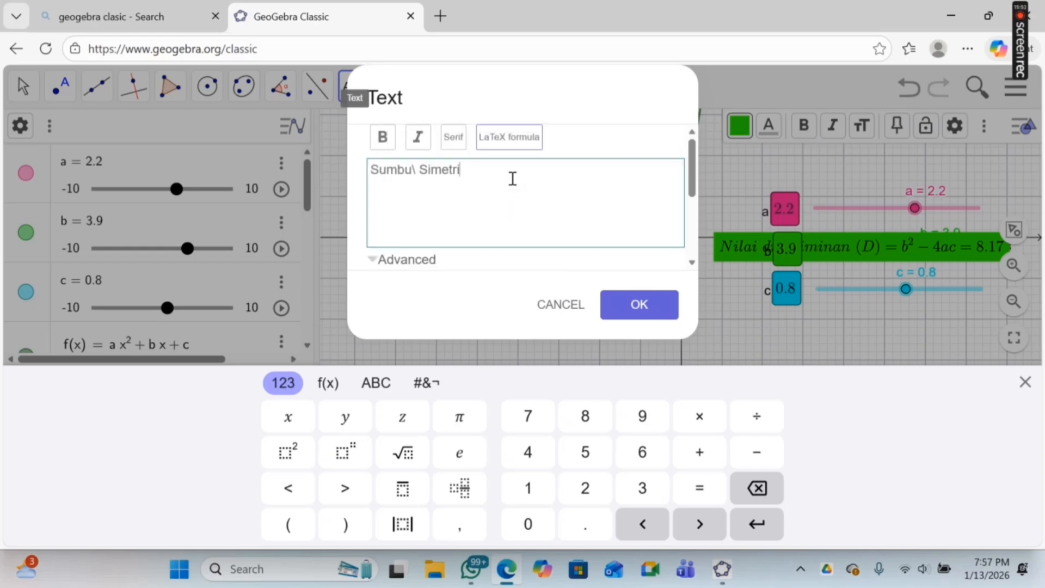
pyautogui.write('=')
pyautogui.scroll(-2, 509, 194)
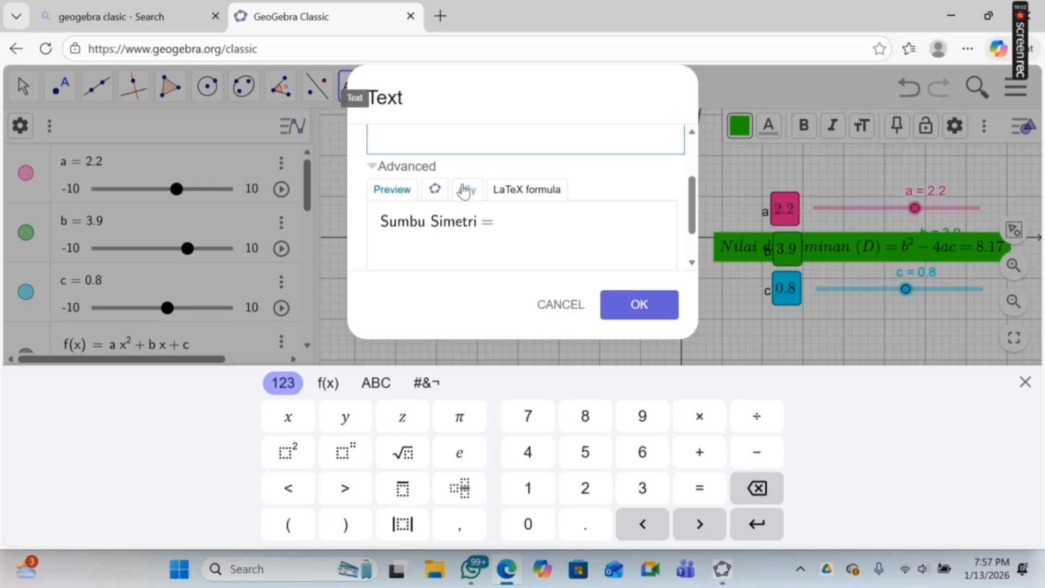
pyautogui.click(526, 198)
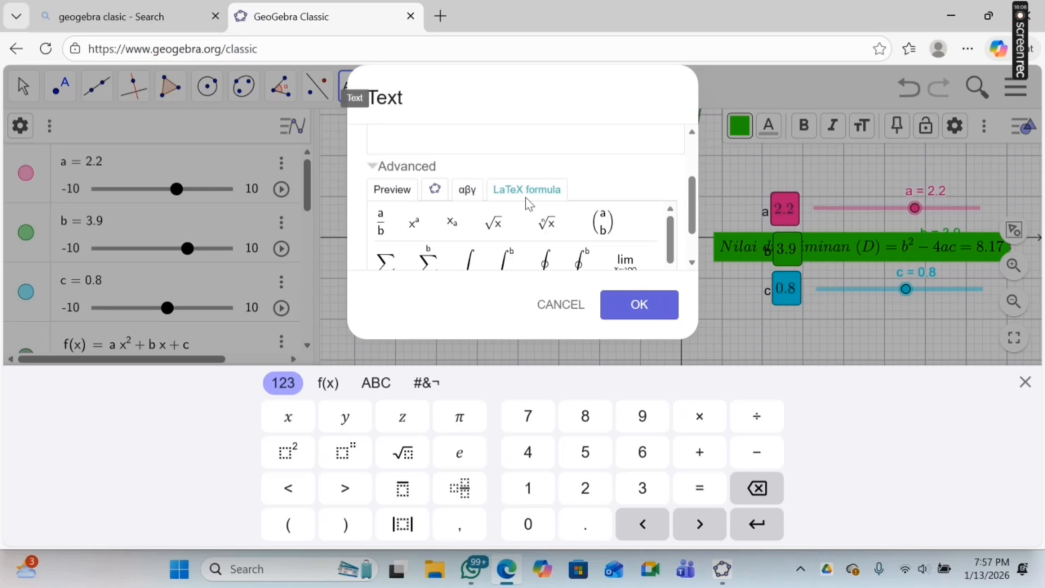
pyautogui.click(389, 219)
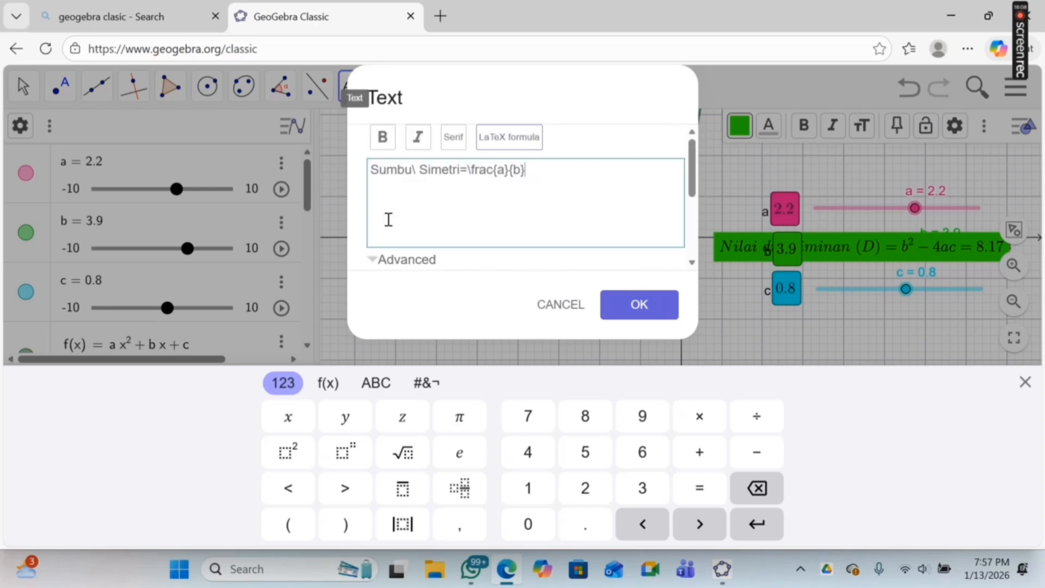
# Fill the fraction with -b as numerator and 2a as denominator, giving \frac{-b}{2a}.
pyautogui.click(505, 172)
pyautogui.doubleClick(505, 170)
pyautogui.write('-b')
pyautogui.press('BackSpace')
pyautogui.write('2a')
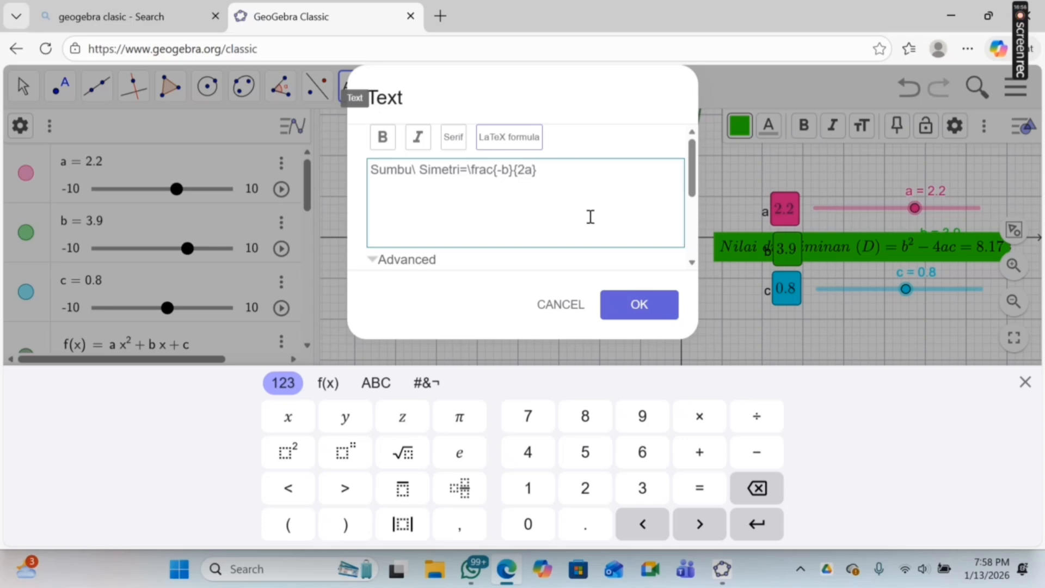
# Confirm the "Sumbu Simetri" fraction text and move it up beneath the discriminant text in the Graphics view.
pyautogui.click(615, 310)
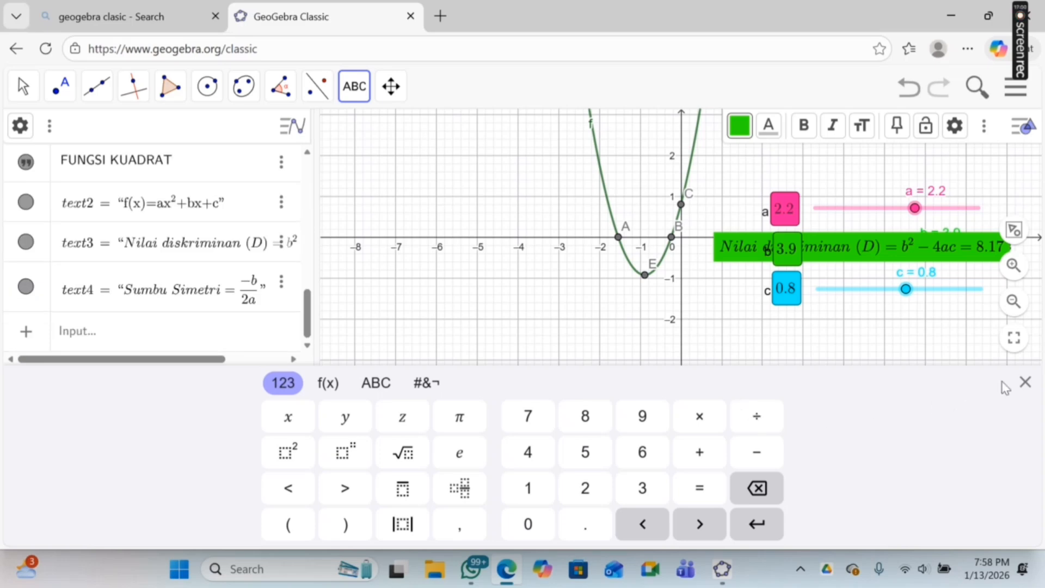
pyautogui.click(1024, 384)
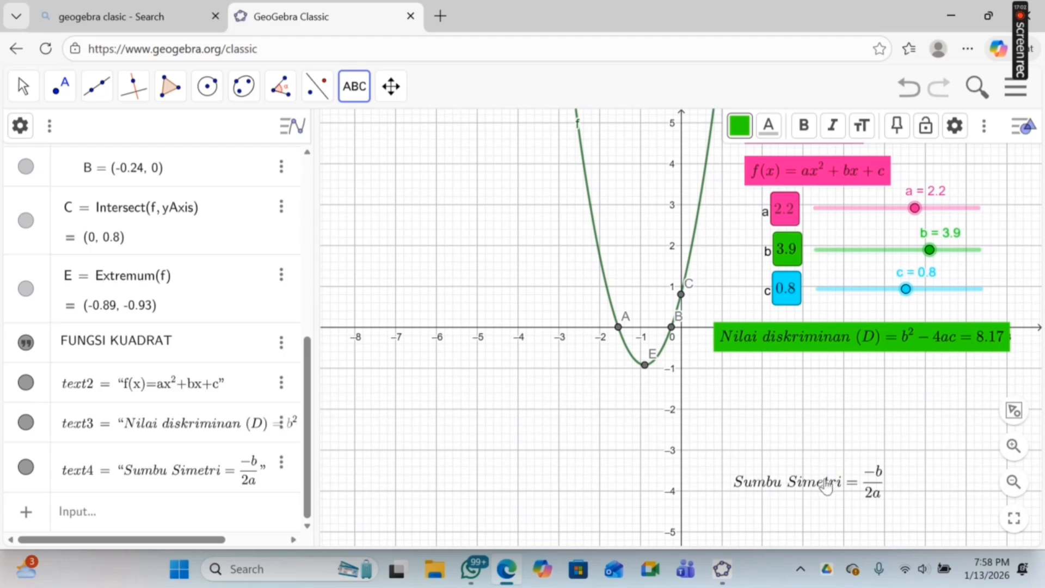
pyautogui.click(828, 454)
pyautogui.moveTo(828, 455); pyautogui.dragTo(824, 391)
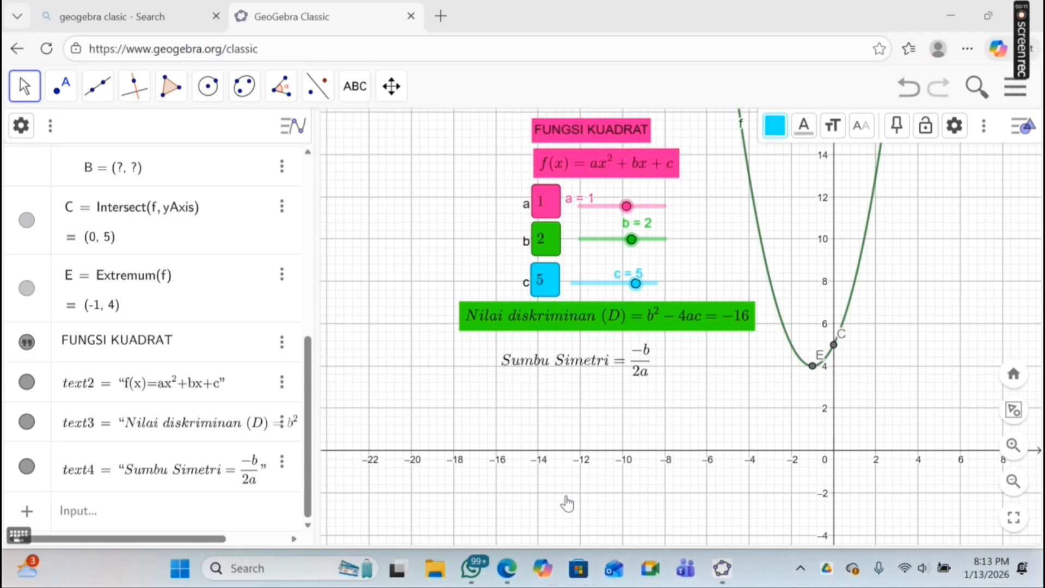
# Define X = -b/(2a) as a new algebra entry, with b and 2a written as a fraction.
pyautogui.click(195, 520)
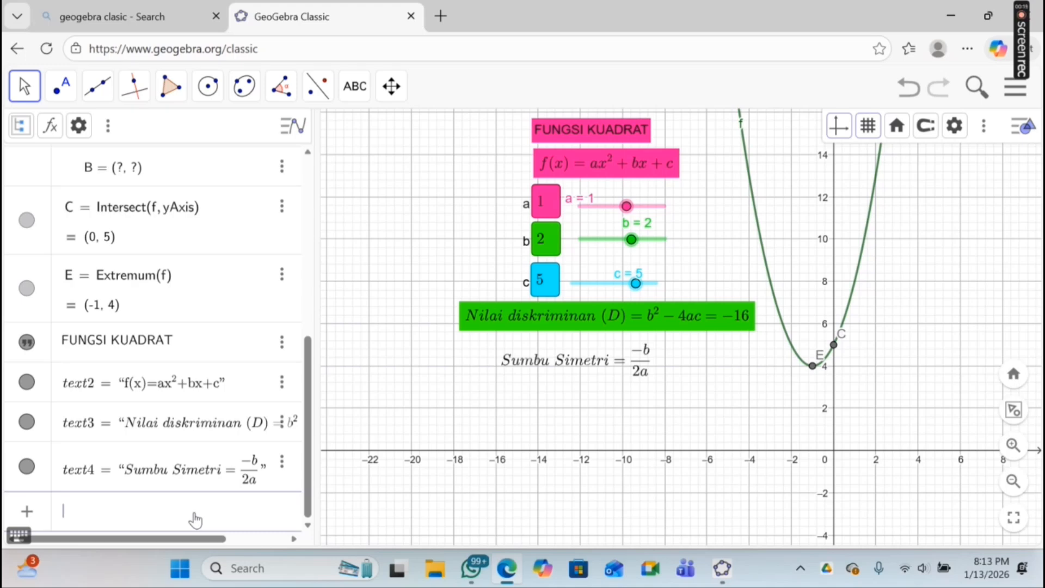
pyautogui.write('x')
pyautogui.click(20, 534)
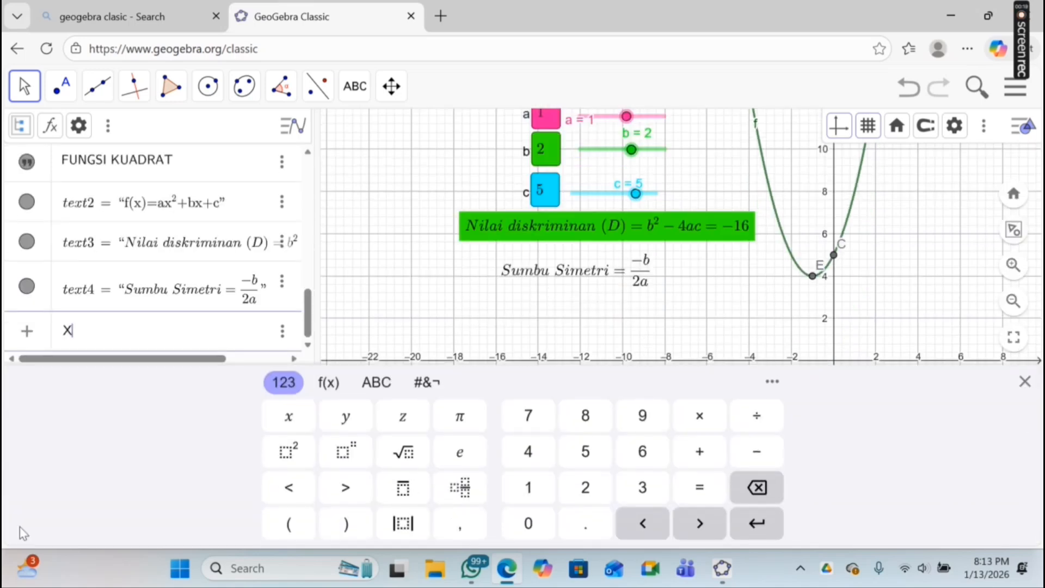
pyautogui.write('= ')
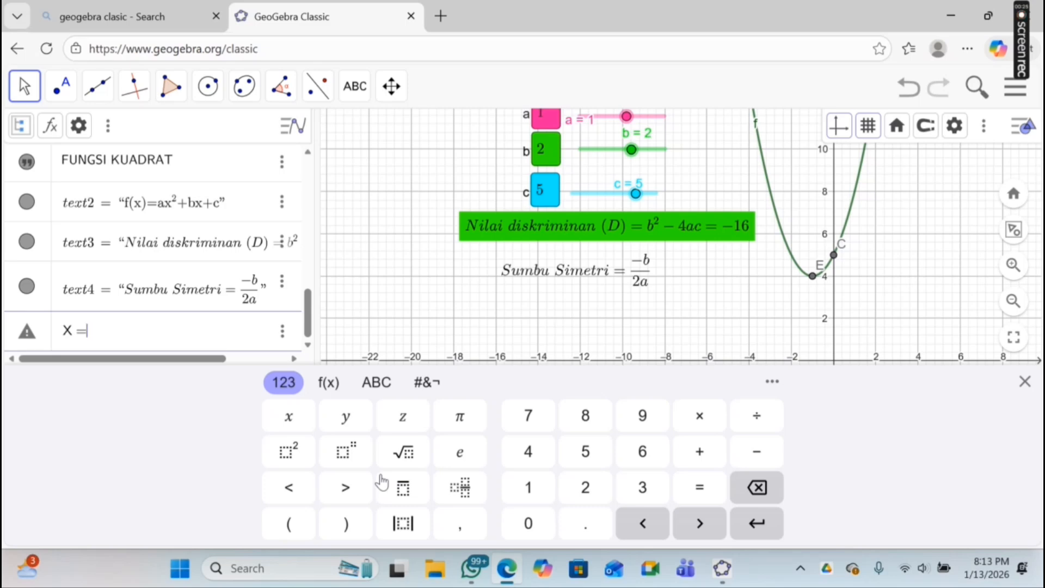
pyautogui.write('-b')
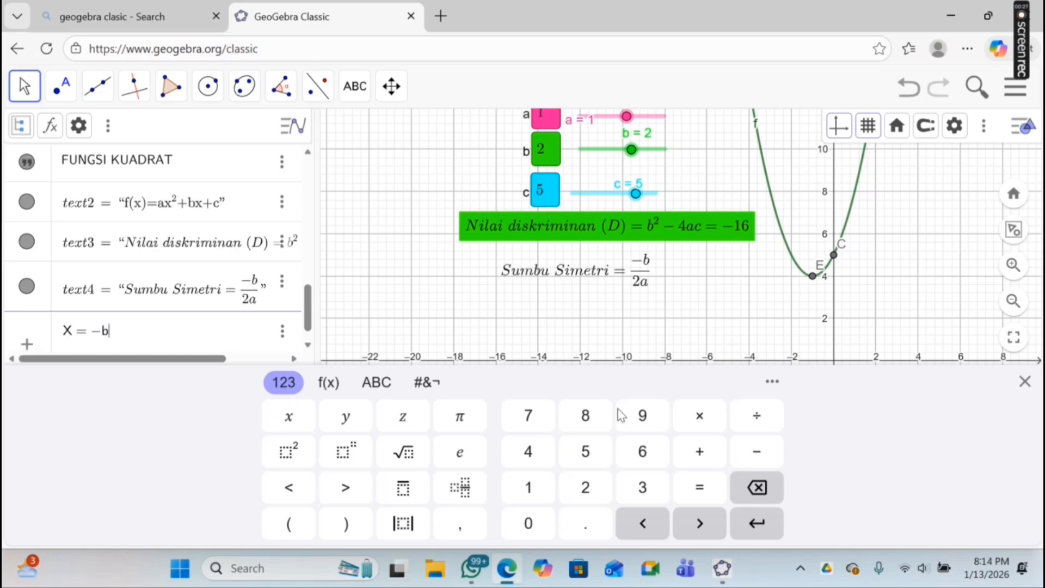
pyautogui.click(754, 419)
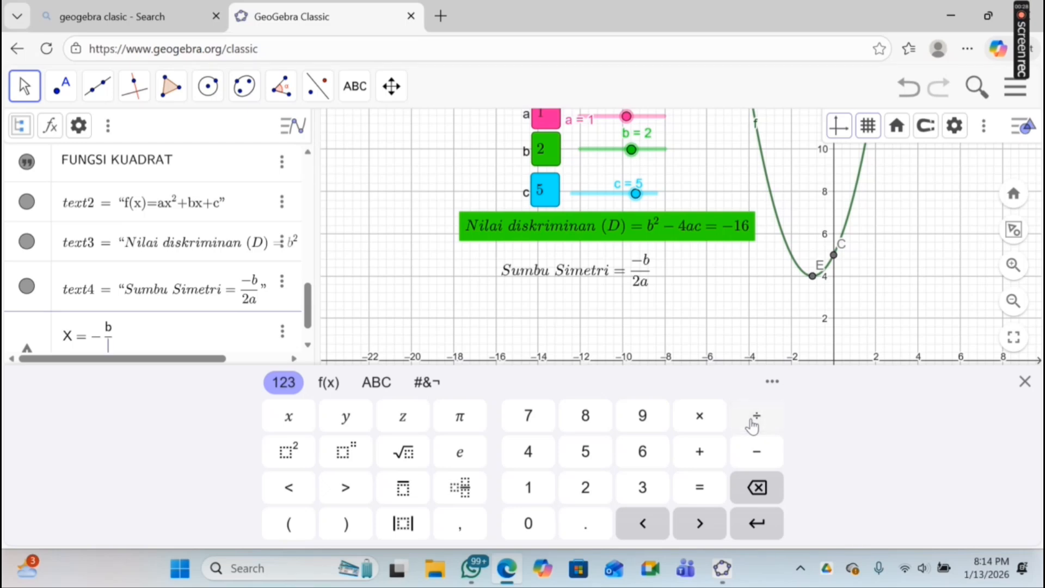
pyautogui.write('2a')
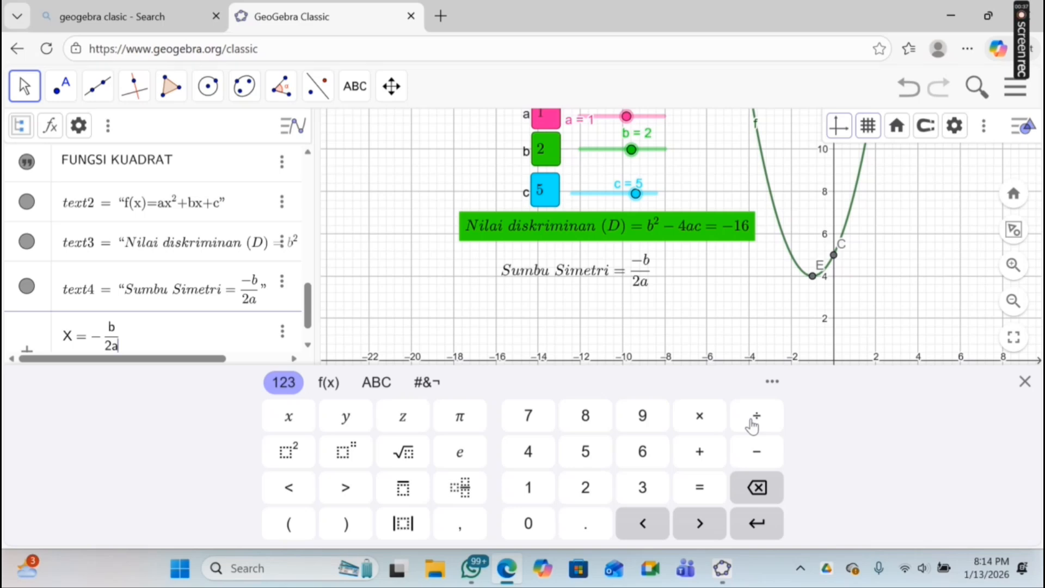
pyautogui.press('Return')
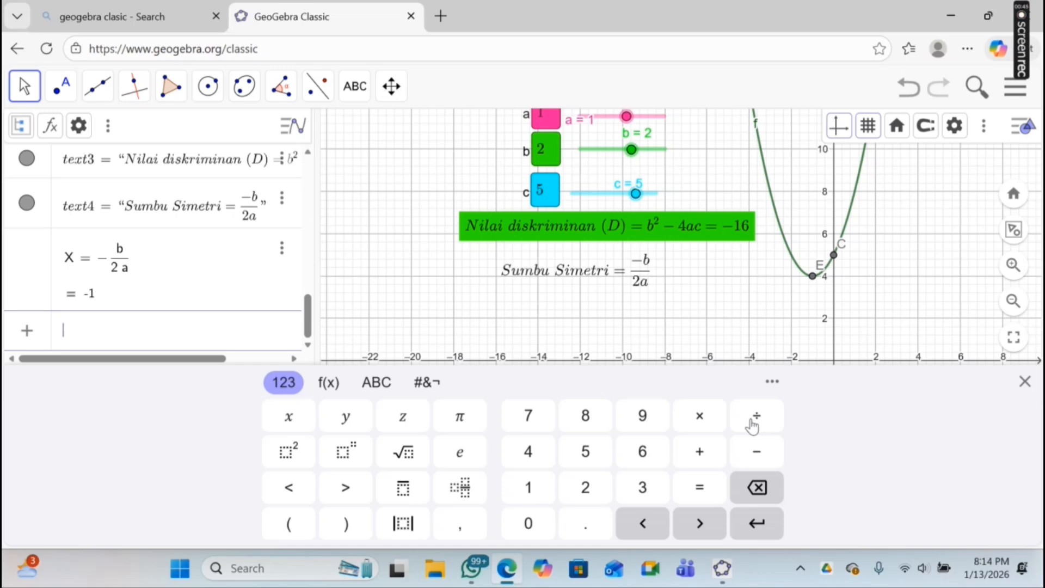
# Define Y = -D/(4a) as a new algebra entry and hide the virtual keyboard.
pyautogui.write('Y ')
pyautogui.write('= ')
pyautogui.write('-')
pyautogui.write('D')
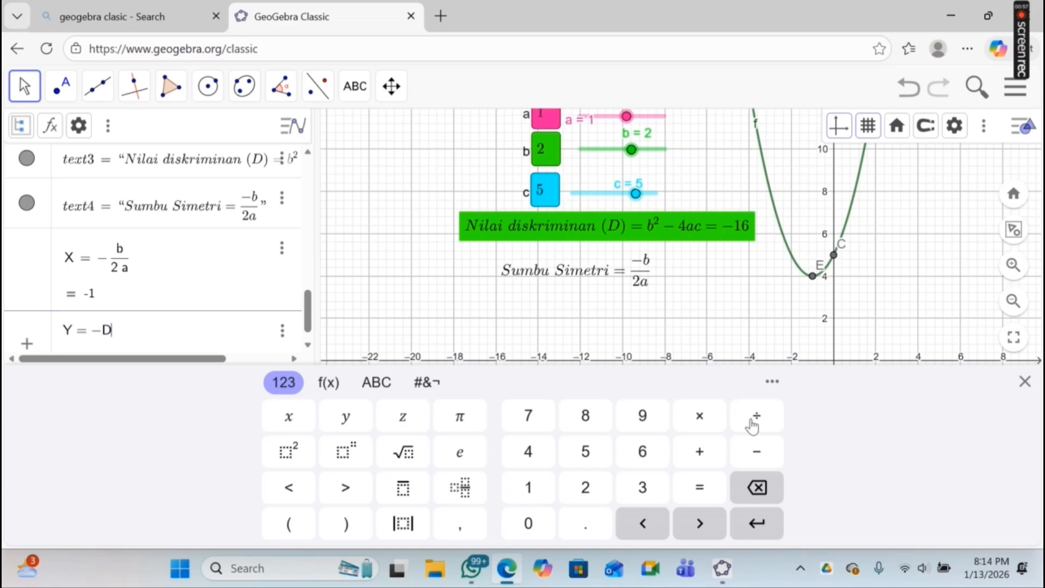
pyautogui.write('/')
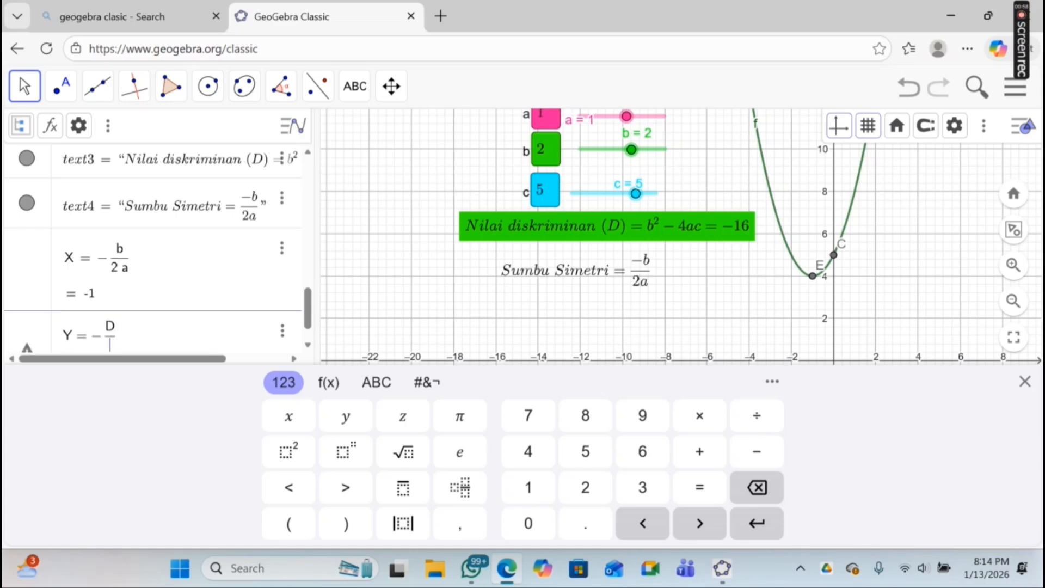
pyautogui.write('4a')
pyautogui.press('Return')
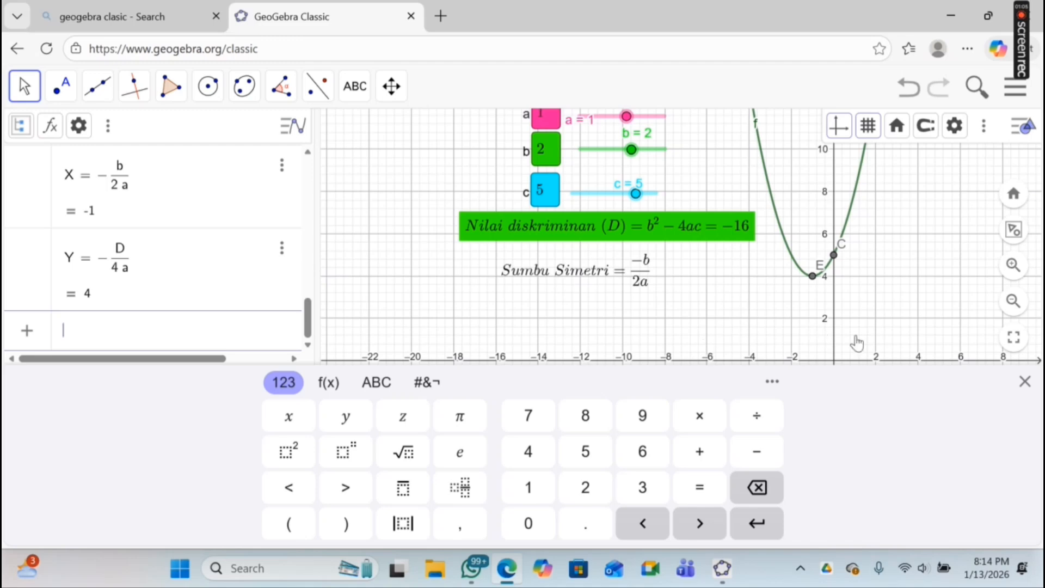
pyautogui.click(1026, 381)
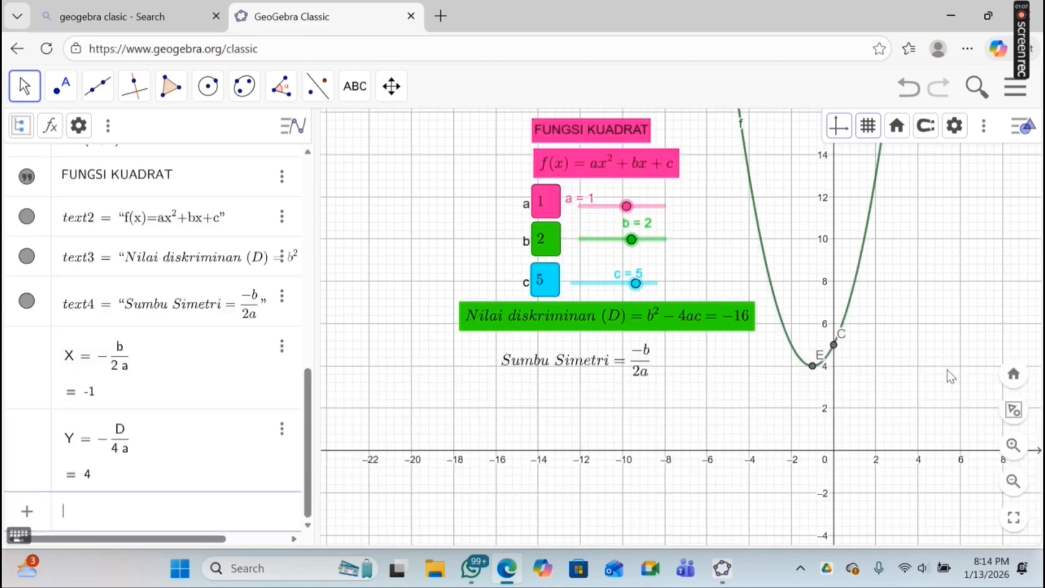
# Edit the "Sumbu Simetri" text to append an equals sign and the dynamic object X after the fraction.
pyautogui.scroll(10, 831, 316)
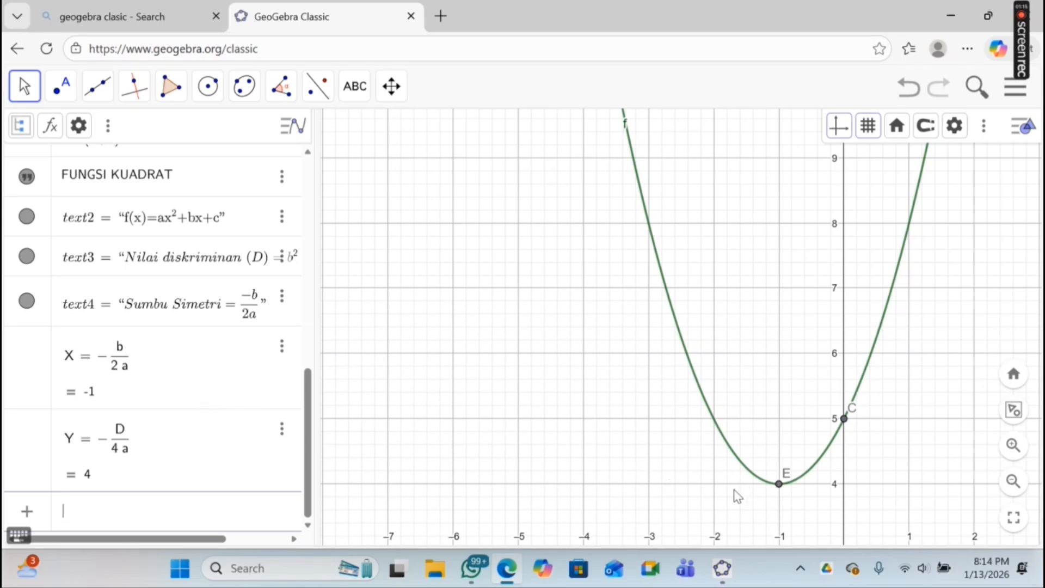
pyautogui.scroll(-10, 738, 497)
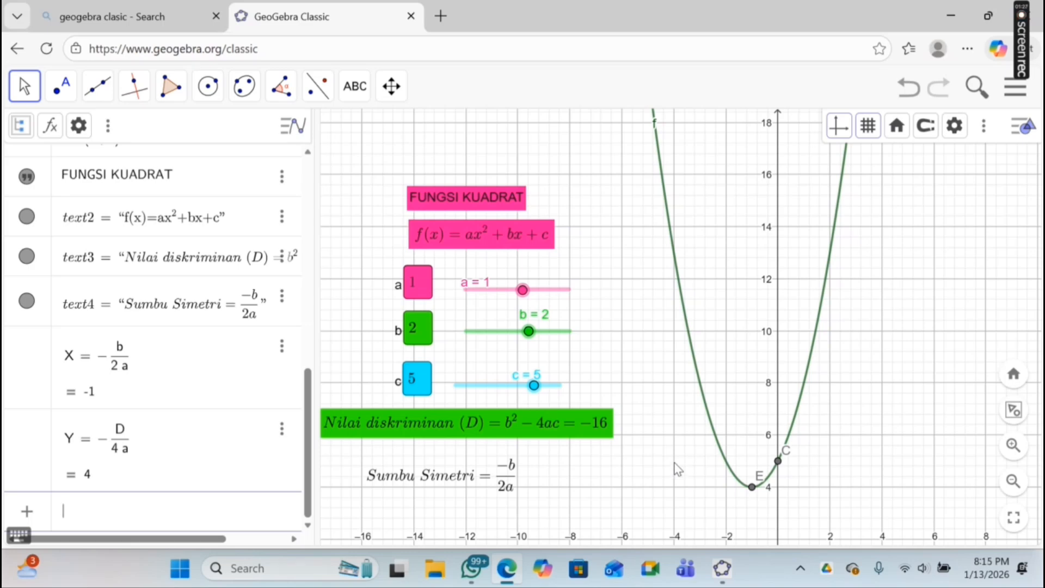
pyautogui.doubleClick(504, 485)
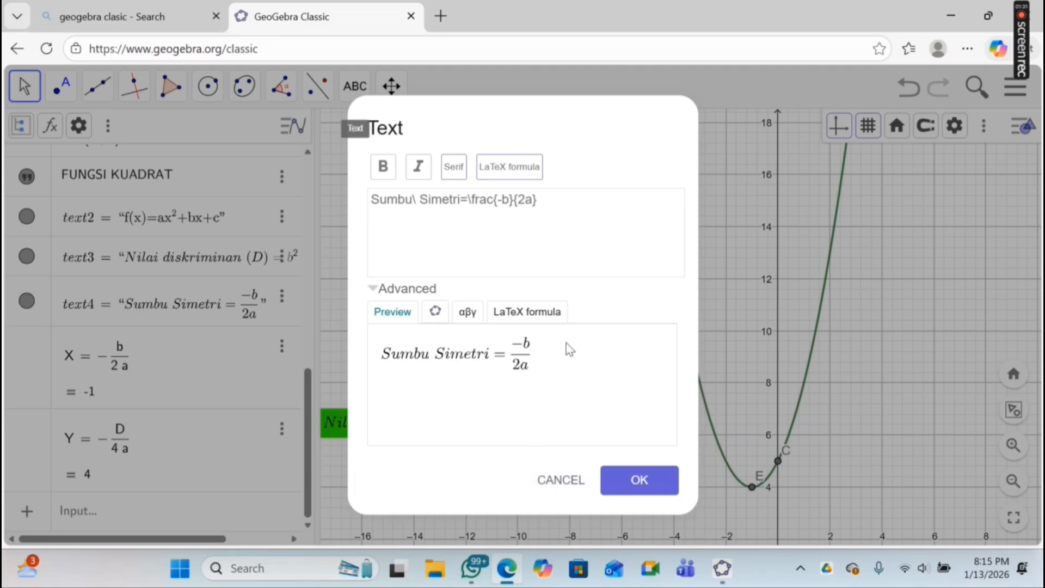
pyautogui.click(571, 204)
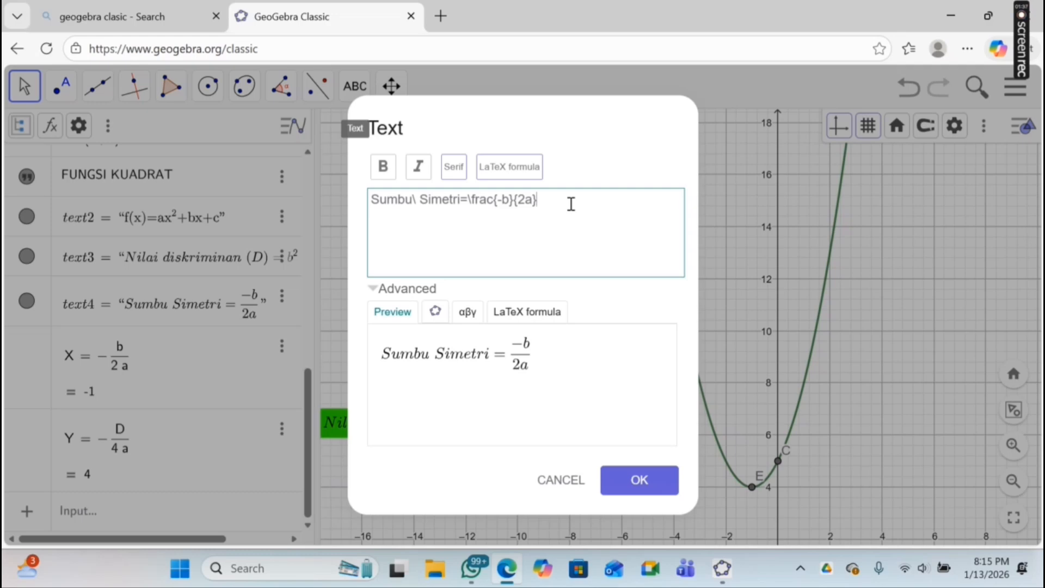
pyautogui.write('=')
pyautogui.click(444, 315)
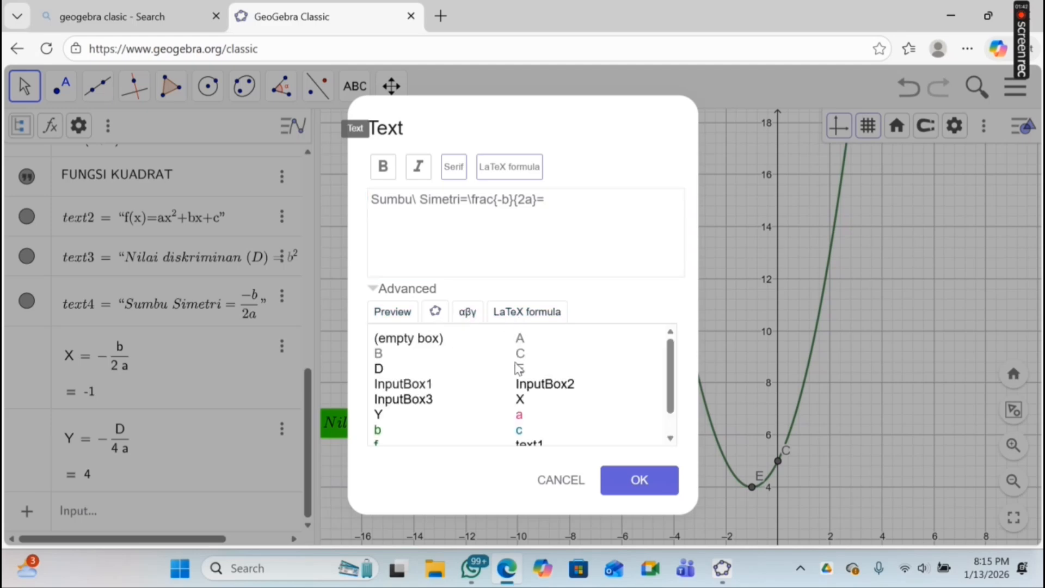
pyautogui.click(522, 400)
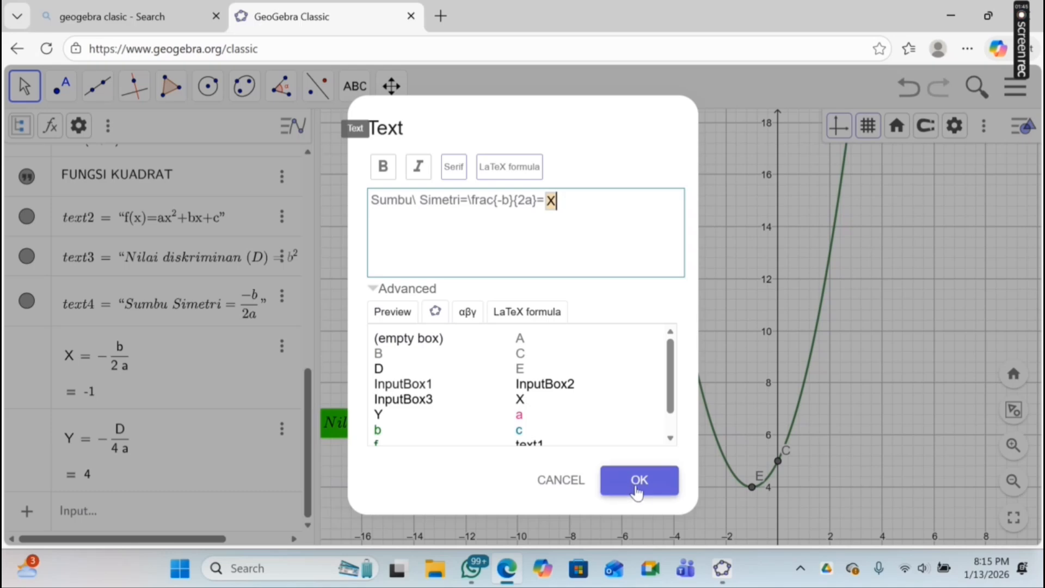
pyautogui.click(634, 486)
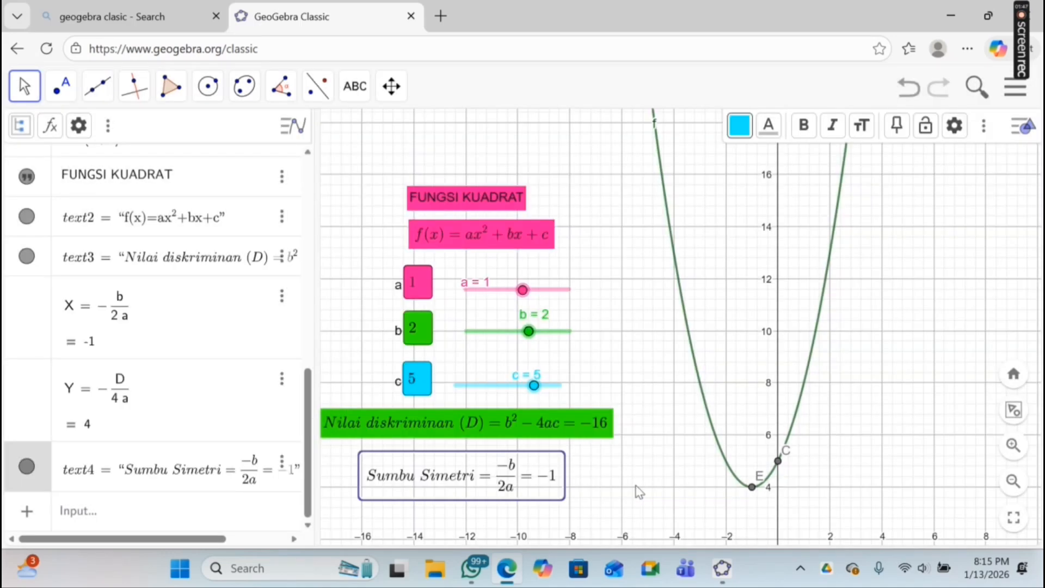
# Set the background colour of the "Sumbu Simetri" text to green and close the settings.
pyautogui.click(740, 131)
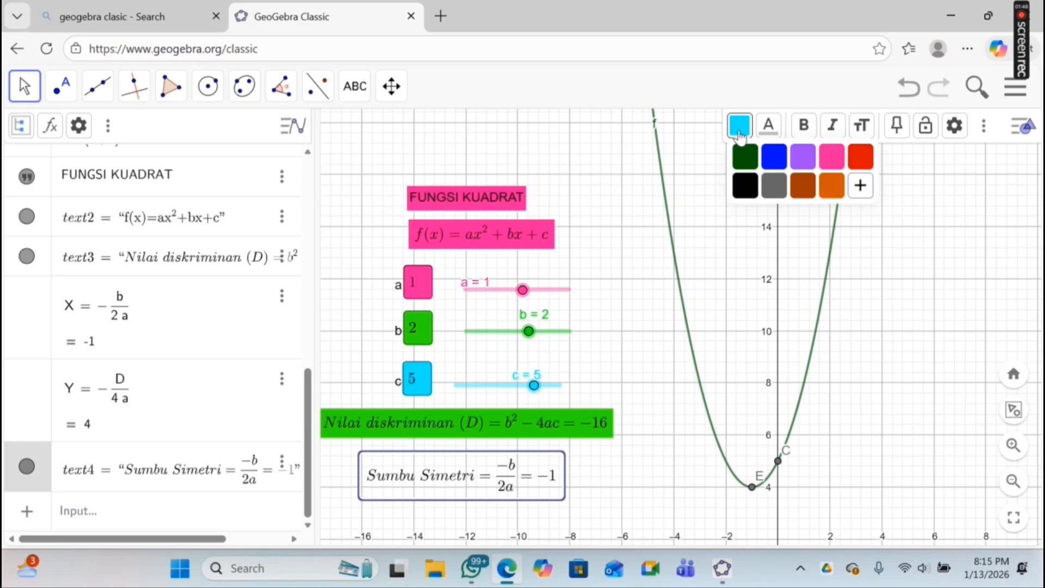
pyautogui.click(860, 187)
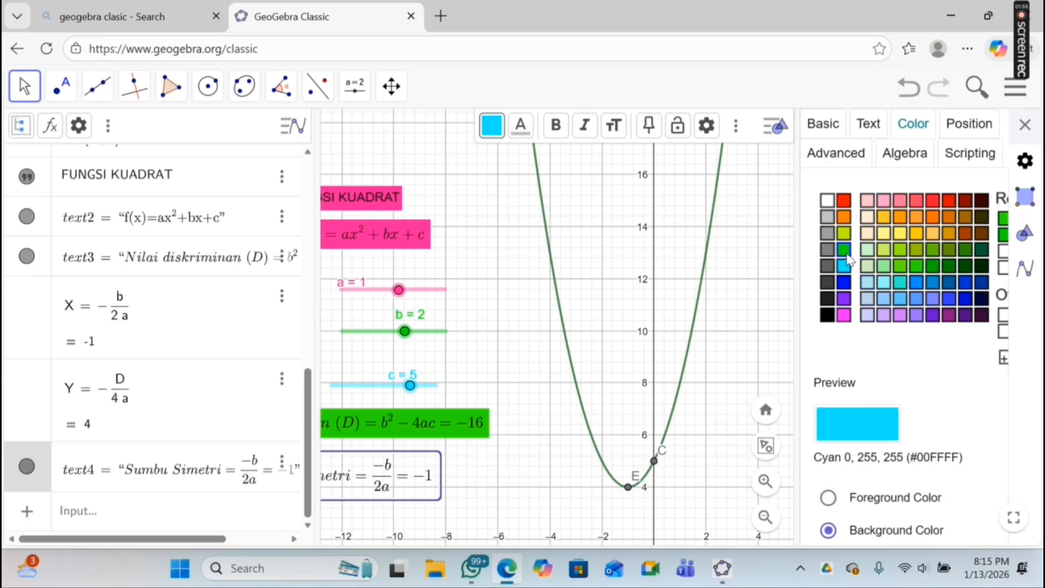
pyautogui.click(844, 250)
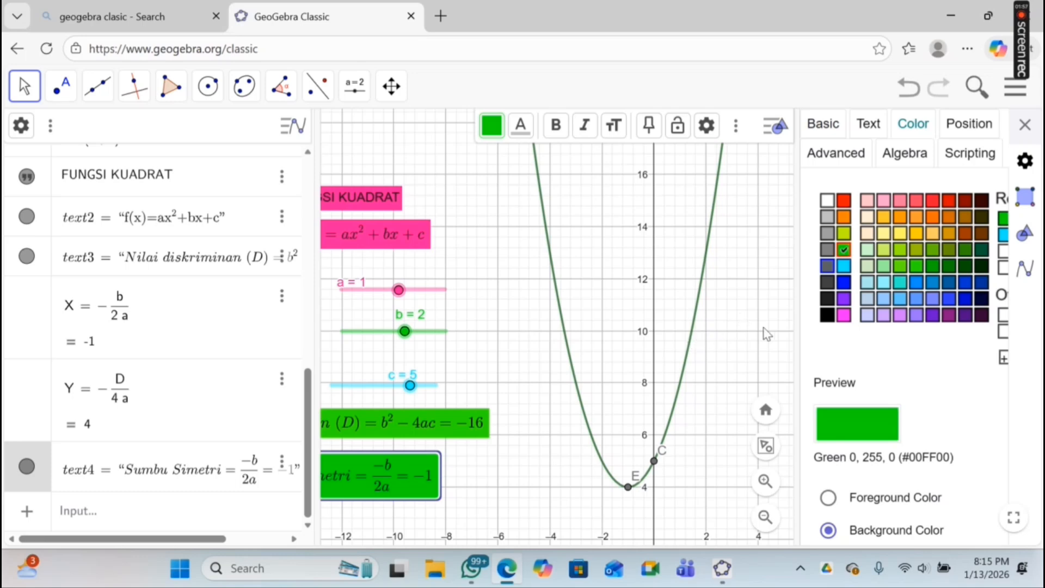
pyautogui.click(1024, 126)
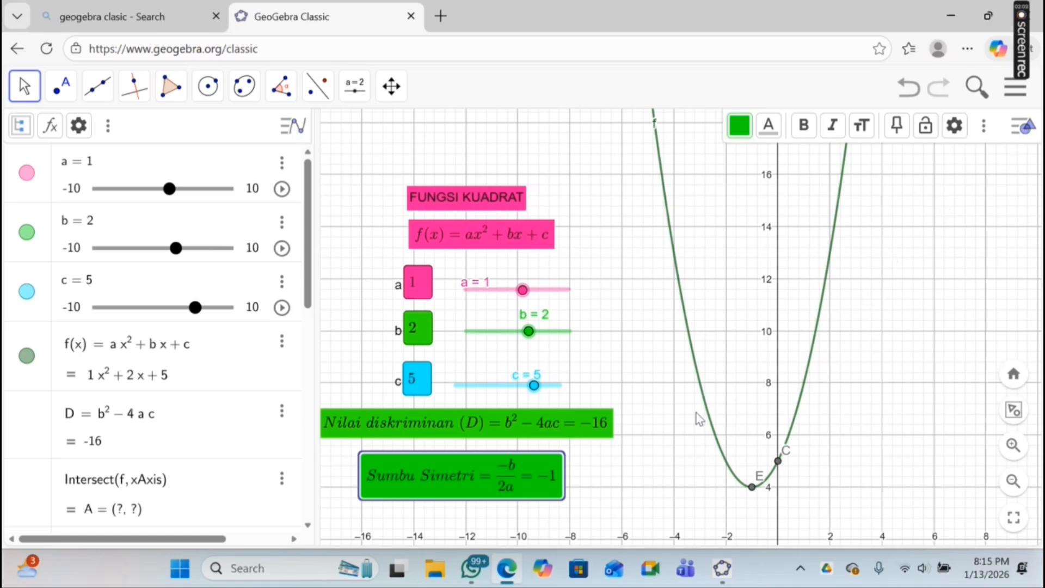
# Move the "Sumbu Simetri" text directly beneath the discriminant text, aligned with its left edge.
pyautogui.scroll(-1, 701, 427)
pyautogui.scroll(-1, 701, 426)
pyautogui.scroll(5, 701, 427)
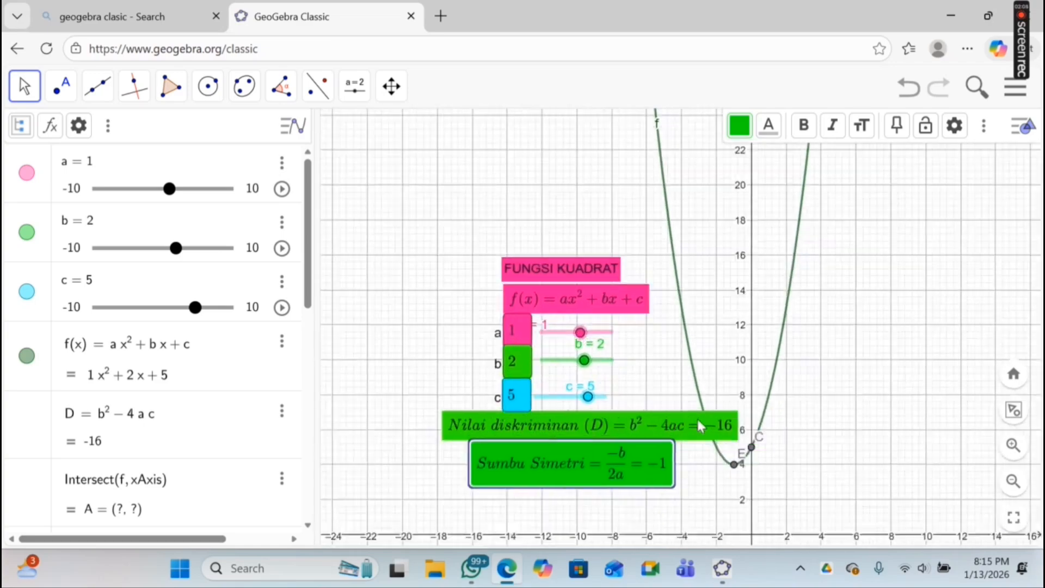
pyautogui.moveTo(701, 426); pyautogui.dragTo(843, 271)
pyautogui.moveTo(601, 455); pyautogui.dragTo(662, 426)
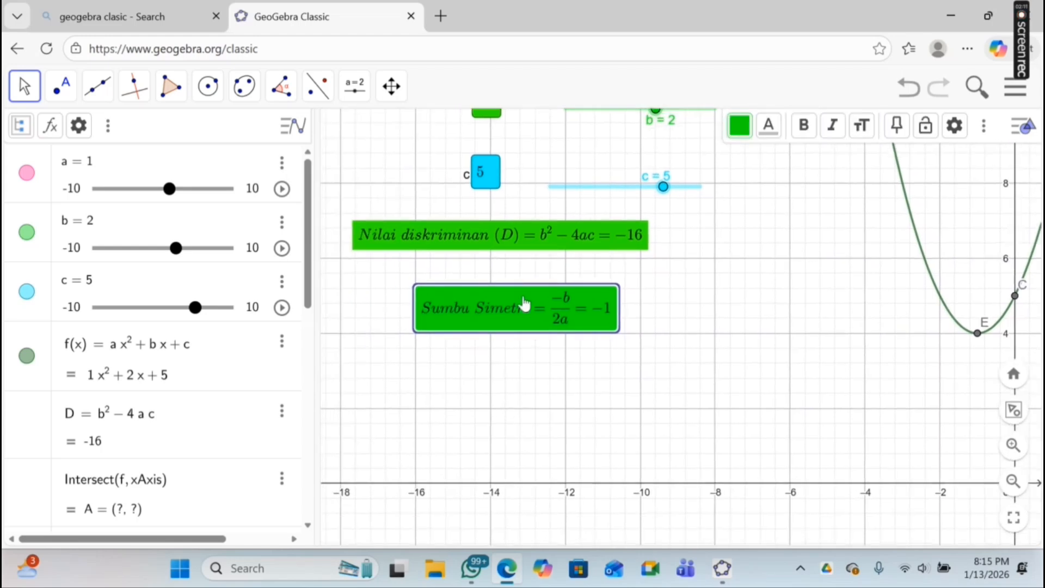
pyautogui.moveTo(531, 329); pyautogui.dragTo(475, 304)
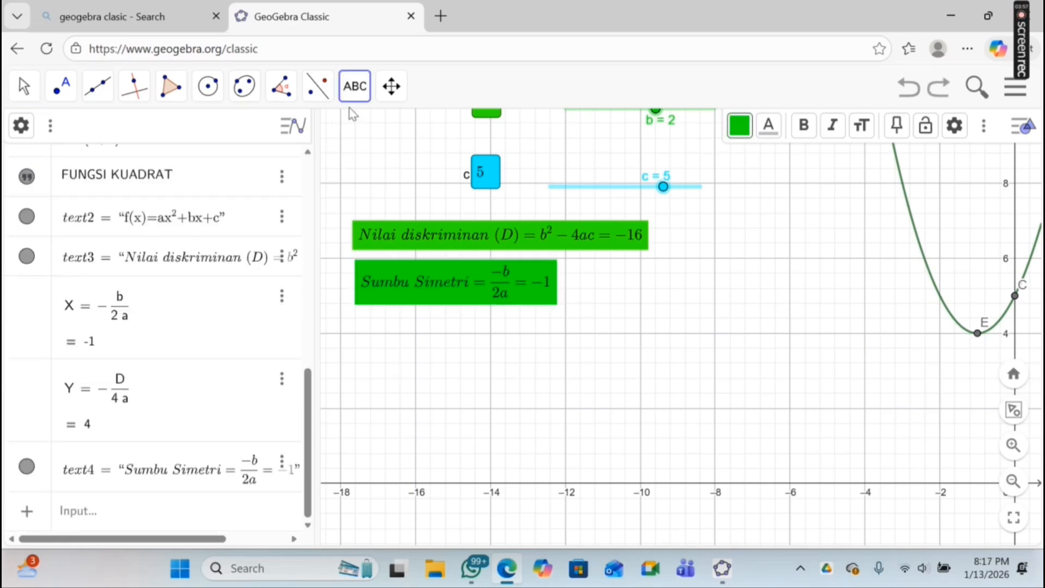
# Start a new LaTeX text beneath the "Sumbu Simetri" text with the content "Nilai\ Puncak\ (ymaks)=".
pyautogui.click(357, 102)
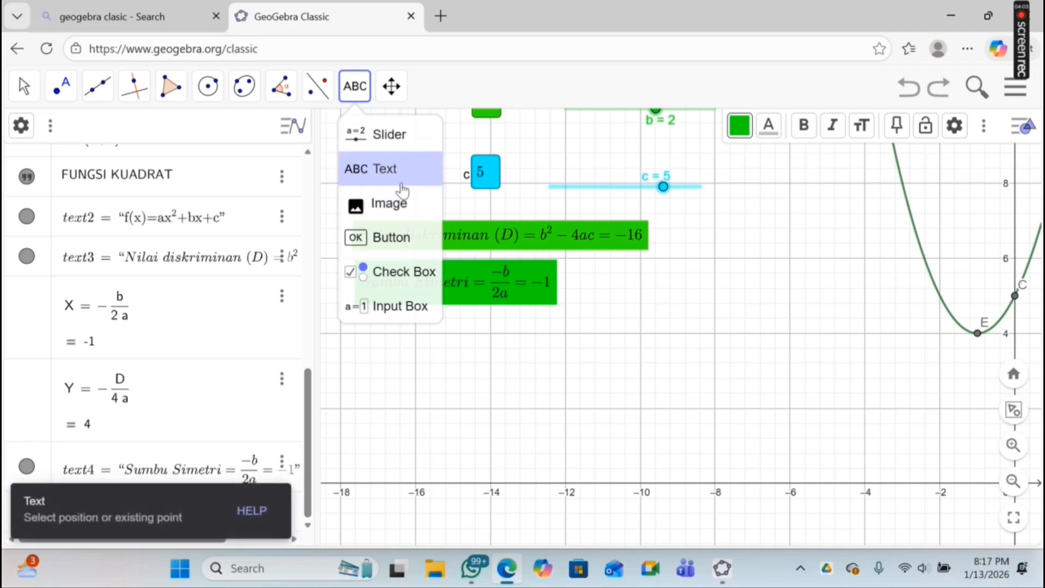
pyautogui.click(400, 172)
pyautogui.click(416, 327)
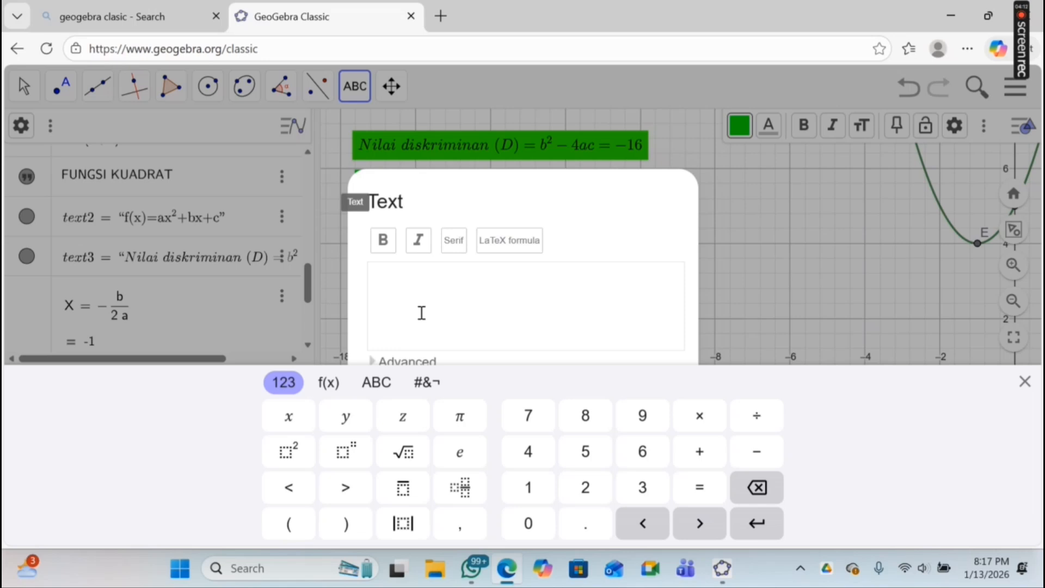
pyautogui.click(422, 313)
pyautogui.write('N')
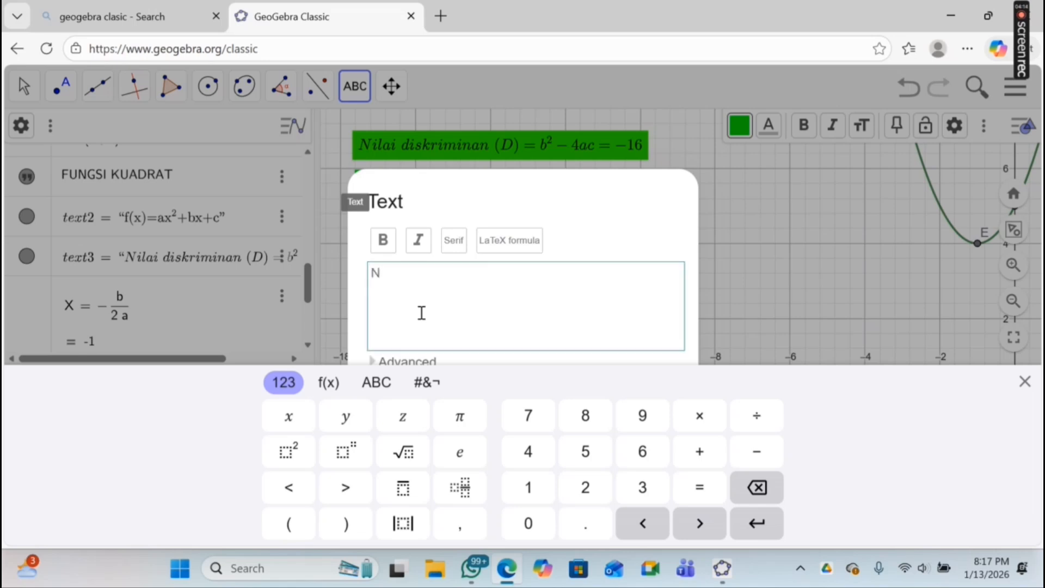
pyautogui.press('BackSpace')
pyautogui.write('N')
pyautogui.write('ilai\\ ')
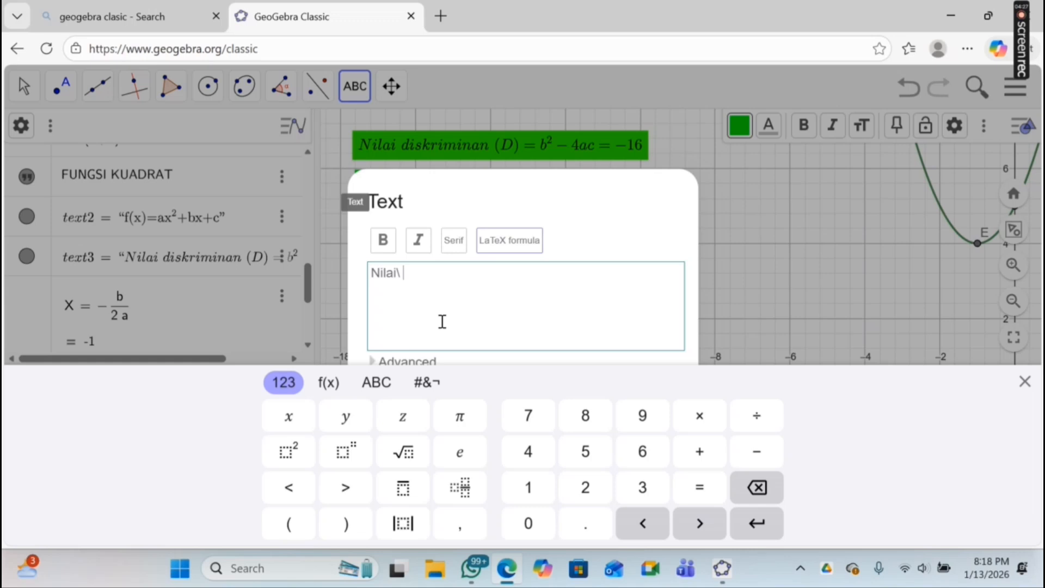
pyautogui.write('Puncak\\ (ymaks)')
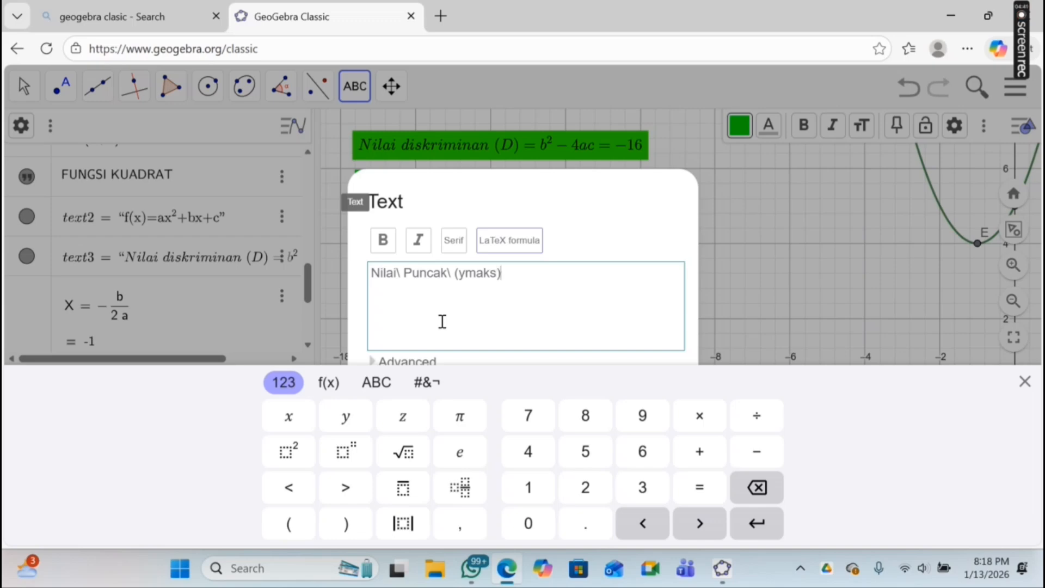
pyautogui.write('=')
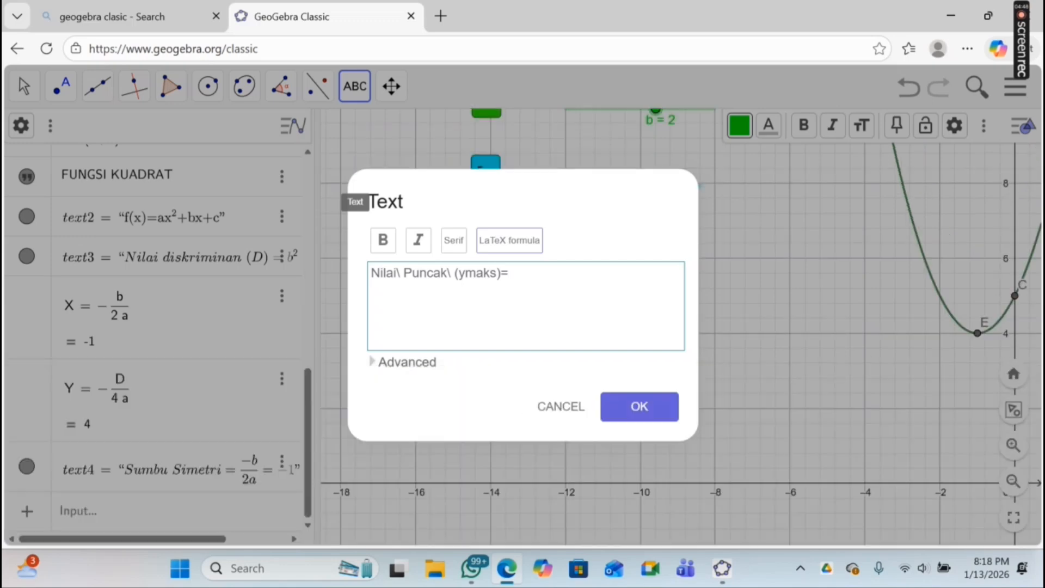
# Append a LaTeX fraction with numerator -D and denominator 4a, followed by an equals sign, to the peak value text.
pyautogui.click(408, 362)
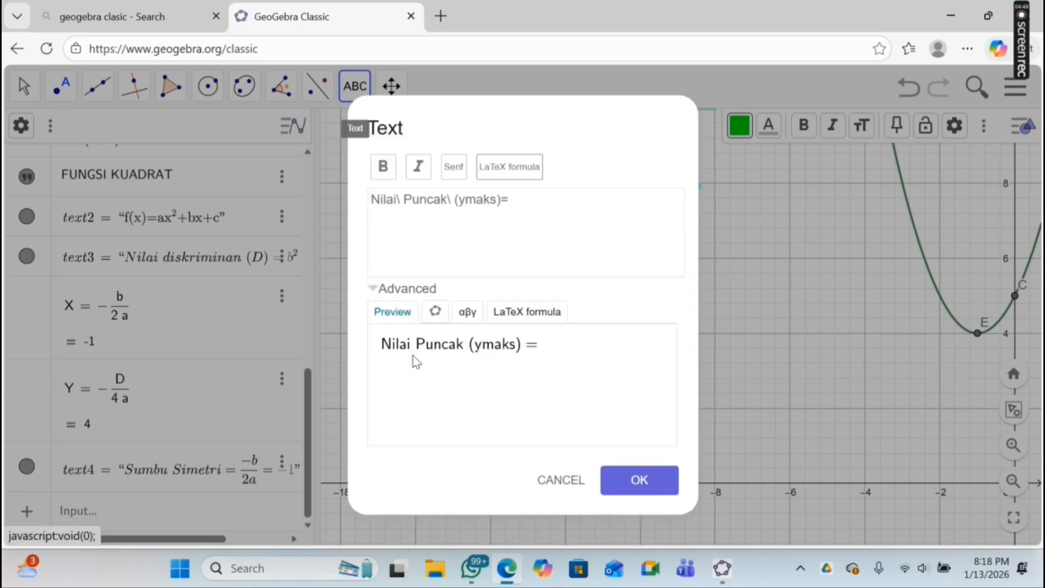
pyautogui.click(520, 199)
pyautogui.click(524, 312)
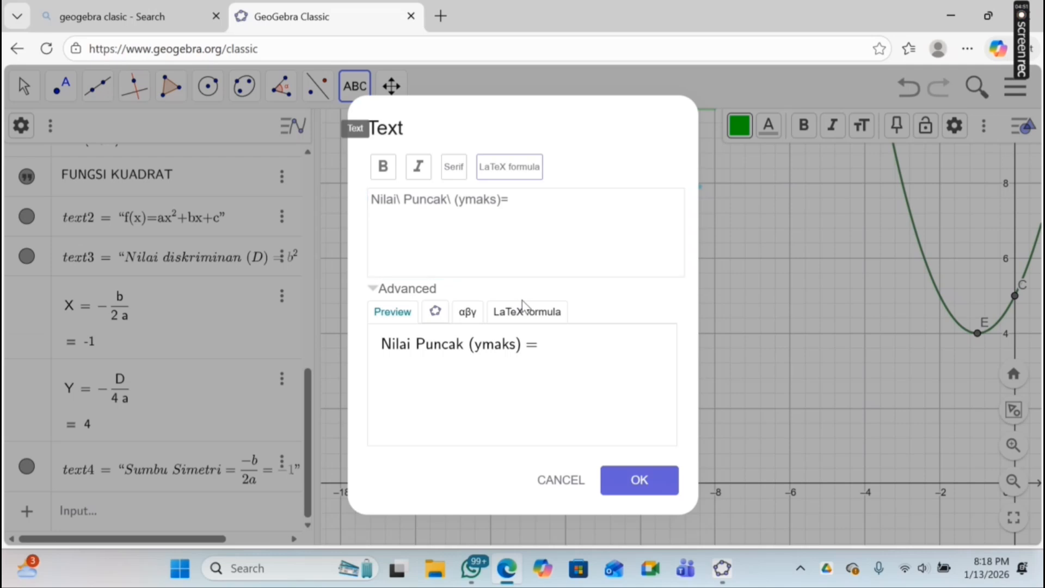
pyautogui.click(524, 311)
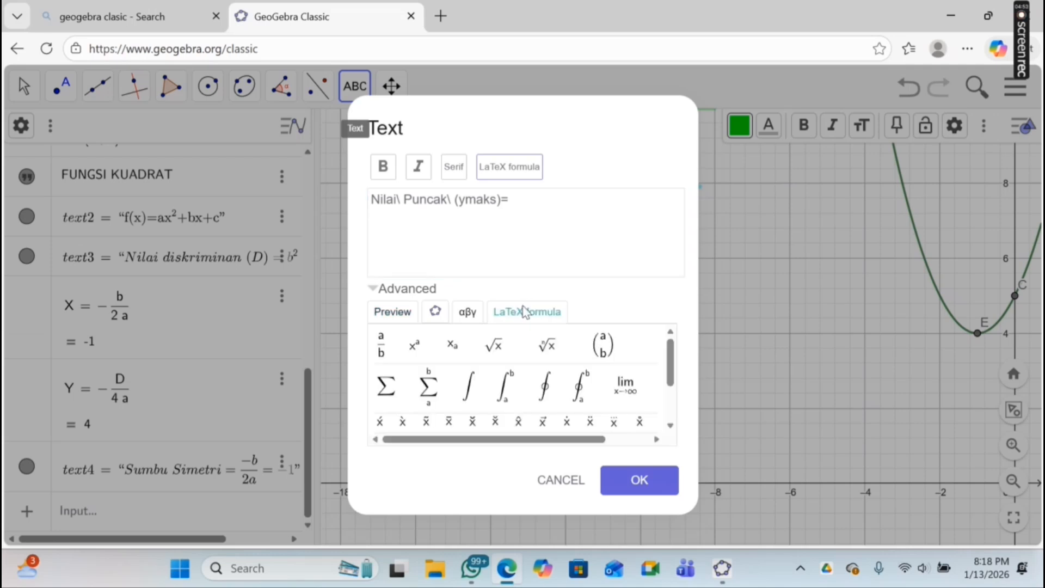
pyautogui.click(388, 348)
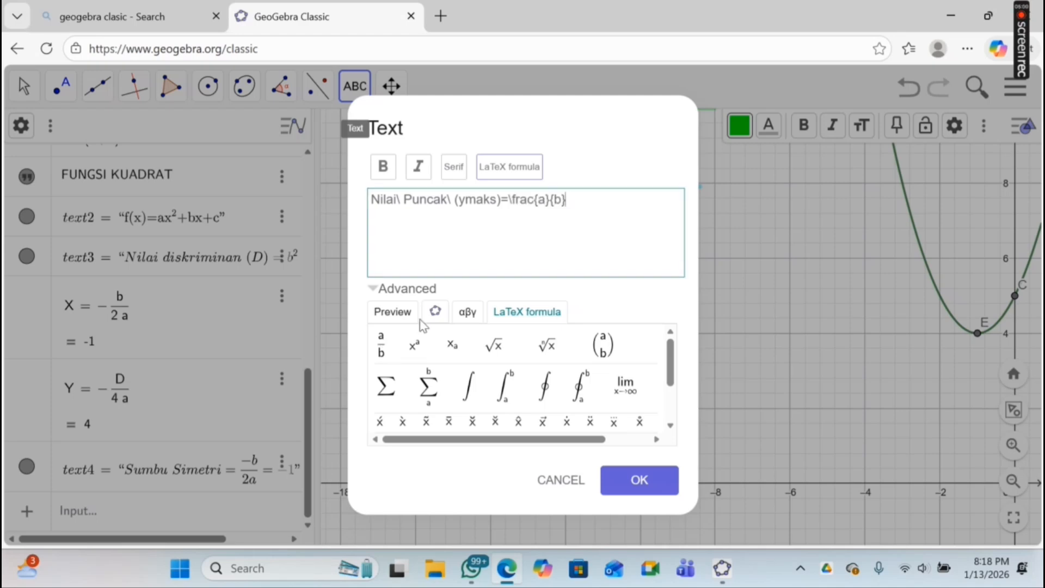
pyautogui.doubleClick(544, 199)
pyautogui.write('-D')
pyautogui.doubleClick(565, 200)
pyautogui.press('BackSpace')
pyautogui.write('4a}=')
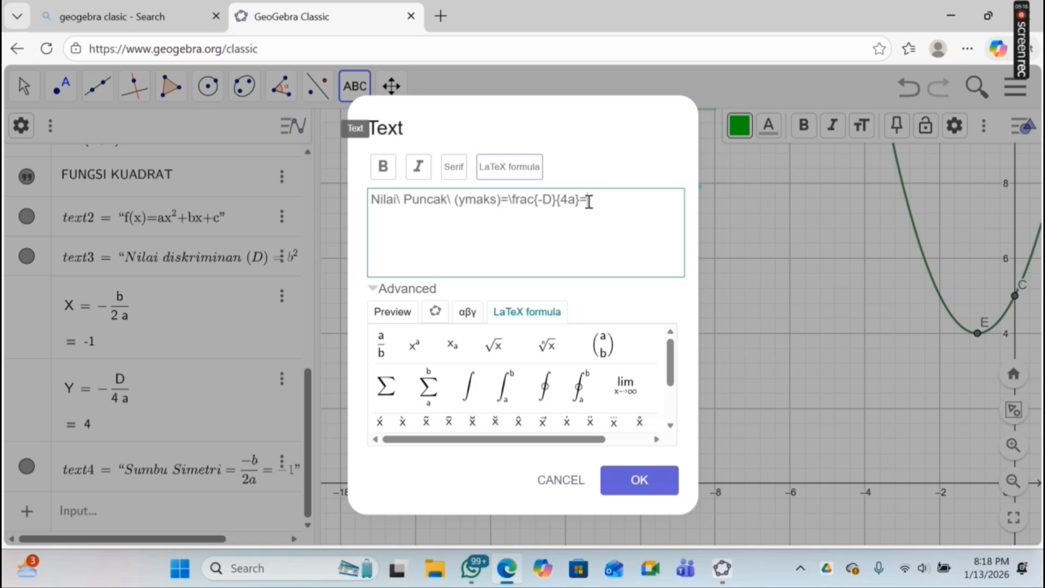
# Append the dynamic object Y after the last equals sign, preview the formula and confirm the text.
pyautogui.click(399, 316)
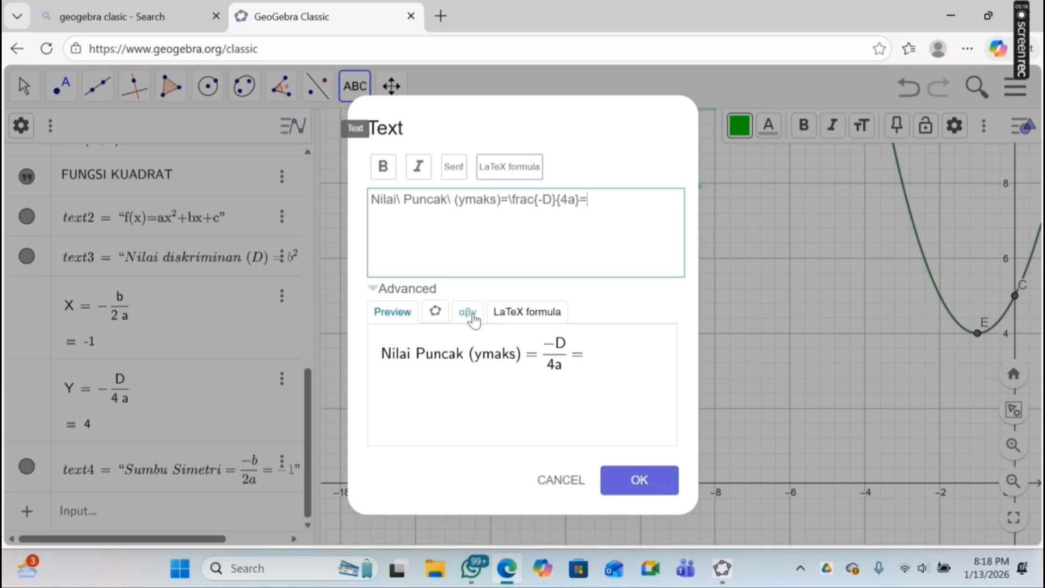
pyautogui.click(436, 315)
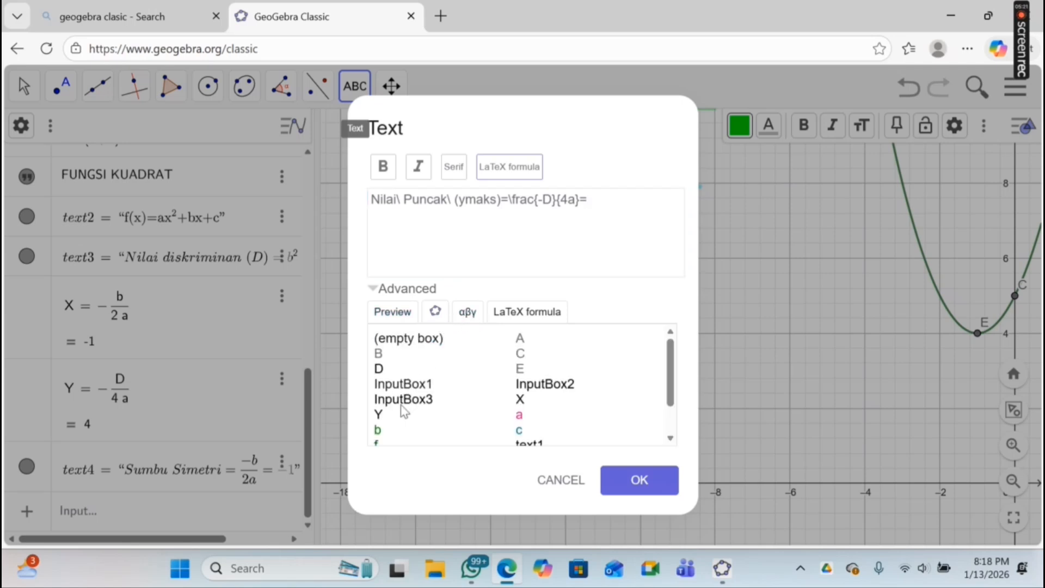
pyautogui.click(382, 417)
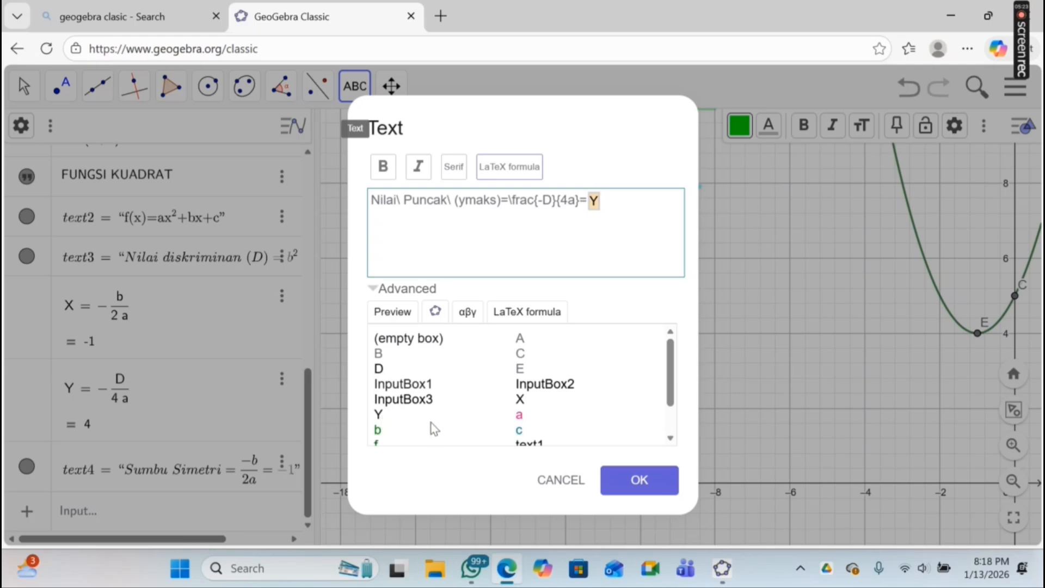
pyautogui.click(403, 313)
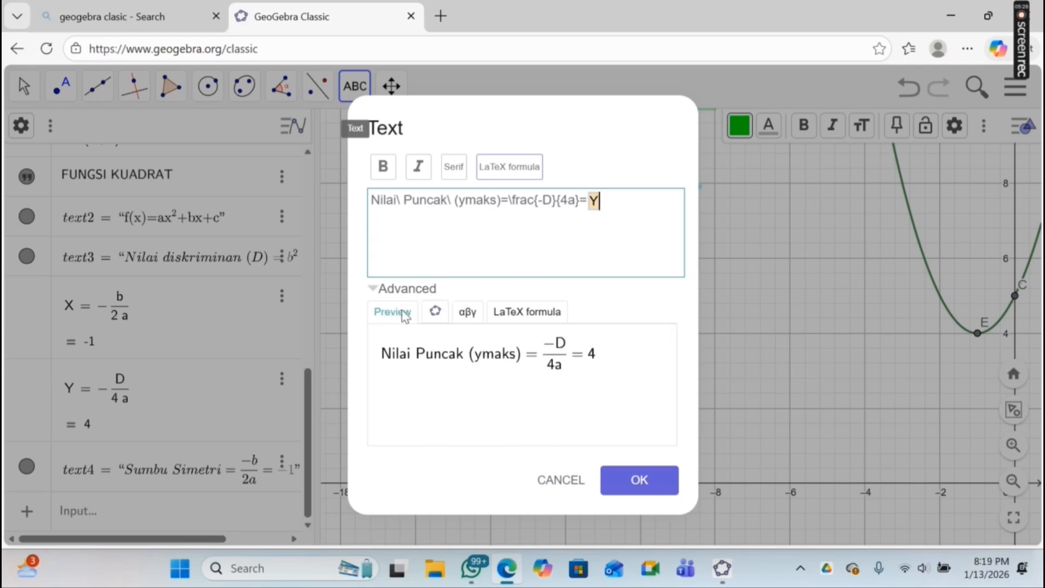
pyautogui.click(645, 481)
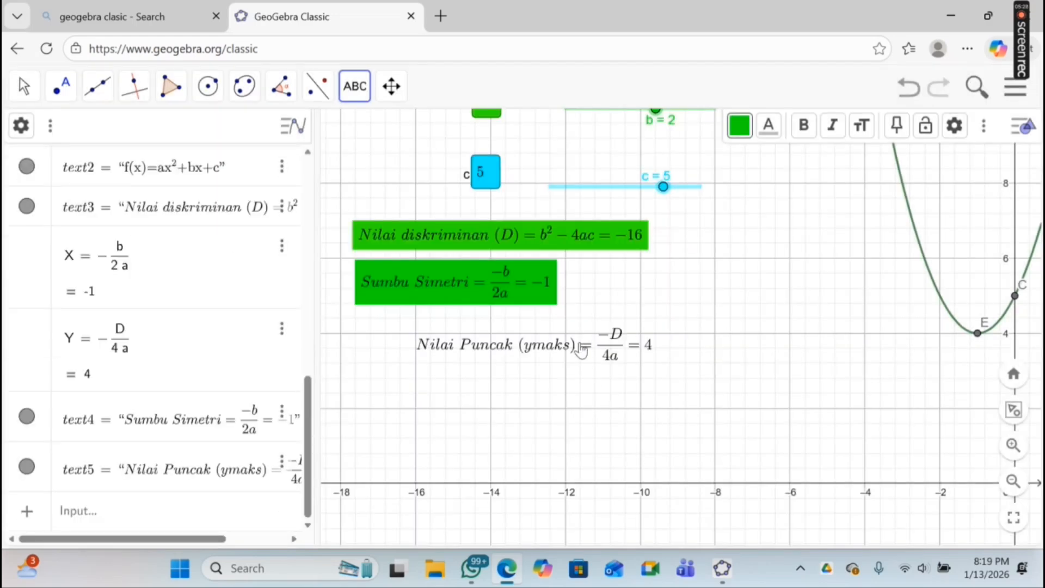
pyautogui.click(584, 348)
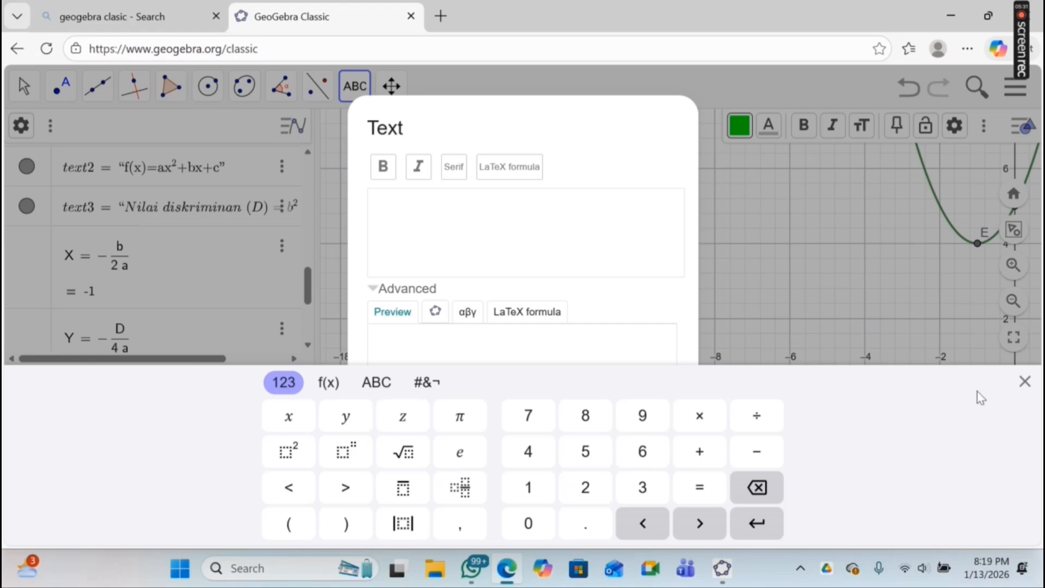
pyautogui.click(1025, 381)
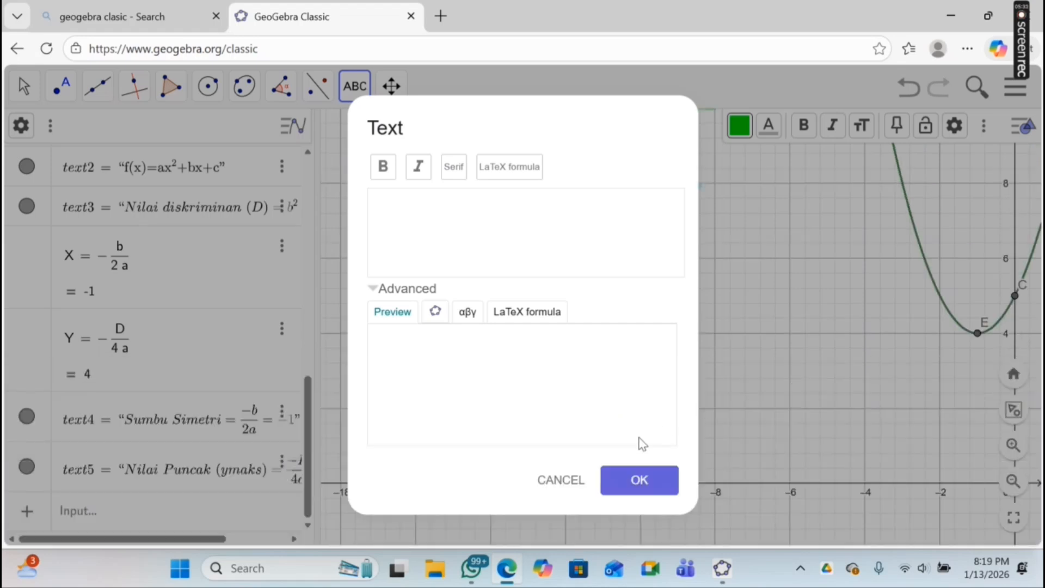
pyautogui.click(575, 482)
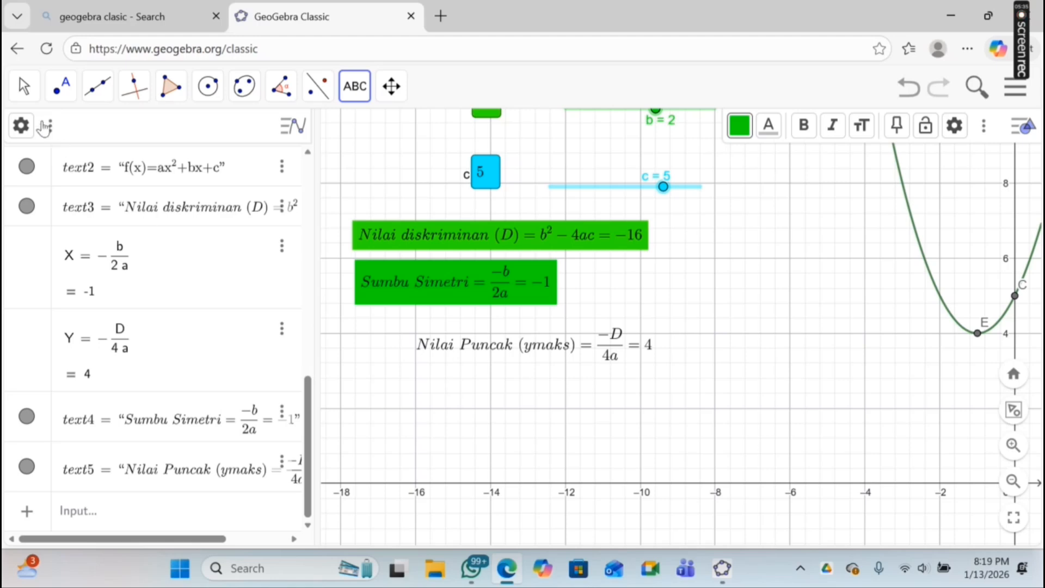
# Set the background colour of the "Nilai Puncak" text to green and close the settings.
pyautogui.click(19, 98)
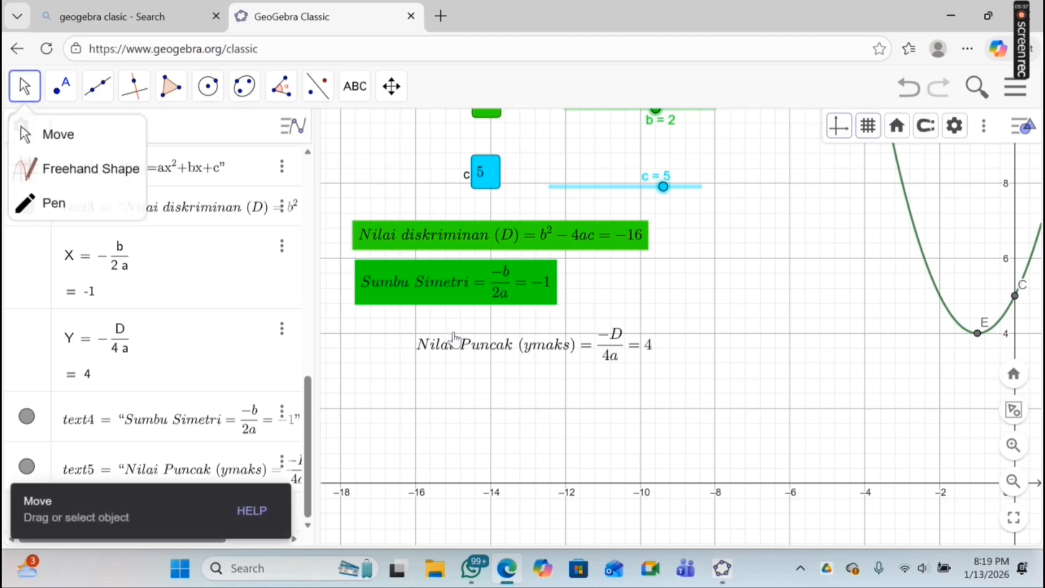
pyautogui.click(509, 351)
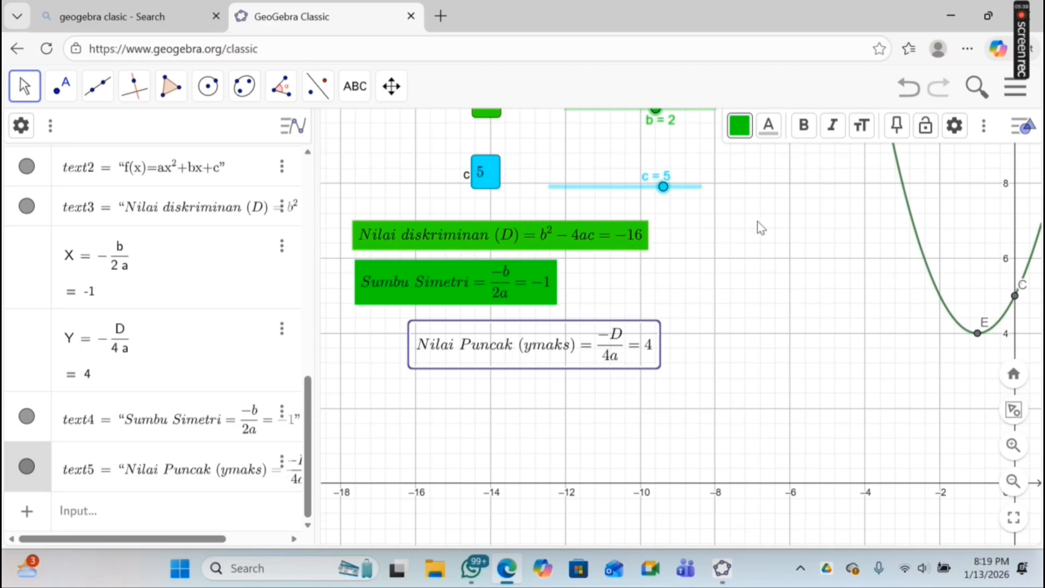
pyautogui.click(743, 130)
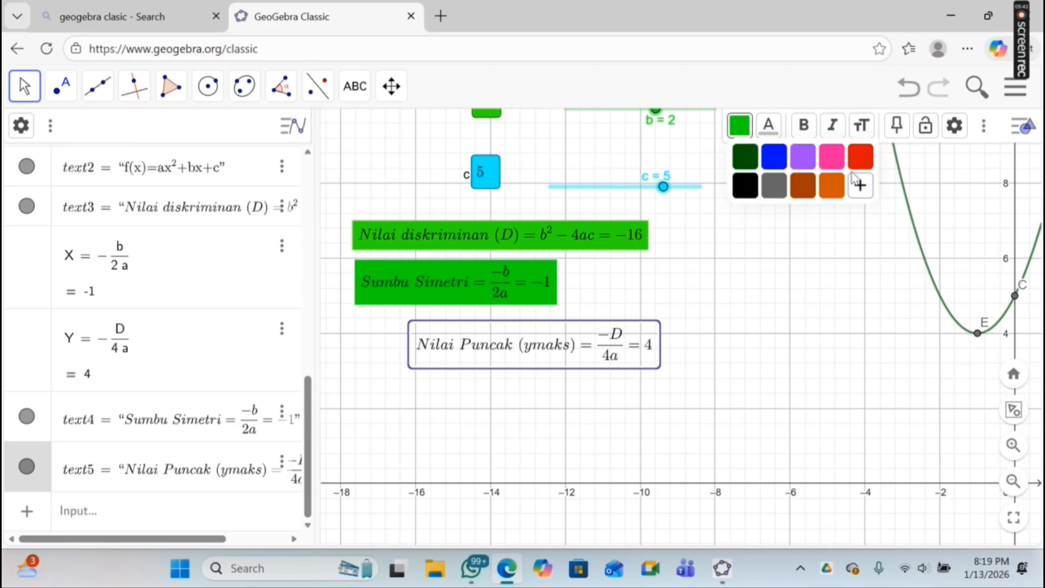
pyautogui.click(859, 187)
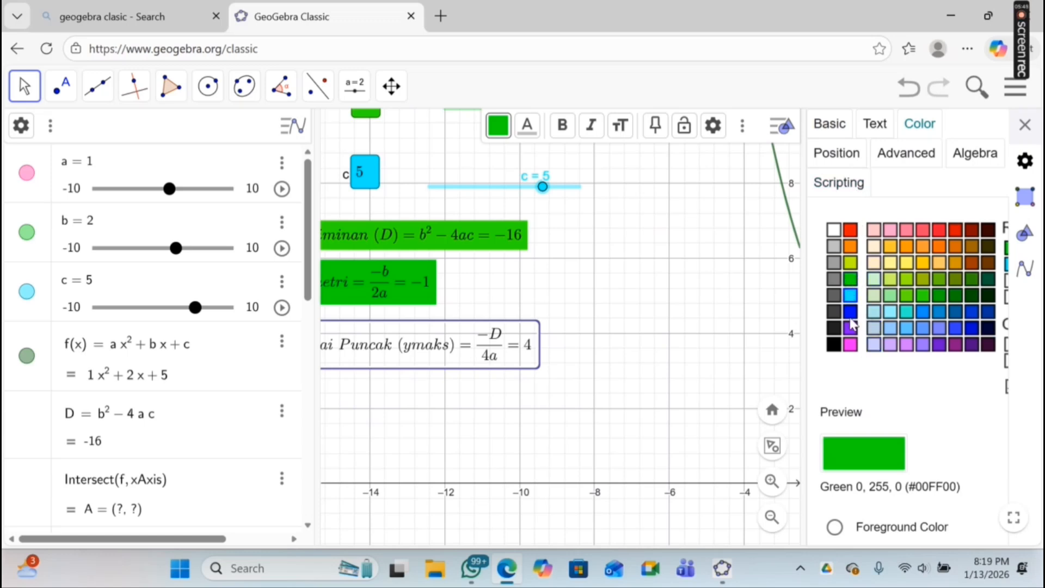
pyautogui.click(852, 280)
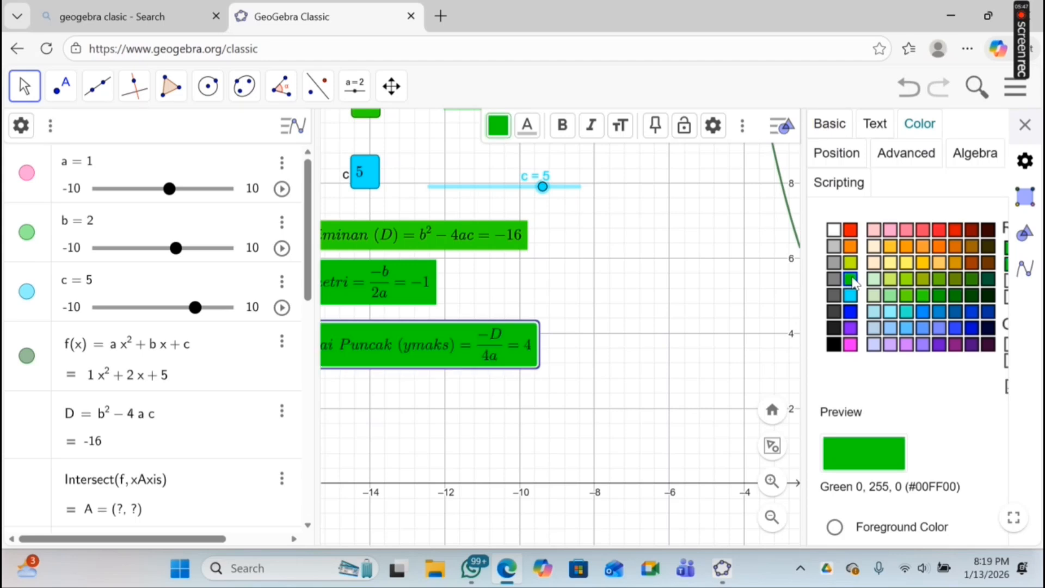
pyautogui.click(656, 268)
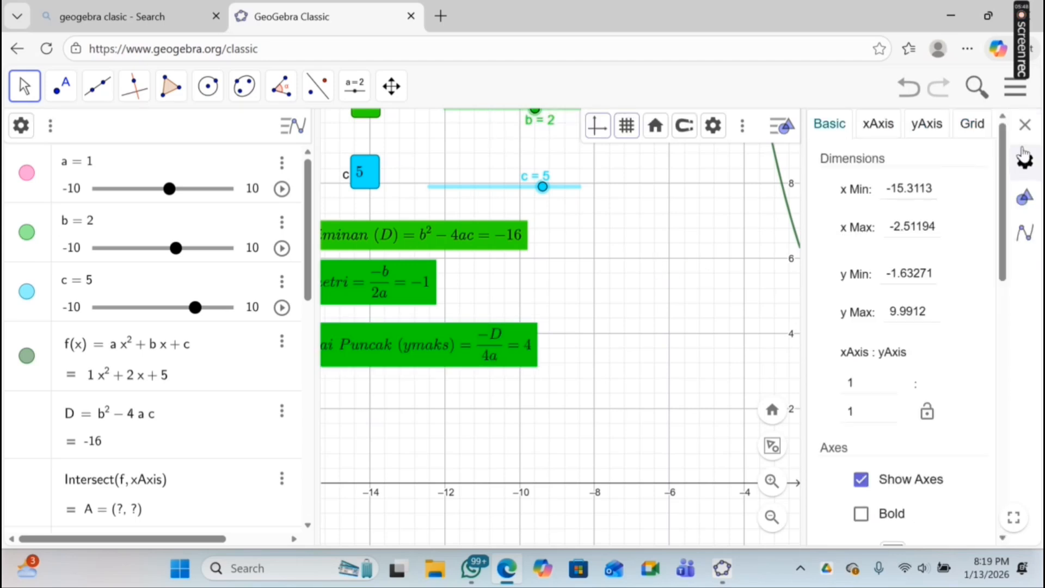
pyautogui.click(1025, 126)
# Stack the discriminant, "Sumbu Simetri" and "Nilai Puncak" texts in a column with their left edges aligned at about x = -18.
pyautogui.moveTo(582, 351); pyautogui.dragTo(518, 343)
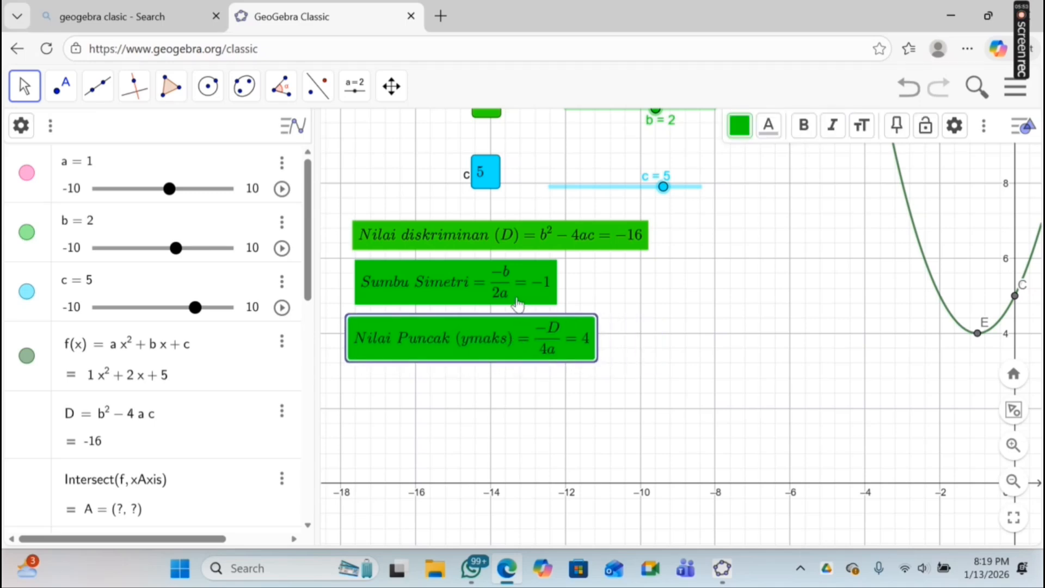
pyautogui.moveTo(525, 298); pyautogui.dragTo(513, 297)
pyautogui.moveTo(496, 347); pyautogui.dragTo(485, 336)
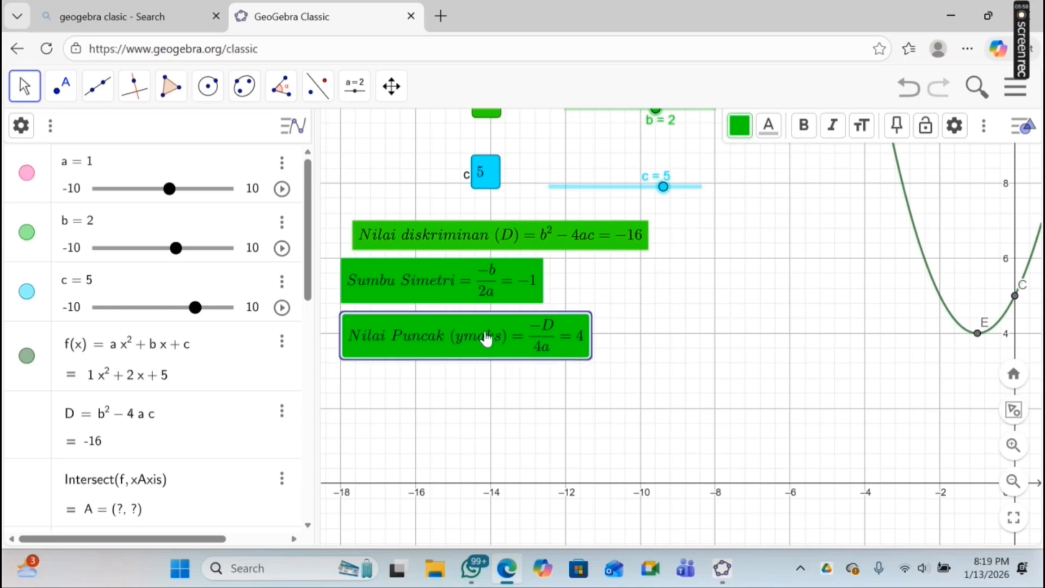
pyautogui.click(533, 234)
pyautogui.moveTo(532, 234); pyautogui.dragTo(521, 236)
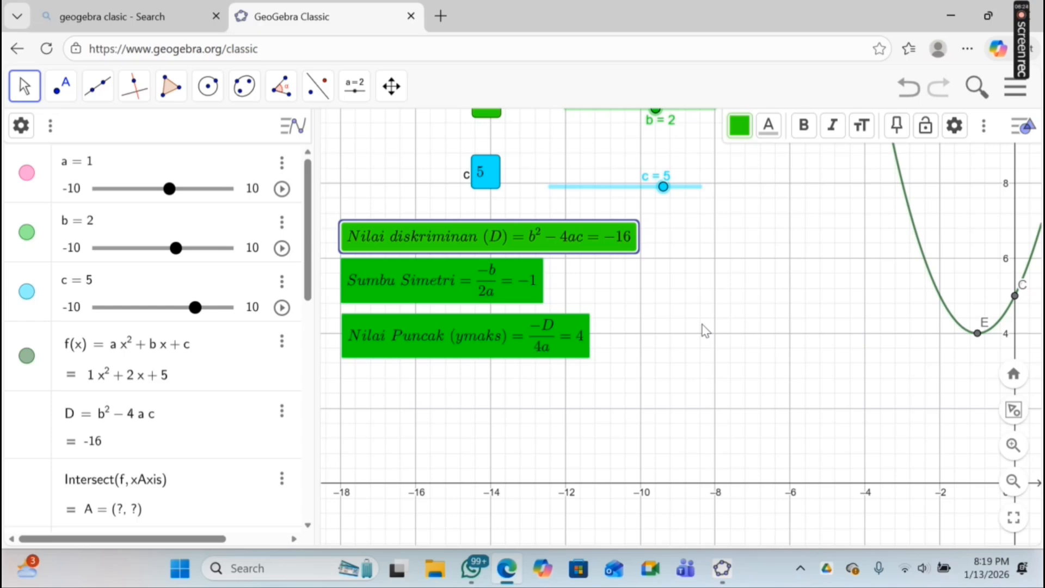
# Start a new text below the "Nilai Puncak" text and enable LaTeX formula formatting for it.
pyautogui.click(361, 98)
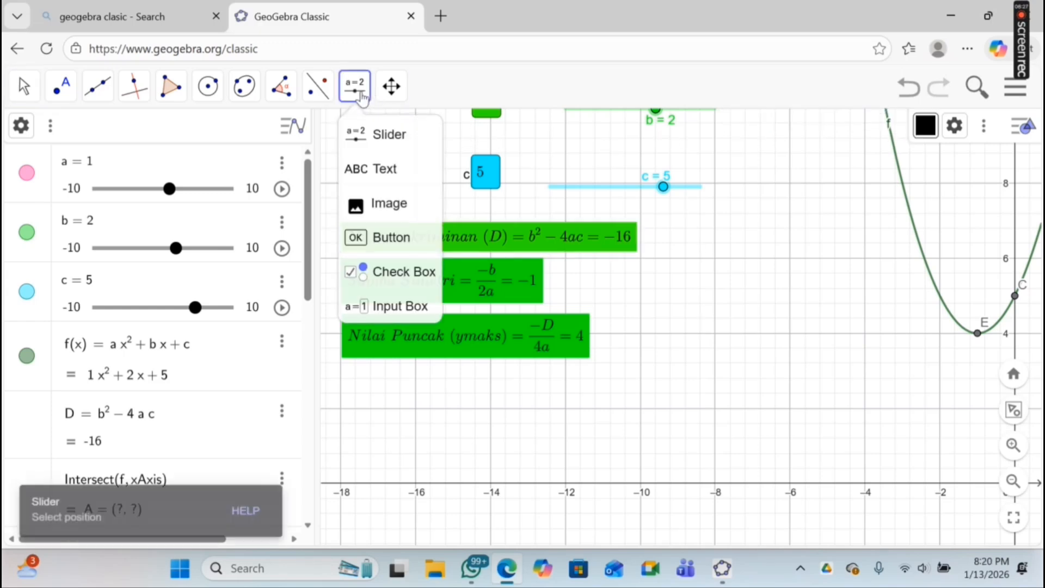
pyautogui.click(394, 169)
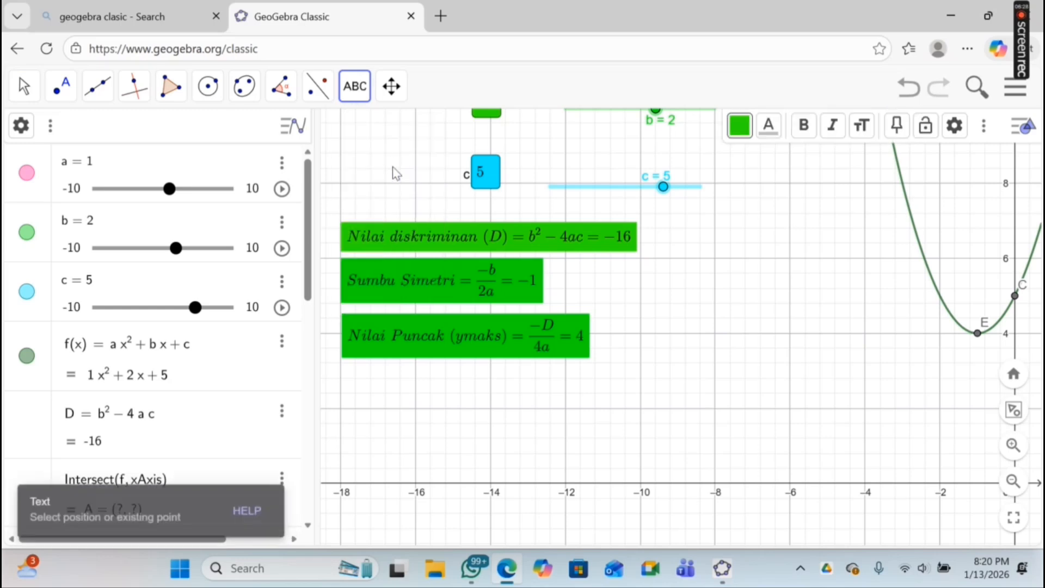
pyautogui.click(417, 388)
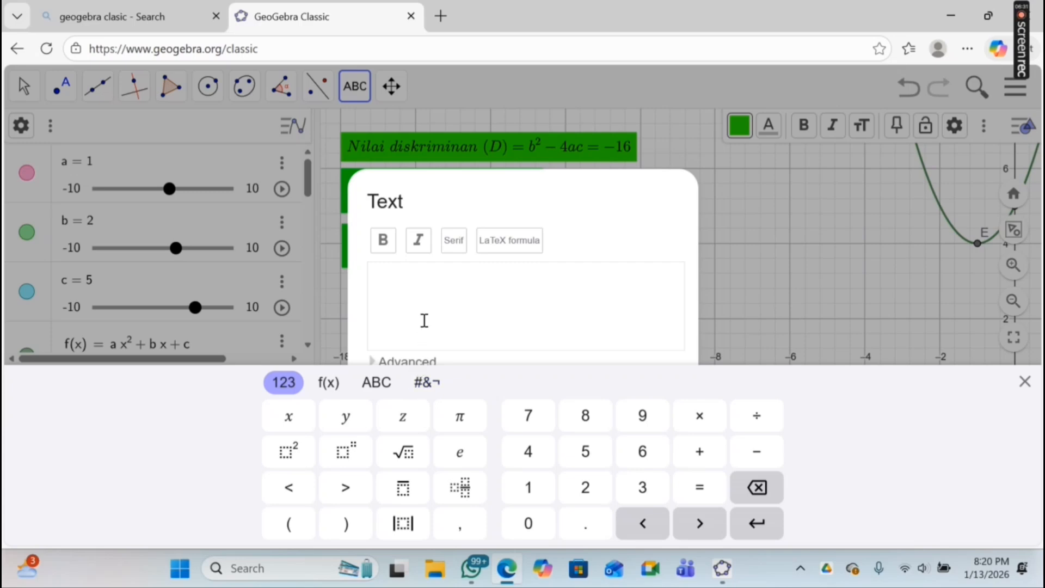
pyautogui.click(427, 300)
pyautogui.write('T')
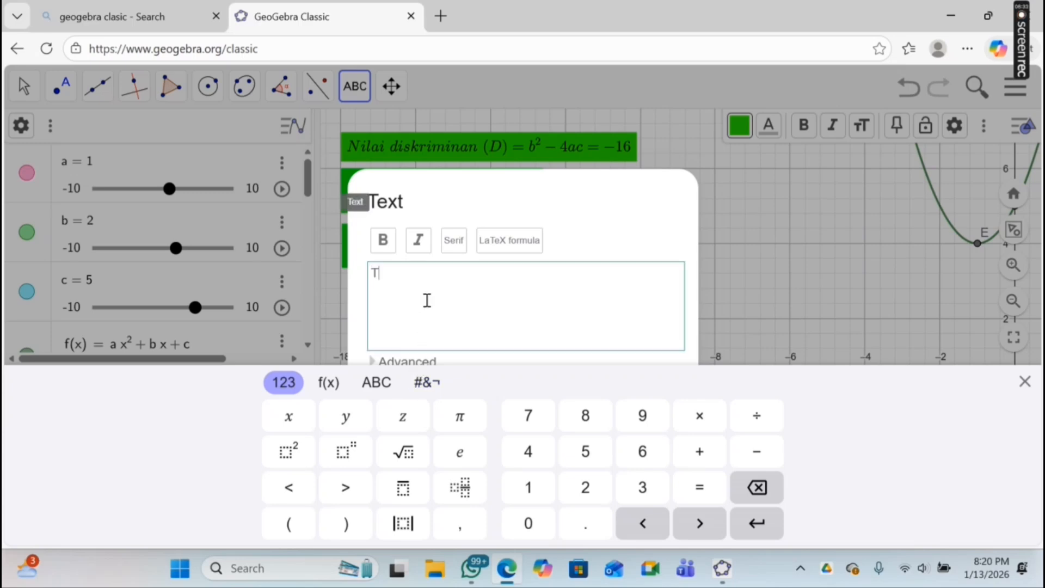
pyautogui.write('it')
pyautogui.press('BackSpace')
pyautogui.press('BackSpace')
pyautogui.press('BackSpace')
pyautogui.click(498, 252)
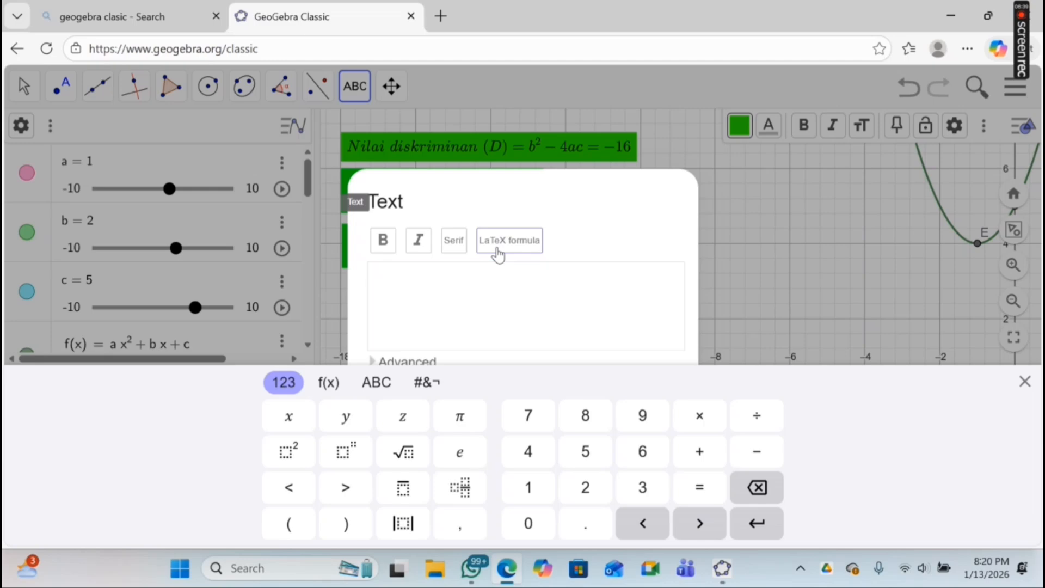
# Enter "Titik/ Puncak=(x,y)=(" as the text content and show the formula preview.
pyautogui.click(452, 278)
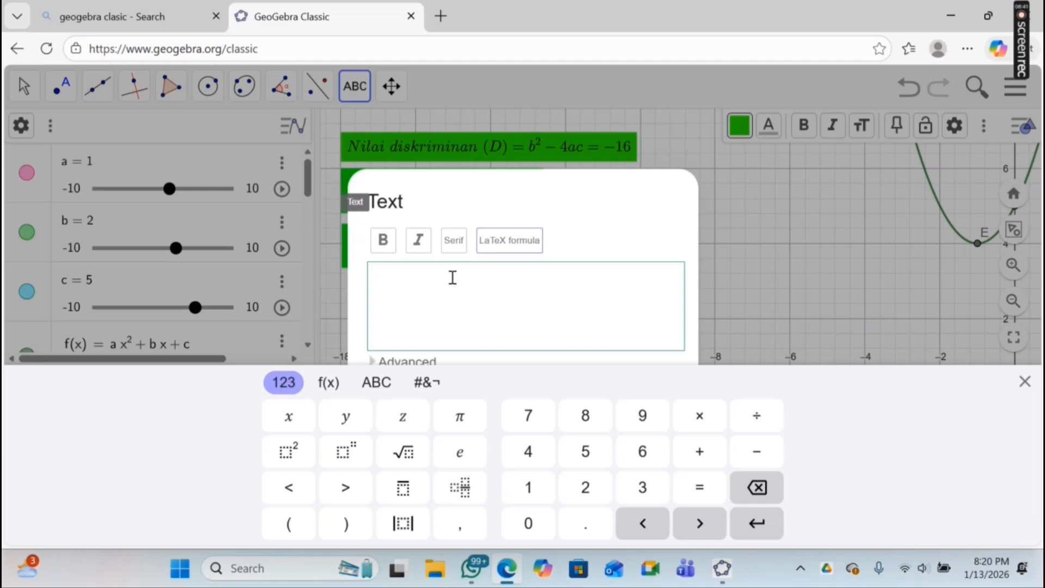
pyautogui.write('Titik/ Puncak')
pyautogui.write('=(x')
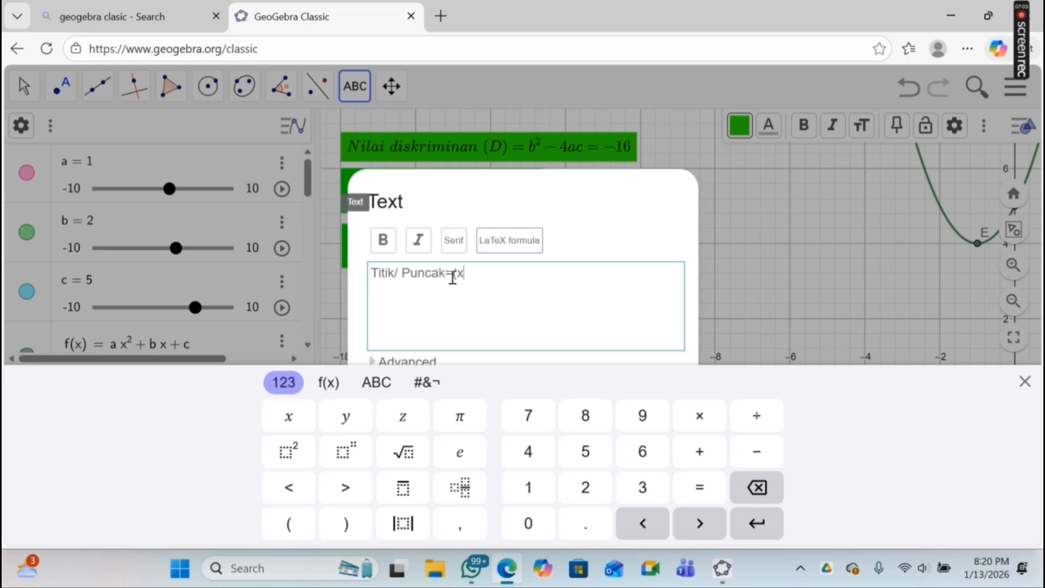
pyautogui.write(',y)=(')
pyautogui.click(406, 362)
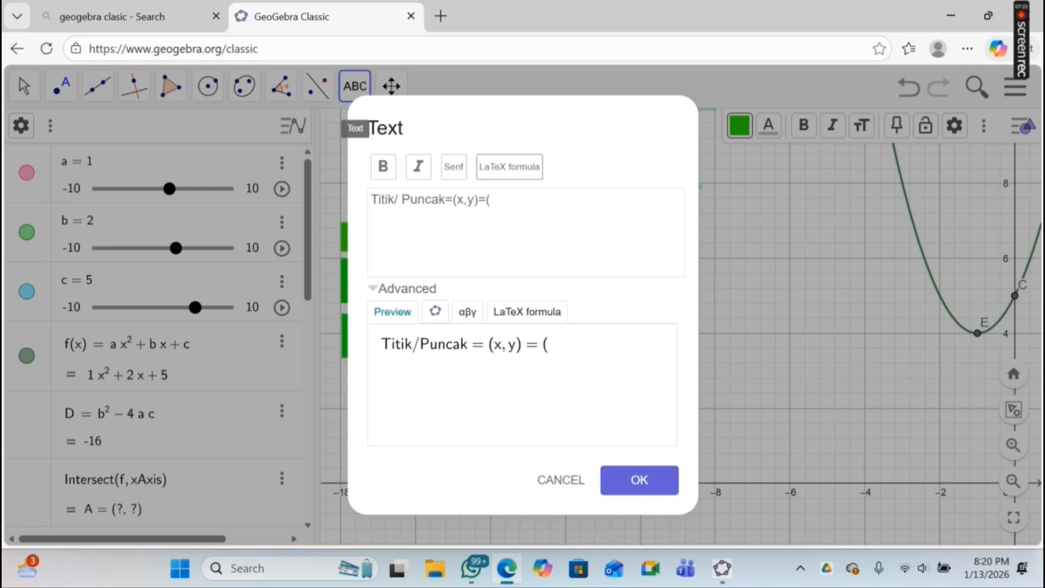
# Replace the slash between "Titik" and "Puncak" with a vertical bar.
pyautogui.click(402, 200)
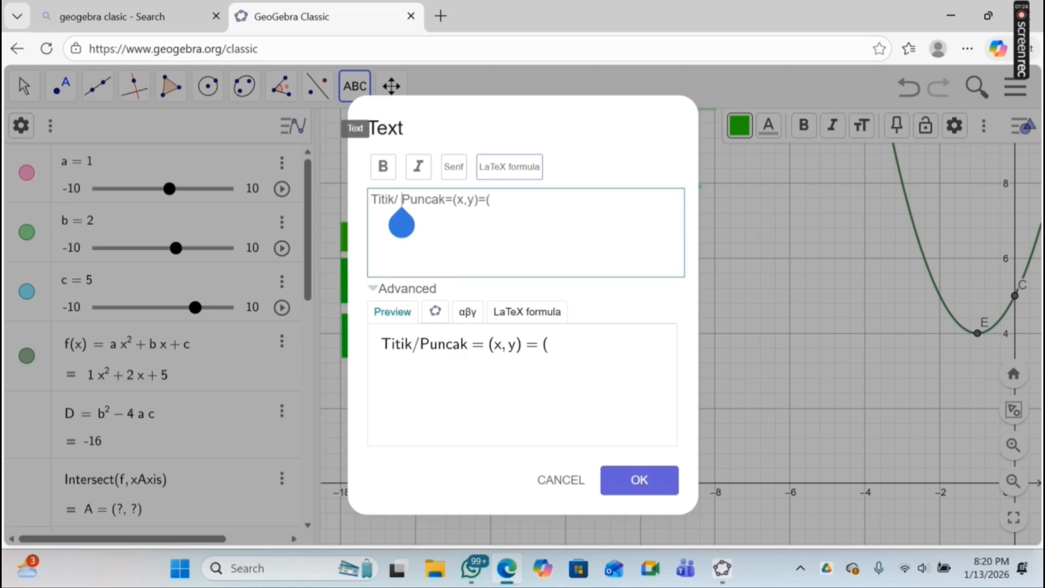
pyautogui.click(402, 224)
pyautogui.moveTo(401, 223); pyautogui.dragTo(398, 223)
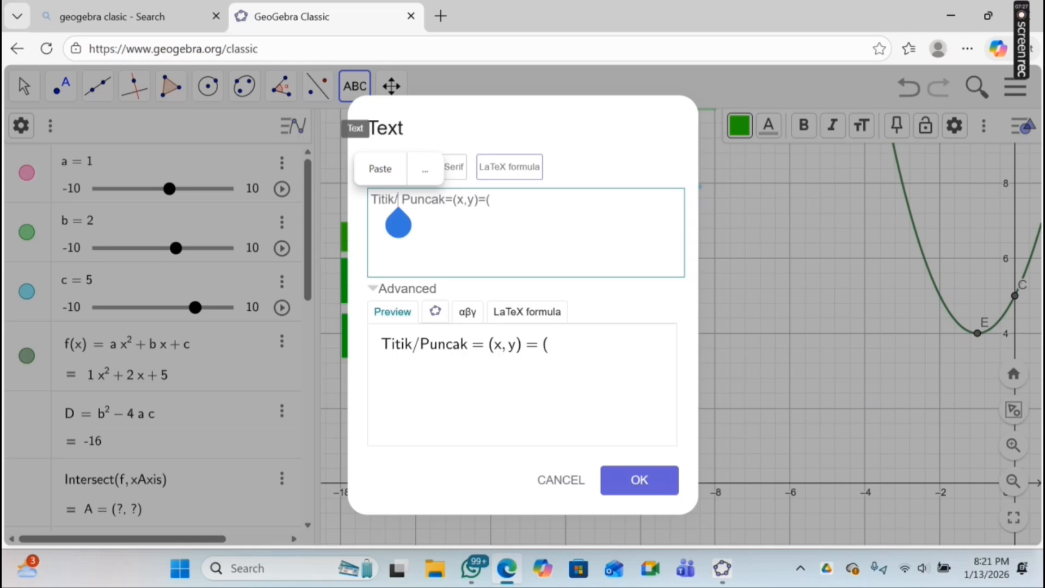
pyautogui.press('BackSpace')
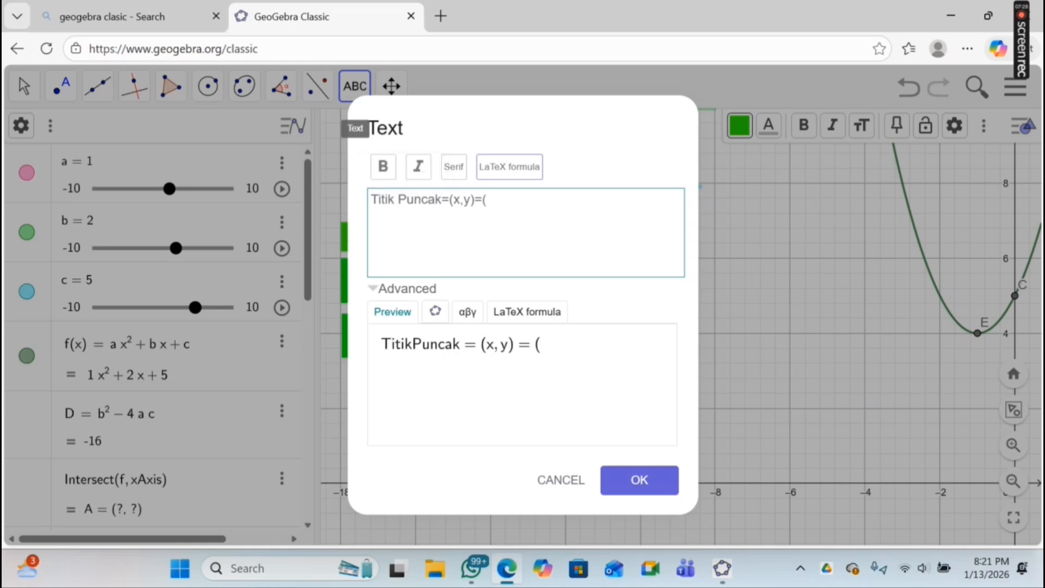
pyautogui.write('|')
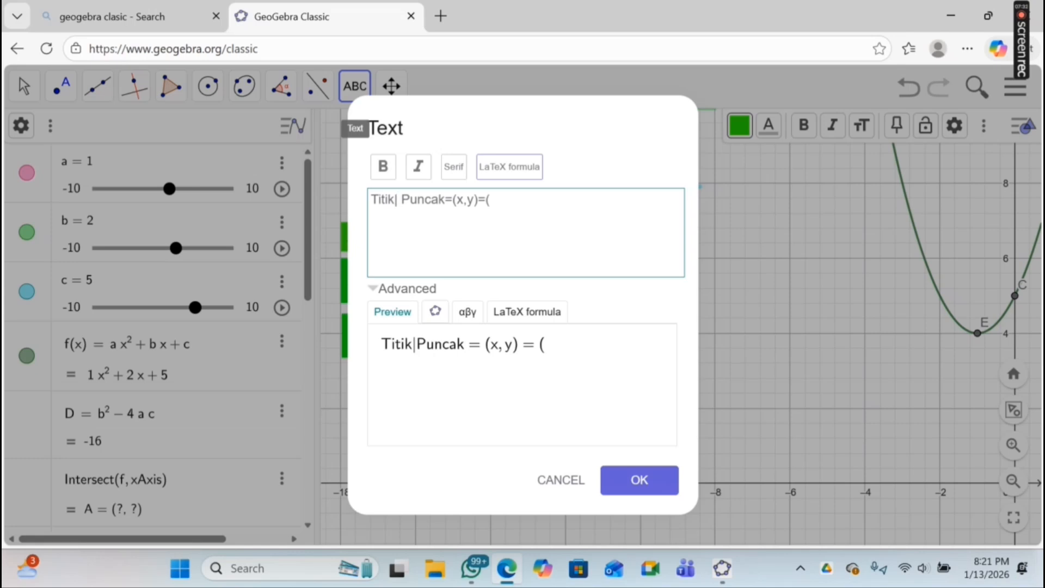
# Append the dynamic objects X and Y separated by a comma after the last opening parenthesis, close the parenthesis and confirm the text.
pyautogui.click(490, 200)
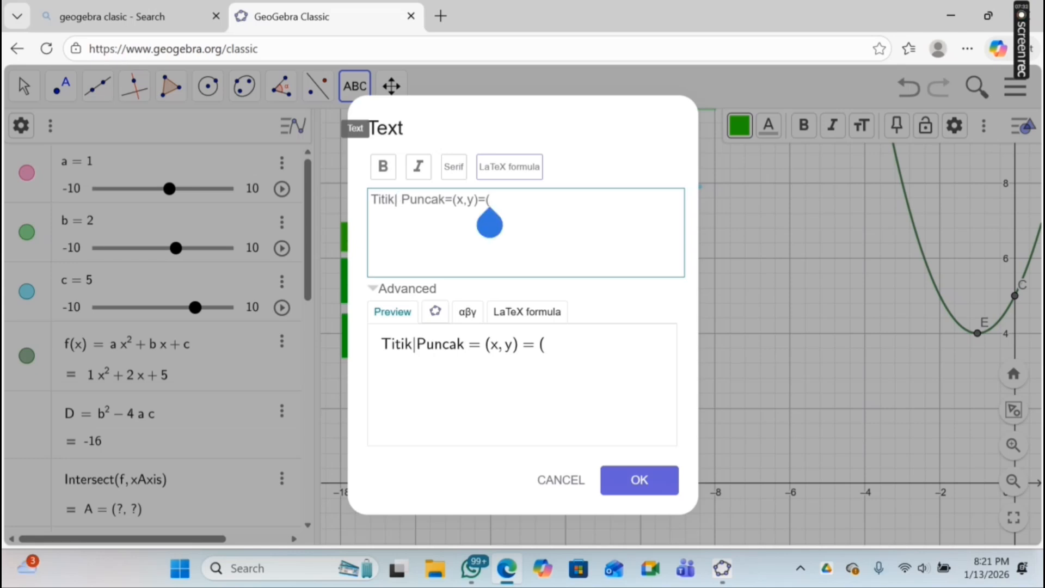
pyautogui.click(435, 312)
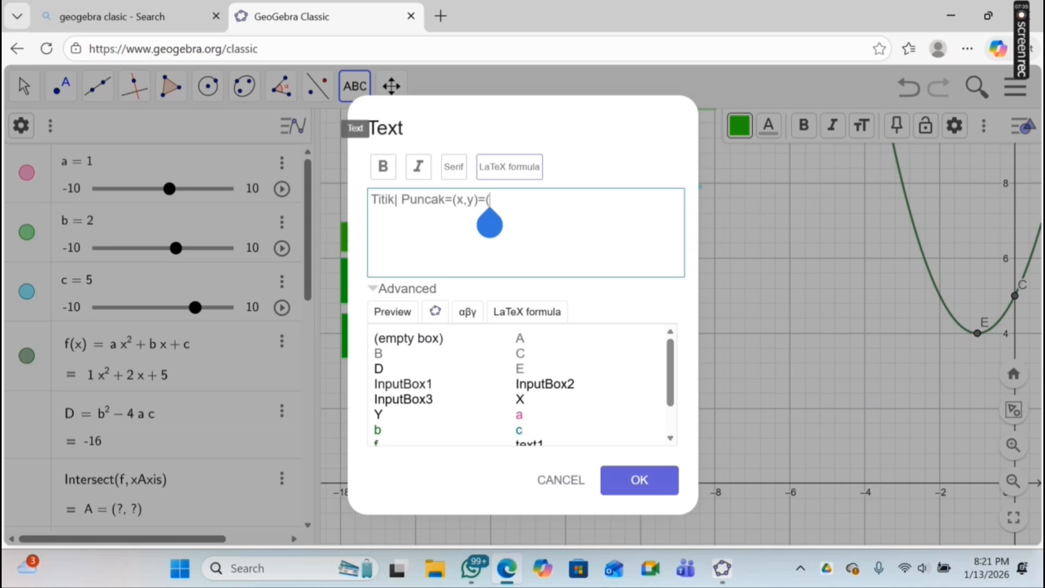
pyautogui.click(520, 399)
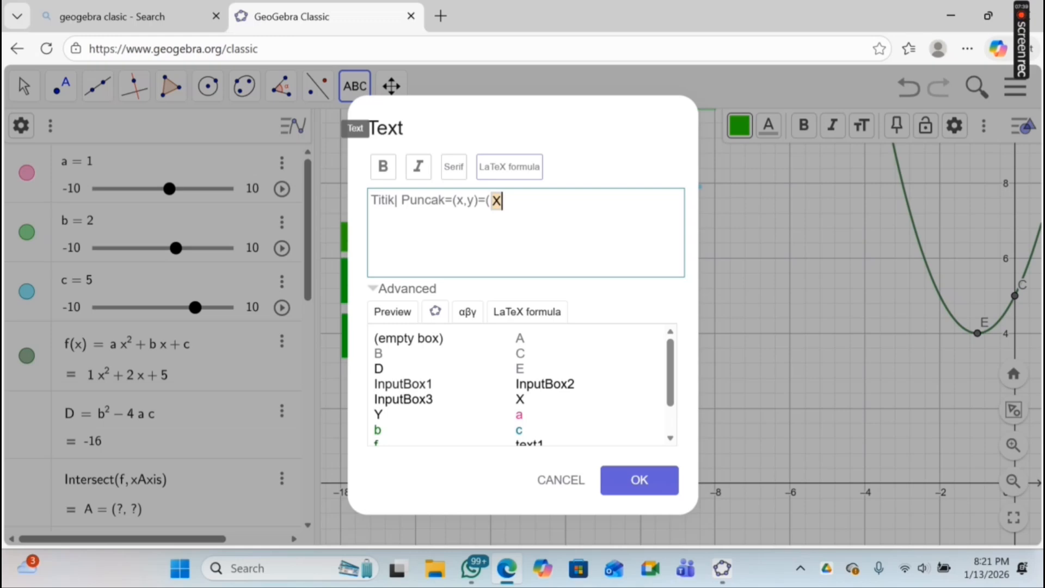
pyautogui.write(',')
pyautogui.click(378, 430)
pyautogui.press('BackSpace')
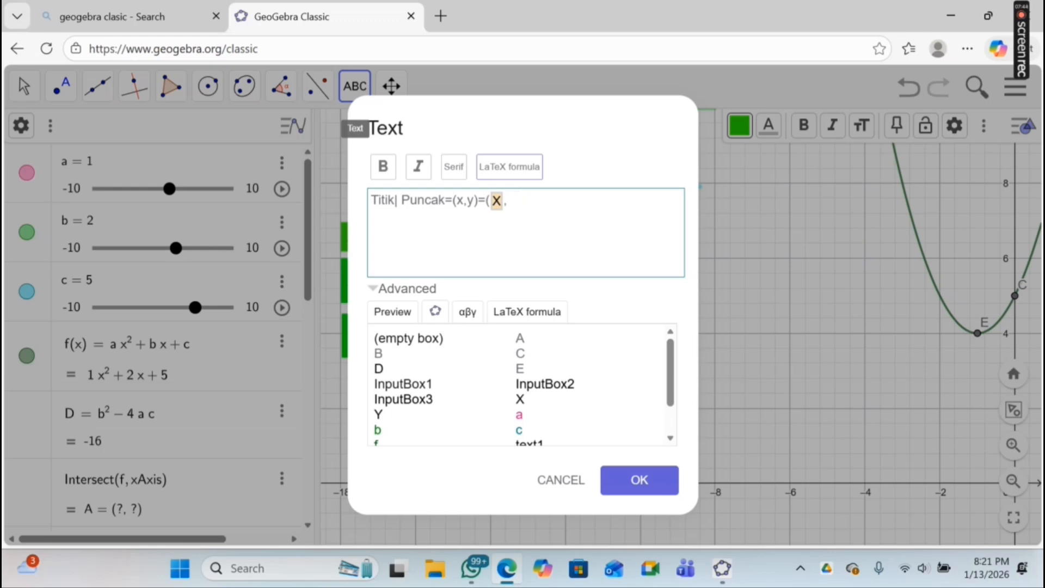
pyautogui.click(379, 416)
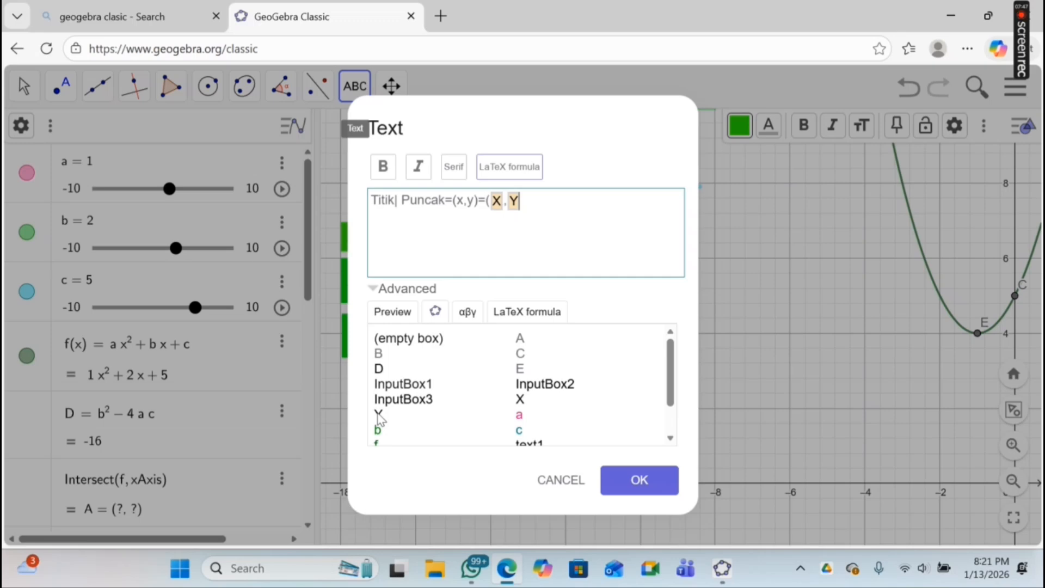
pyautogui.write('0')
pyautogui.press('BackSpace')
pyautogui.write(')')
pyautogui.click(639, 480)
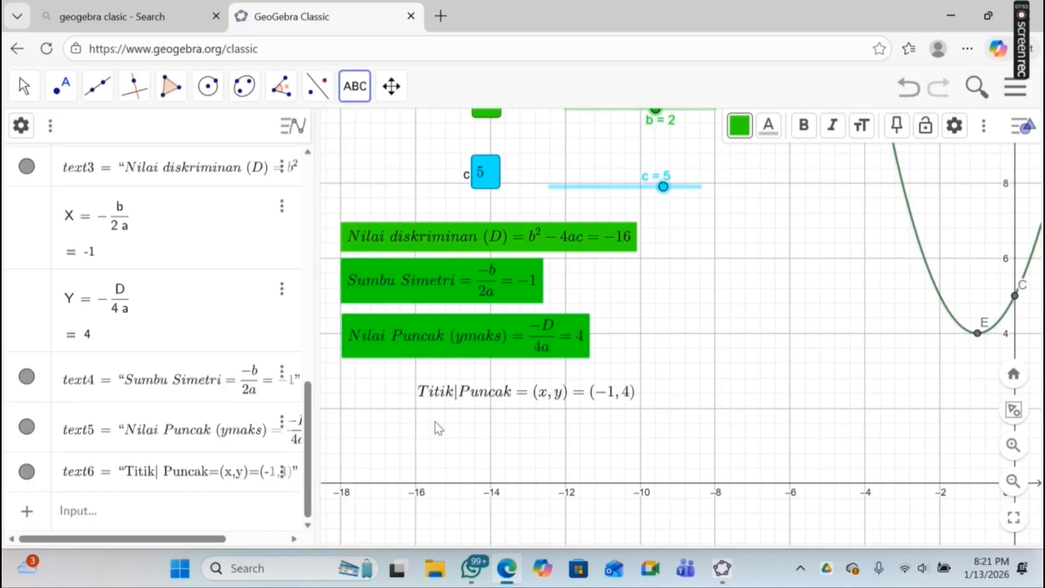
pyautogui.click(475, 403)
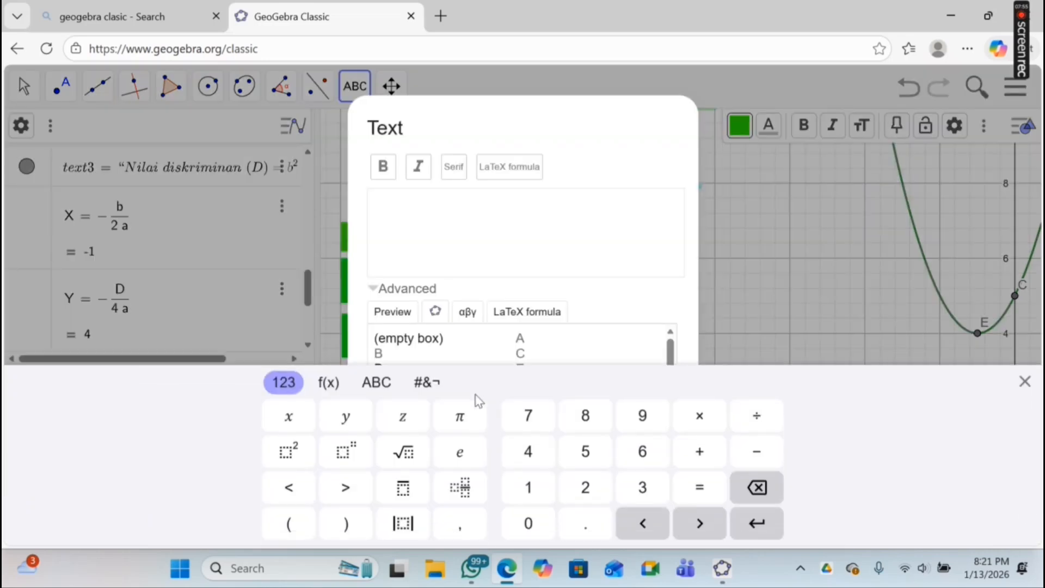
pyautogui.click(1024, 381)
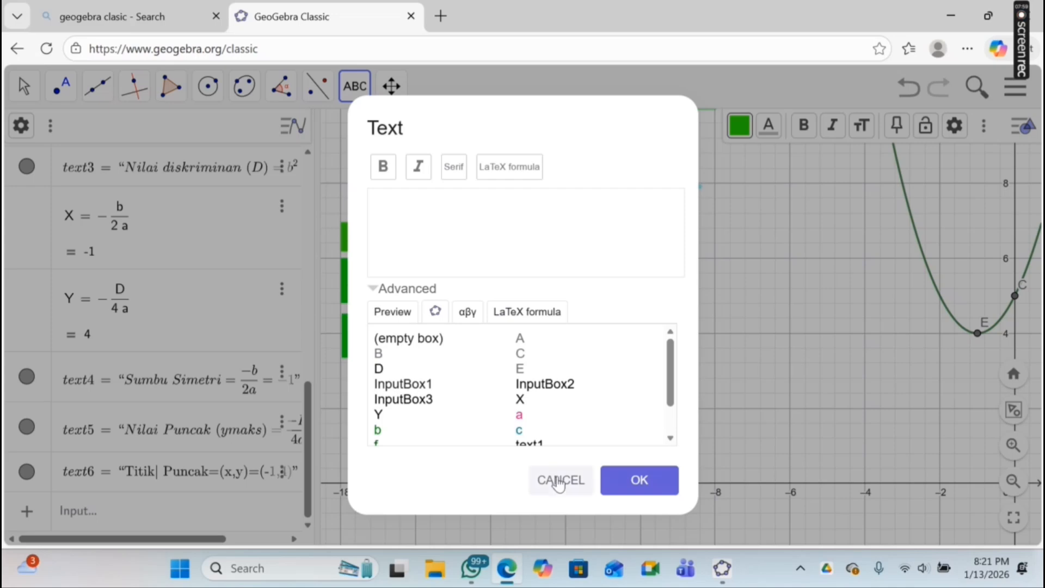
pyautogui.click(559, 480)
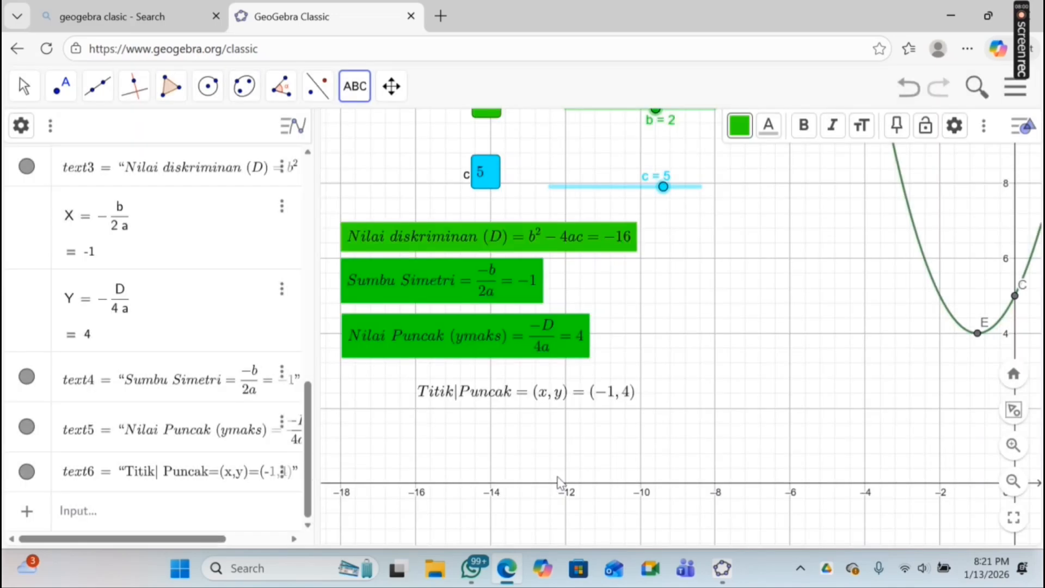
# Reopen the vertex text for editing, replace the vertical bar after "Titik" with a backslash and confirm.
pyautogui.click(23, 88)
pyautogui.click(61, 86)
pyautogui.click(123, 168)
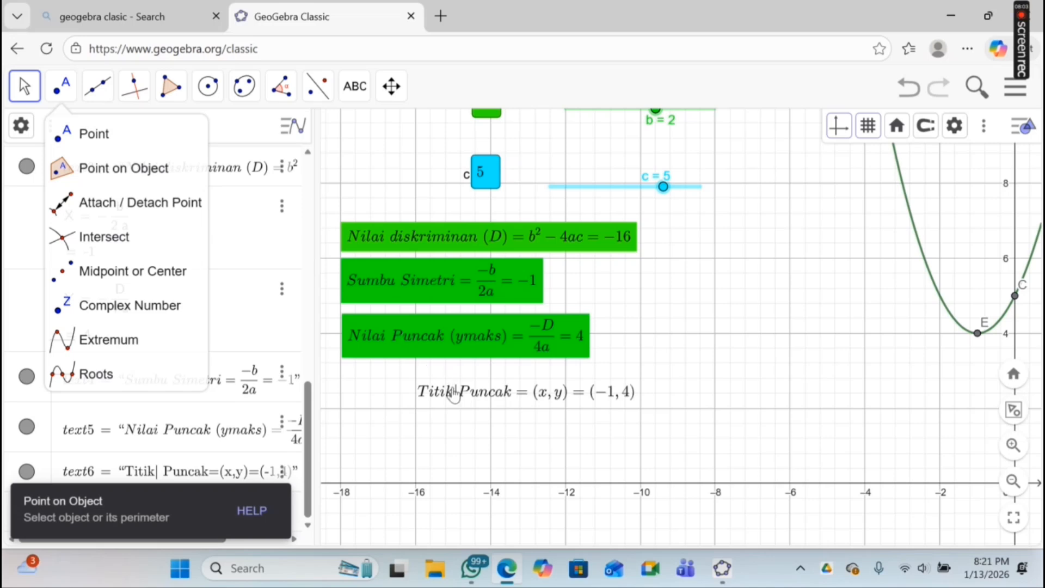
pyautogui.click(496, 405)
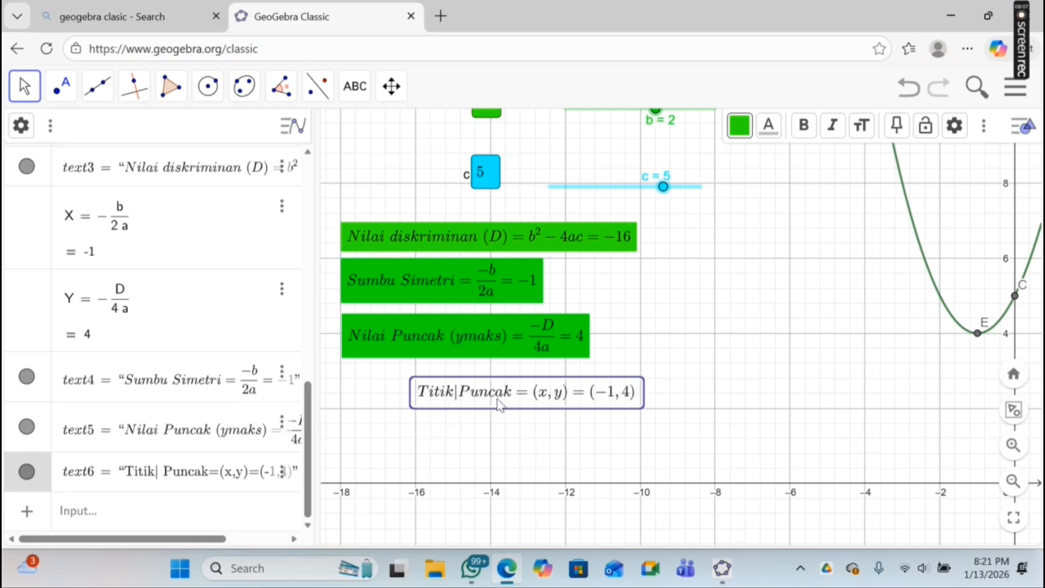
pyautogui.doubleClick(497, 404)
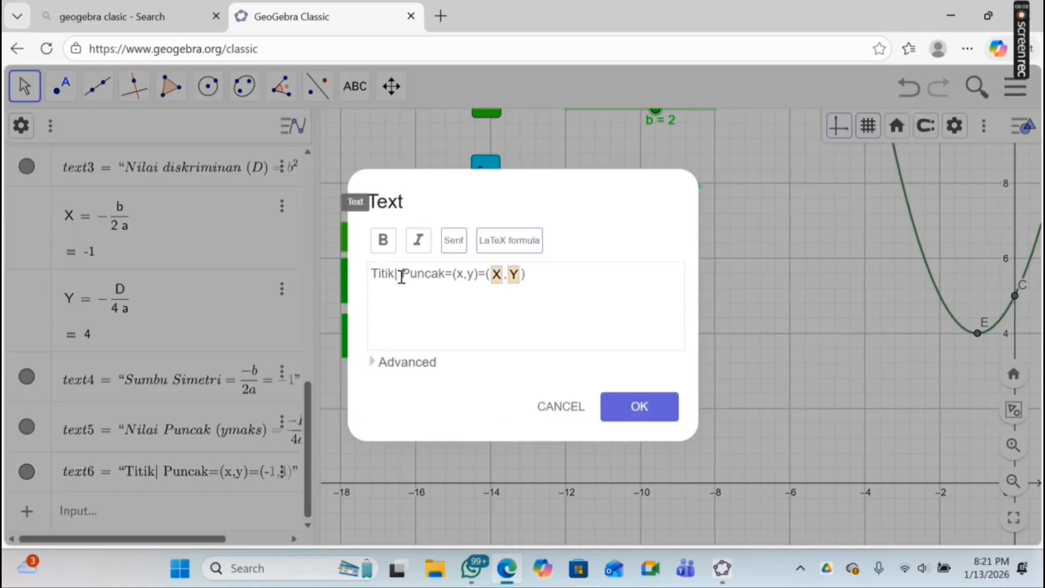
pyautogui.click(401, 276)
pyautogui.press('BackSpace')
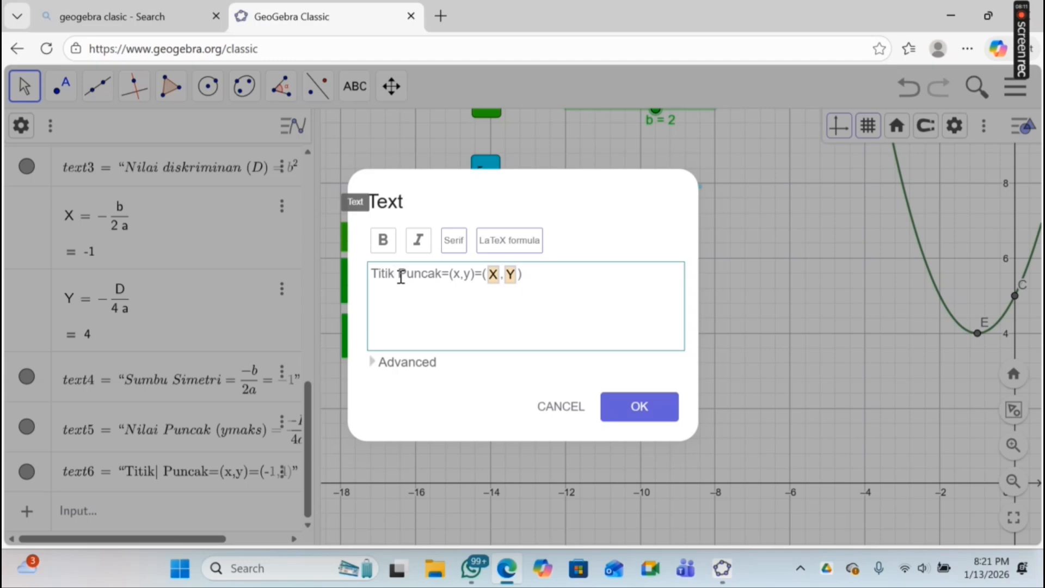
pyautogui.write('|')
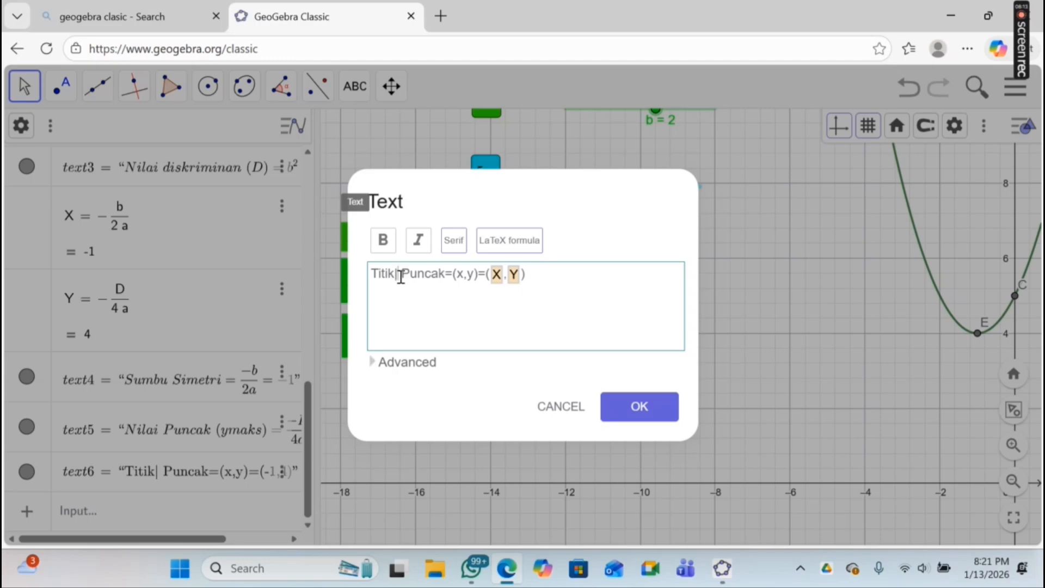
pyautogui.press('BackSpace')
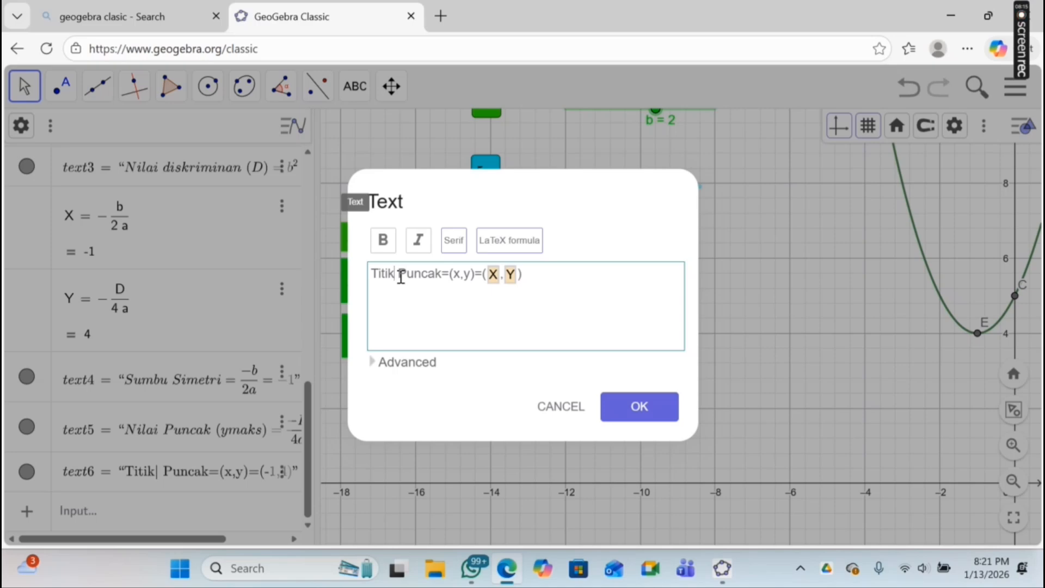
pyautogui.write('|')
pyautogui.press('BackSpace')
pyautogui.write('\\')
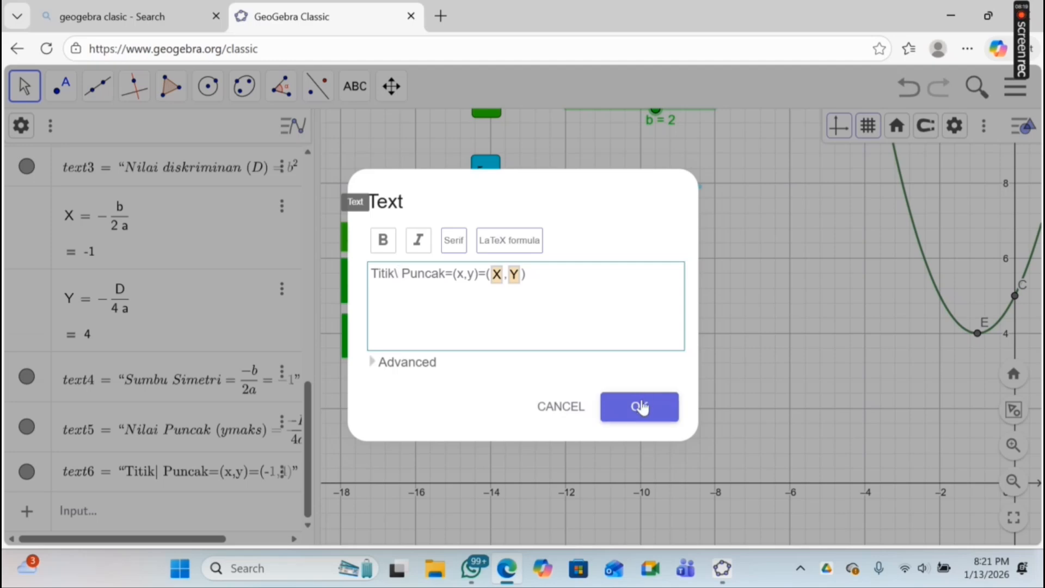
pyautogui.click(637, 405)
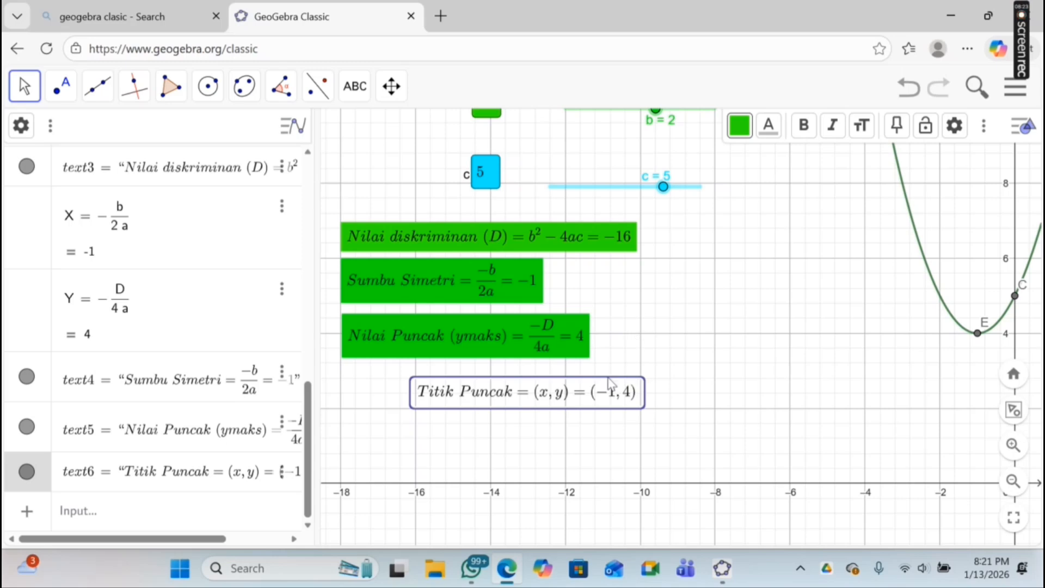
# Set the background colour of the "Titik Puncak" text to green (#00FF00) and close the settings.
pyautogui.click(740, 136)
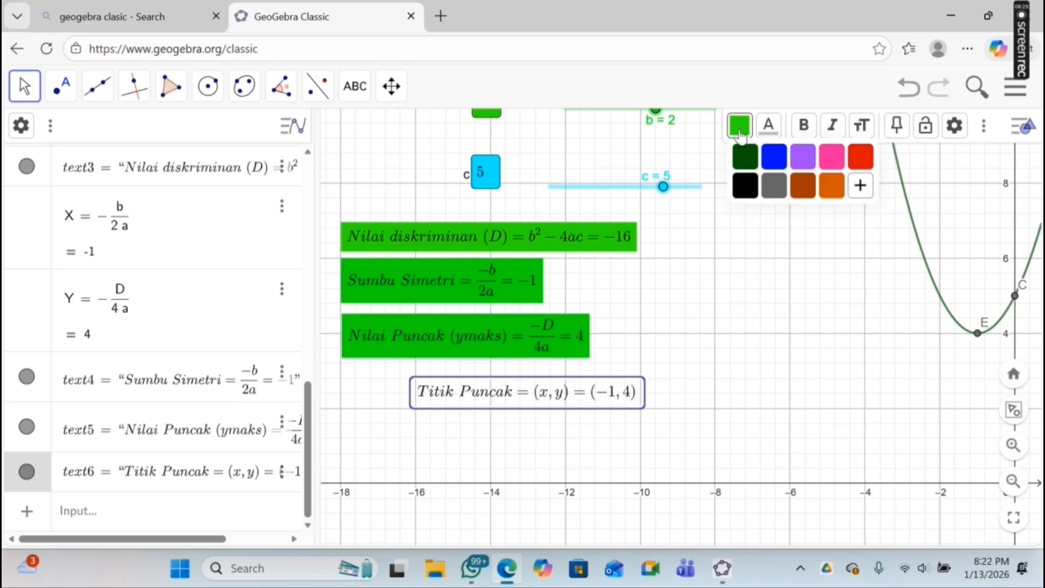
pyautogui.click(859, 185)
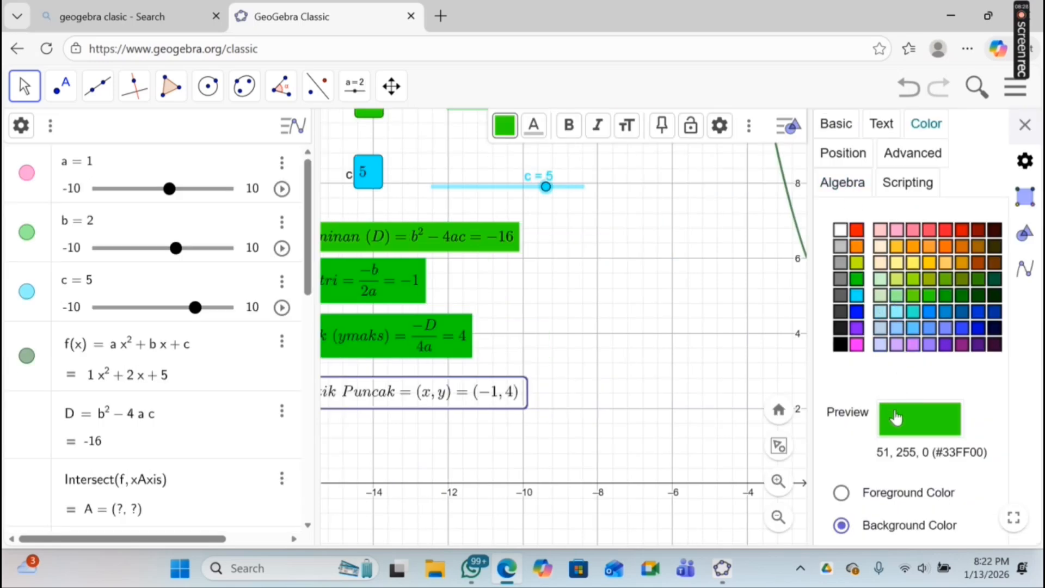
pyautogui.click(898, 417)
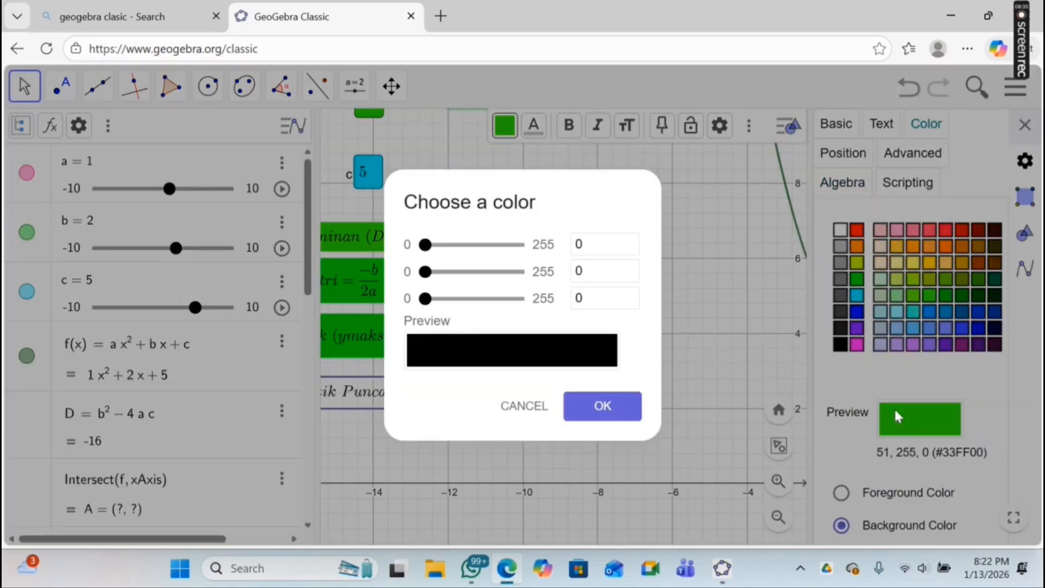
pyautogui.click(518, 406)
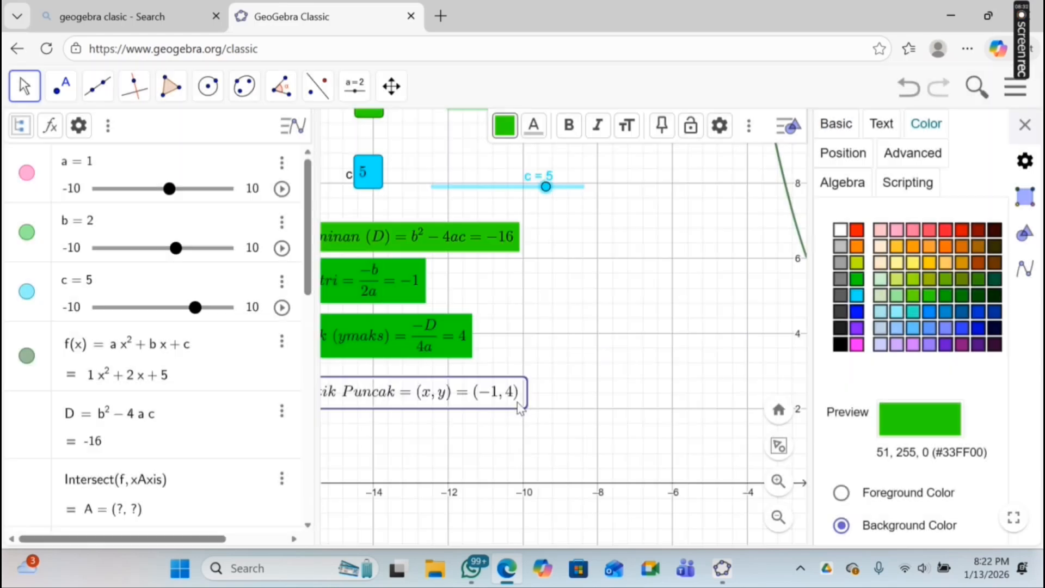
pyautogui.click(857, 279)
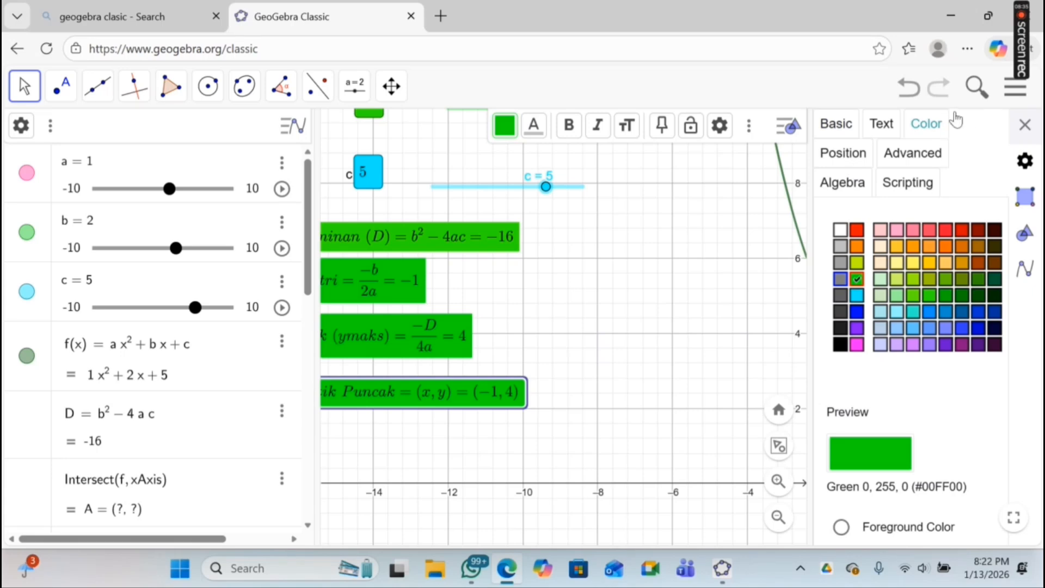
pyautogui.click(1022, 125)
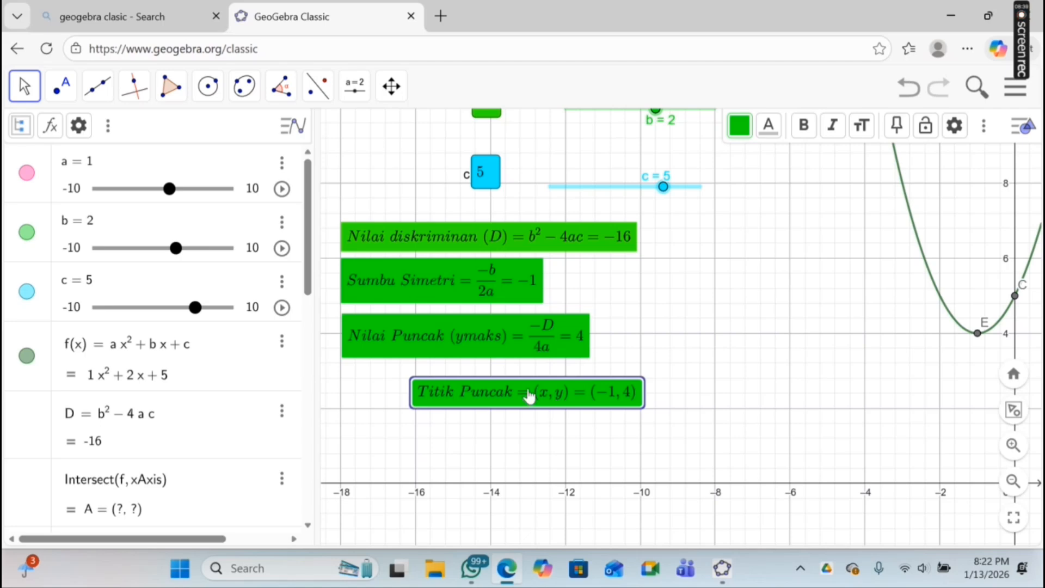
# Align the "Titik Puncak" text directly beneath the "Nilai Puncak" text and set slider c to -1.8.
pyautogui.moveTo(530, 394); pyautogui.dragTo(500, 403)
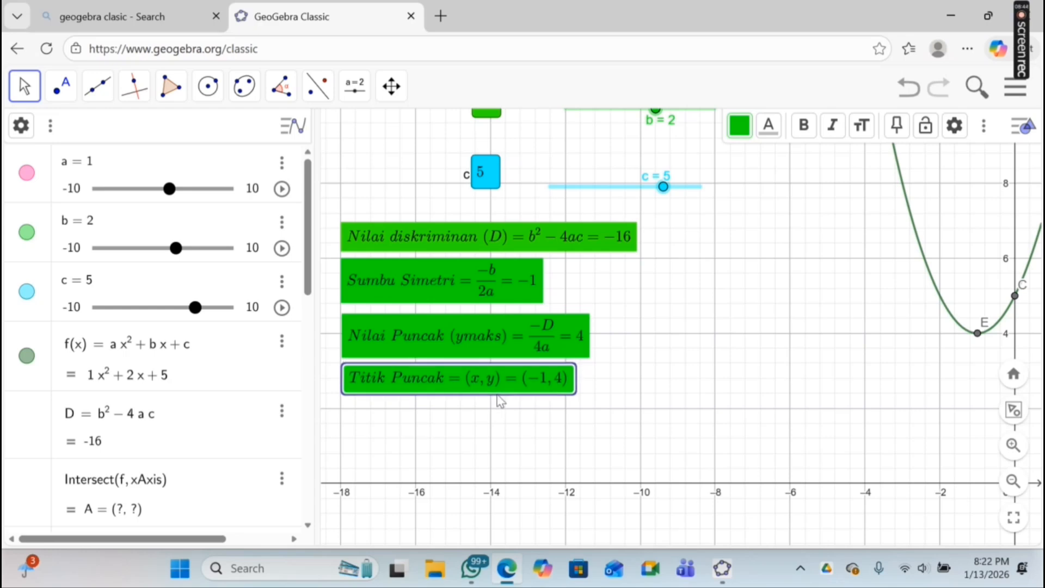
pyautogui.click(978, 335)
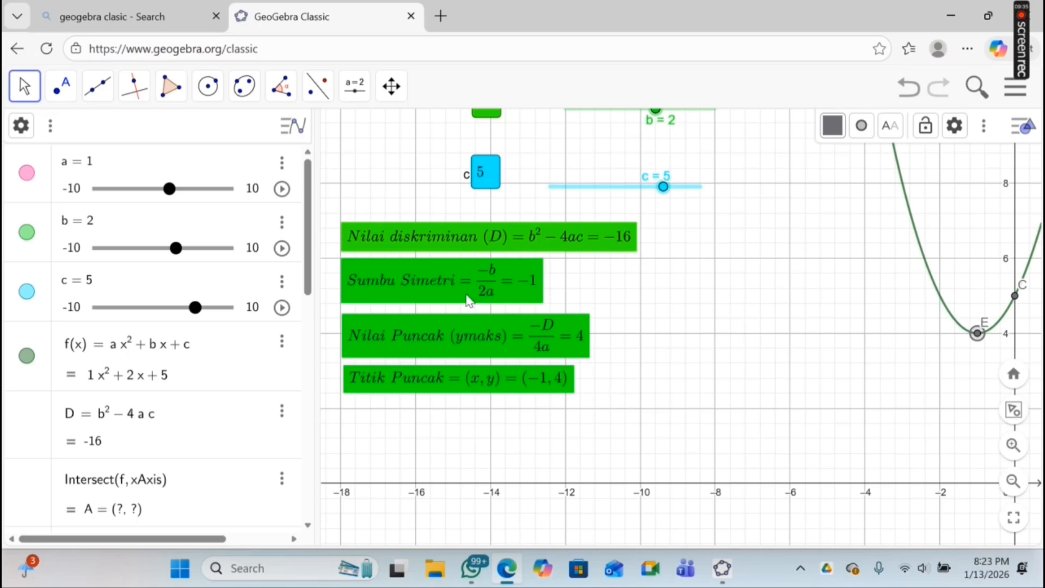
pyautogui.scroll(-6, 238, 295)
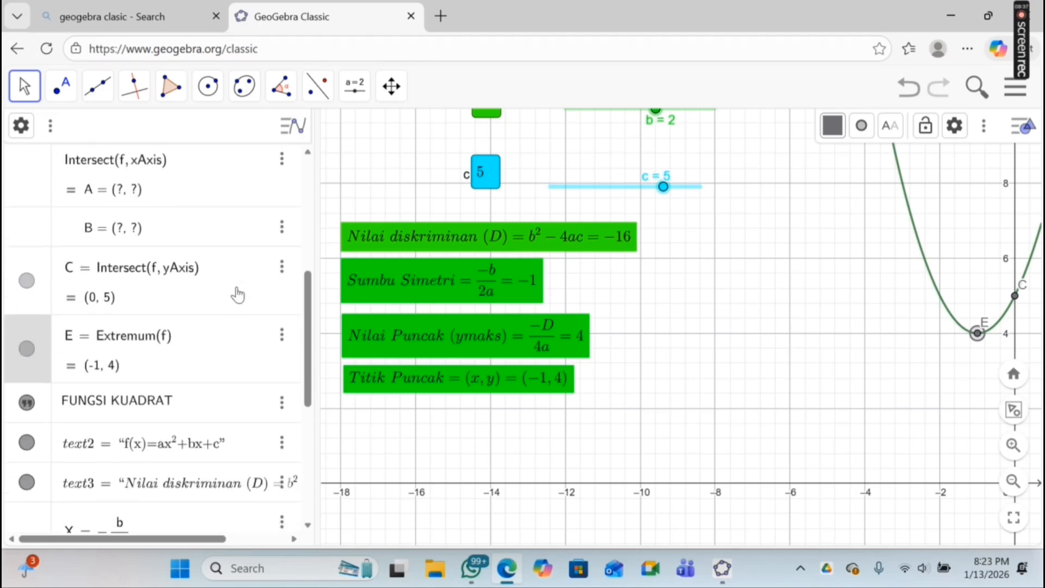
pyautogui.scroll(1, 238, 295)
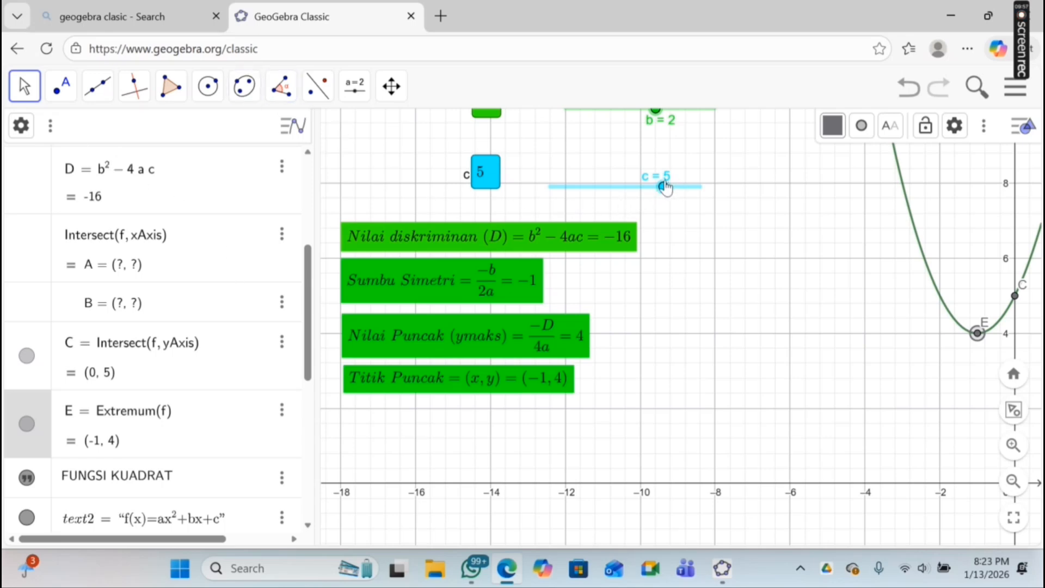
pyautogui.moveTo(665, 187); pyautogui.dragTo(609, 198)
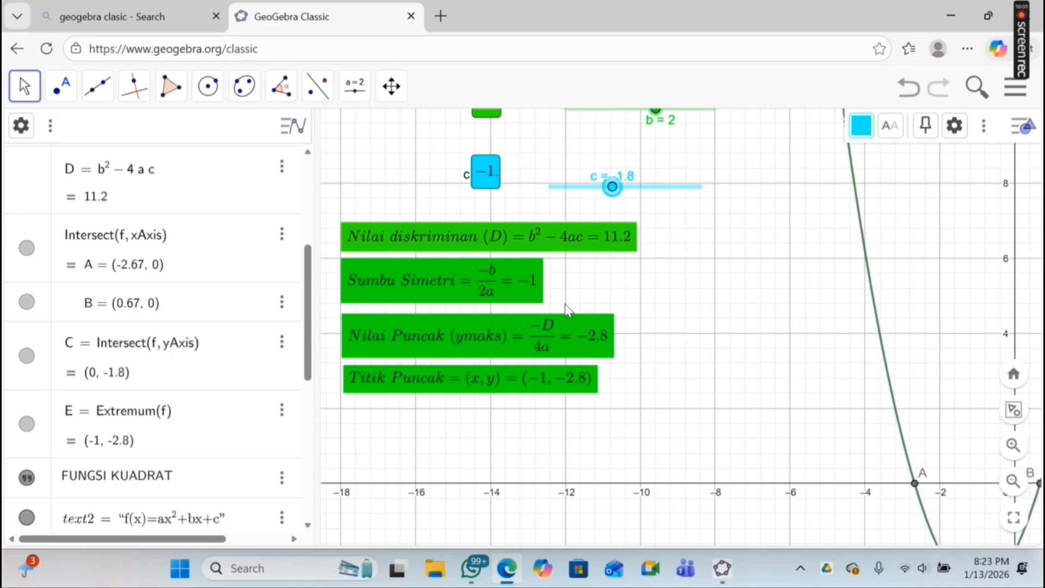
# Start a new LaTeX formula text below the "Titik Puncak" text and expand its advanced options.
pyautogui.click(357, 90)
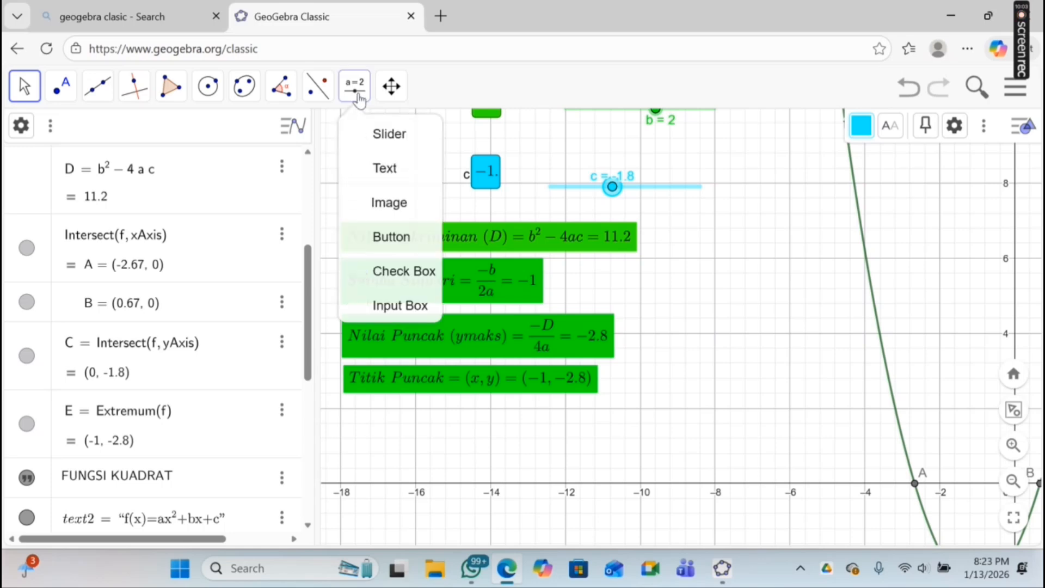
pyautogui.click(375, 171)
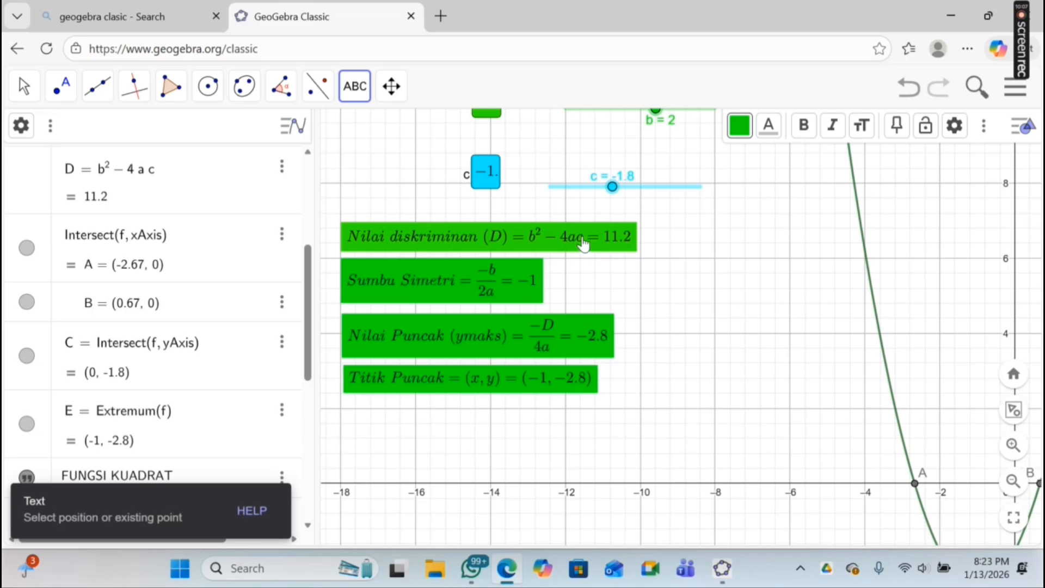
pyautogui.click(388, 414)
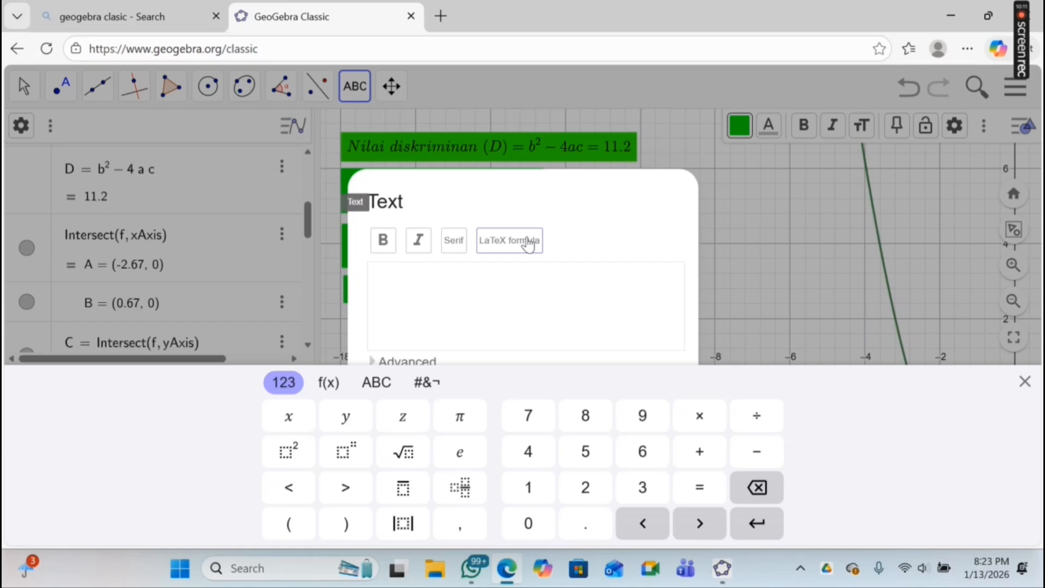
pyautogui.click(449, 282)
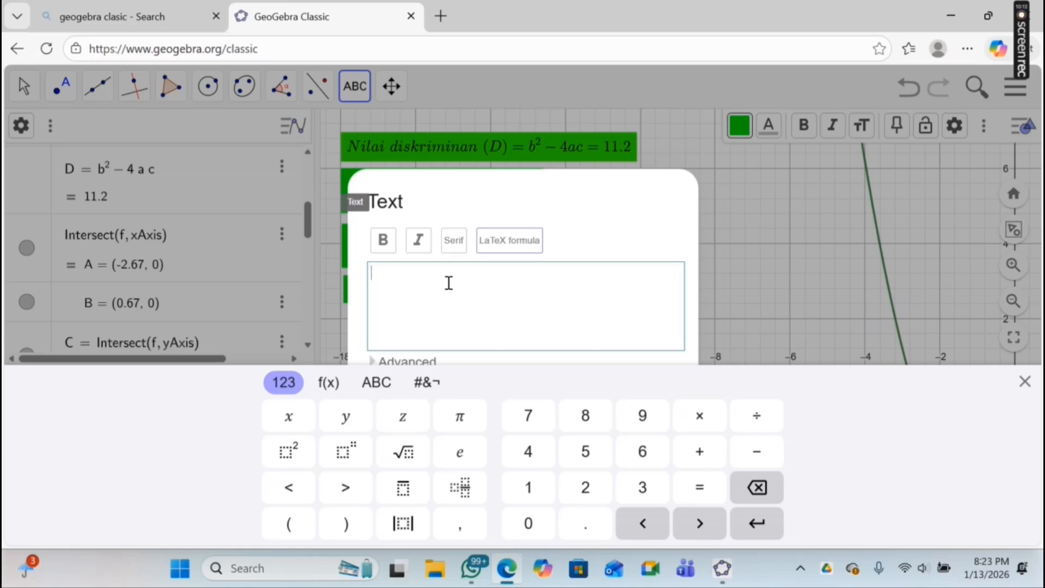
pyautogui.click(397, 363)
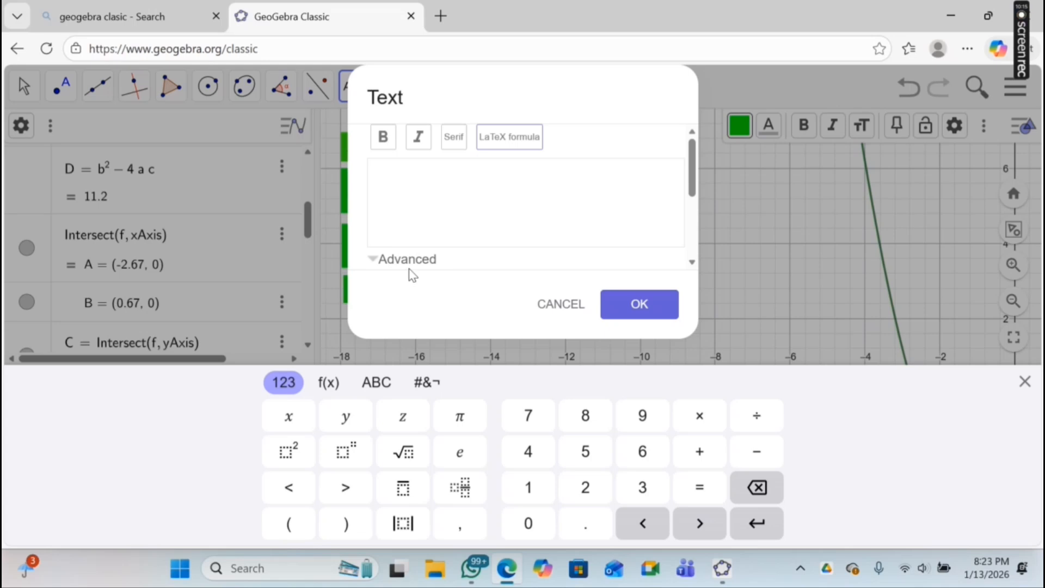
pyautogui.click(380, 266)
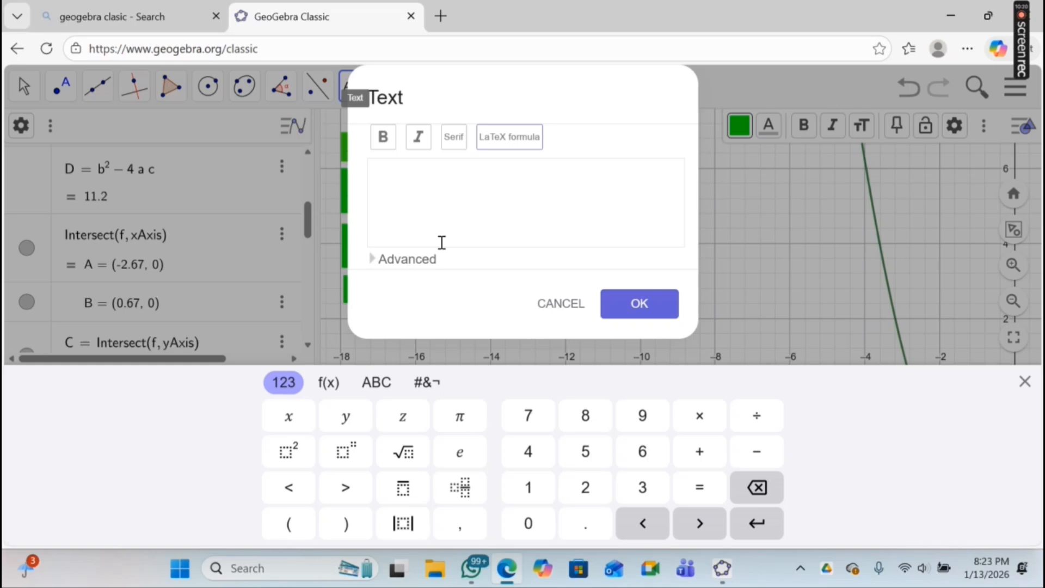
pyautogui.click(379, 263)
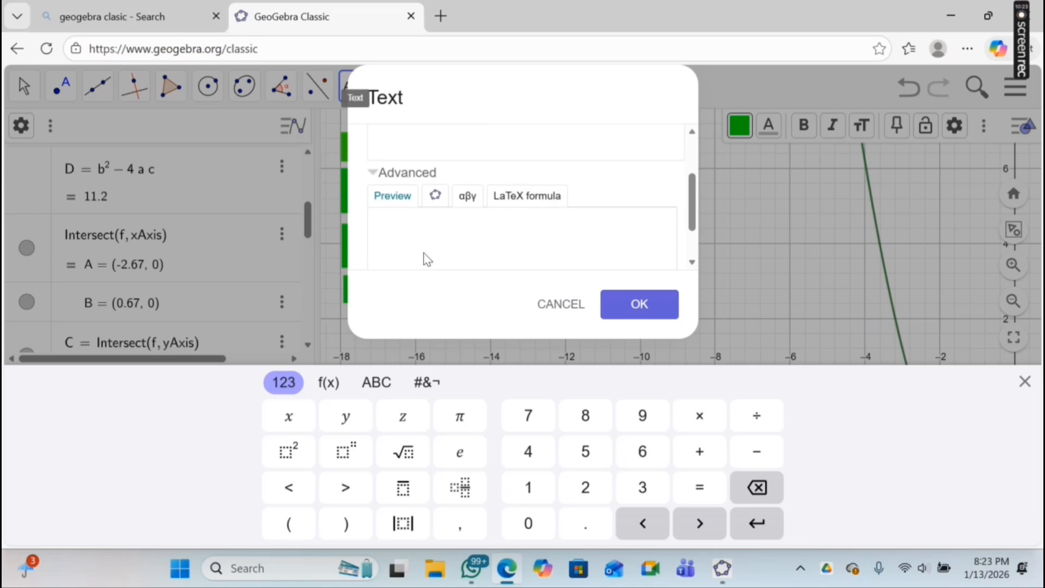
# Enter "Titik\ Potong\ Kurva\ dengan sumbu X=" as the content of the new text.
pyautogui.scroll(3, 424, 253)
pyautogui.click(408, 166)
pyautogui.write('T')
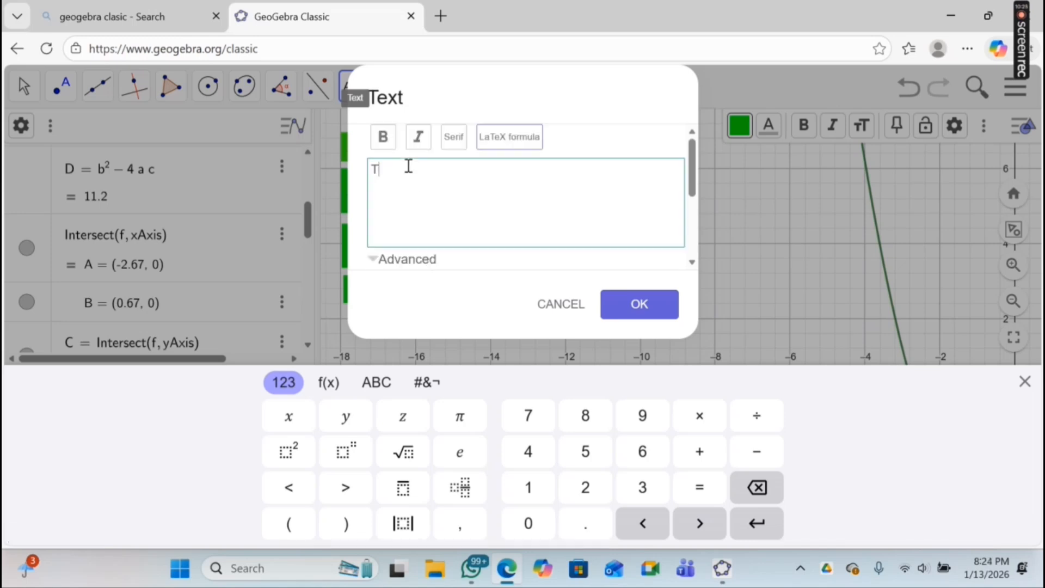
pyautogui.write('itik\\ p')
pyautogui.press('BackSpace')
pyautogui.write('Potong\\')
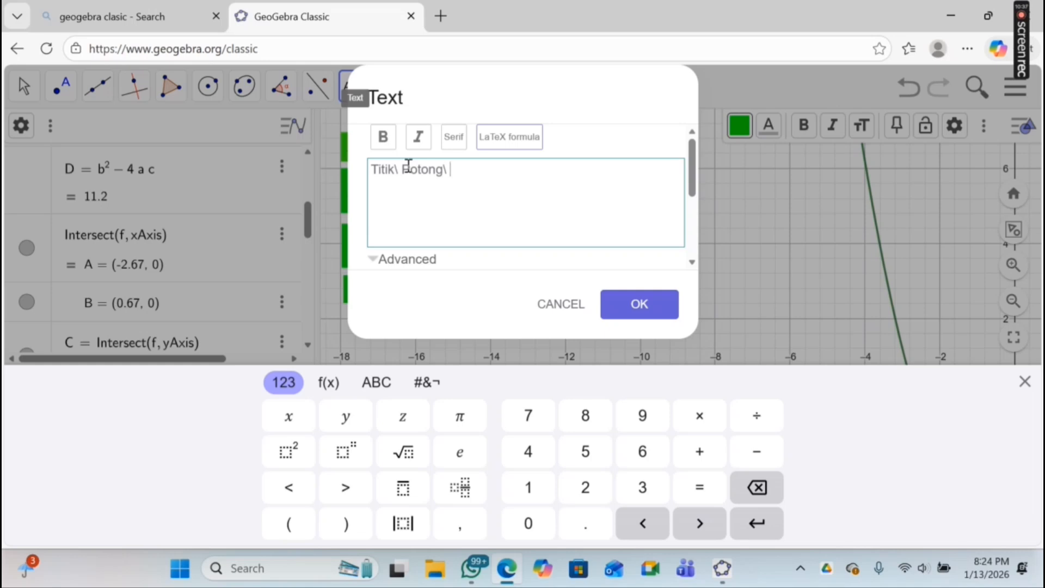
pyautogui.write(' Kurva')
pyautogui.write(' dari')
pyautogui.press('BackSpace')
pyautogui.press('BackSpace')
pyautogui.press('BackSpace')
pyautogui.press('BackSpace')
pyautogui.press('BackSpace')
pyautogui.write('dengan')
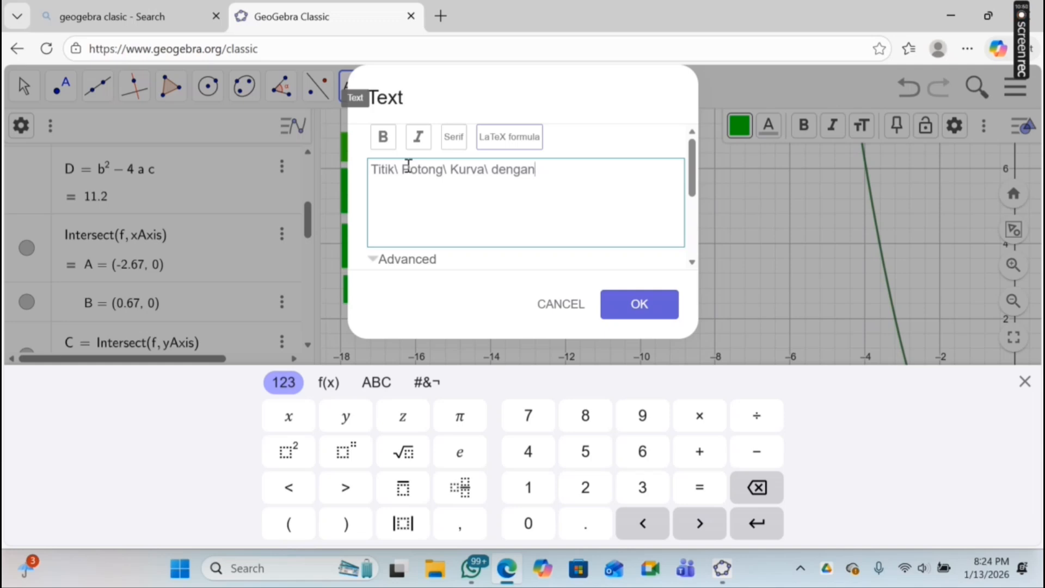
pyautogui.write('sumbu X=')
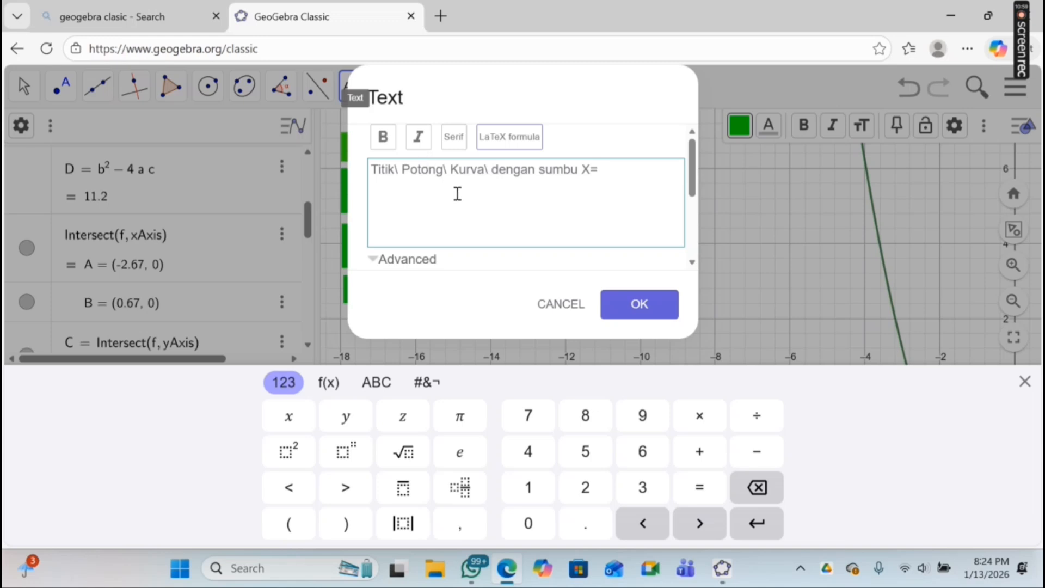
# Insert a backslash after "sumbu" in the new text and check the formula preview.
pyautogui.scroll(-3, 459, 199)
pyautogui.scroll(3, 459, 200)
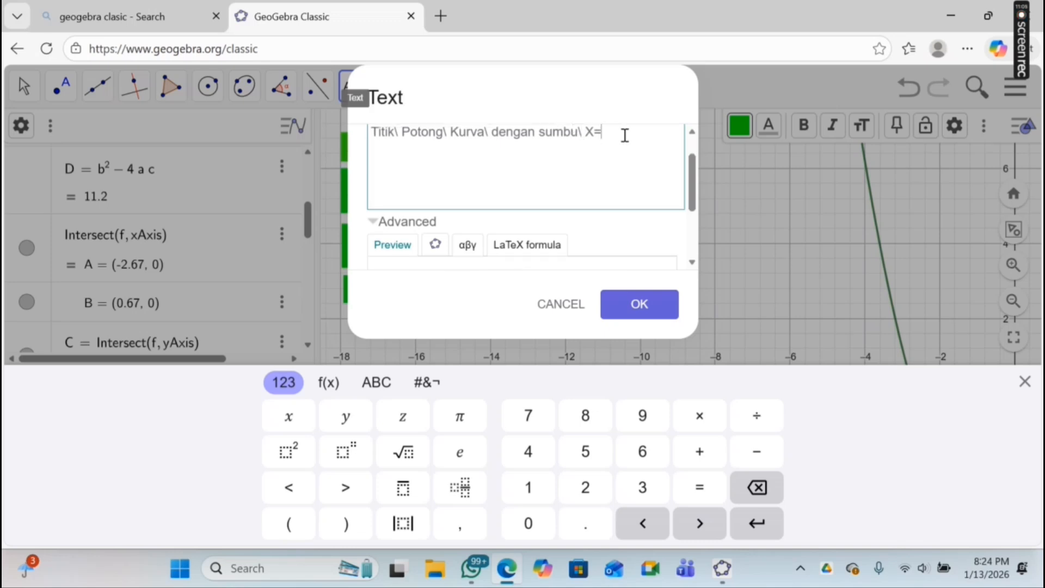
pyautogui.scroll(-2, 556, 199)
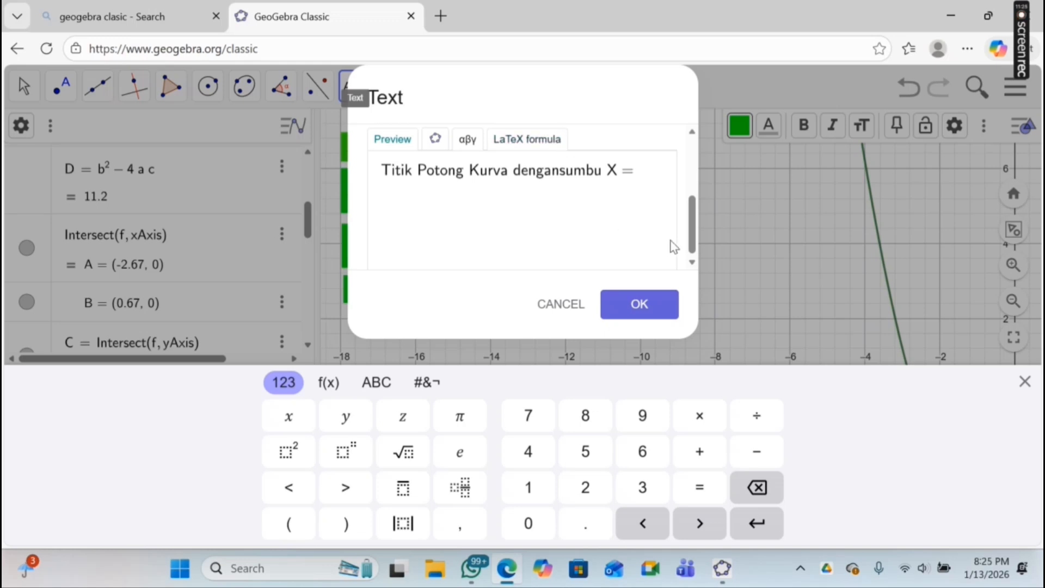
pyautogui.moveTo(692, 240); pyautogui.dragTo(688, 154)
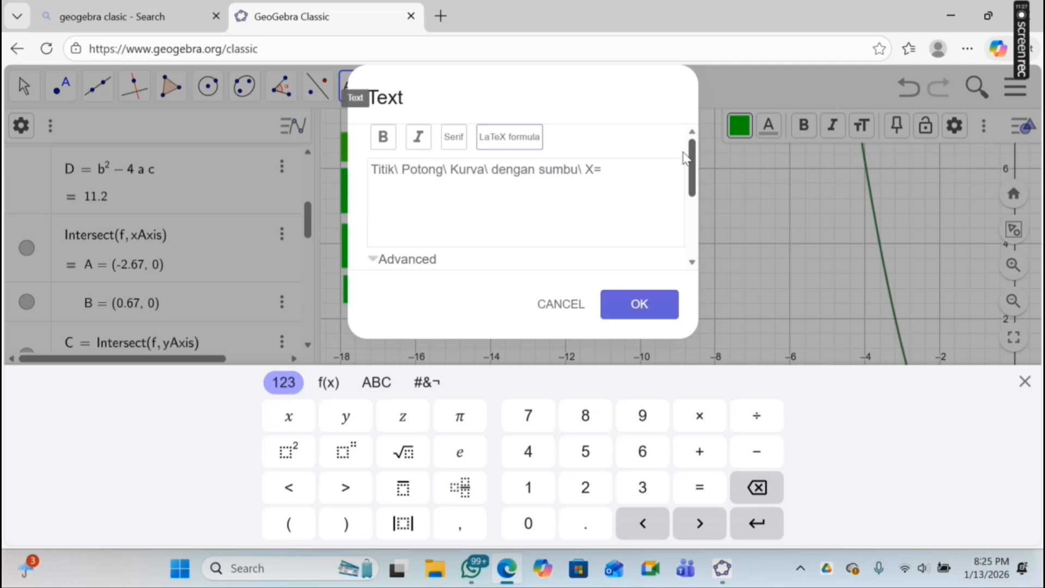
pyautogui.click(609, 169)
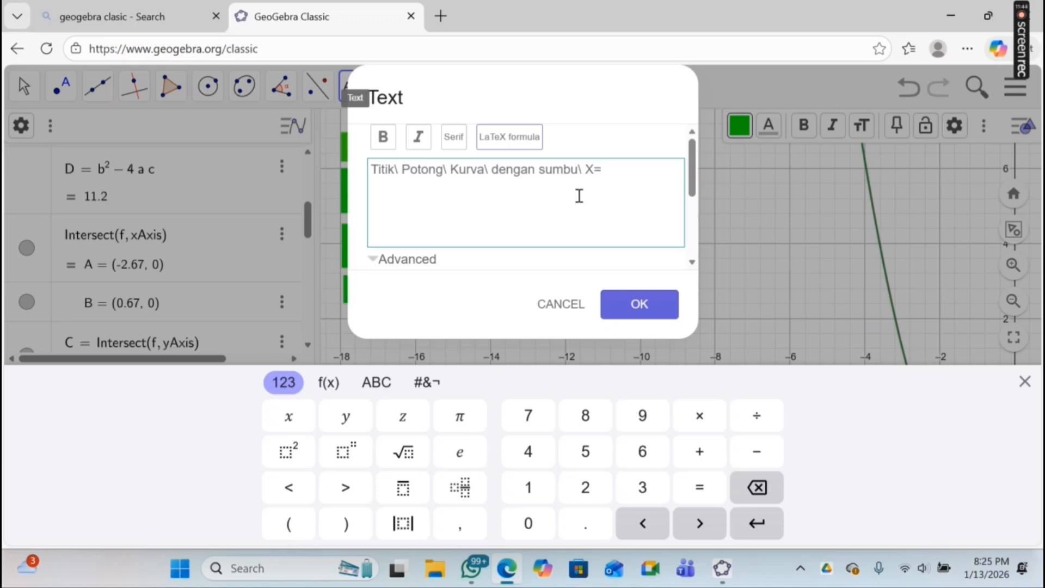
# Append the dynamic objects A and B separated by a comma, confirm the text and place it beneath the "Titik Puncak" text.
pyautogui.scroll(-4, 579, 199)
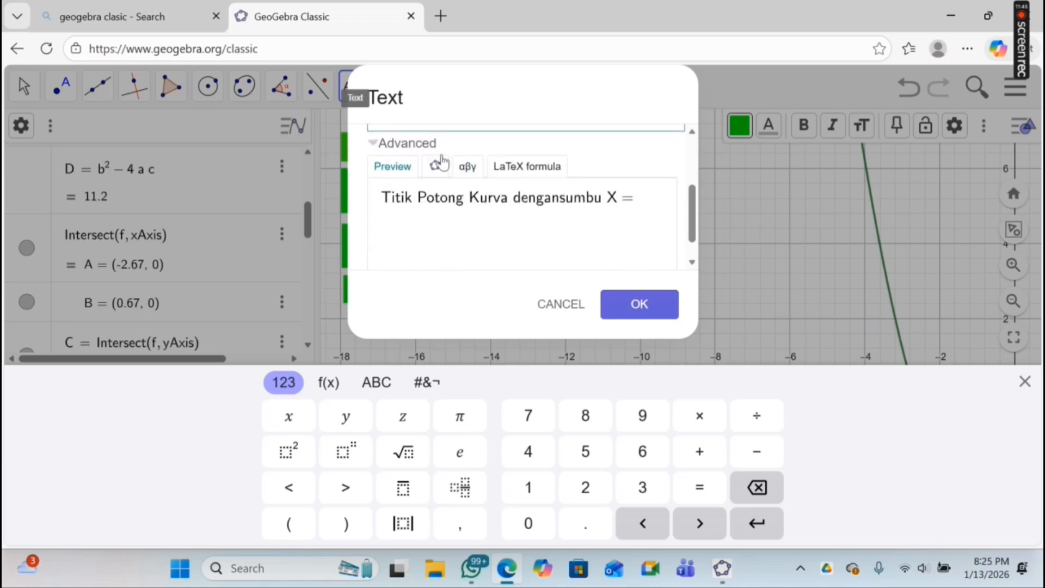
pyautogui.click(436, 167)
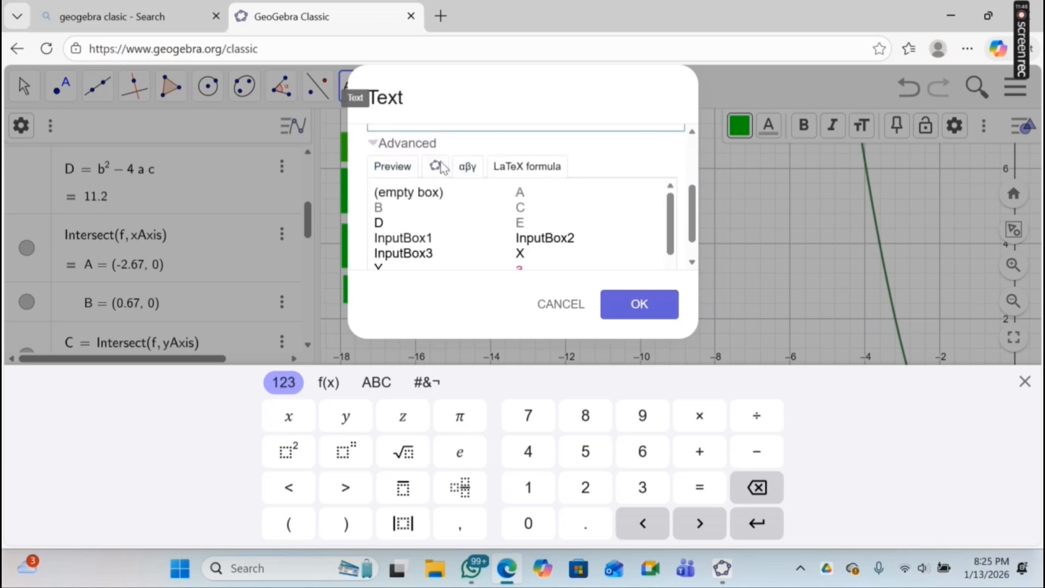
pyautogui.click(522, 194)
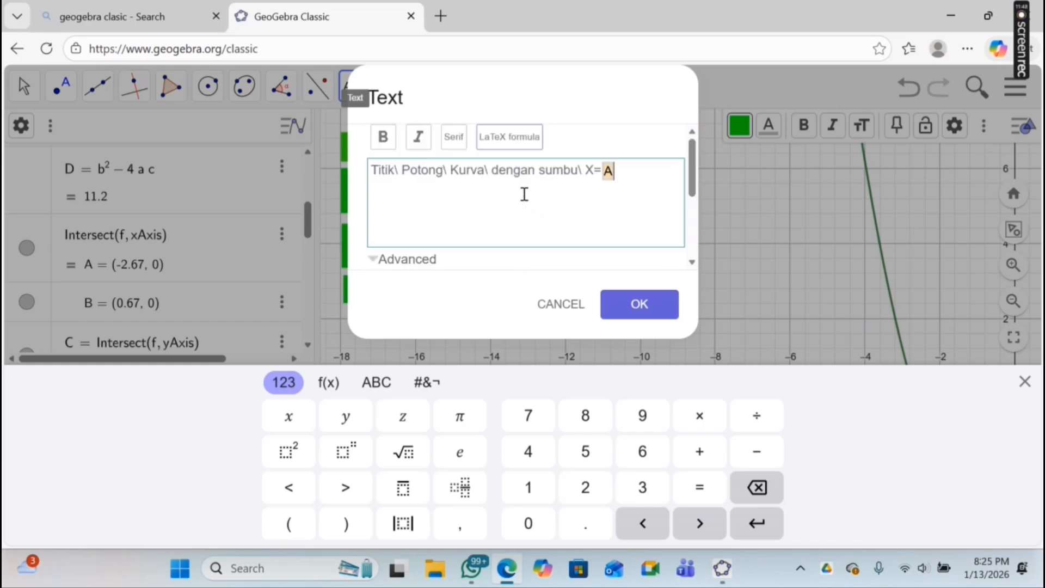
pyautogui.scroll(-4, 525, 195)
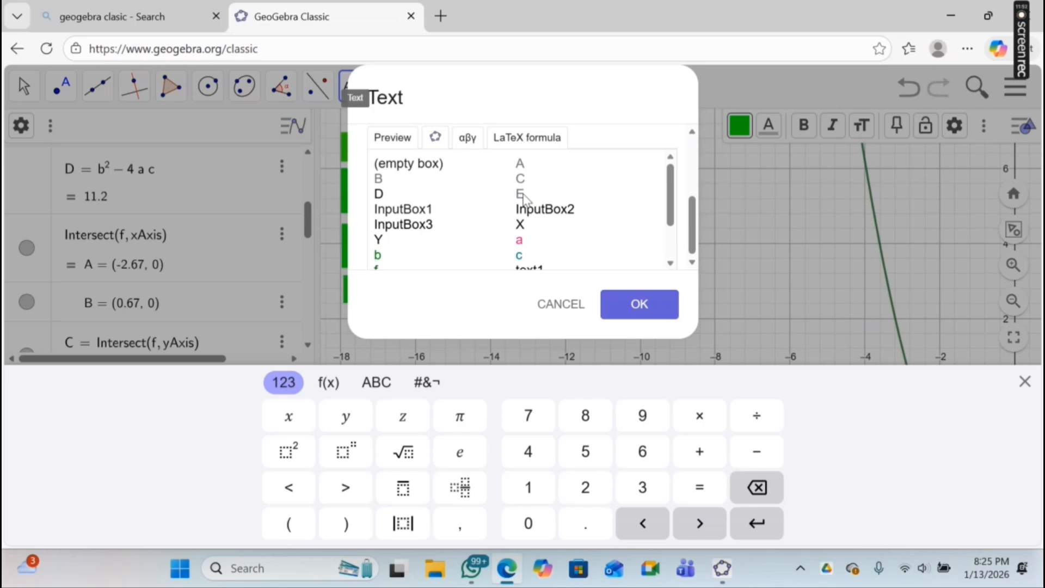
pyautogui.click(378, 178)
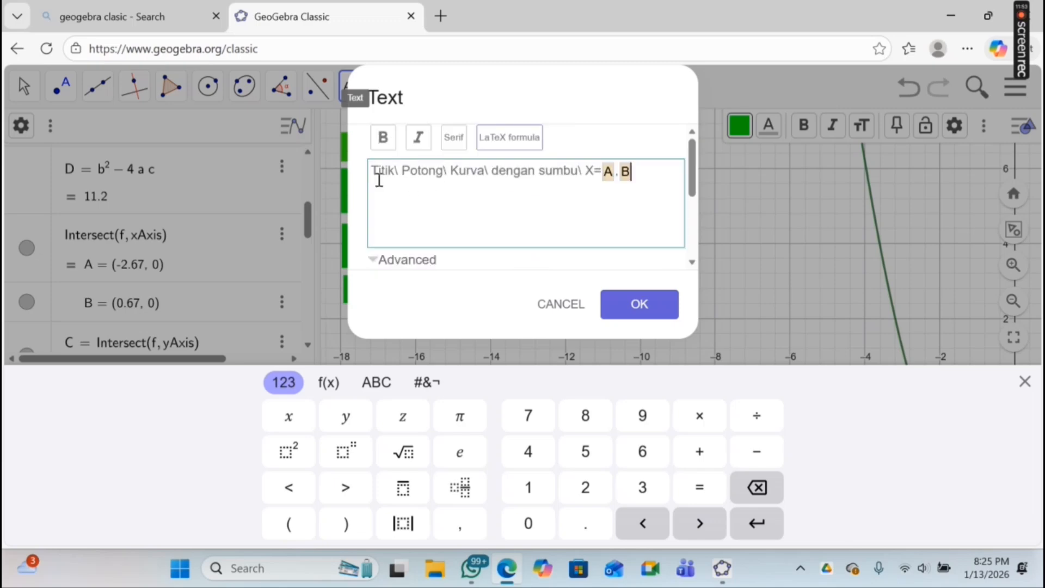
pyautogui.click(666, 305)
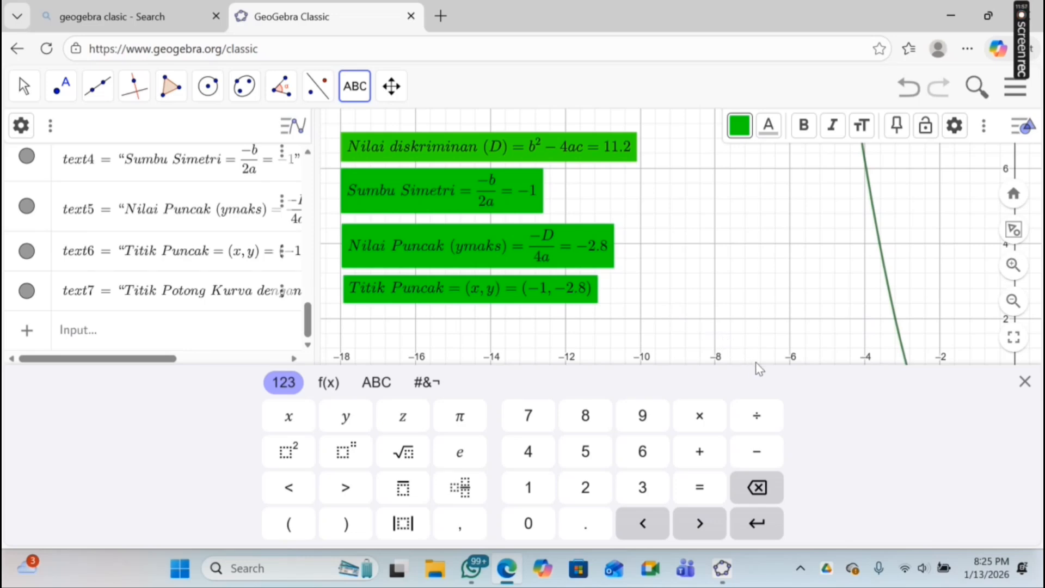
pyautogui.click(1025, 382)
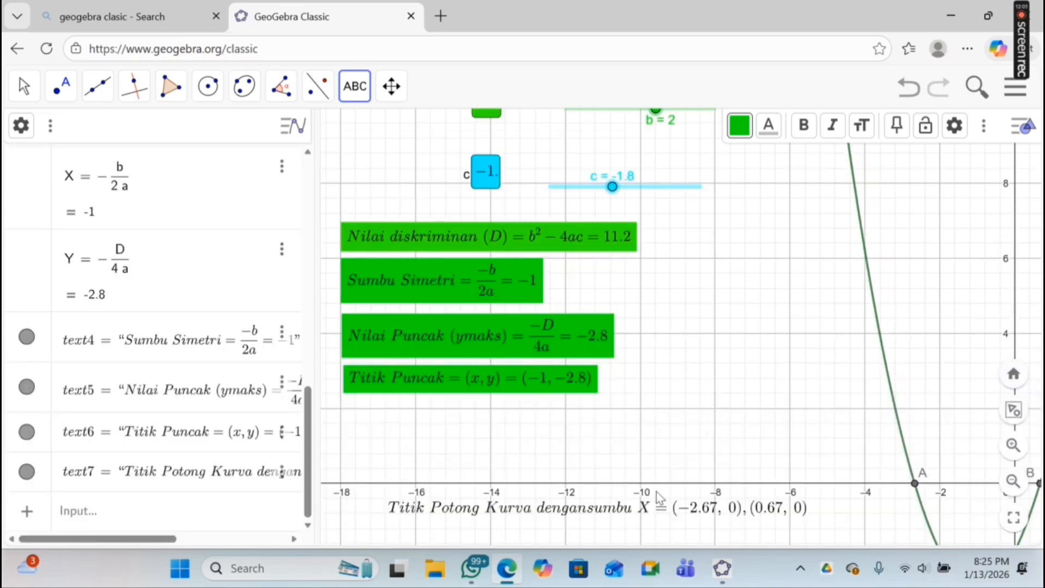
pyautogui.moveTo(647, 513); pyautogui.dragTo(604, 426)
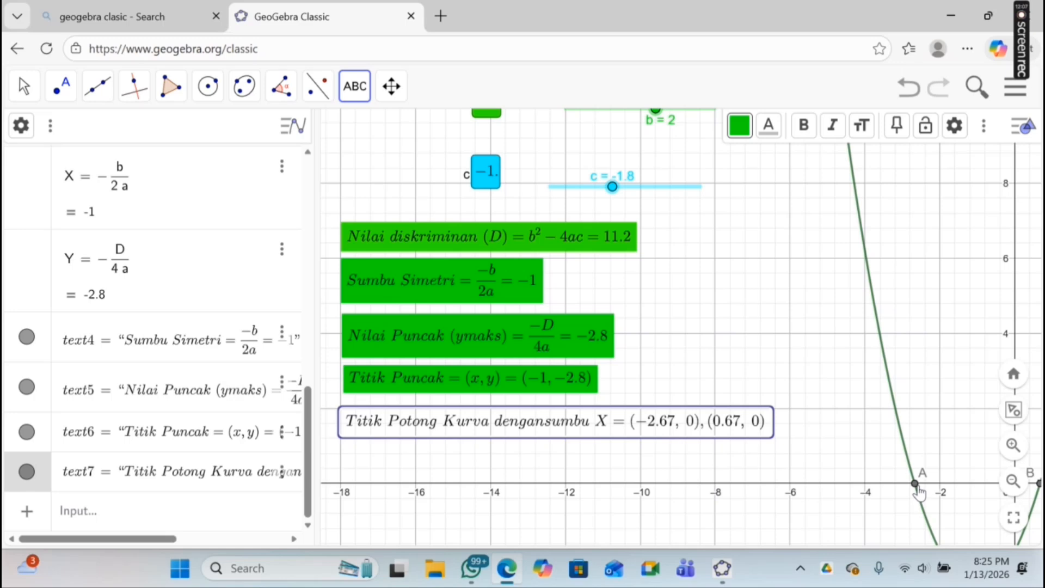
pyautogui.click(918, 488)
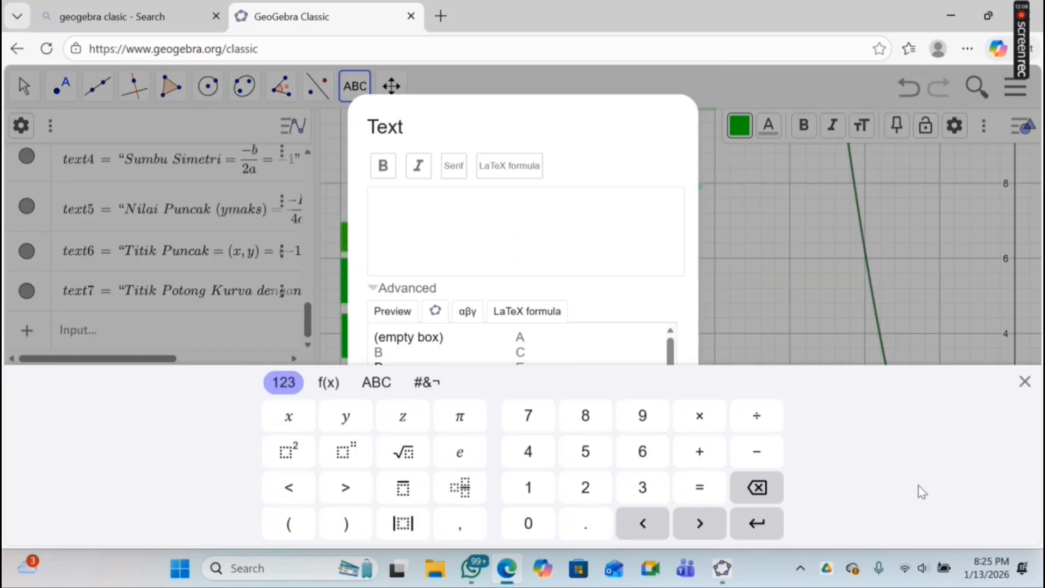
pyautogui.click(1025, 384)
pyautogui.click(561, 482)
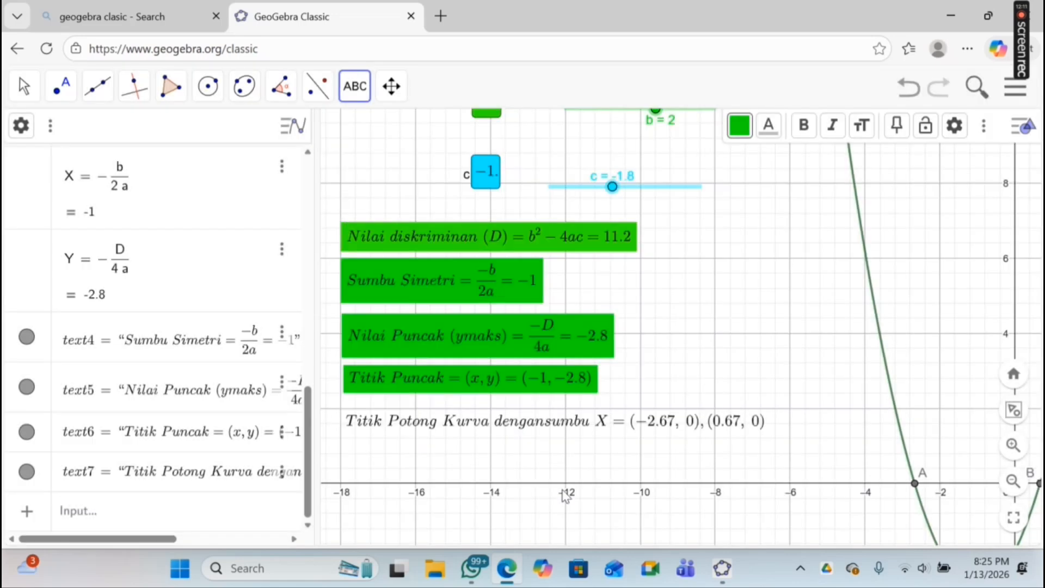
pyautogui.click(594, 432)
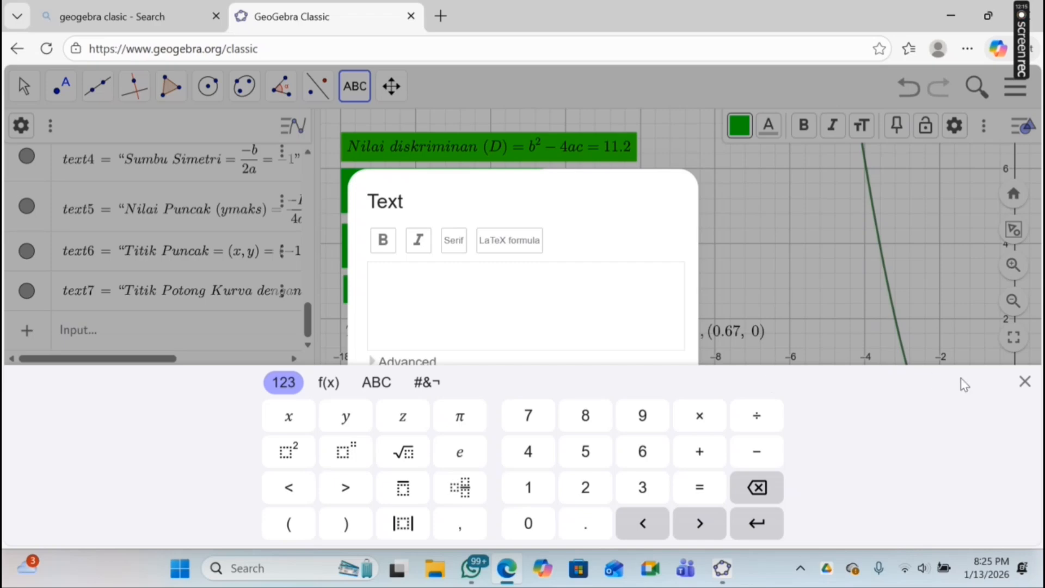
pyautogui.click(1025, 381)
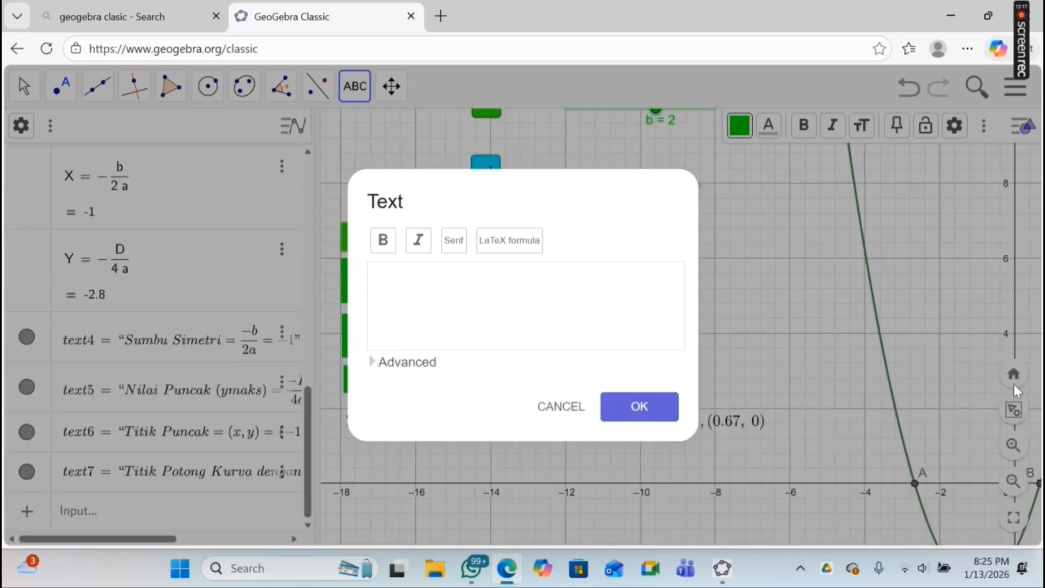
pyautogui.click(1014, 384)
pyautogui.click(1014, 384)
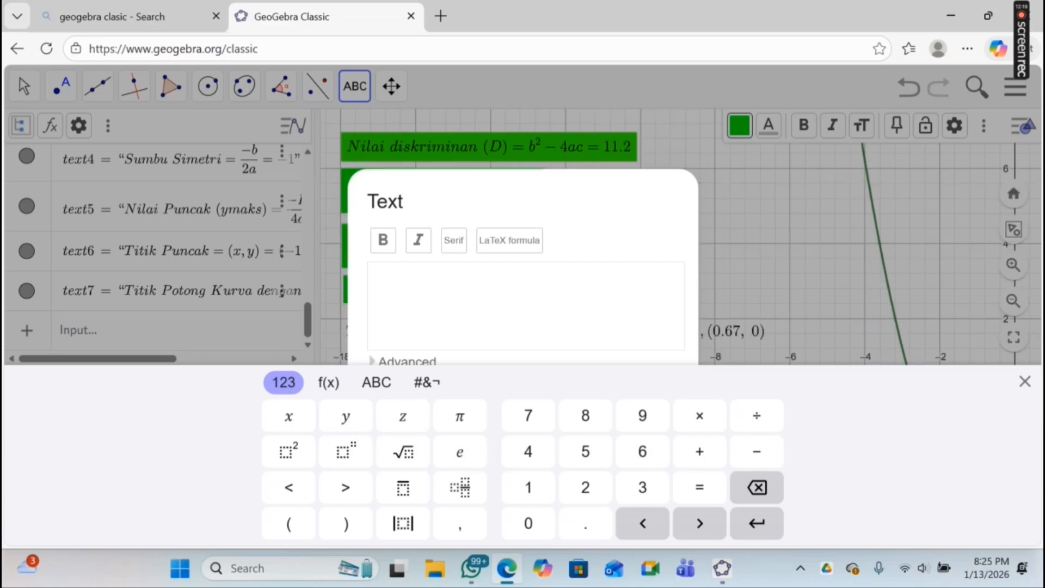
pyautogui.click(1024, 382)
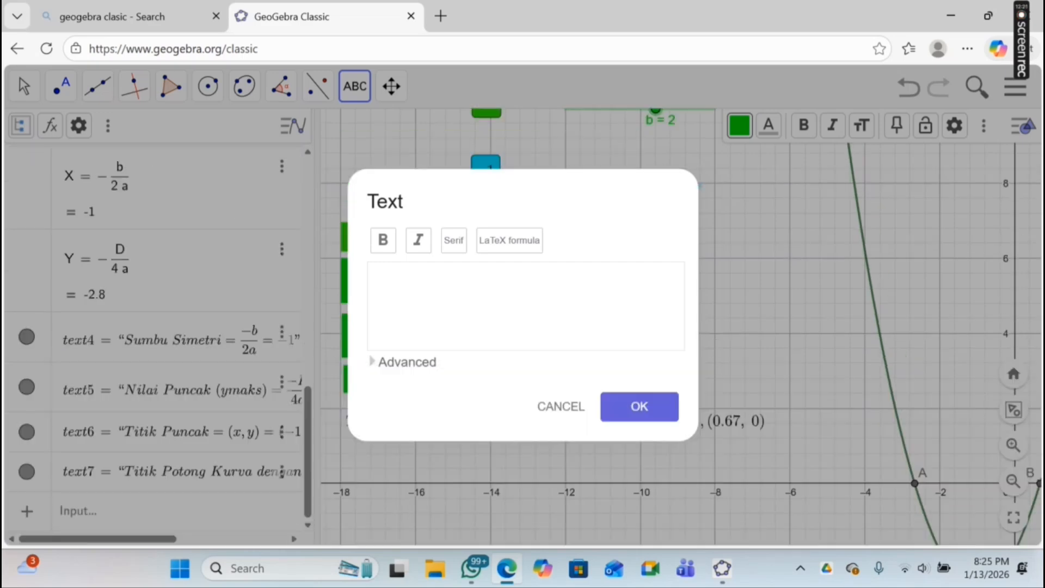
pyautogui.press('Escape')
# Insert a backslash after "dengan" in the x-axis intersection text so the words are spaced apart.
pyautogui.click(24, 86)
pyautogui.click(555, 421)
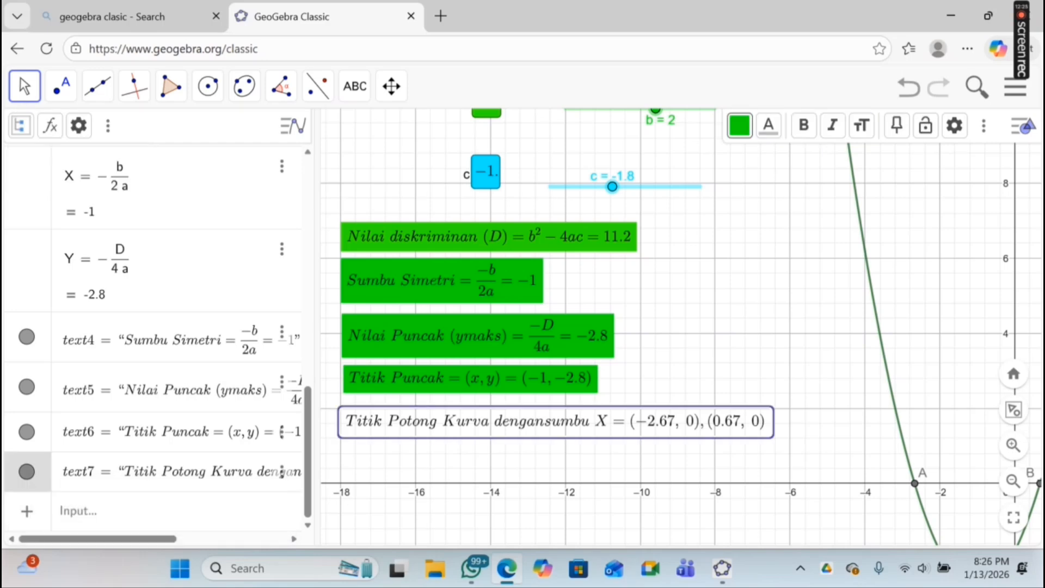
pyautogui.doubleClick(555, 420)
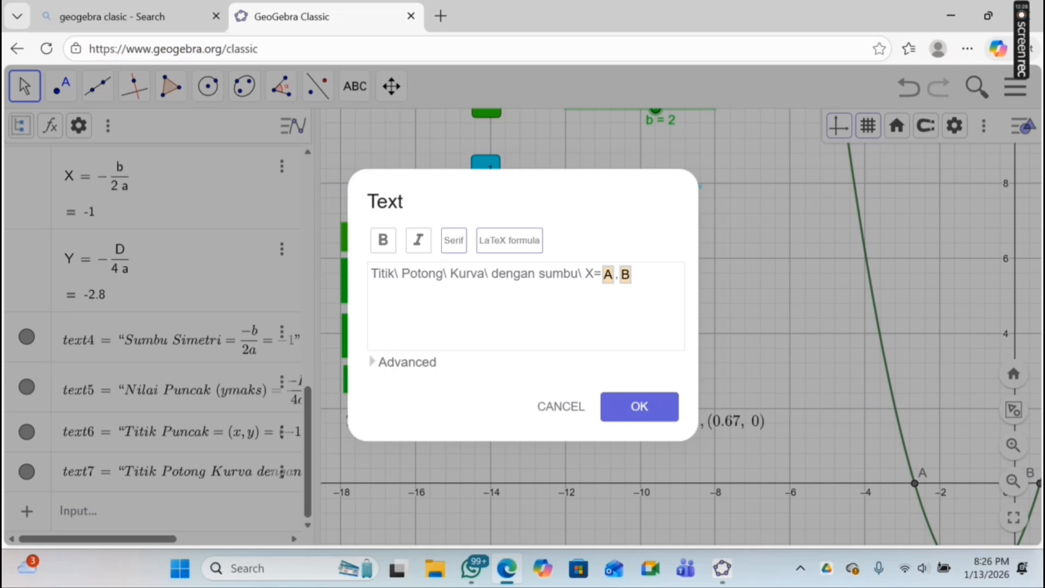
pyautogui.click(535, 274)
pyautogui.write('\\')
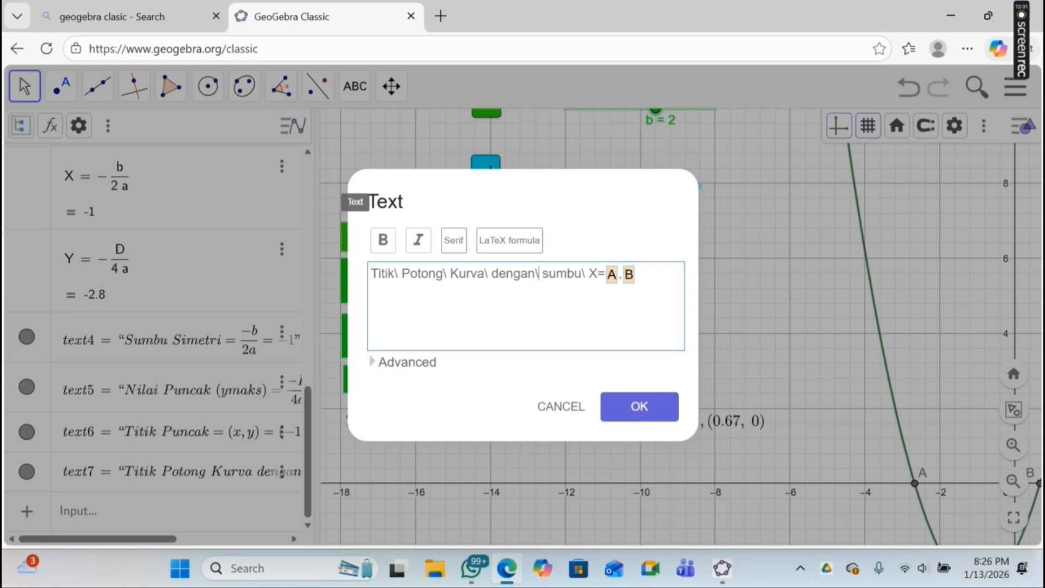
pyautogui.click(639, 406)
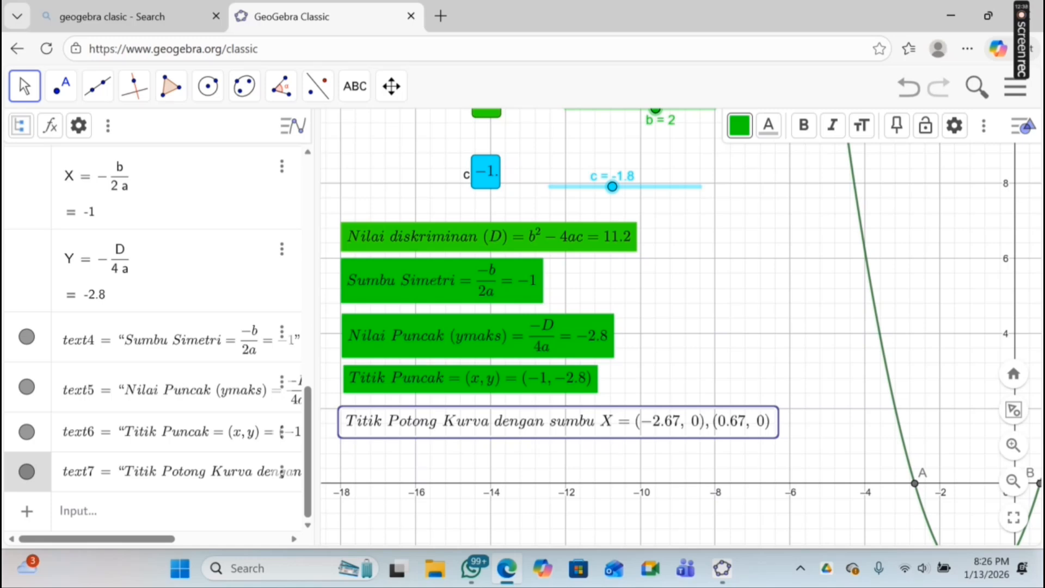
# Give the "Titik Potong Kurva dengan sumbu X" text a pink background.
pyautogui.click(740, 125)
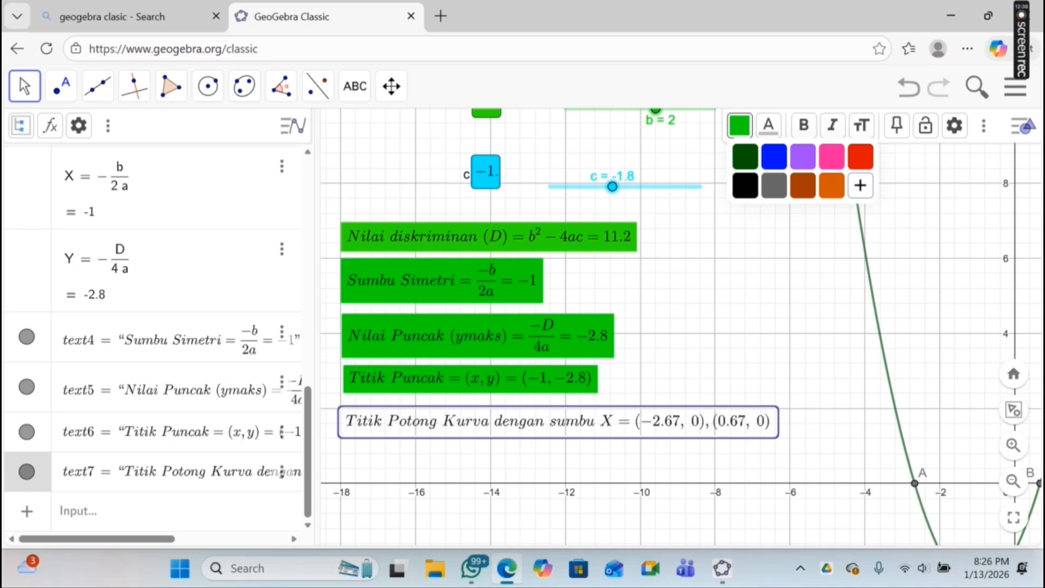
pyautogui.click(832, 157)
pyautogui.press('Escape')
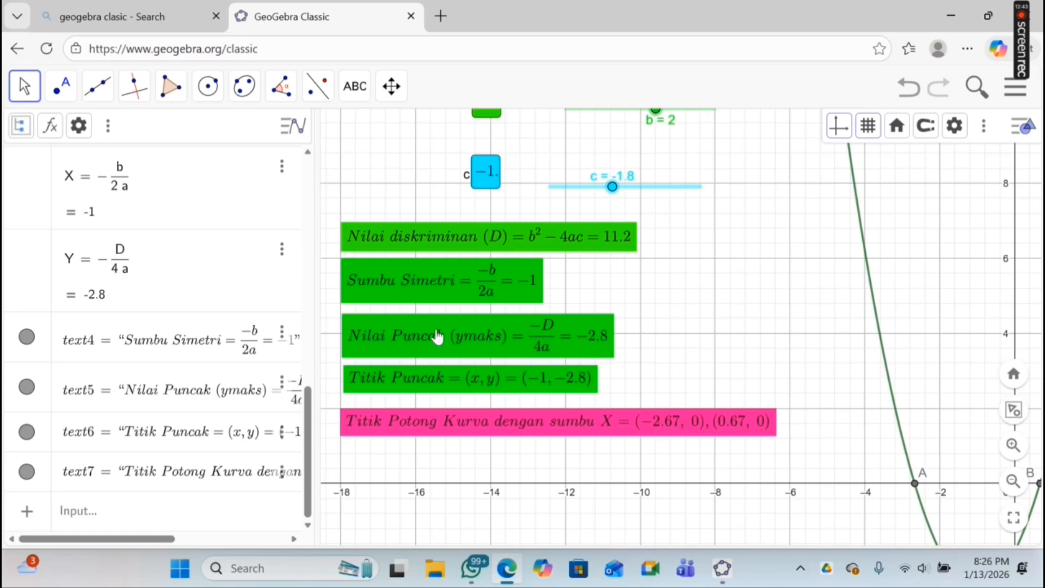
# Widen the graphics area by narrowing the algebra list, and set slider c to -2.9 to test the texts.
pyautogui.moveTo(314, 314); pyautogui.dragTo(267, 313)
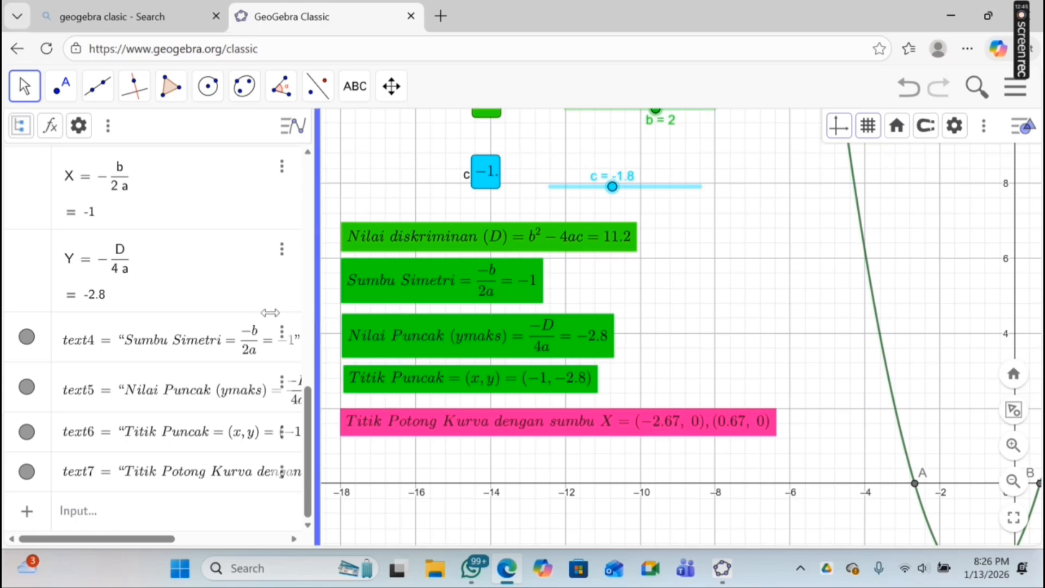
pyautogui.click(549, 436)
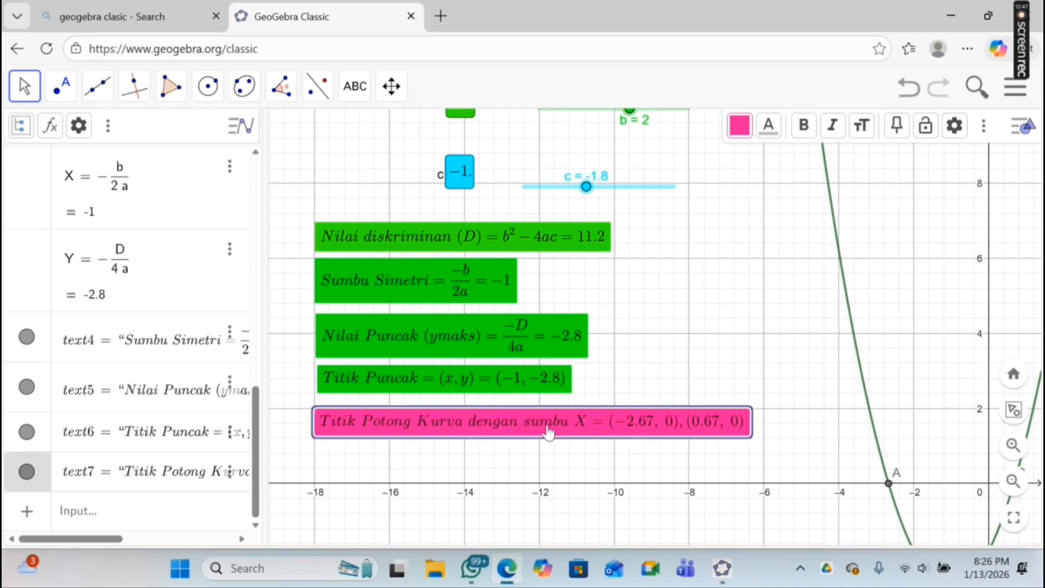
pyautogui.moveTo(549, 435)
pyautogui.mouseDown()
pyautogui.moveTo(539, 424)
pyautogui.moveTo(547, 420)
pyautogui.moveTo(549, 433)
pyautogui.mouseUp()
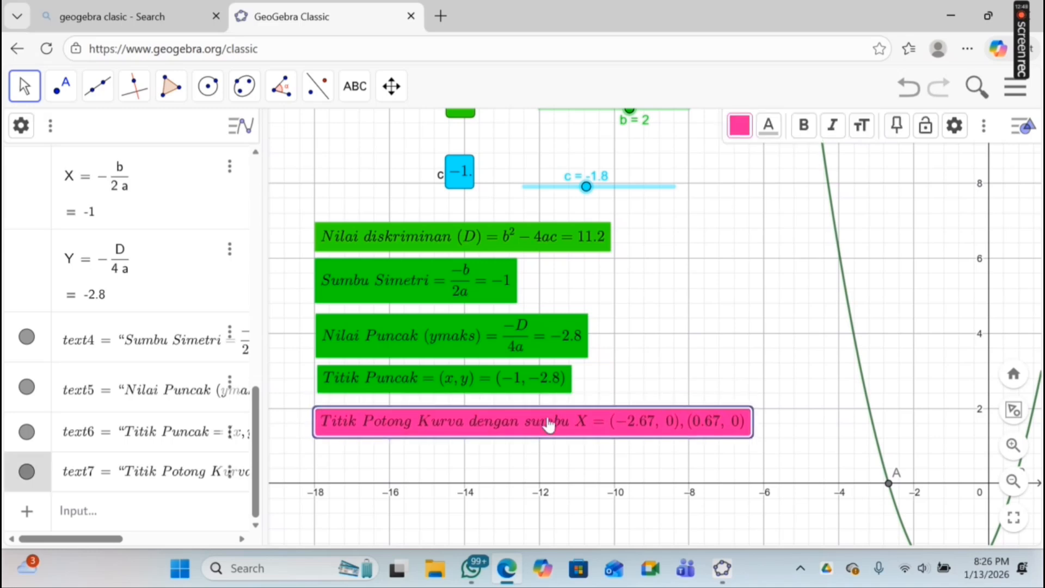
pyautogui.moveTo(586, 191); pyautogui.dragTo(581, 216)
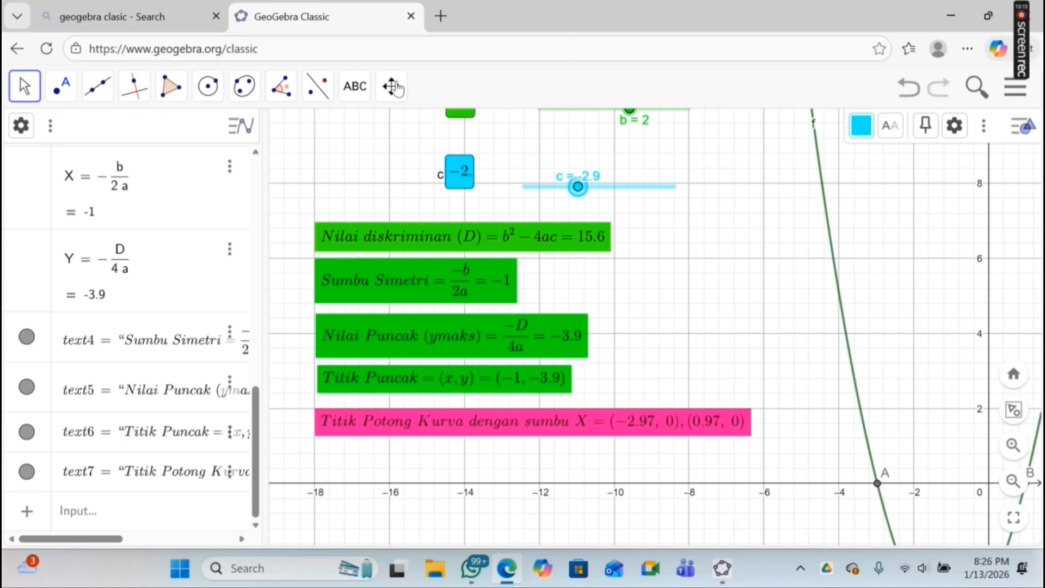
# Start a new LaTeX formula text below the pink x-axis intersection text.
pyautogui.click(362, 92)
pyautogui.click(375, 168)
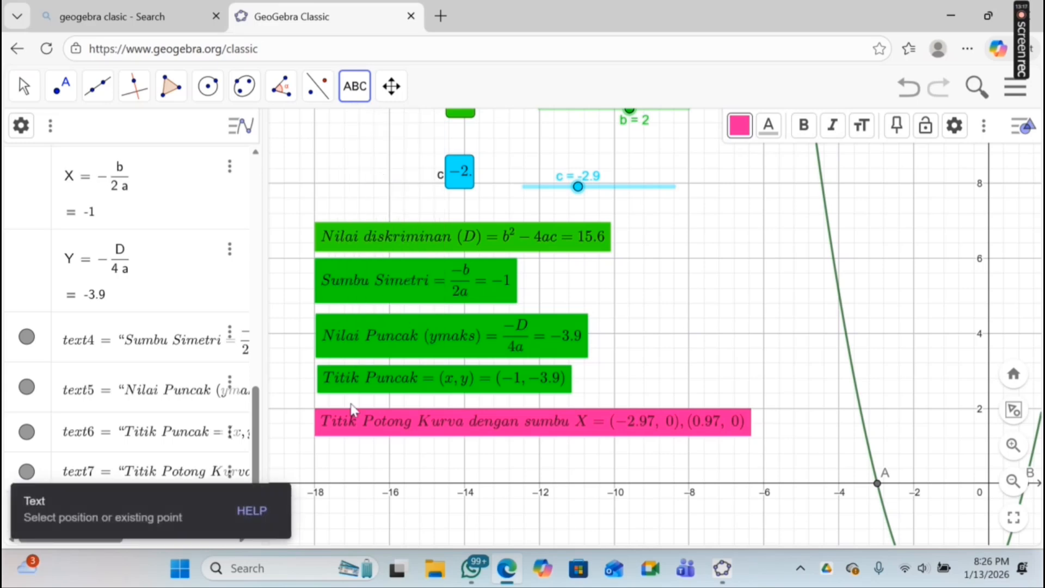
pyautogui.click(336, 464)
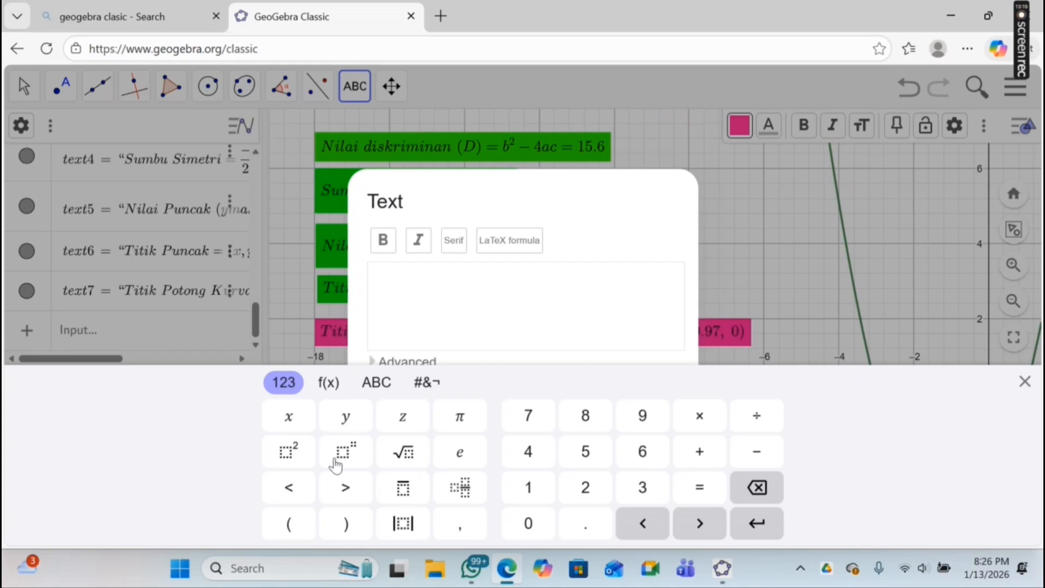
pyautogui.click(493, 250)
pyautogui.click(465, 282)
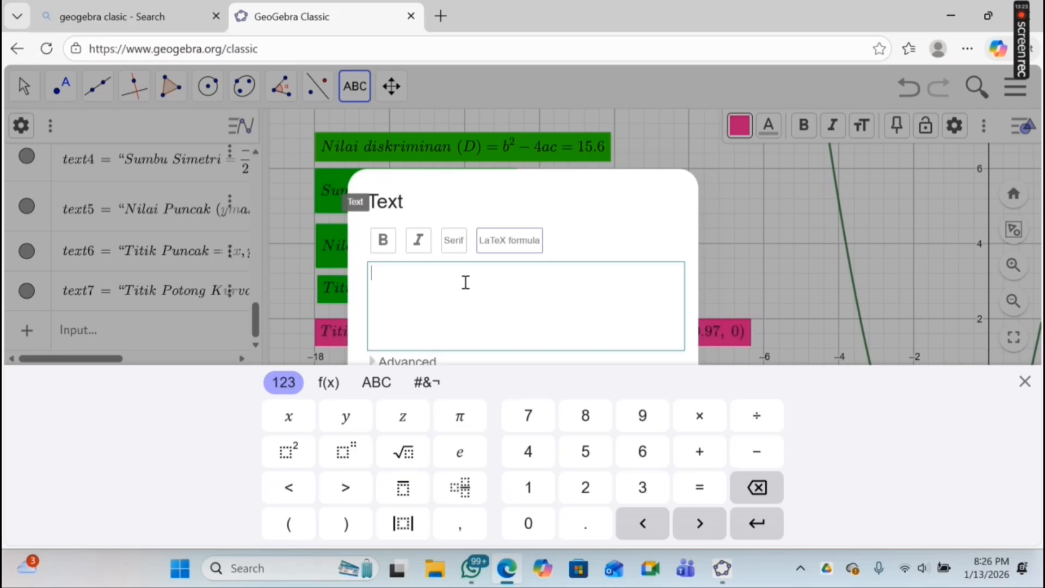
# Enter "Titik\ Potong\ Kurva\ dengan\ sumbu\ y=" as the content of the new text.
pyautogui.write('Titik\\ Potong')
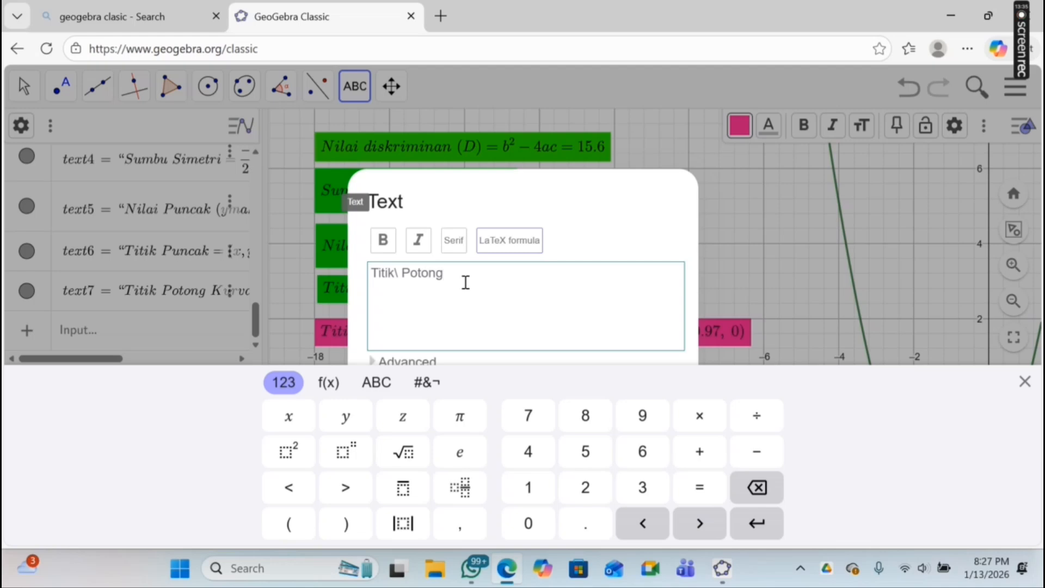
pyautogui.write('\\ Kurva\\ dengan\\ sumbu')
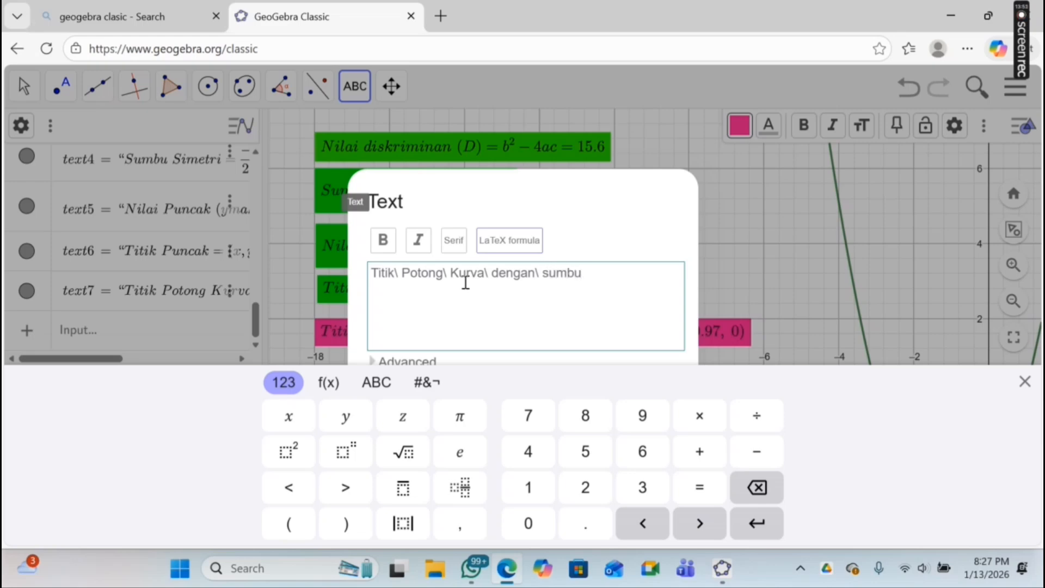
pyautogui.write('\\y')
pyautogui.press('BackSpace')
pyautogui.write('y=')
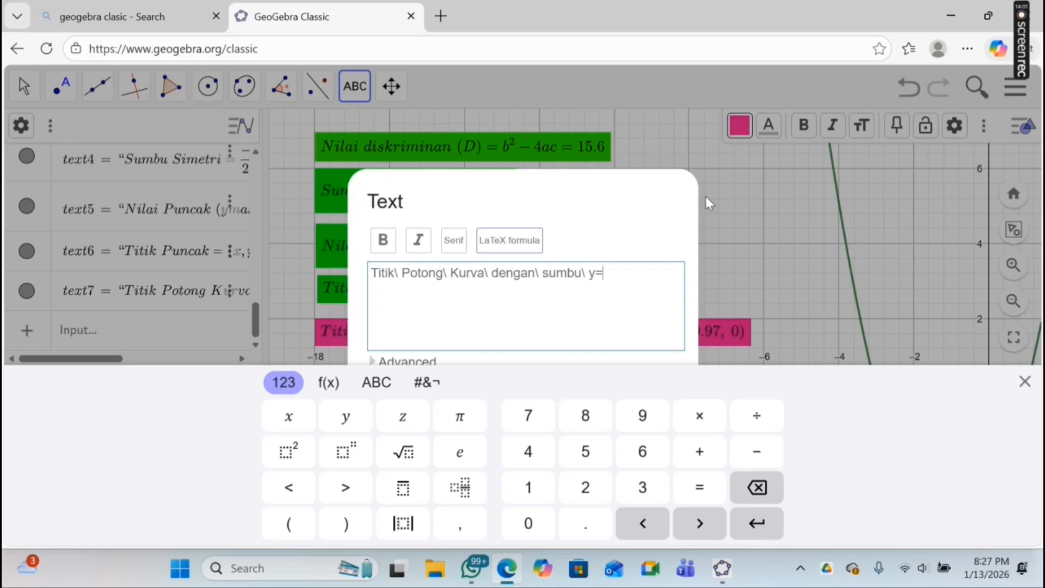
# Append the dynamic object C to the y-axis intersection text and confirm it.
pyautogui.click(1026, 382)
pyautogui.click(406, 362)
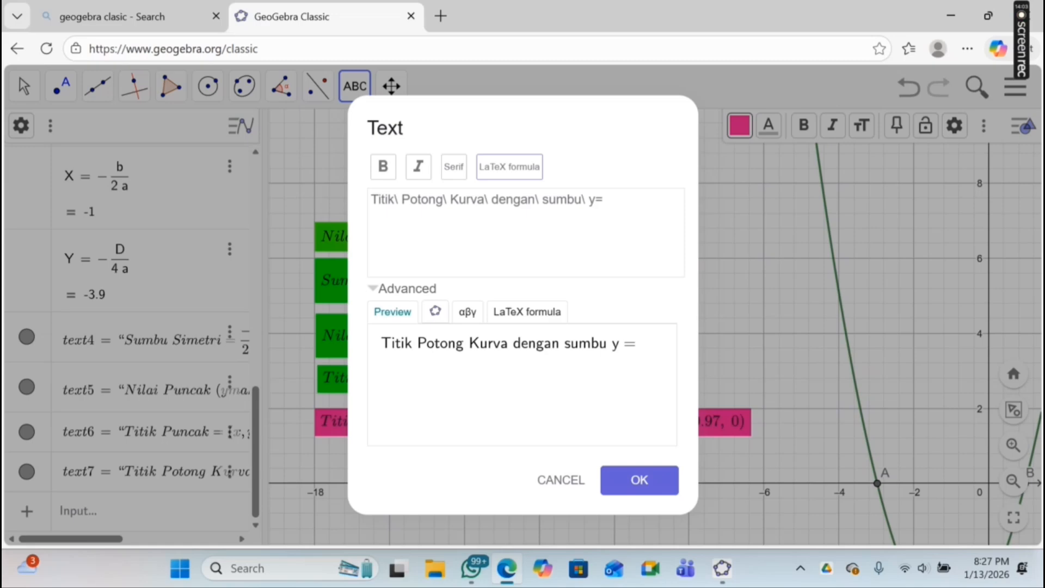
pyautogui.click(527, 312)
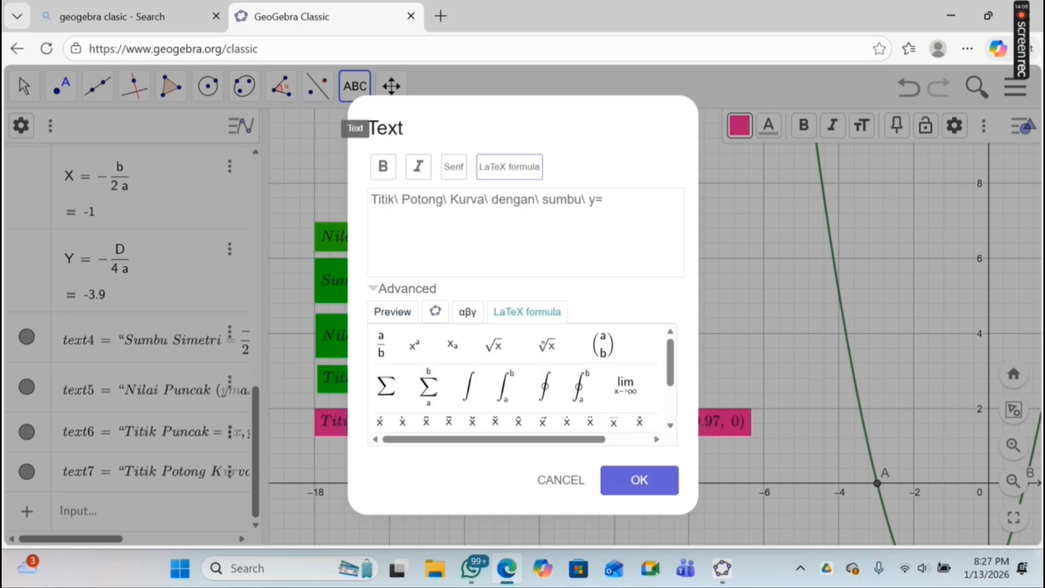
pyautogui.click(436, 311)
pyautogui.click(520, 354)
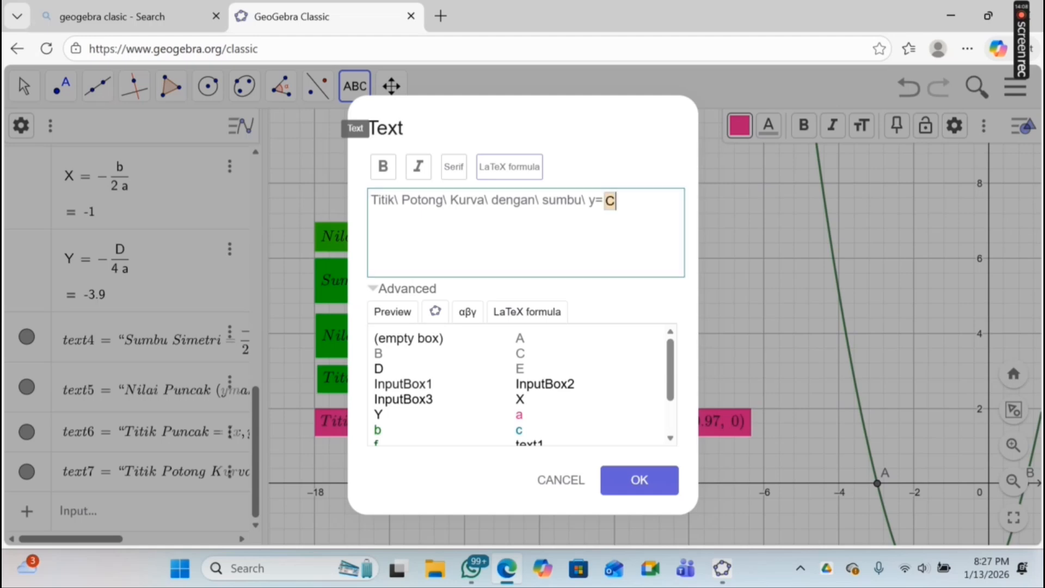
pyautogui.click(639, 479)
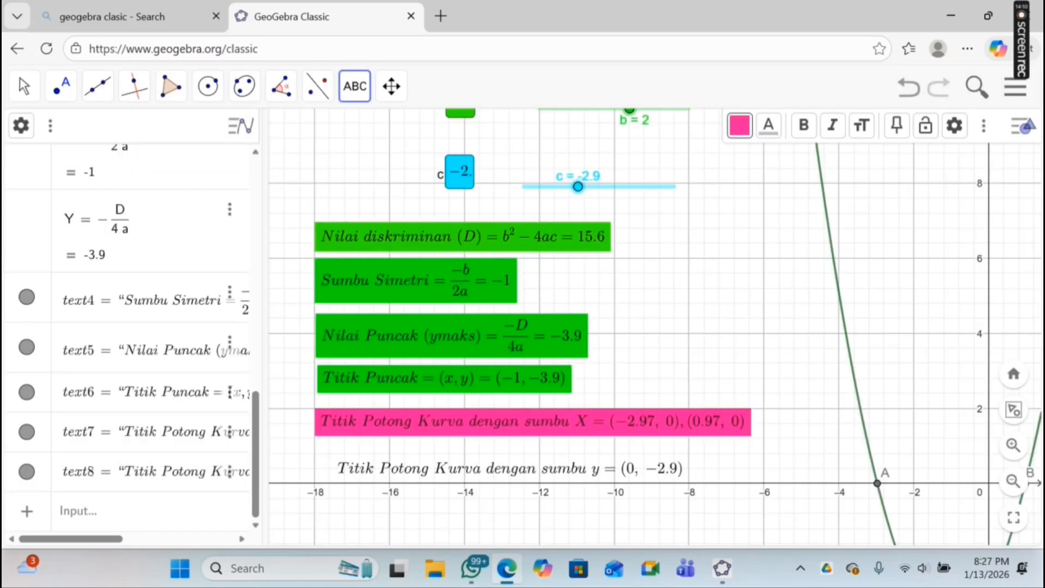
pyautogui.scroll(-1, 918, 365)
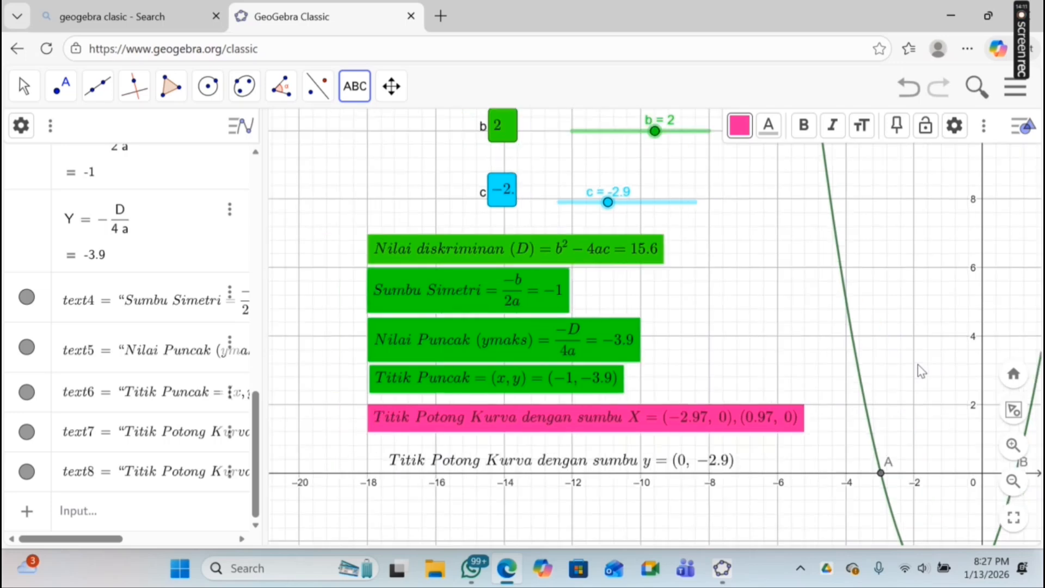
pyautogui.scroll(-7, 919, 368)
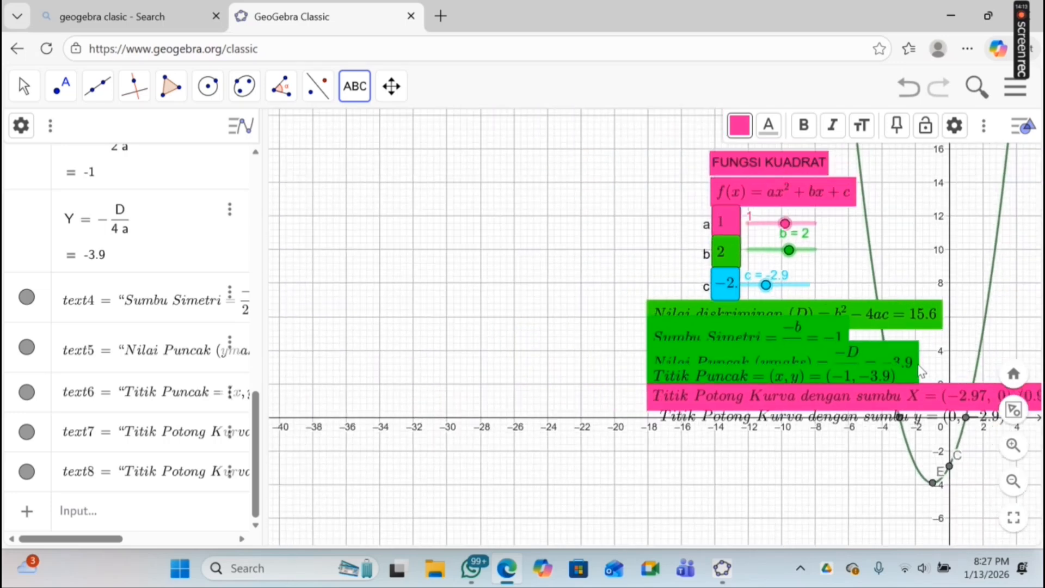
pyautogui.scroll(6, 919, 371)
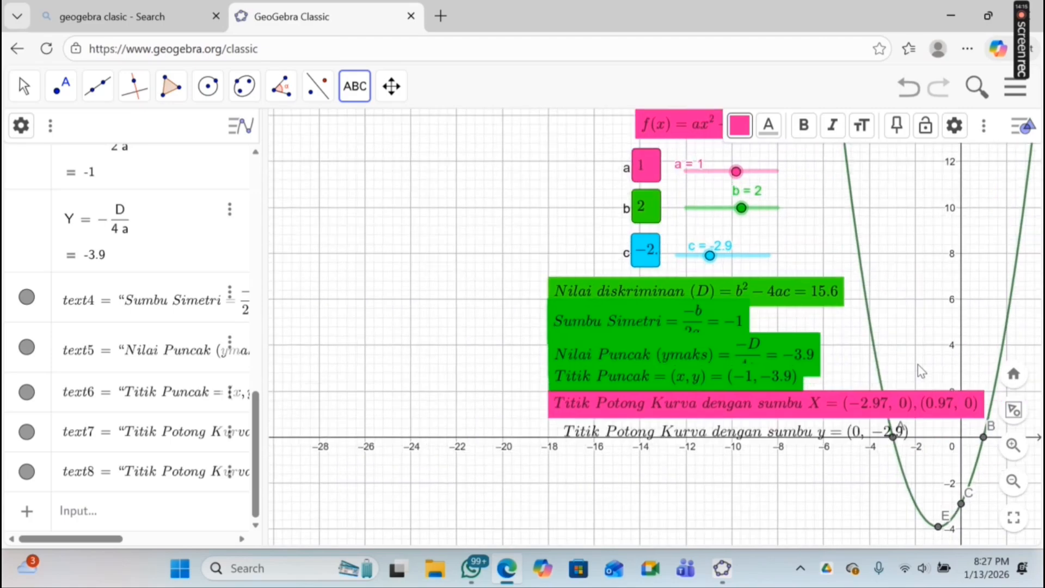
pyautogui.scroll(-1, 815, 442)
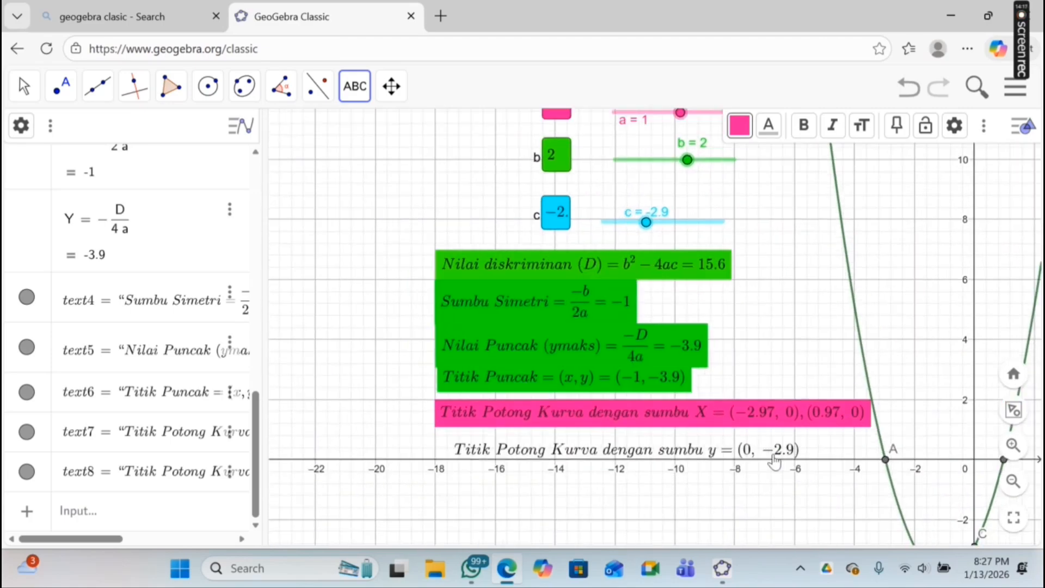
pyautogui.click(775, 462)
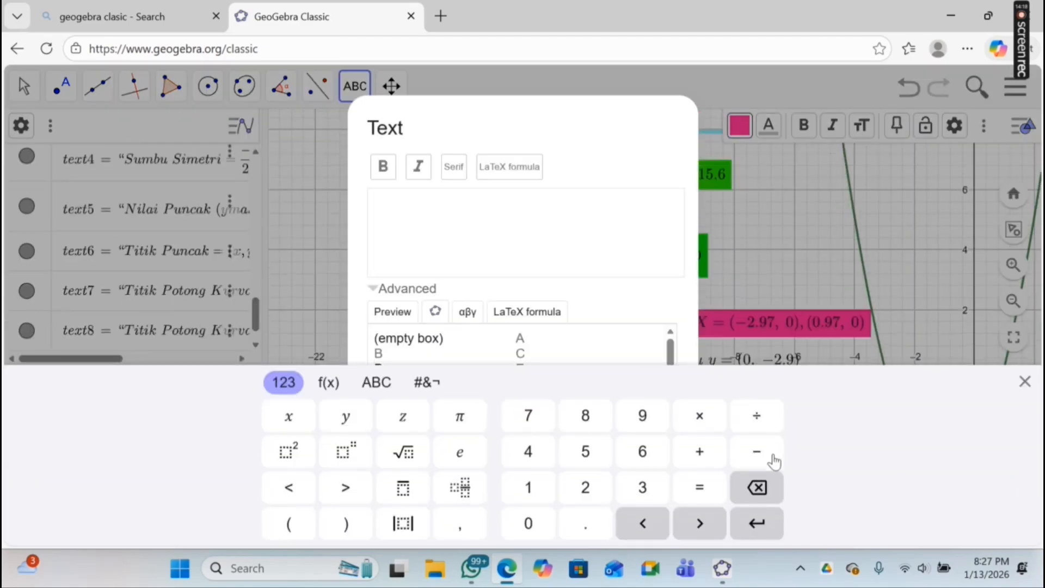
pyautogui.click(1024, 382)
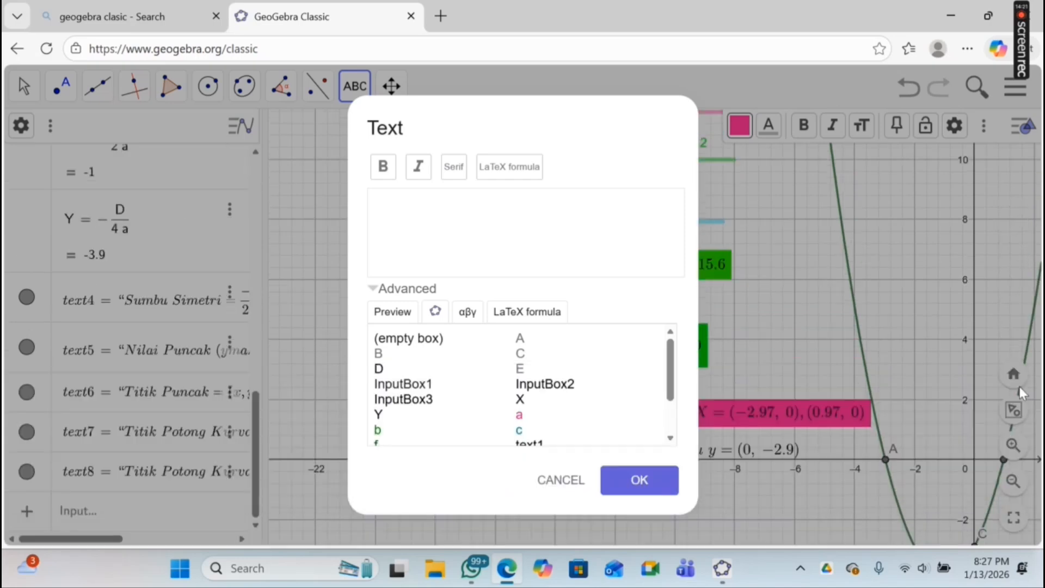
pyautogui.press('Escape')
# Give the "Titik Potong Kurva dengan sumbu y" text a pink background and align it with the left edge of the text above.
pyautogui.click(24, 86)
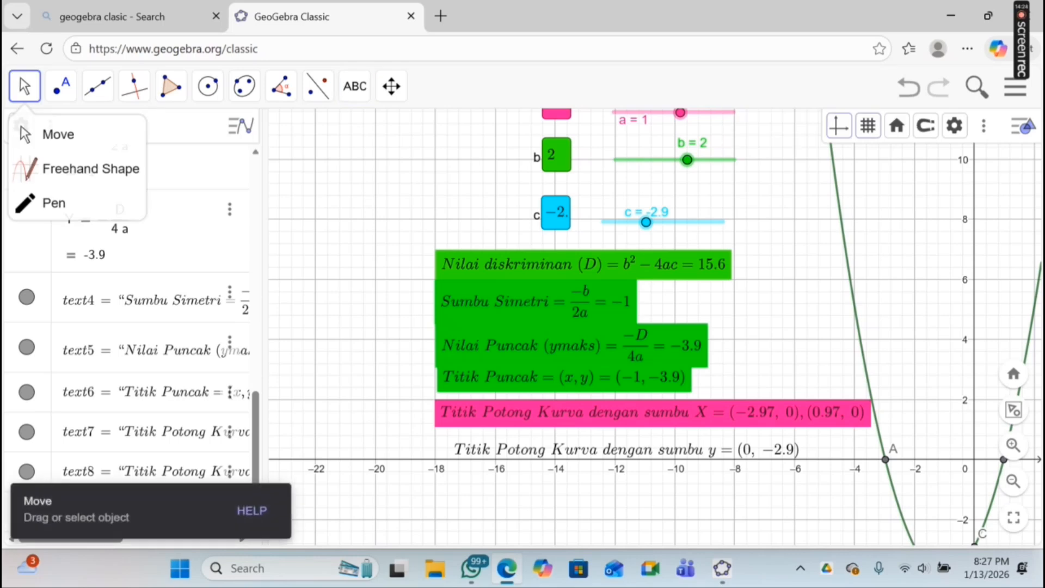
pyautogui.click(626, 450)
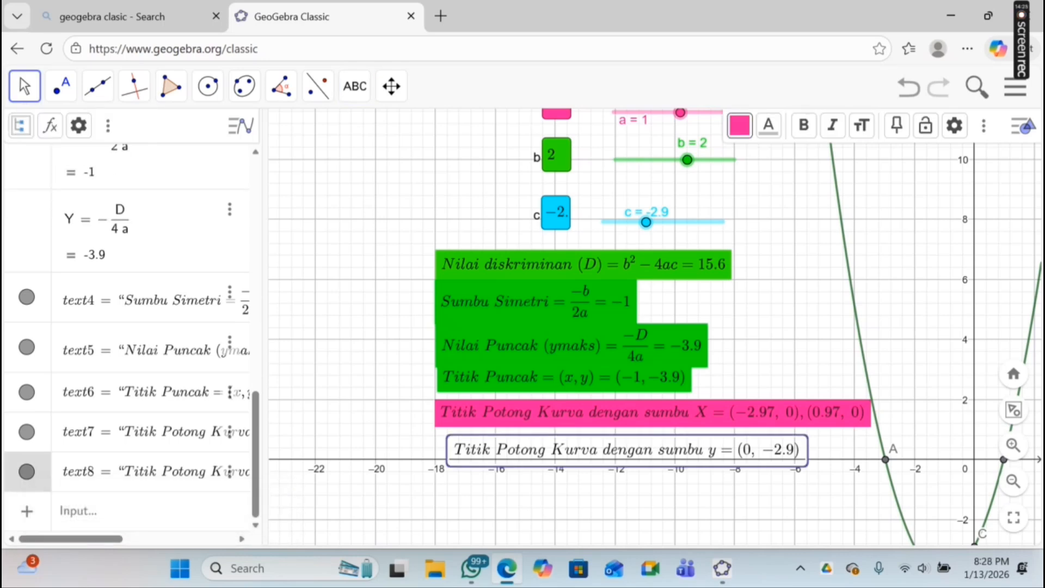
pyautogui.click(740, 125)
pyautogui.click(832, 157)
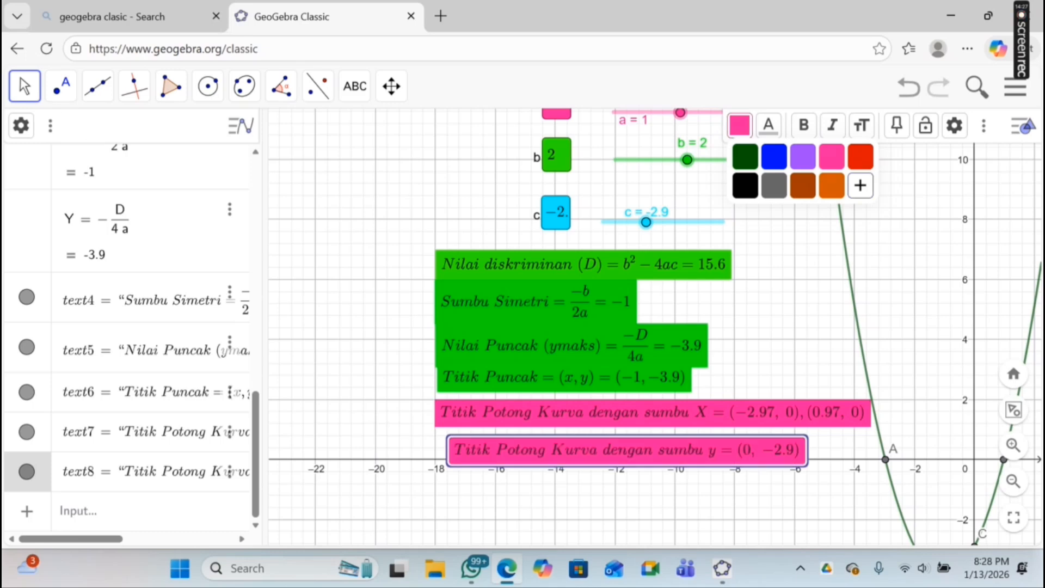
pyautogui.click(1021, 384)
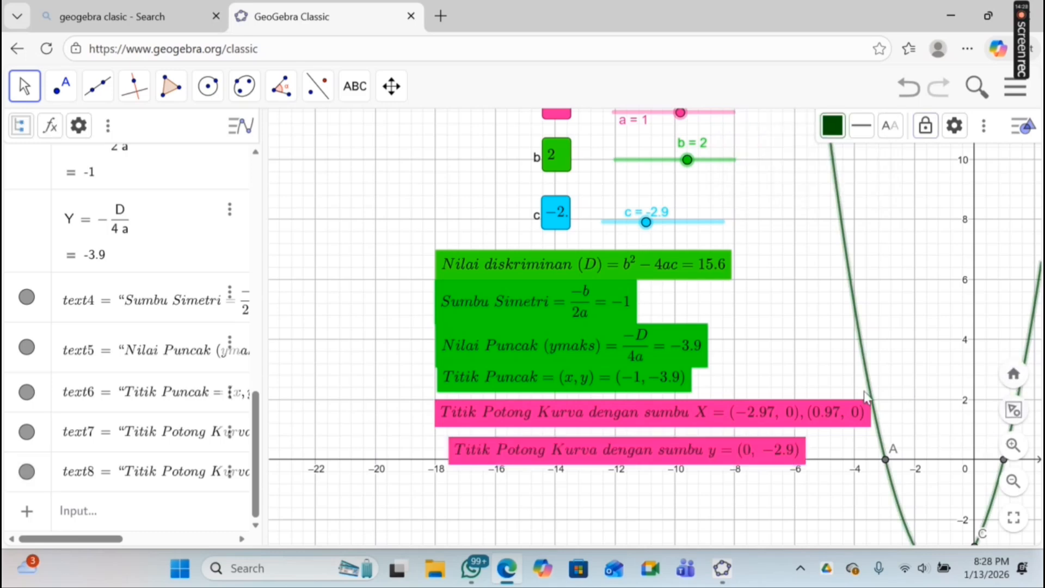
pyautogui.moveTo(779, 454); pyautogui.dragTo(766, 452)
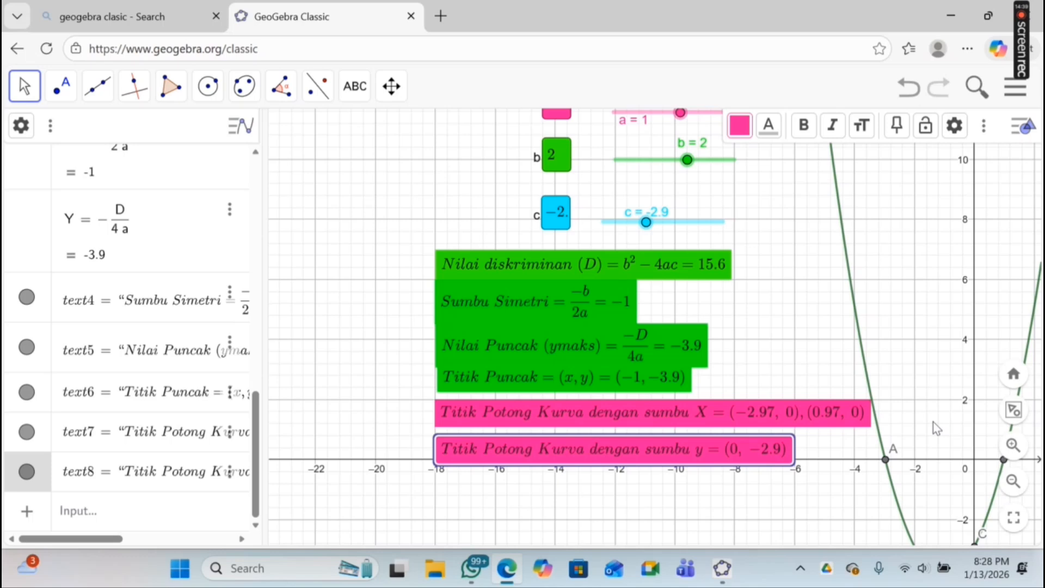
# Test the worksheet by setting the sliders to a = 3.9, b = -6.5 and c = -2.3.
pyautogui.click(789, 292)
pyautogui.moveTo(751, 294); pyautogui.dragTo(585, 363)
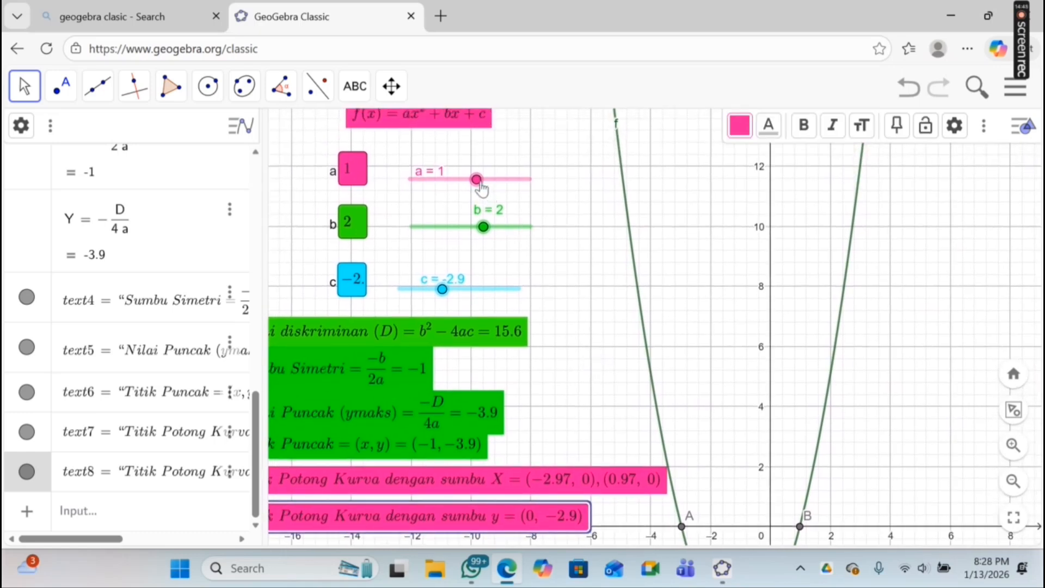
pyautogui.moveTo(478, 183); pyautogui.dragTo(537, 205)
pyautogui.scroll(-4, 587, 230)
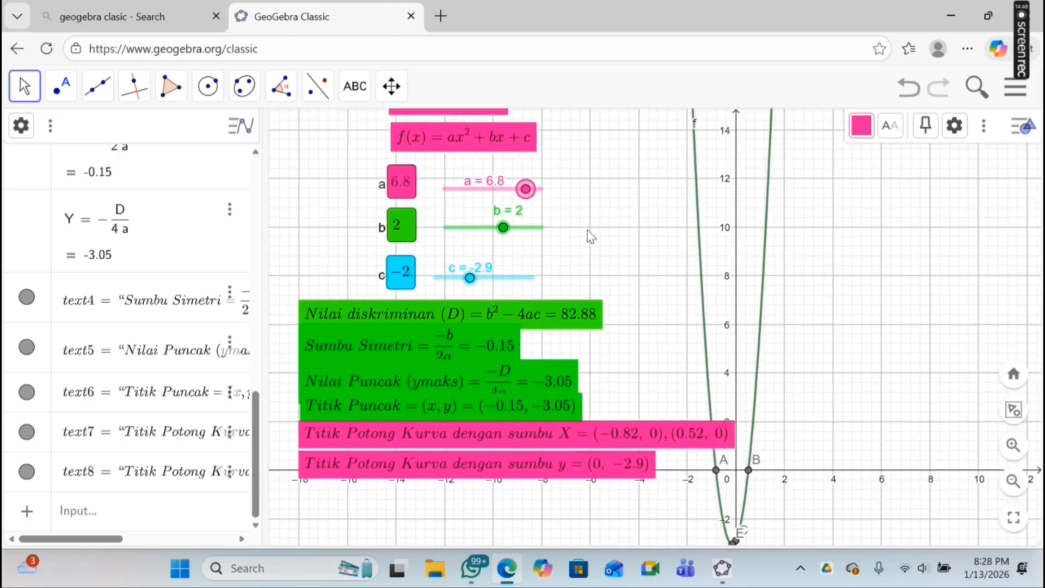
pyautogui.scroll(-1, 543, 199)
pyautogui.moveTo(530, 197); pyautogui.dragTo(493, 229)
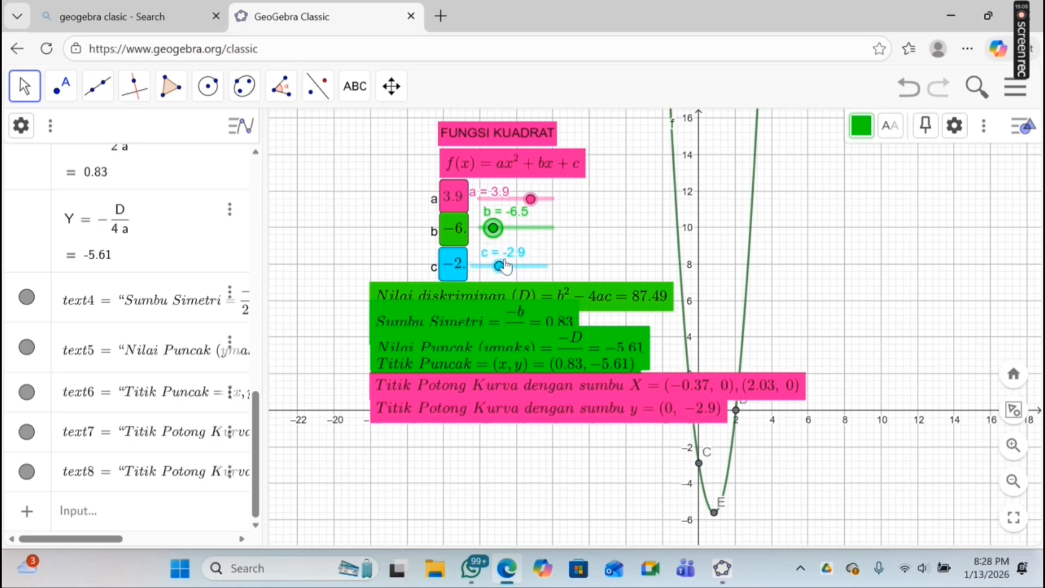
pyautogui.moveTo(505, 267)
pyautogui.mouseDown()
pyautogui.moveTo(526, 266)
pyautogui.moveTo(502, 267)
pyautogui.mouseUp()
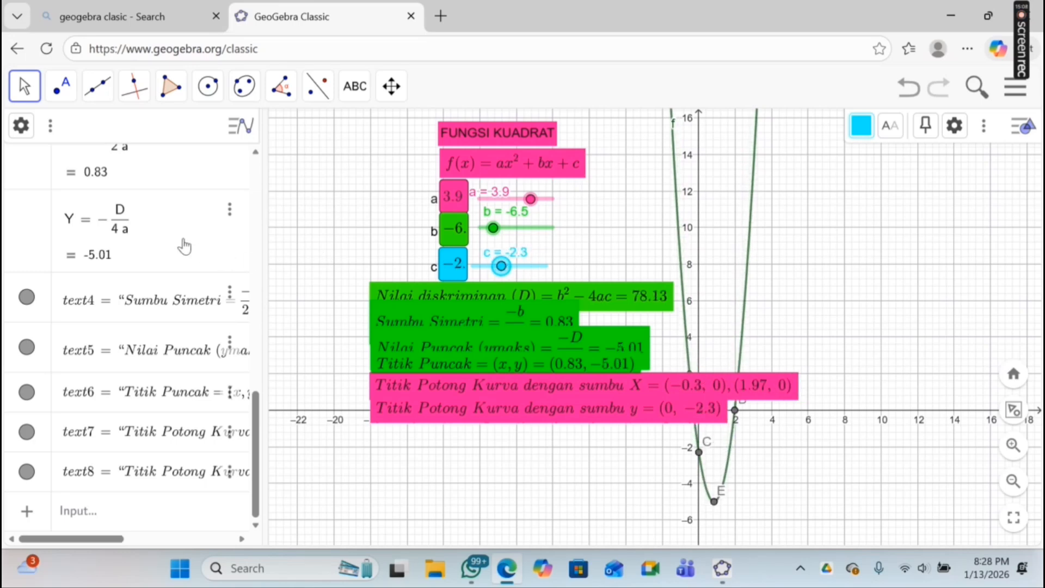
# Test the worksheet by animating sliders a, b and c, stopping c at 0.34 and keeping a and b running.
pyautogui.scroll(5, 185, 246)
pyautogui.scroll(5, 185, 246)
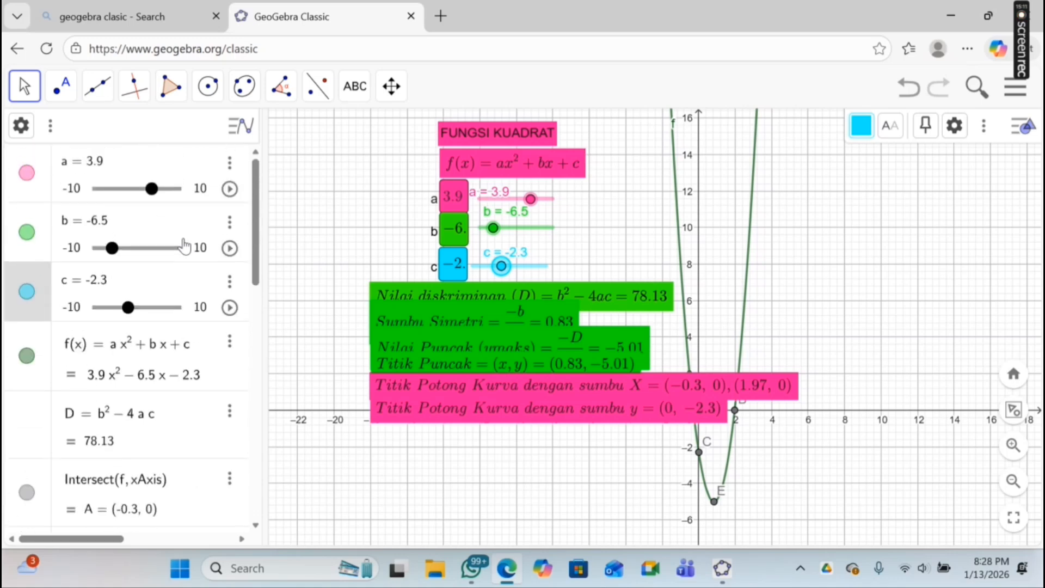
pyautogui.click(229, 189)
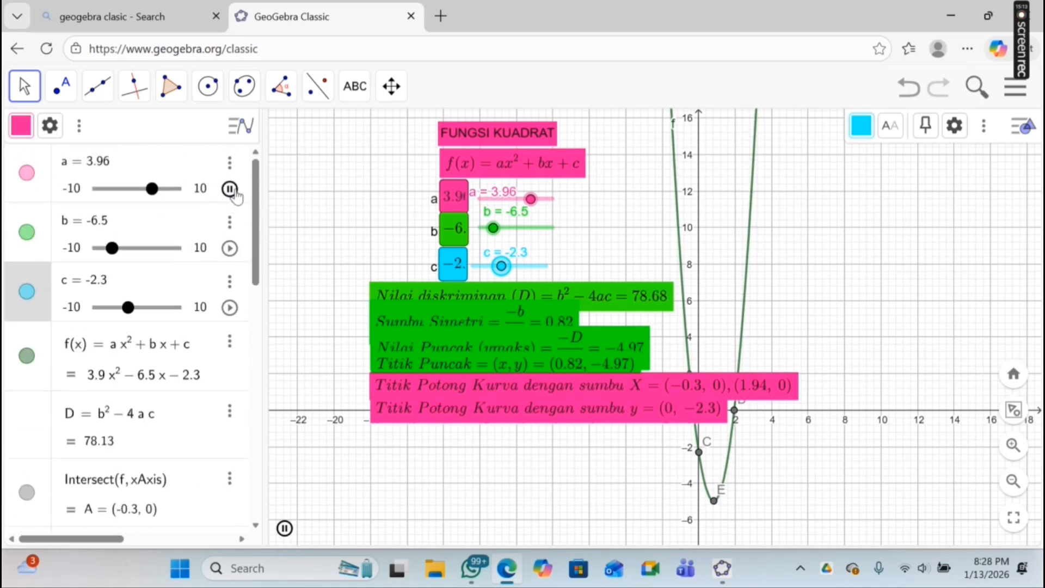
pyautogui.click(229, 248)
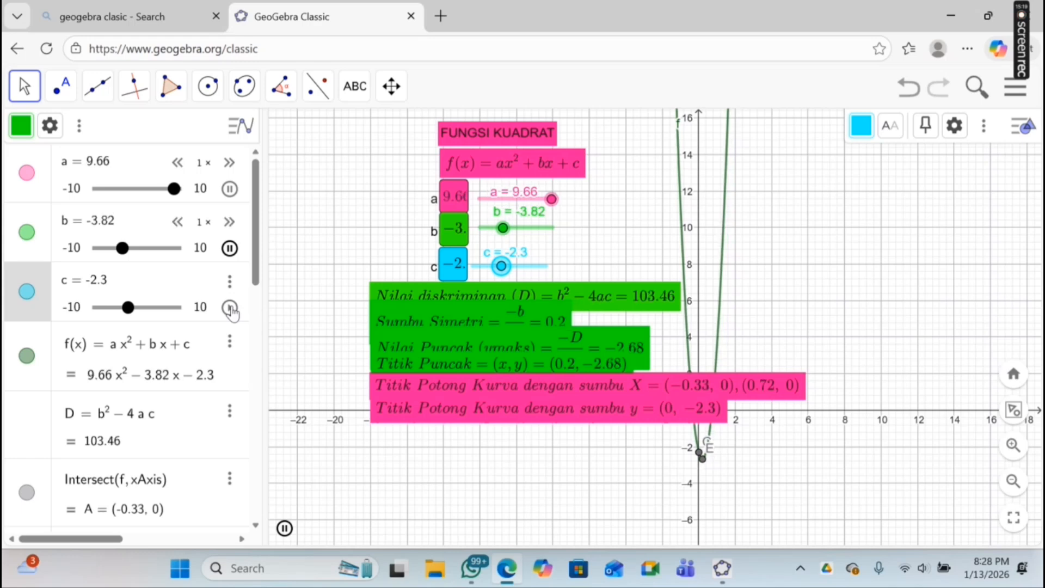
pyautogui.click(230, 307)
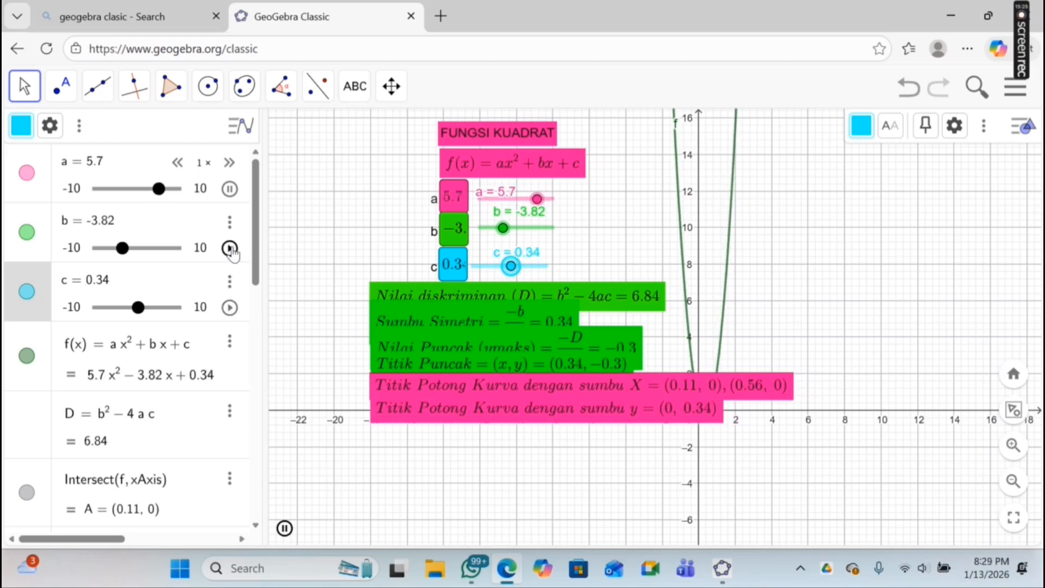
pyautogui.click(230, 249)
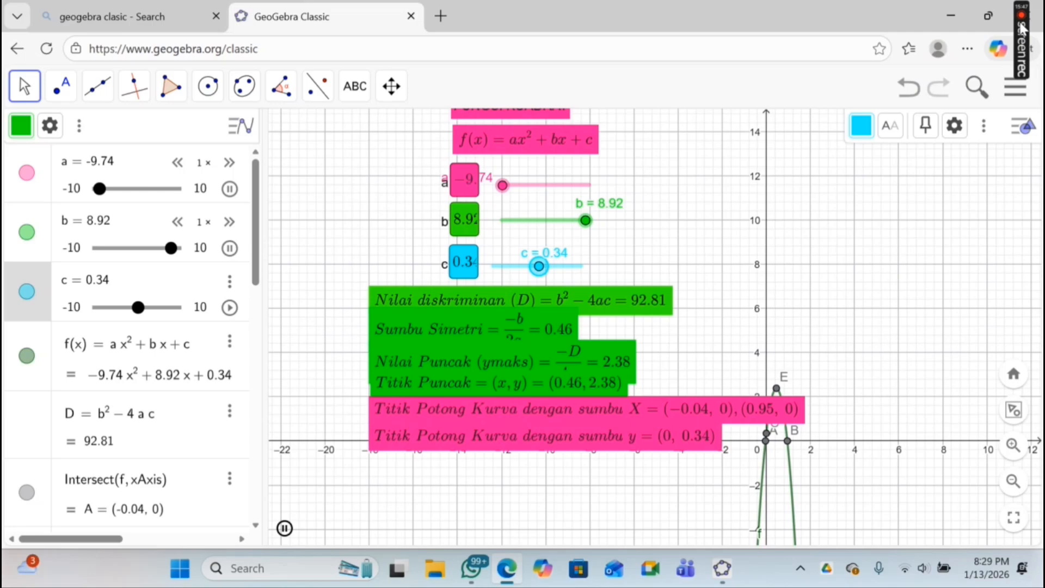
pyautogui.moveTo(1024, 26)
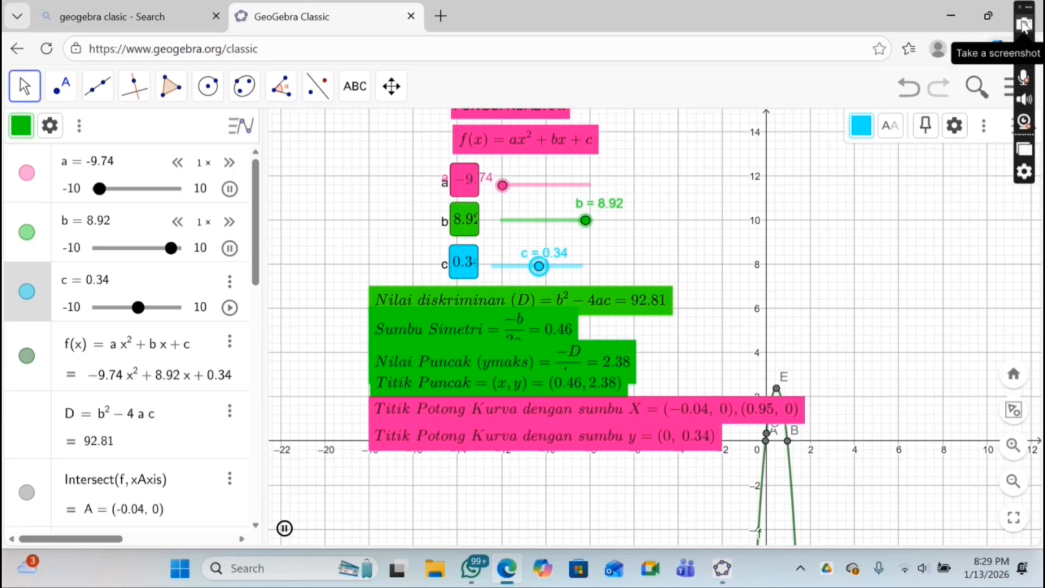